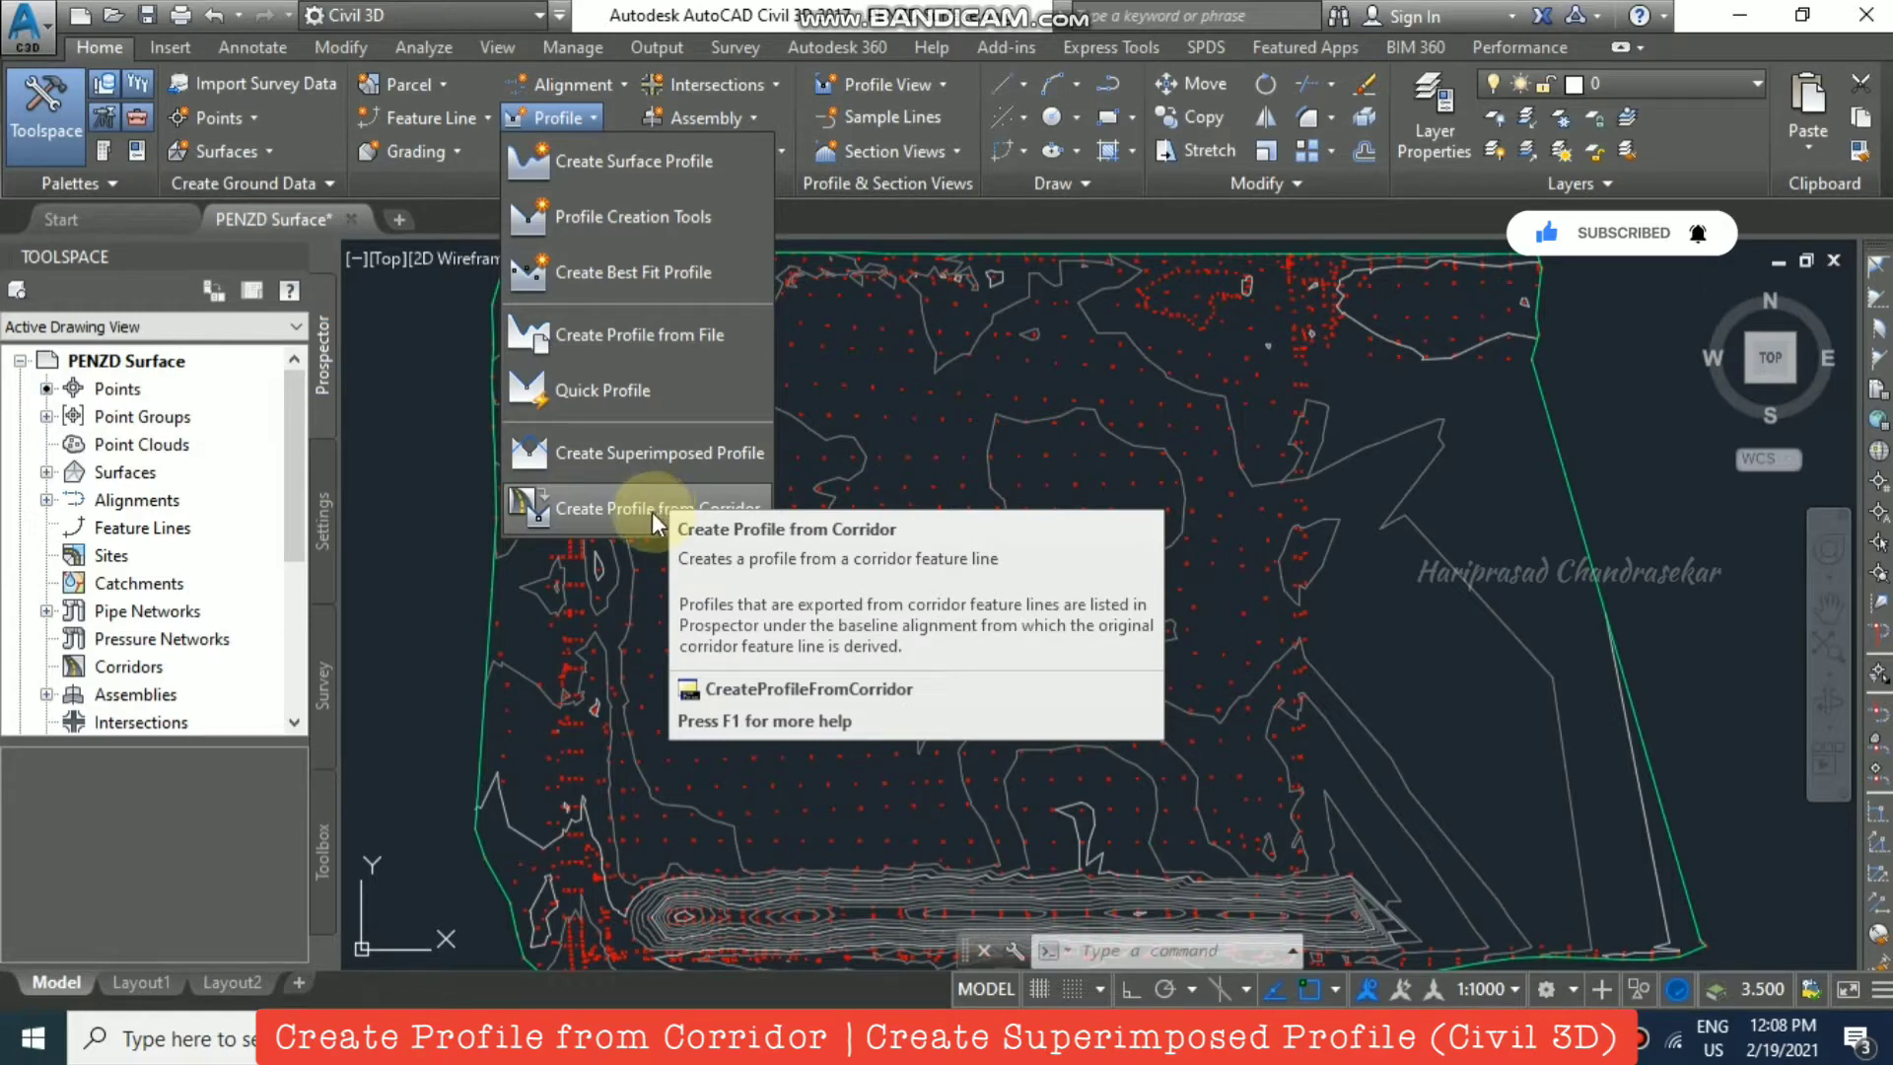
Step: Draw a three-point arc across the surface, curving from its southwest part up to its northeast part
click(652, 511)
click(996, 454)
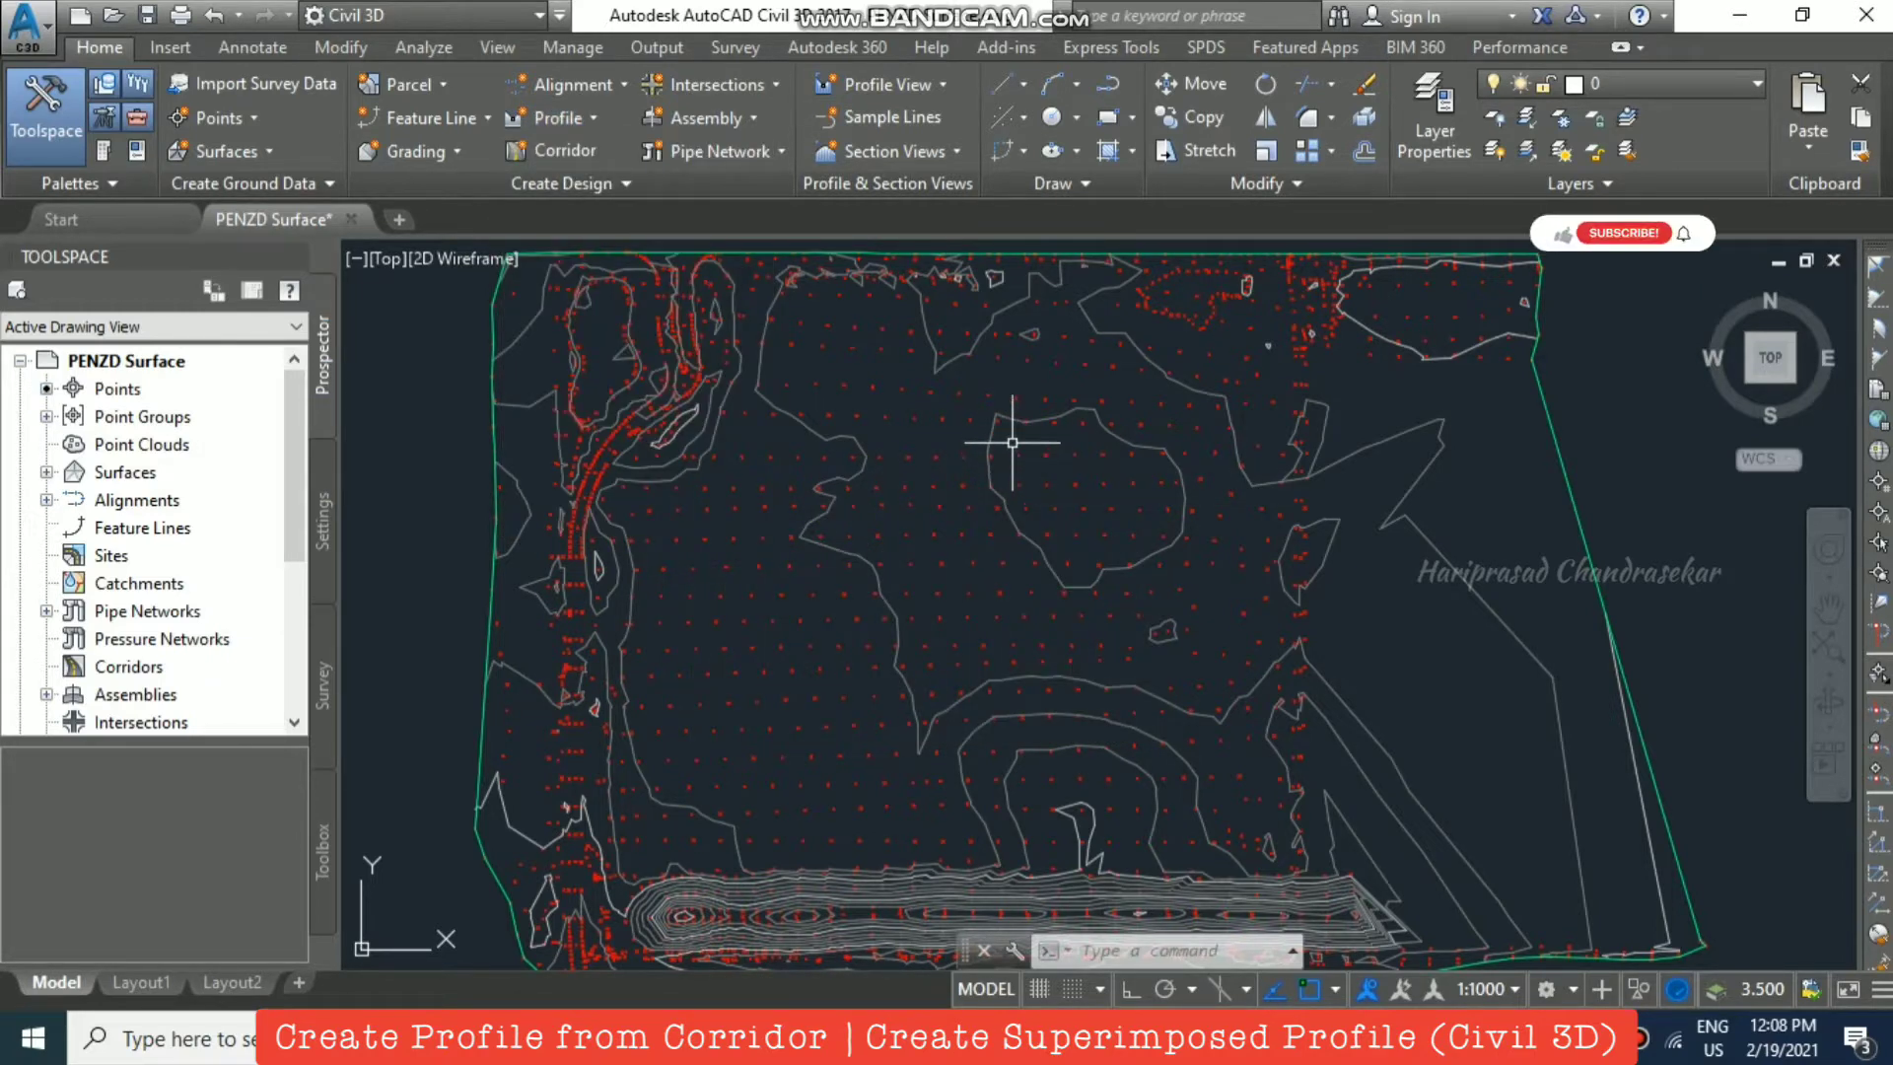
text(arc)
key(Return)
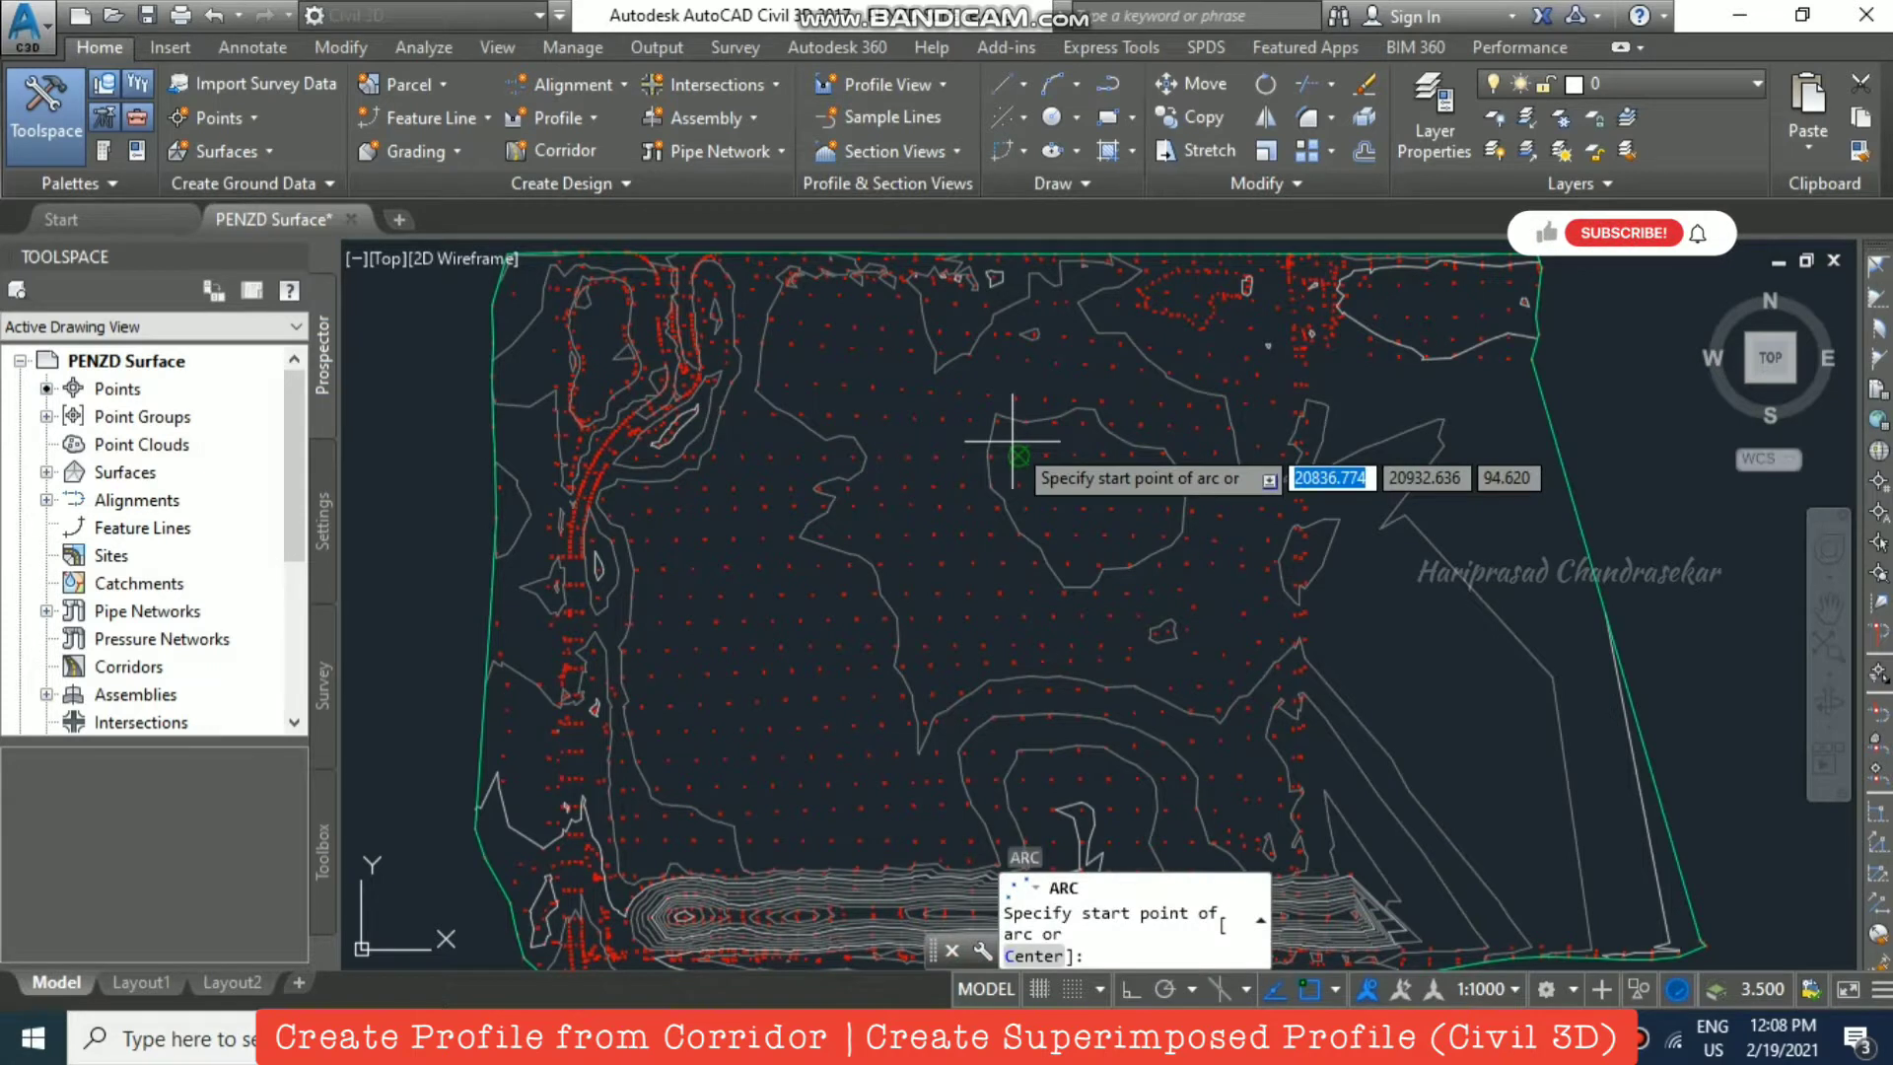
click(666, 802)
click(877, 486)
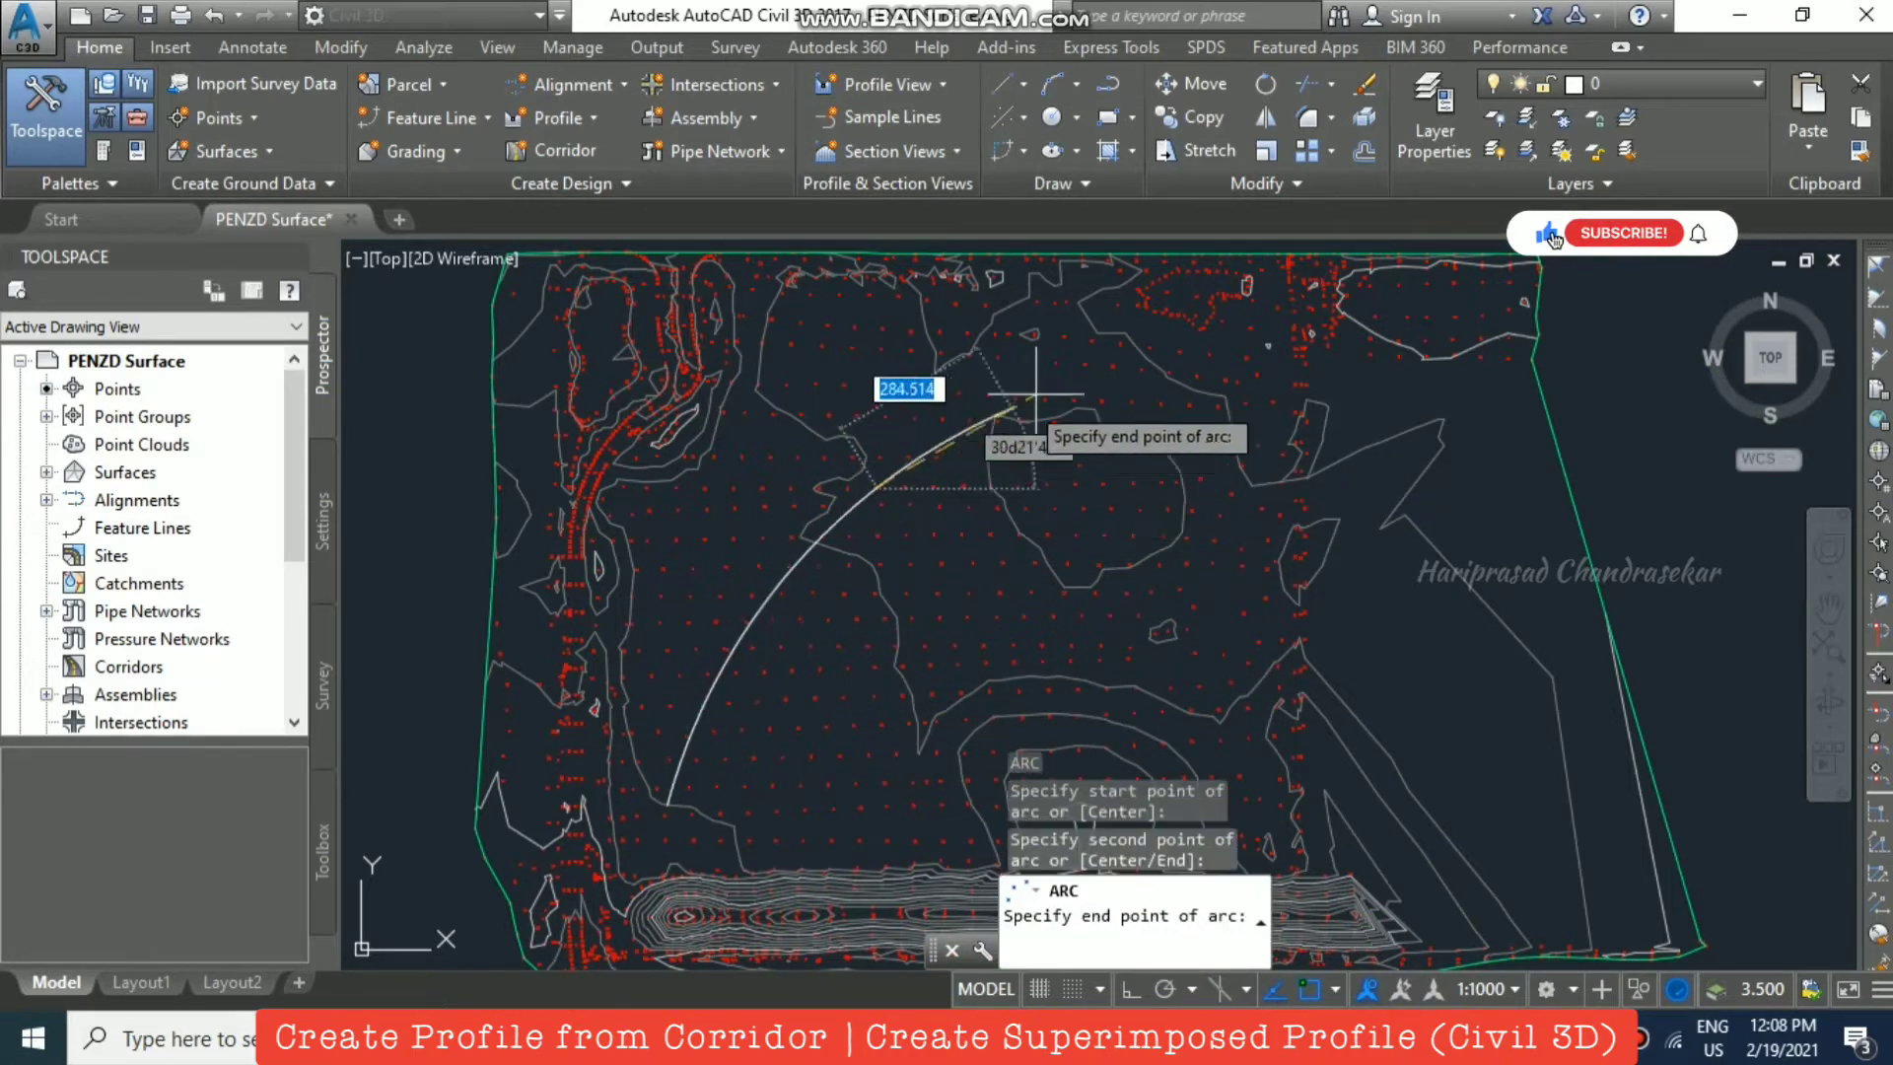
click(1178, 353)
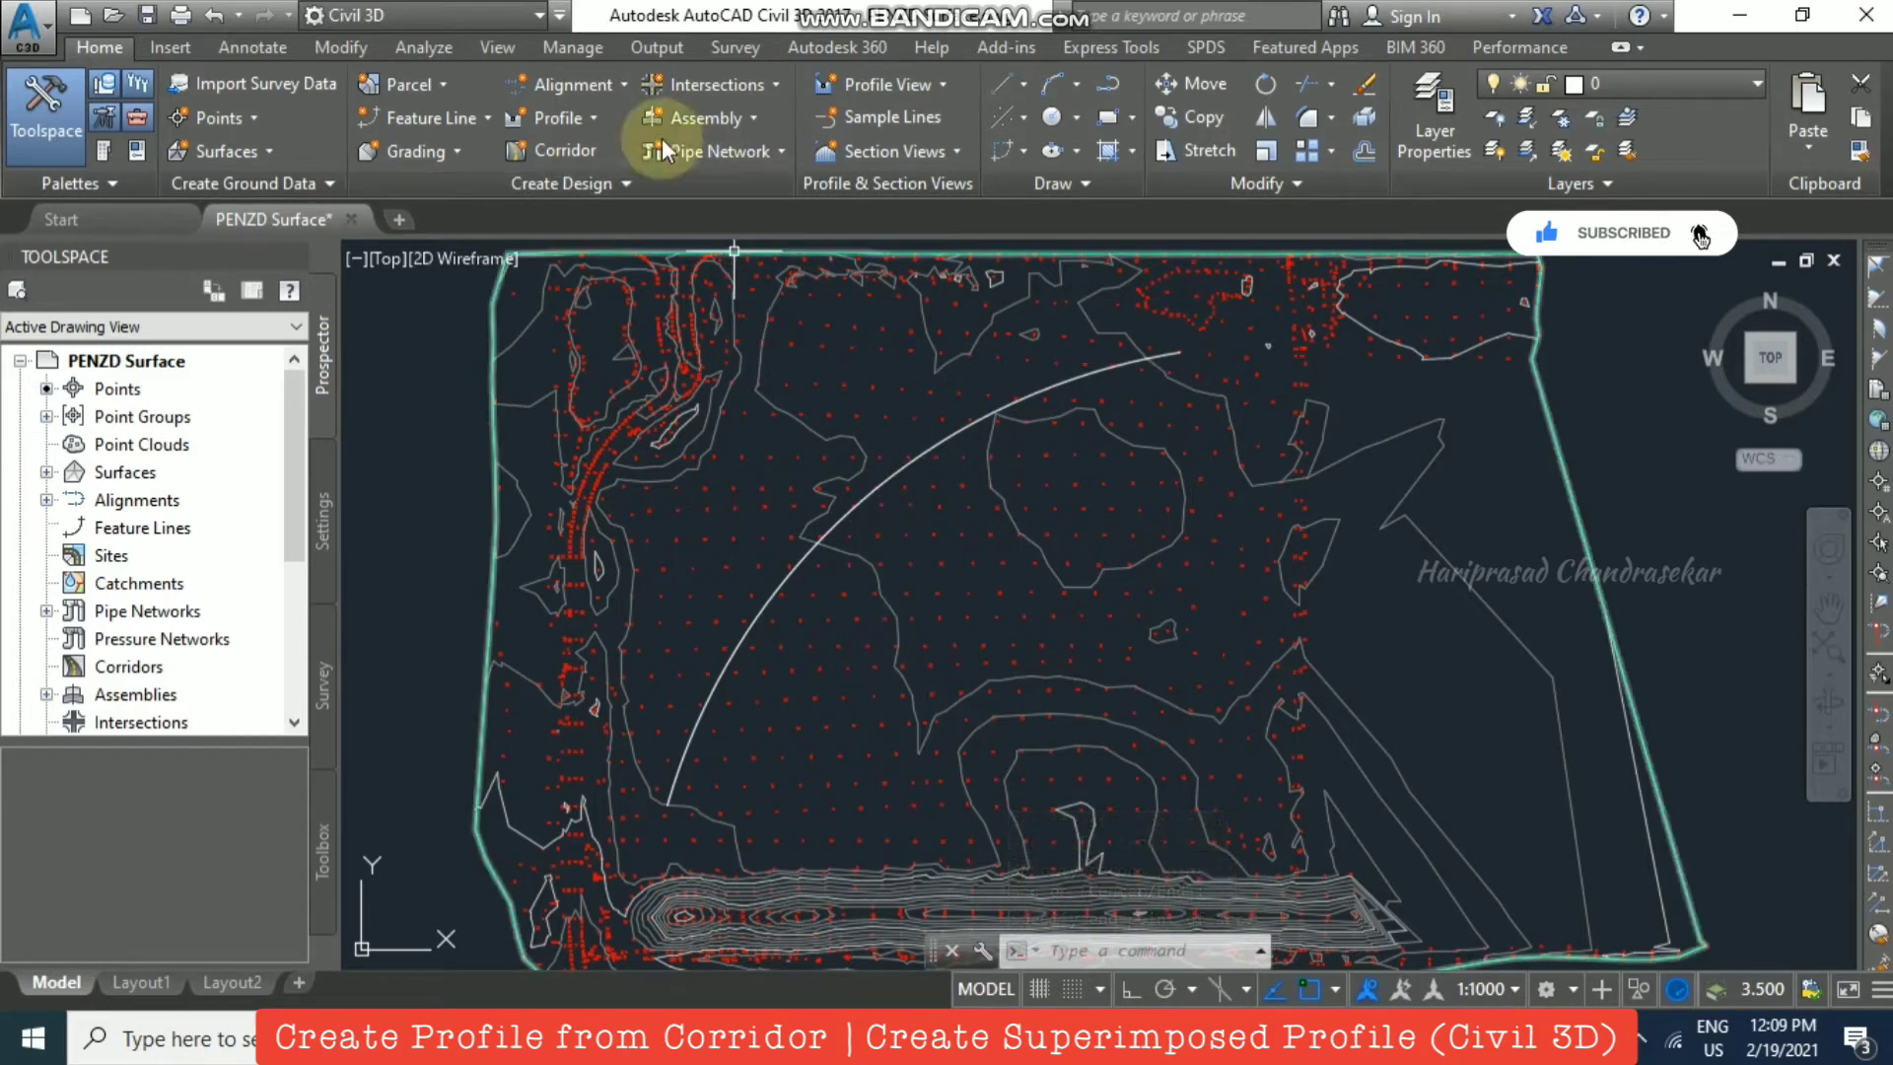
Step: Create a centerline alignment from the arc with reversed direction, the Proposed style and the Major and Minor only label set
click(584, 85)
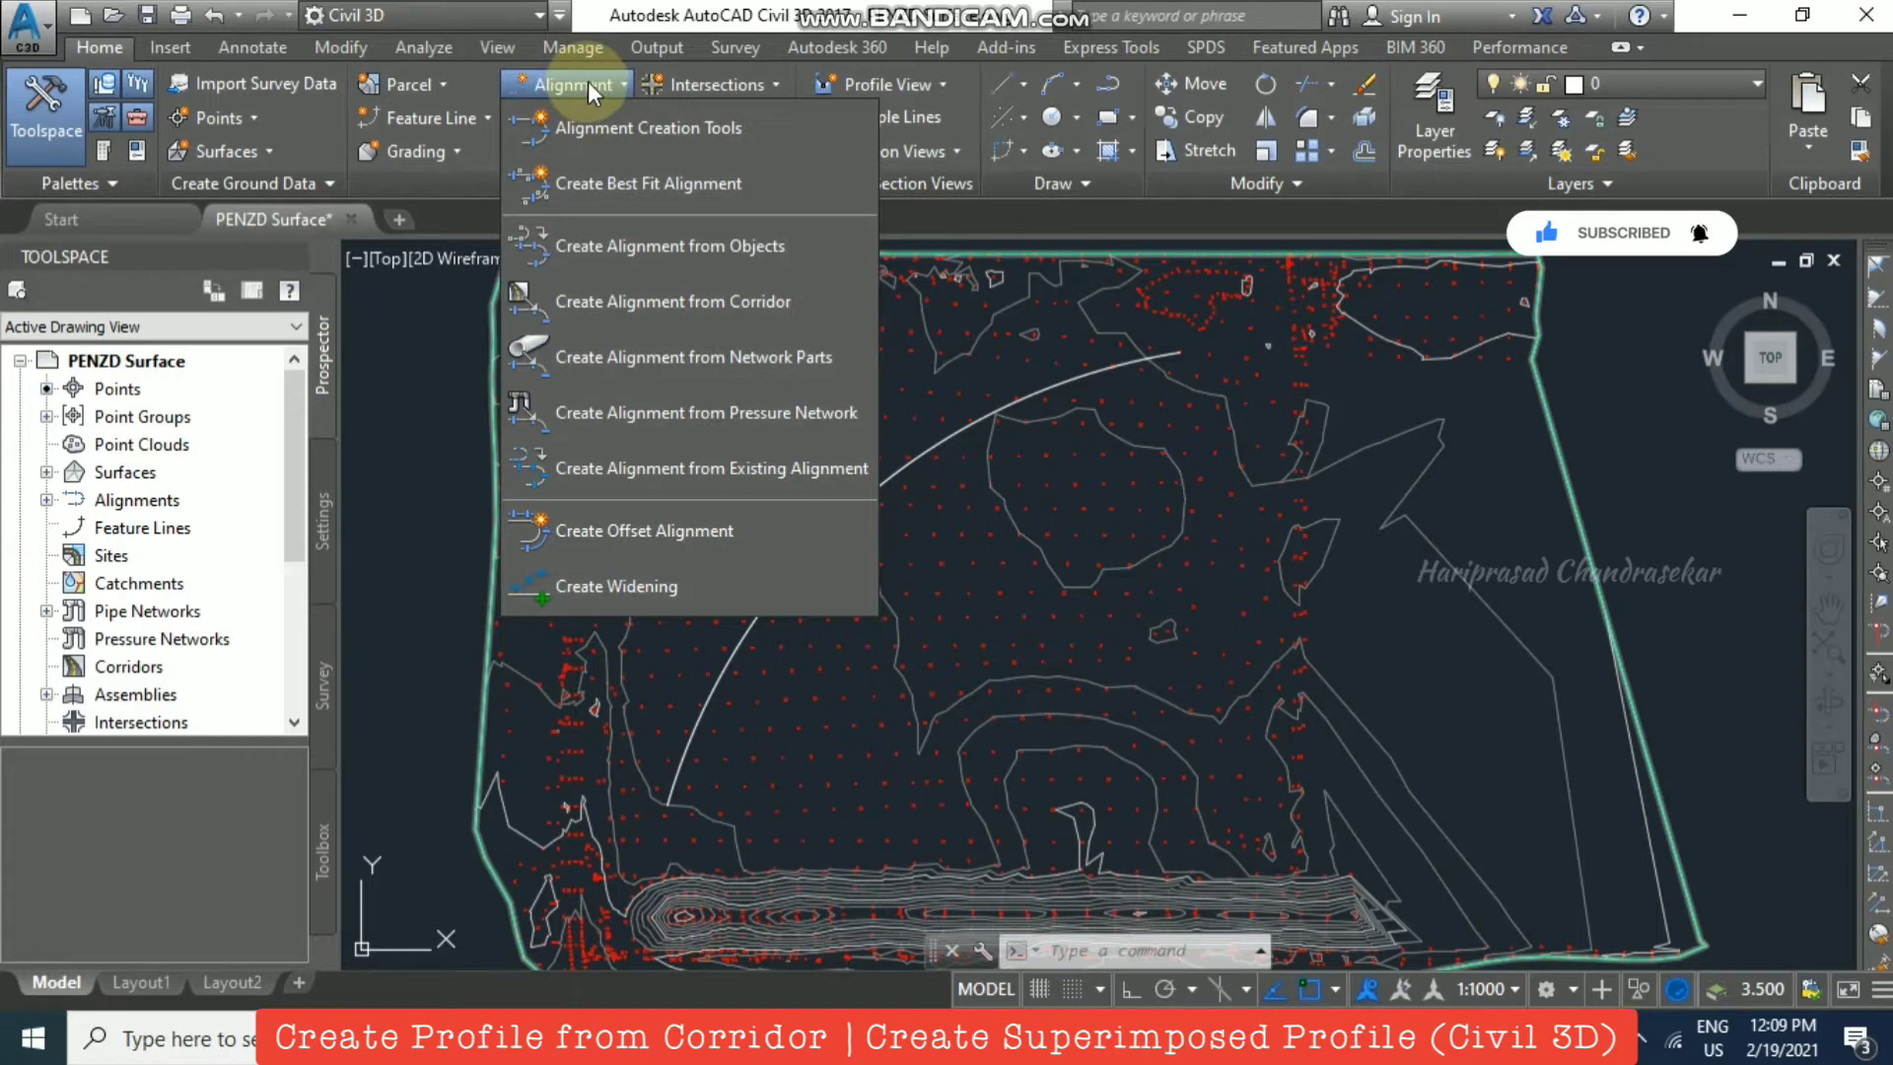
click(683, 250)
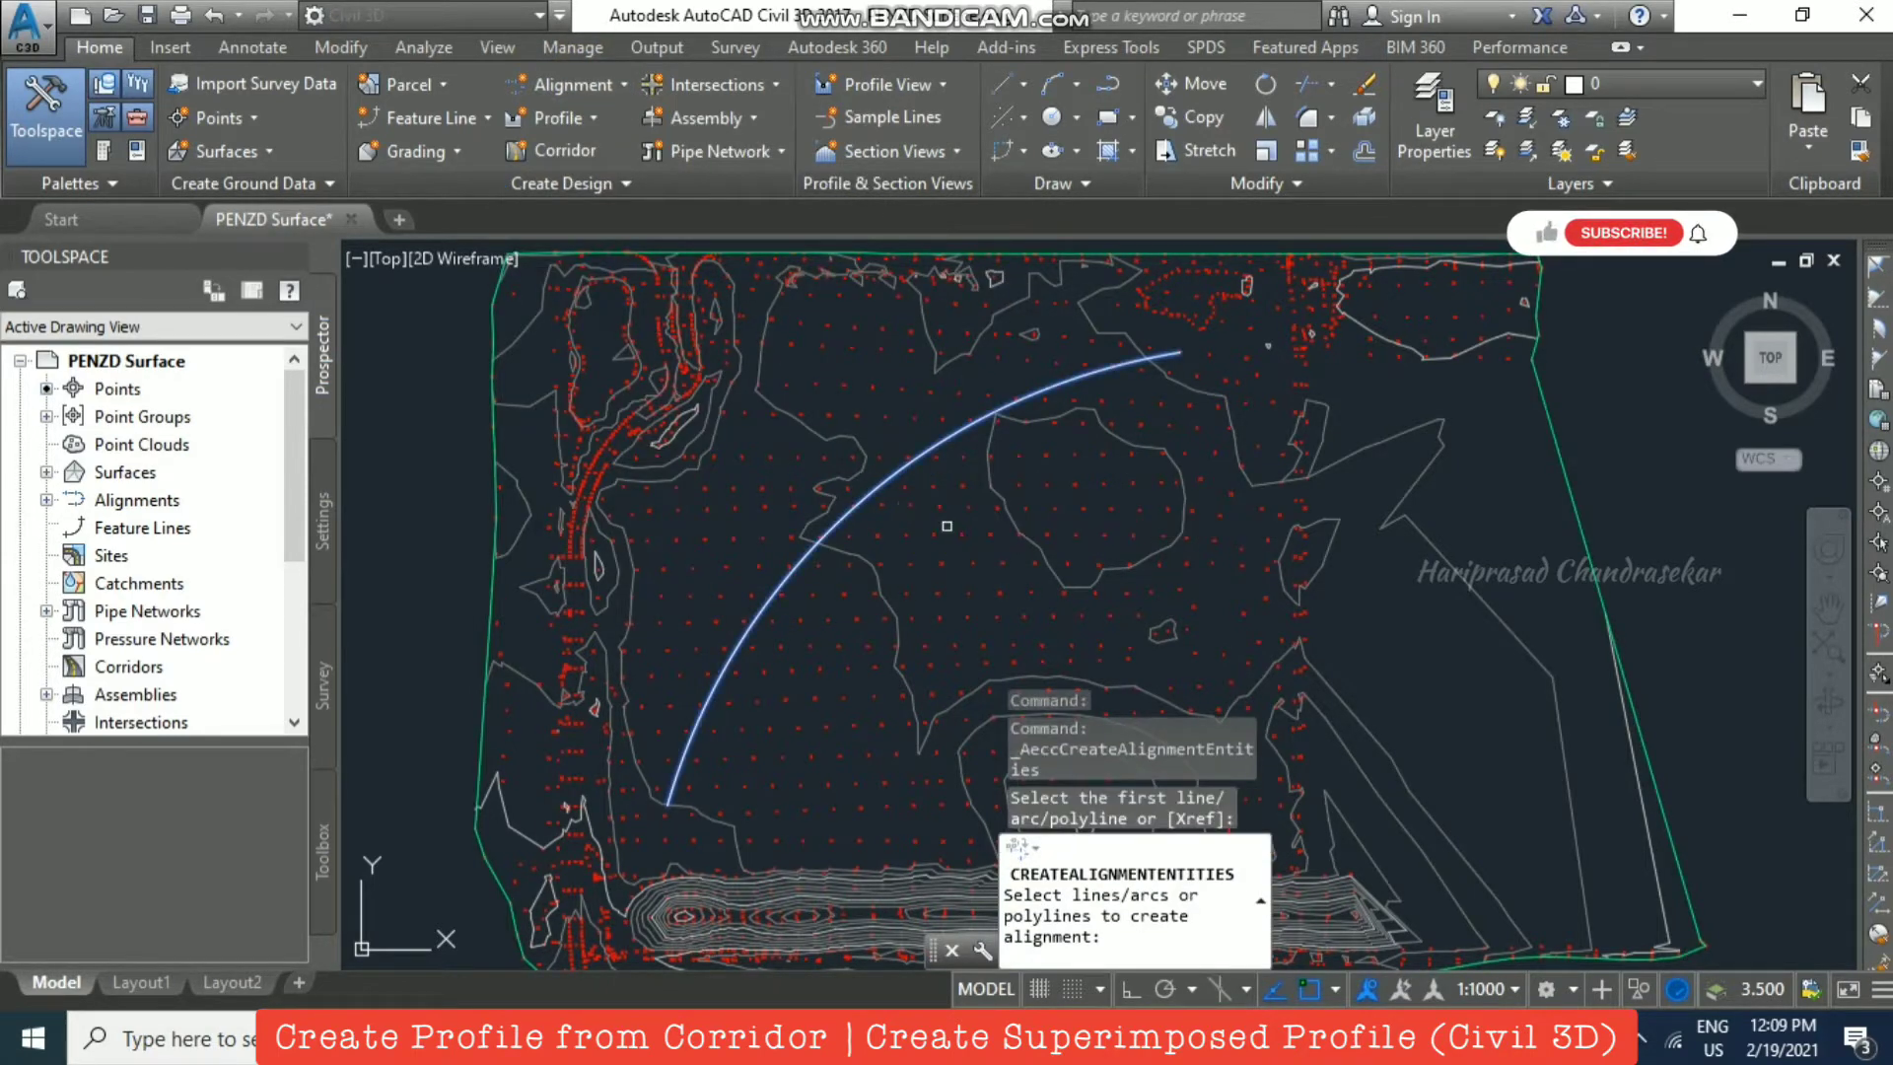
key(Return)
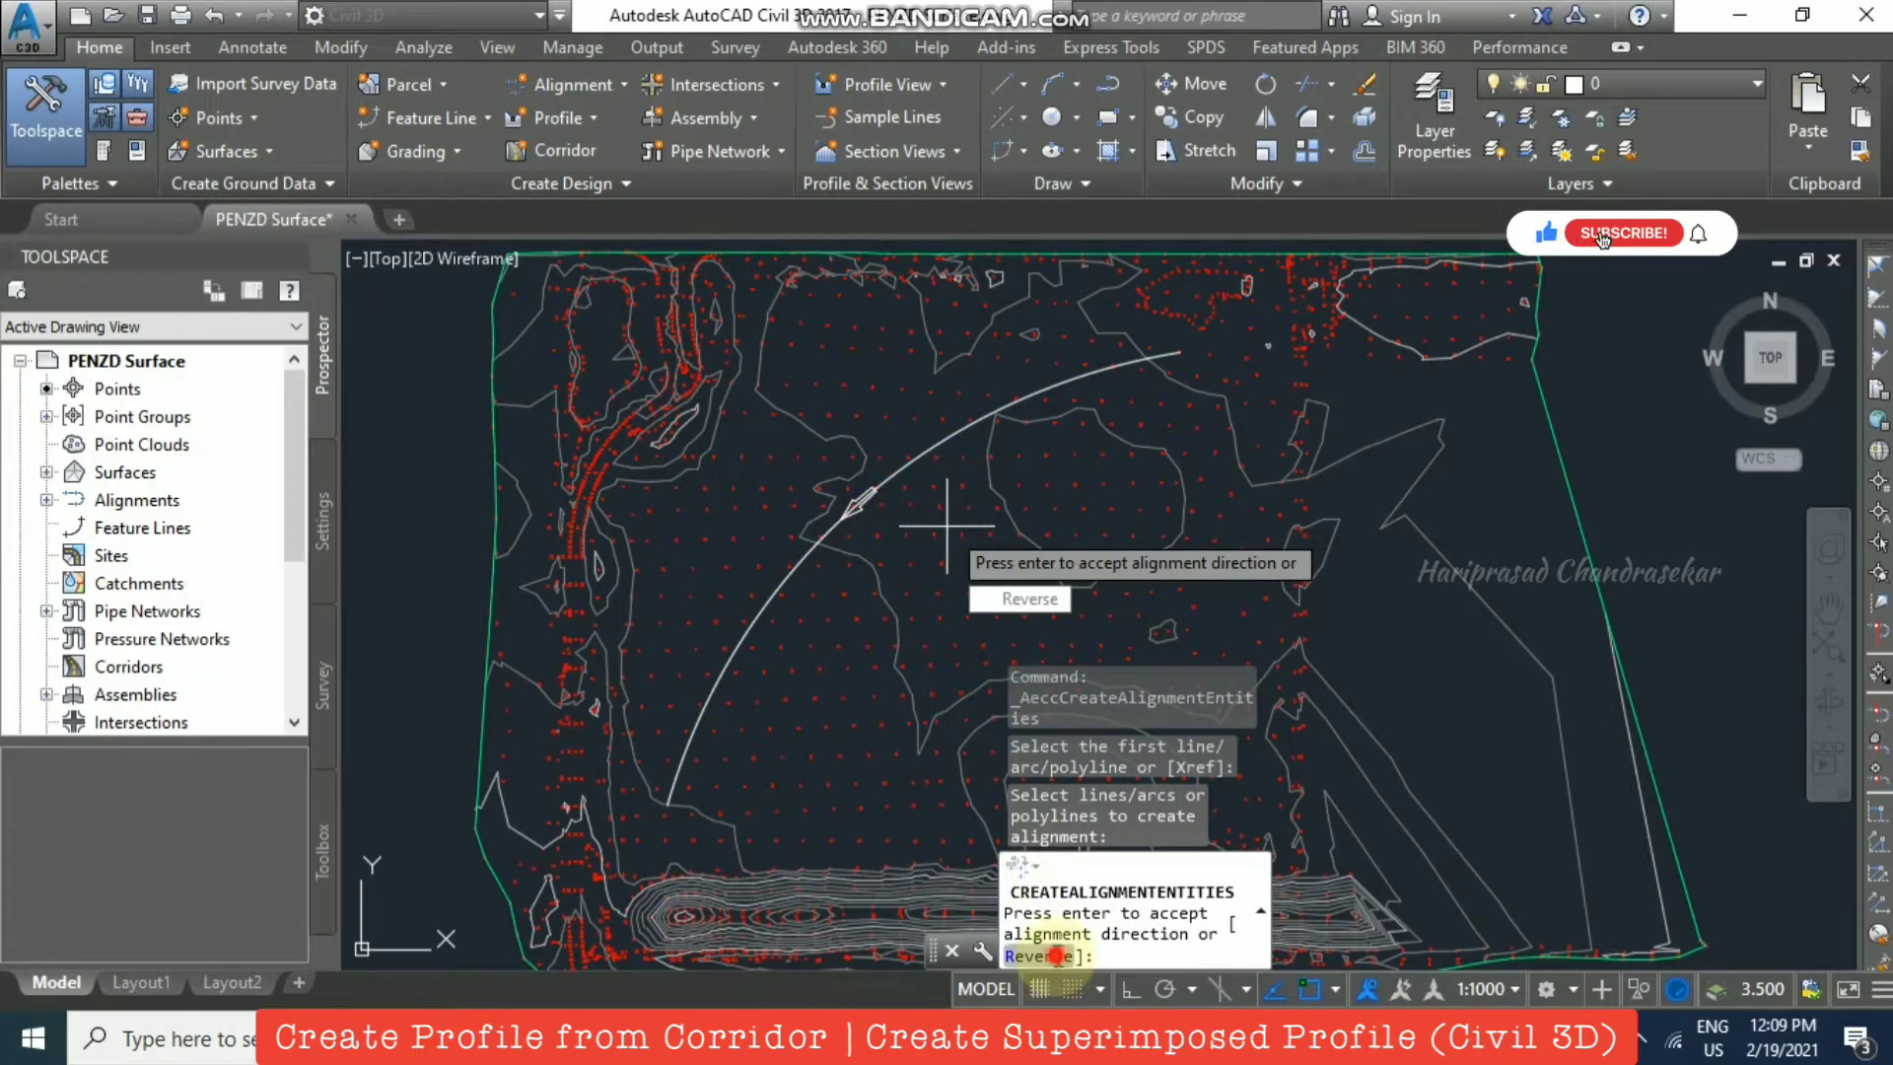
click(1056, 955)
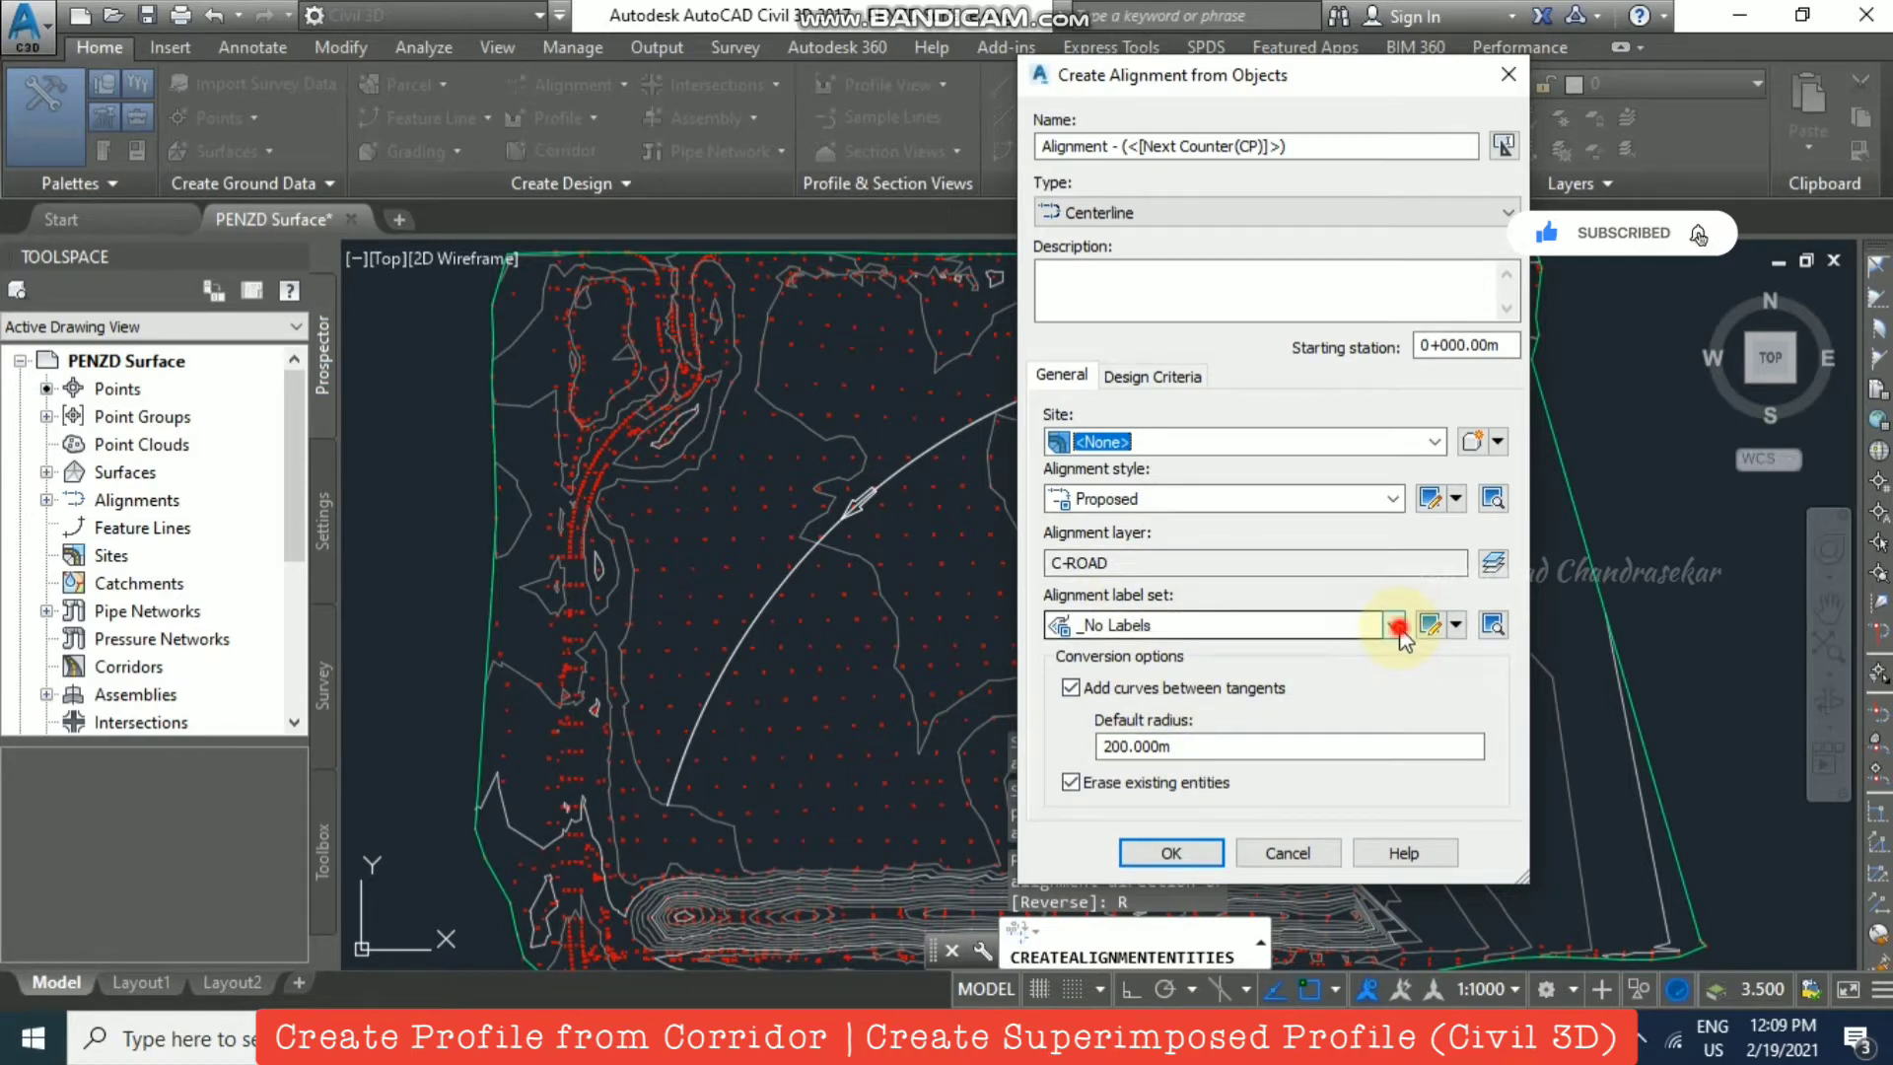
click(1395, 625)
click(1163, 696)
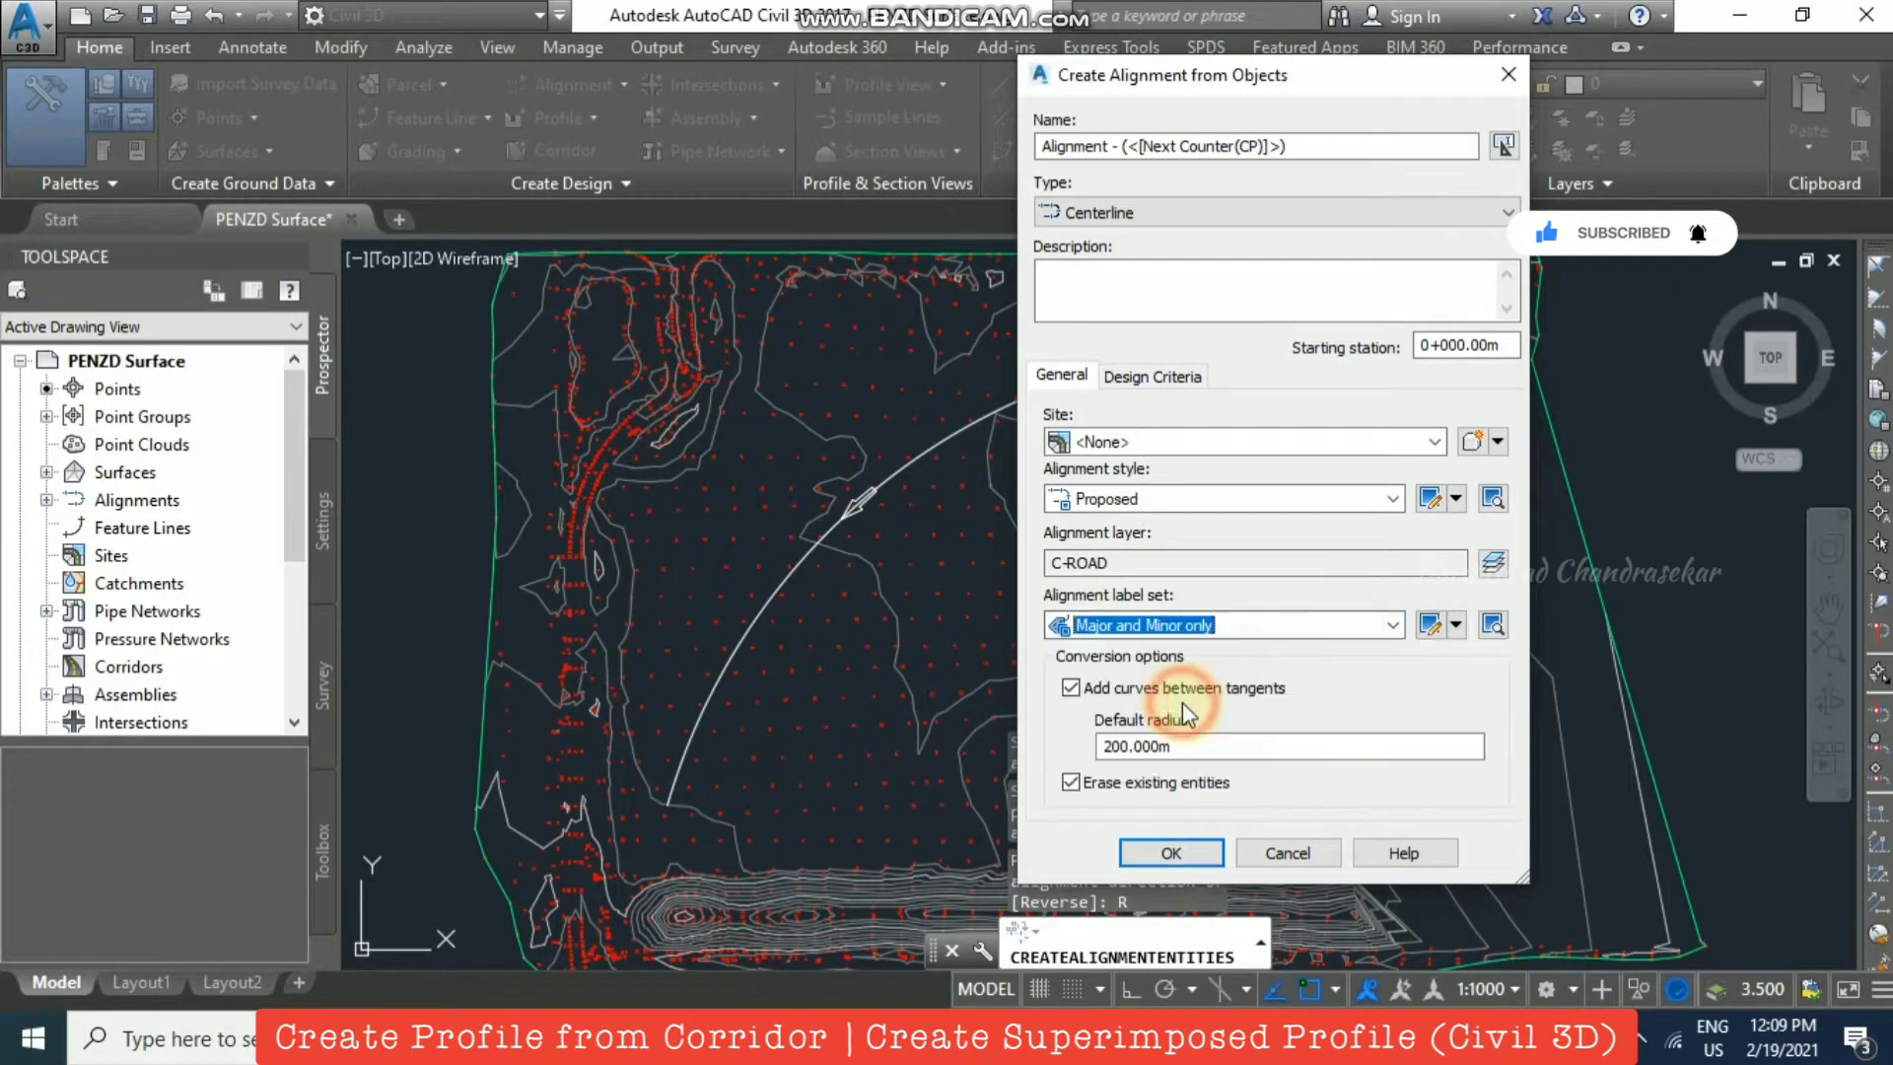
click(1180, 844)
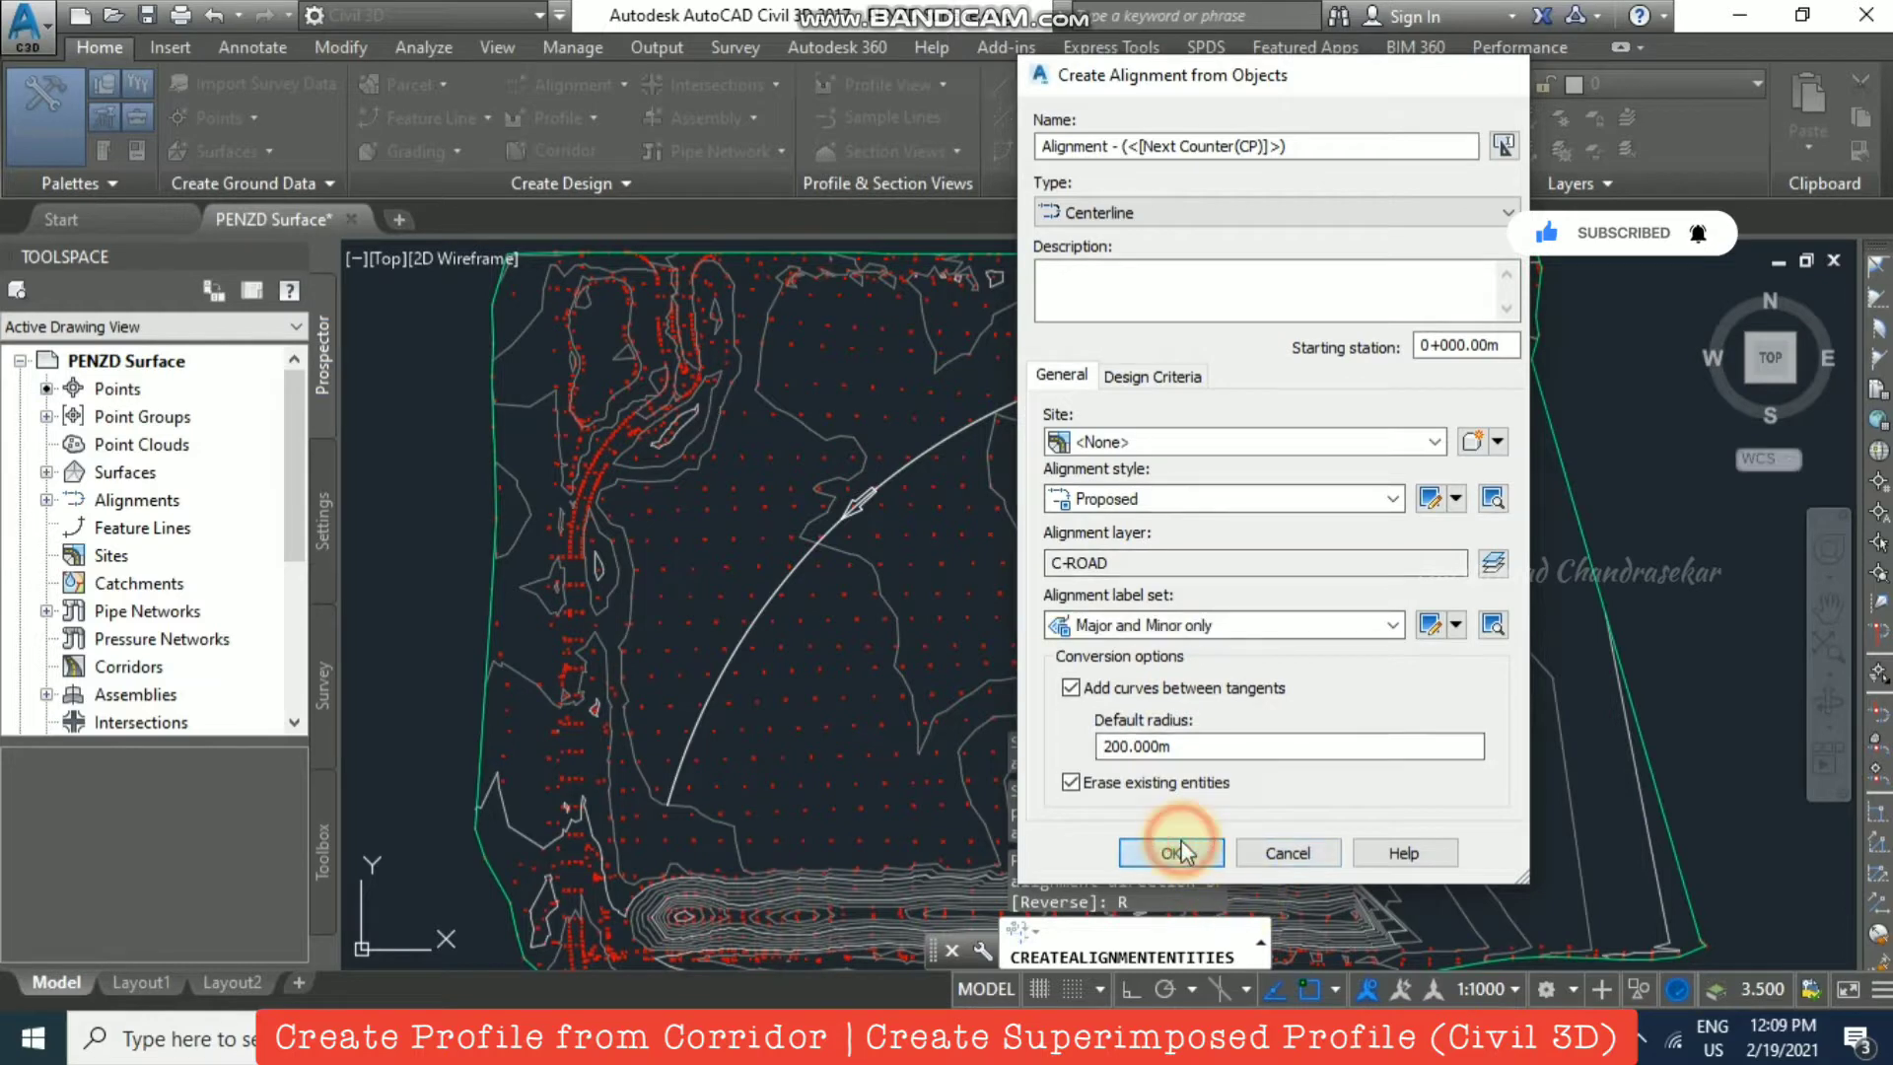
Step: Examine the station labels and the course of the new alignment across the surface
scroll(664, 779, up, 5)
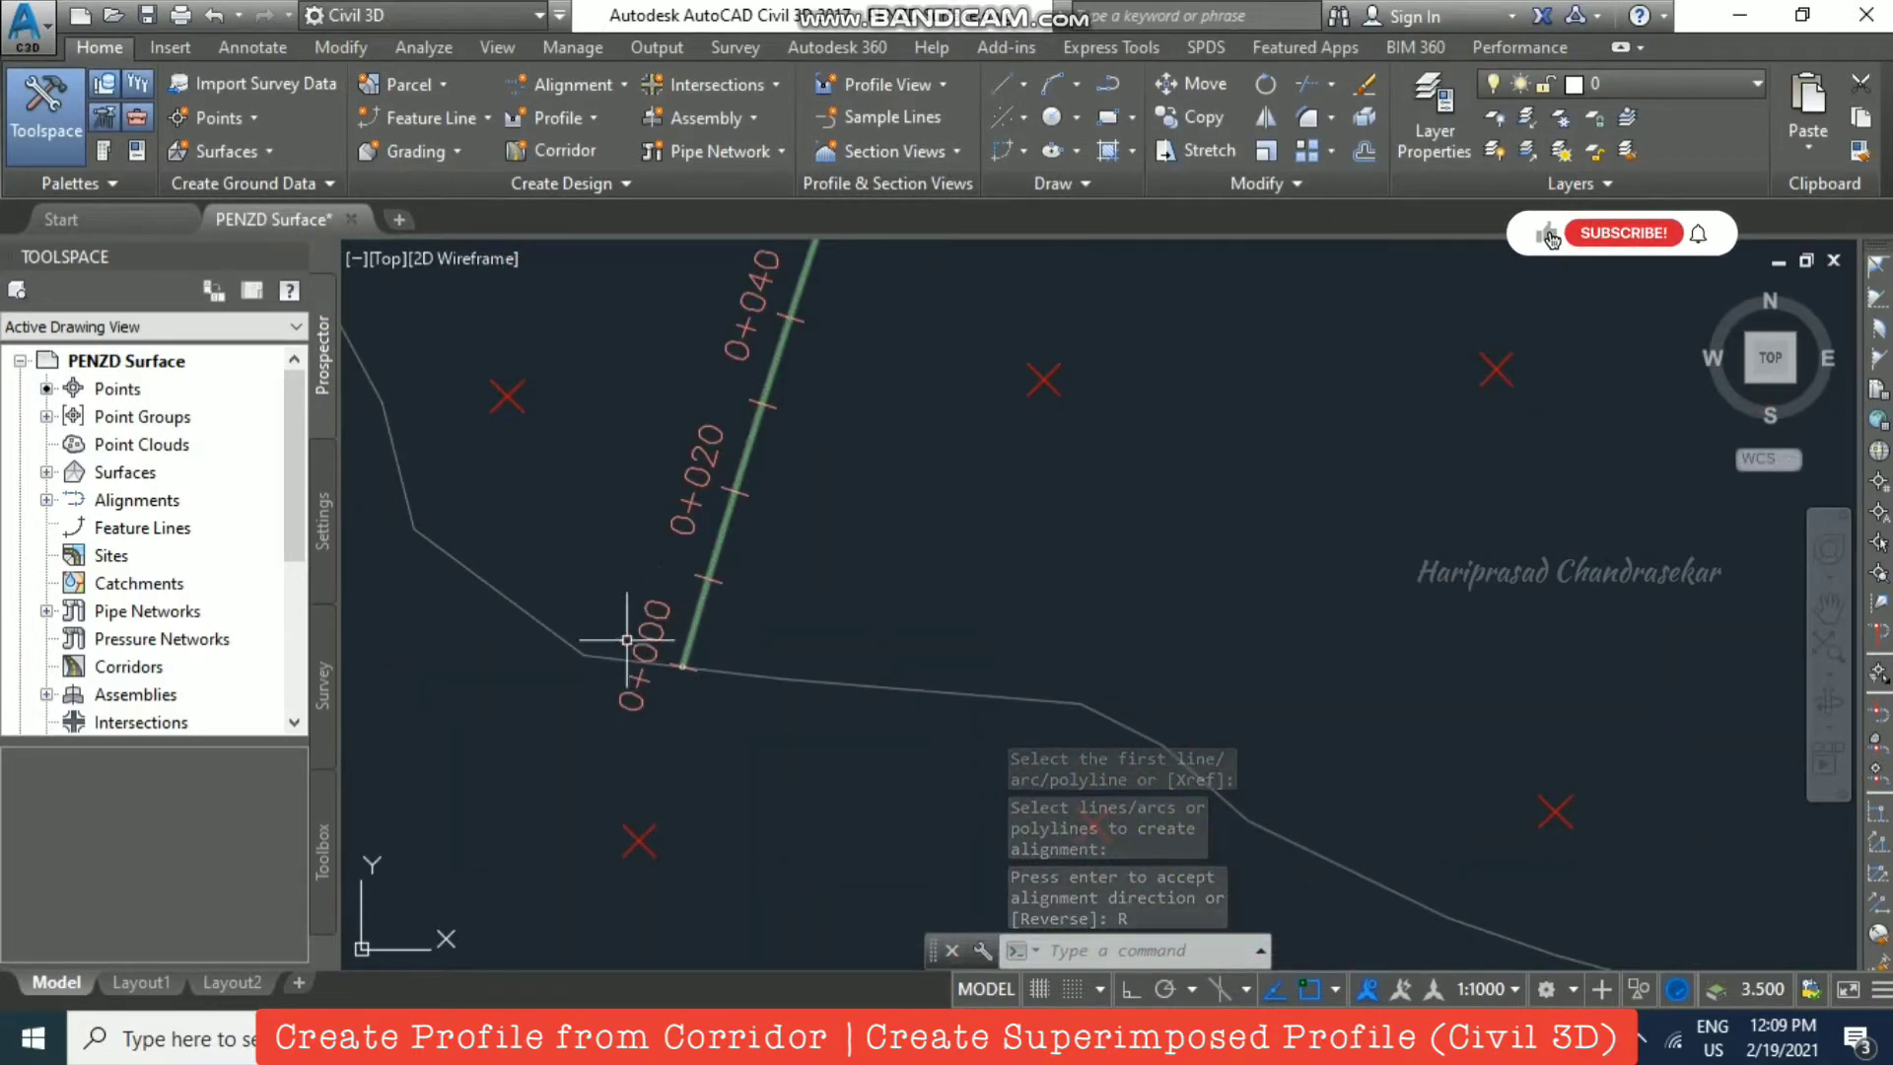
scroll(620, 770, down, 5)
scroll(647, 693, down, 6)
scroll(938, 452, up, 4)
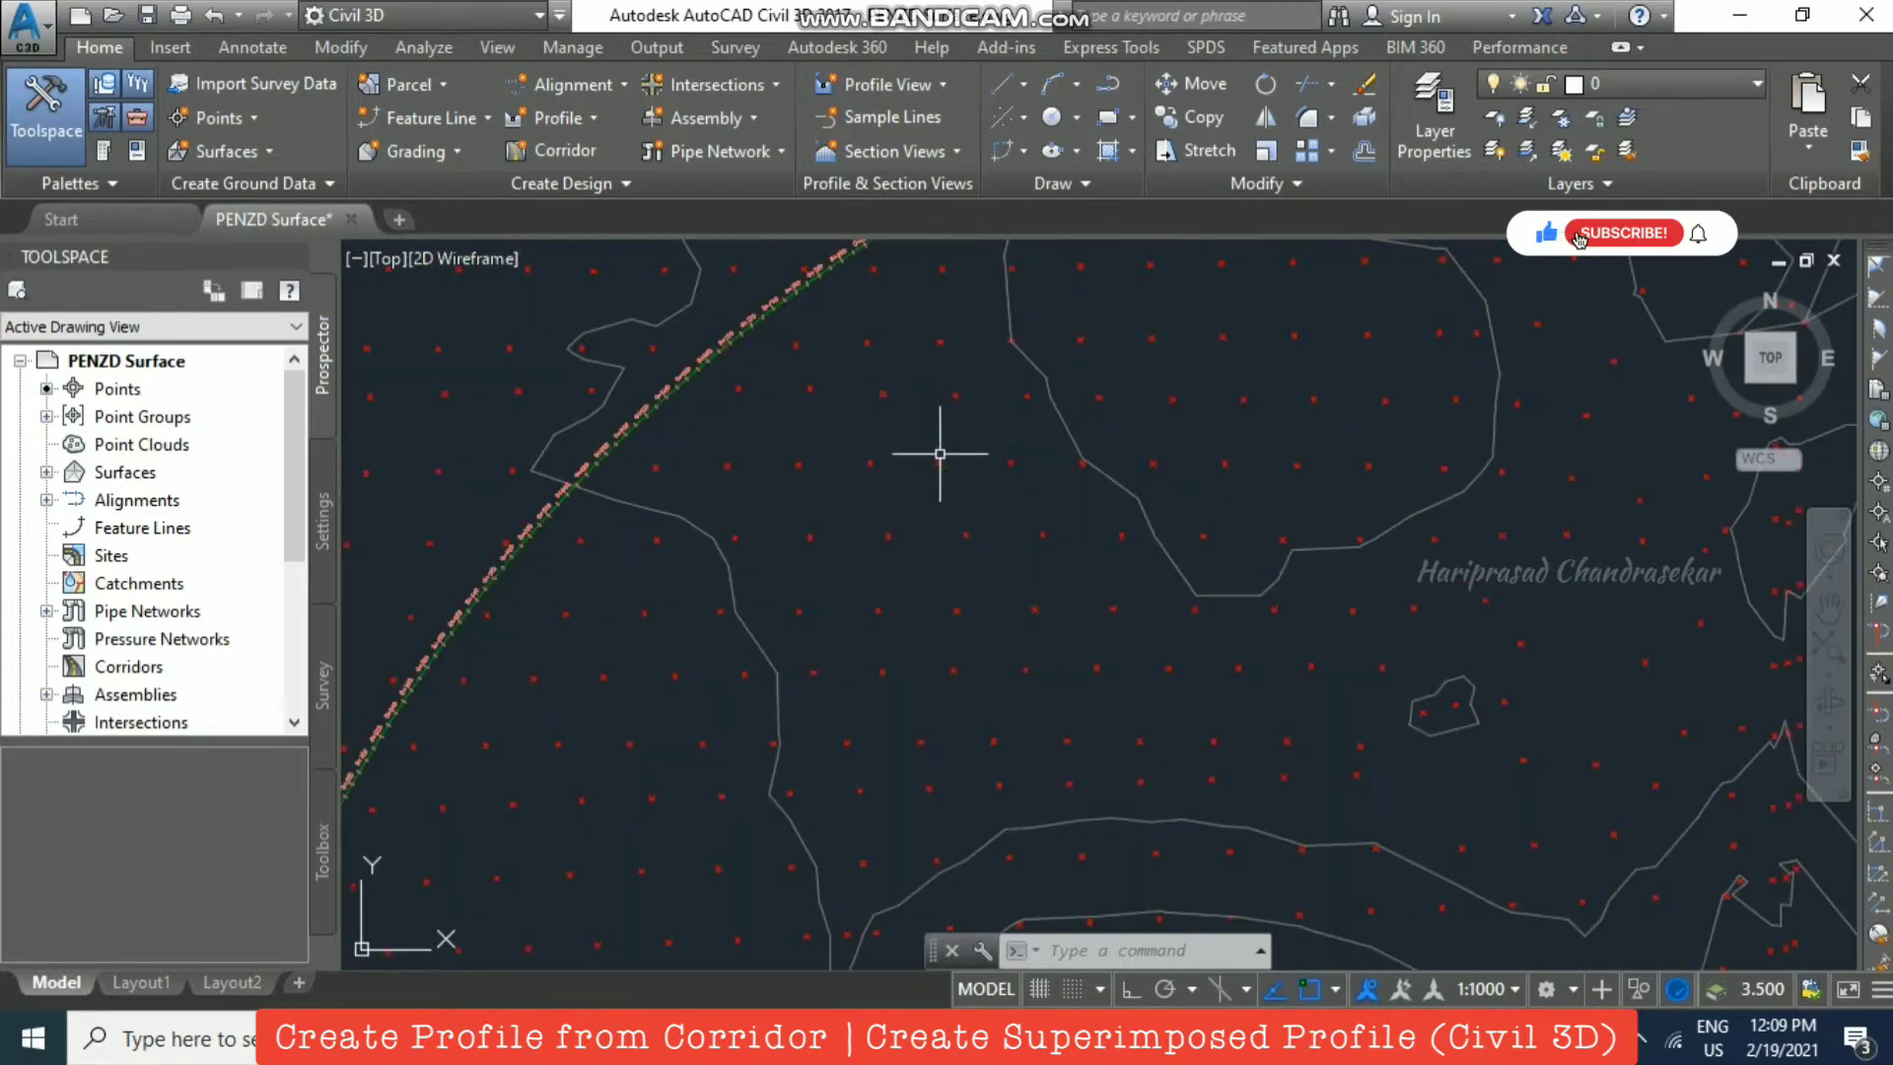
middle_drag(977, 450, 980, 562)
scroll(979, 562, down, 2)
scroll(974, 487, down, 4)
scroll(1045, 523, up, 2)
middle_drag(1067, 520, 967, 525)
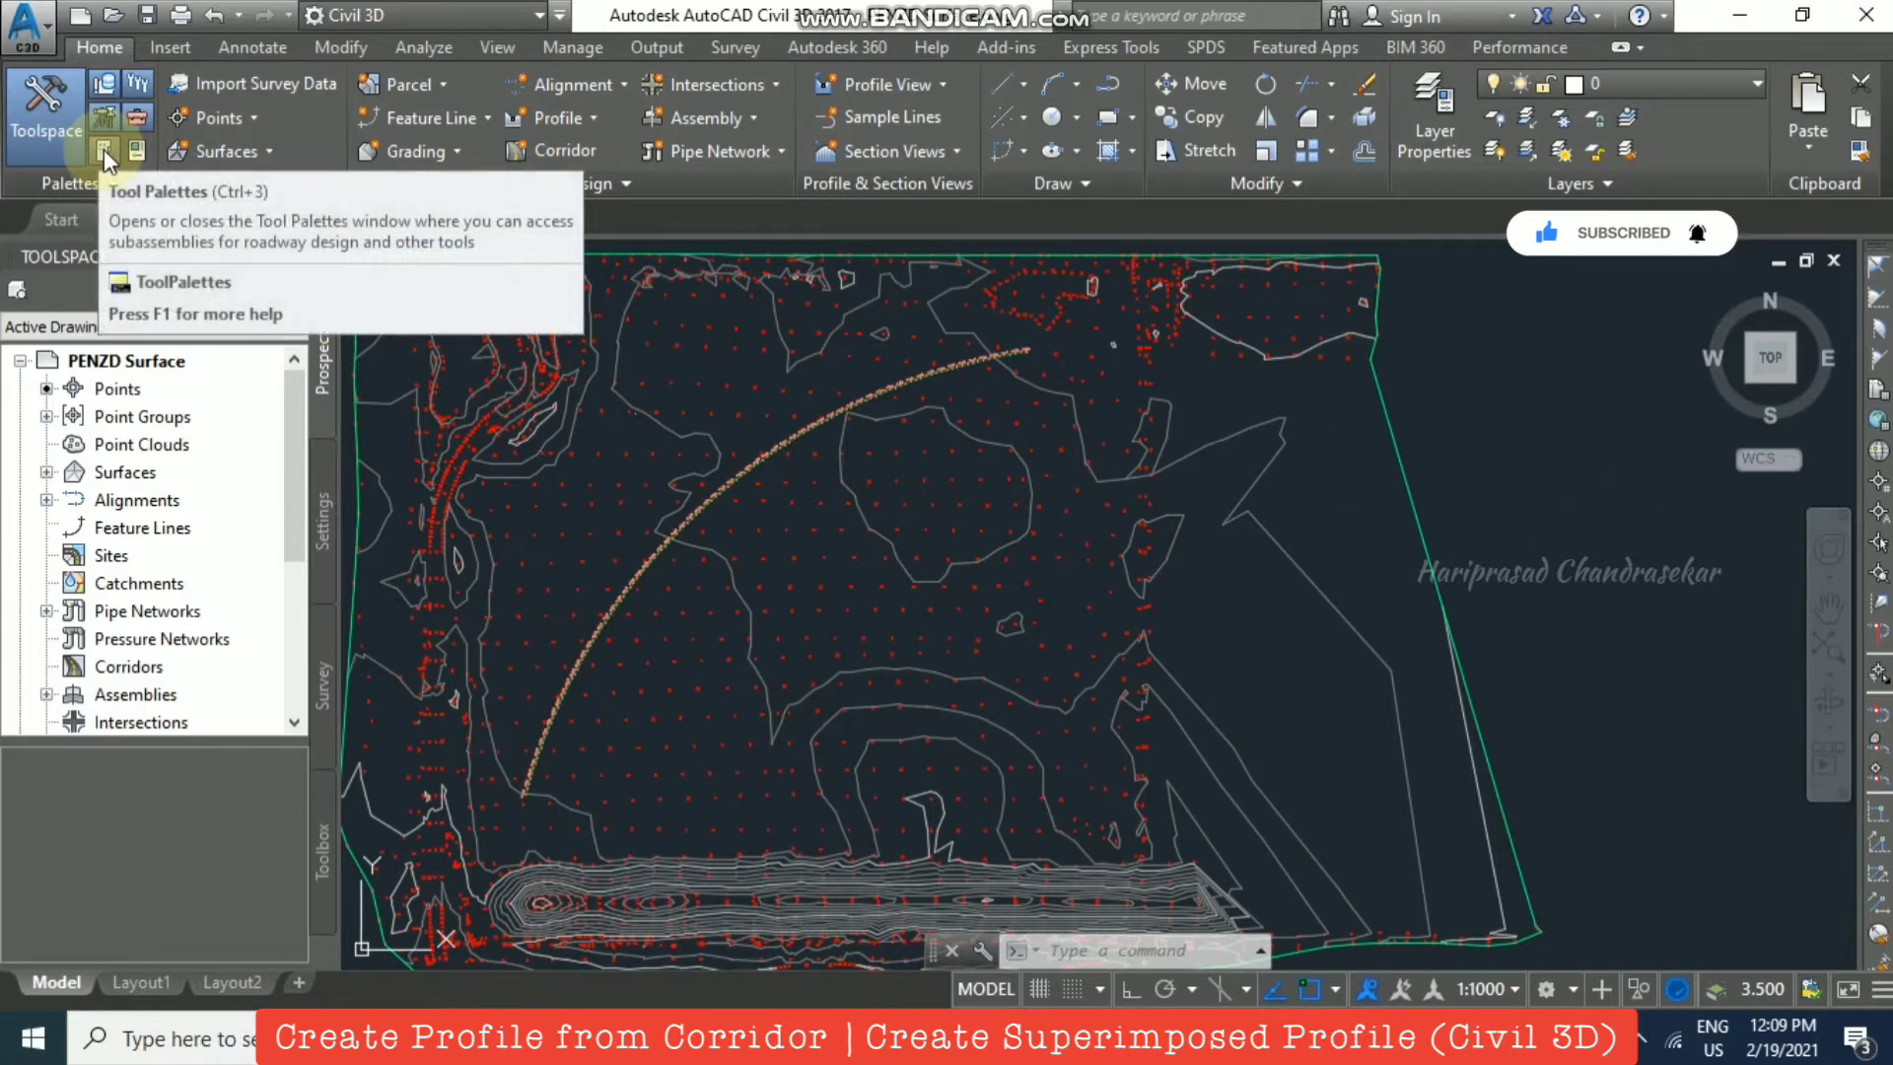
Step: Place a Primary Road Full Section assembly in the empty area east of the surface boundary
click(103, 150)
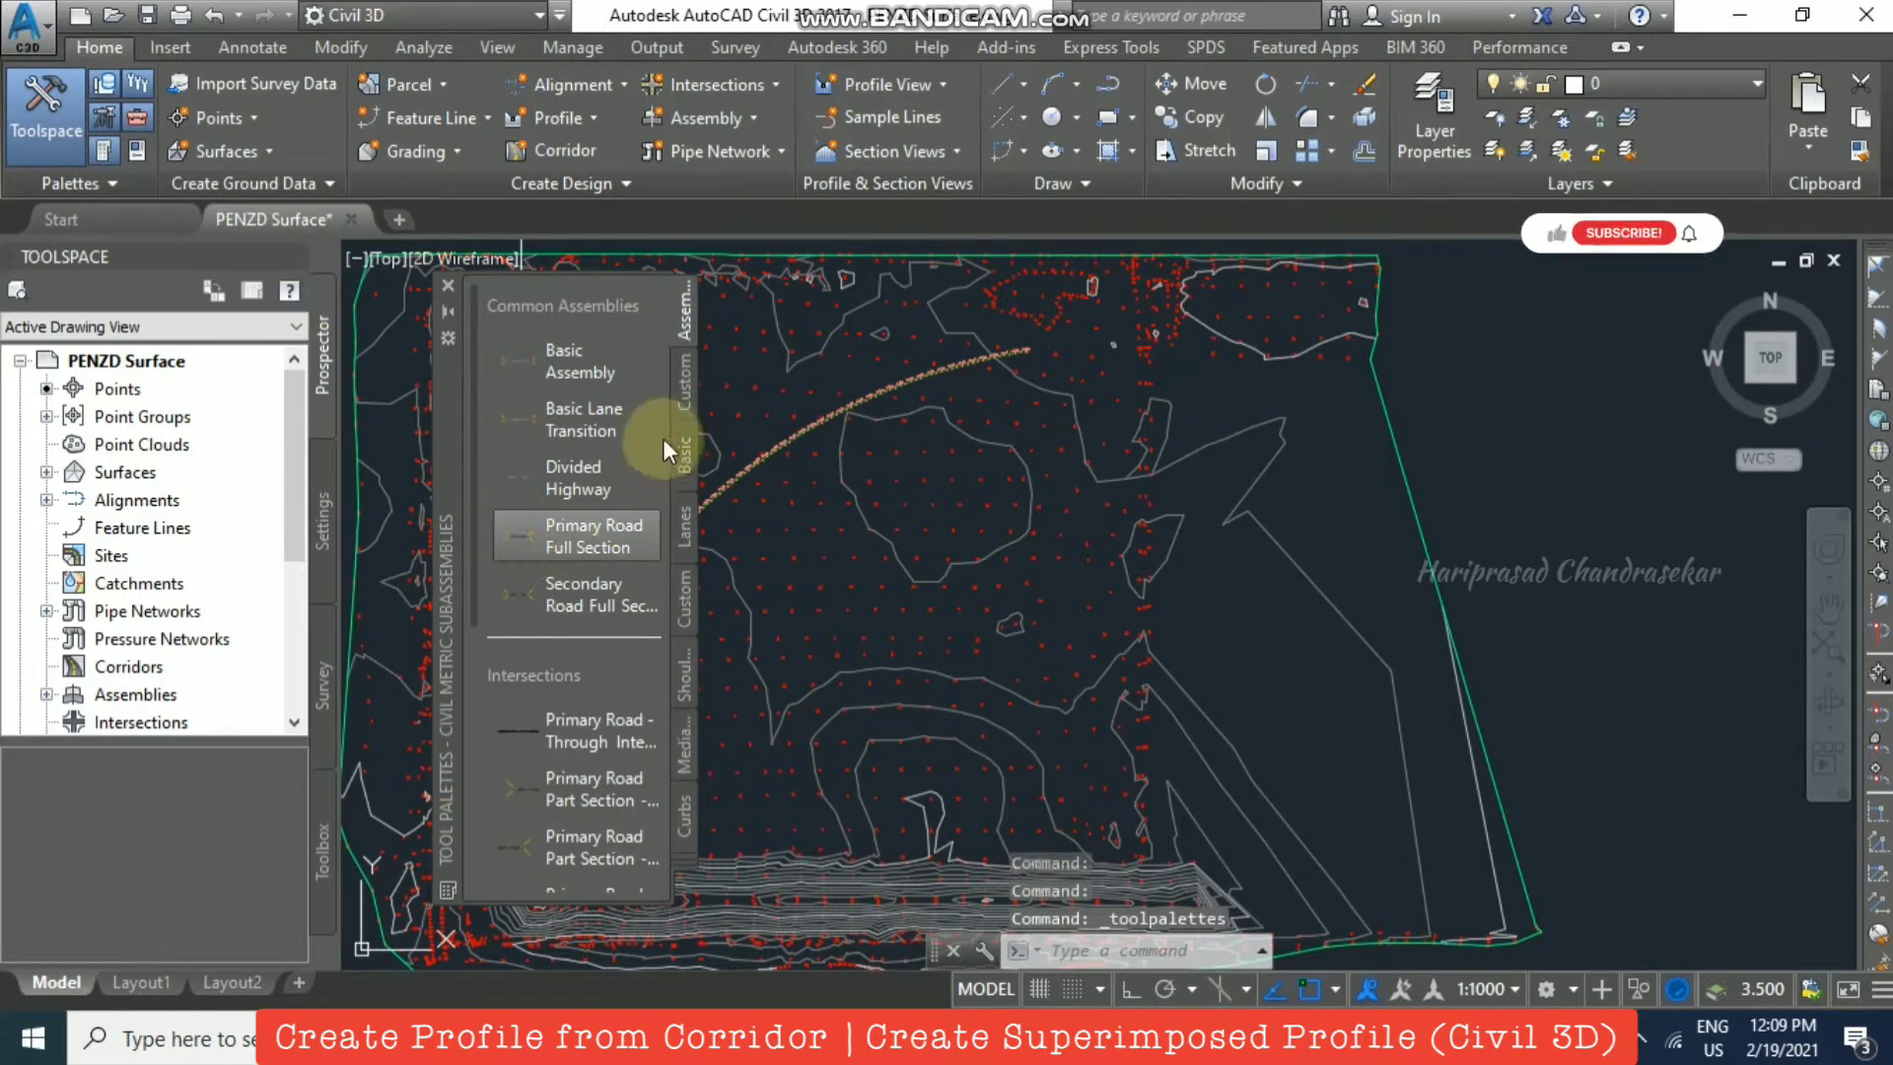
click(584, 530)
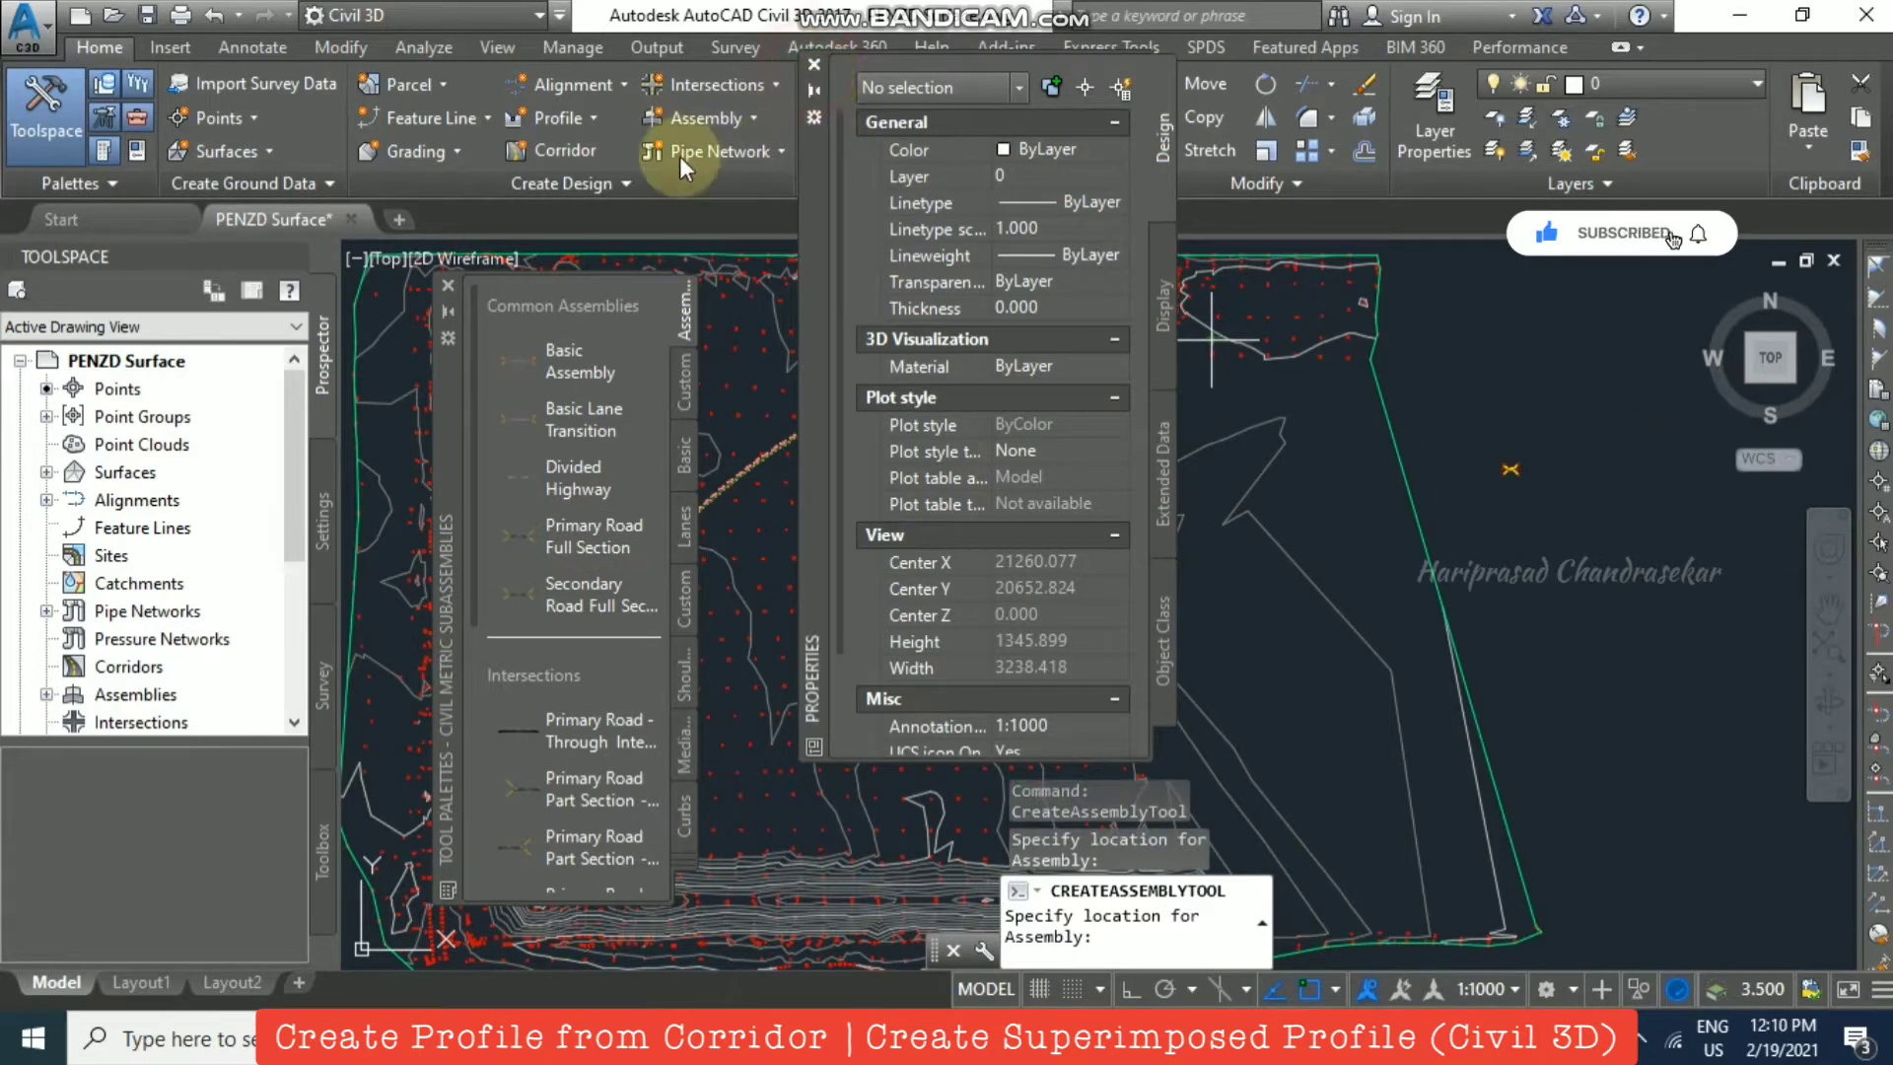
click(815, 64)
click(448, 285)
click(1634, 507)
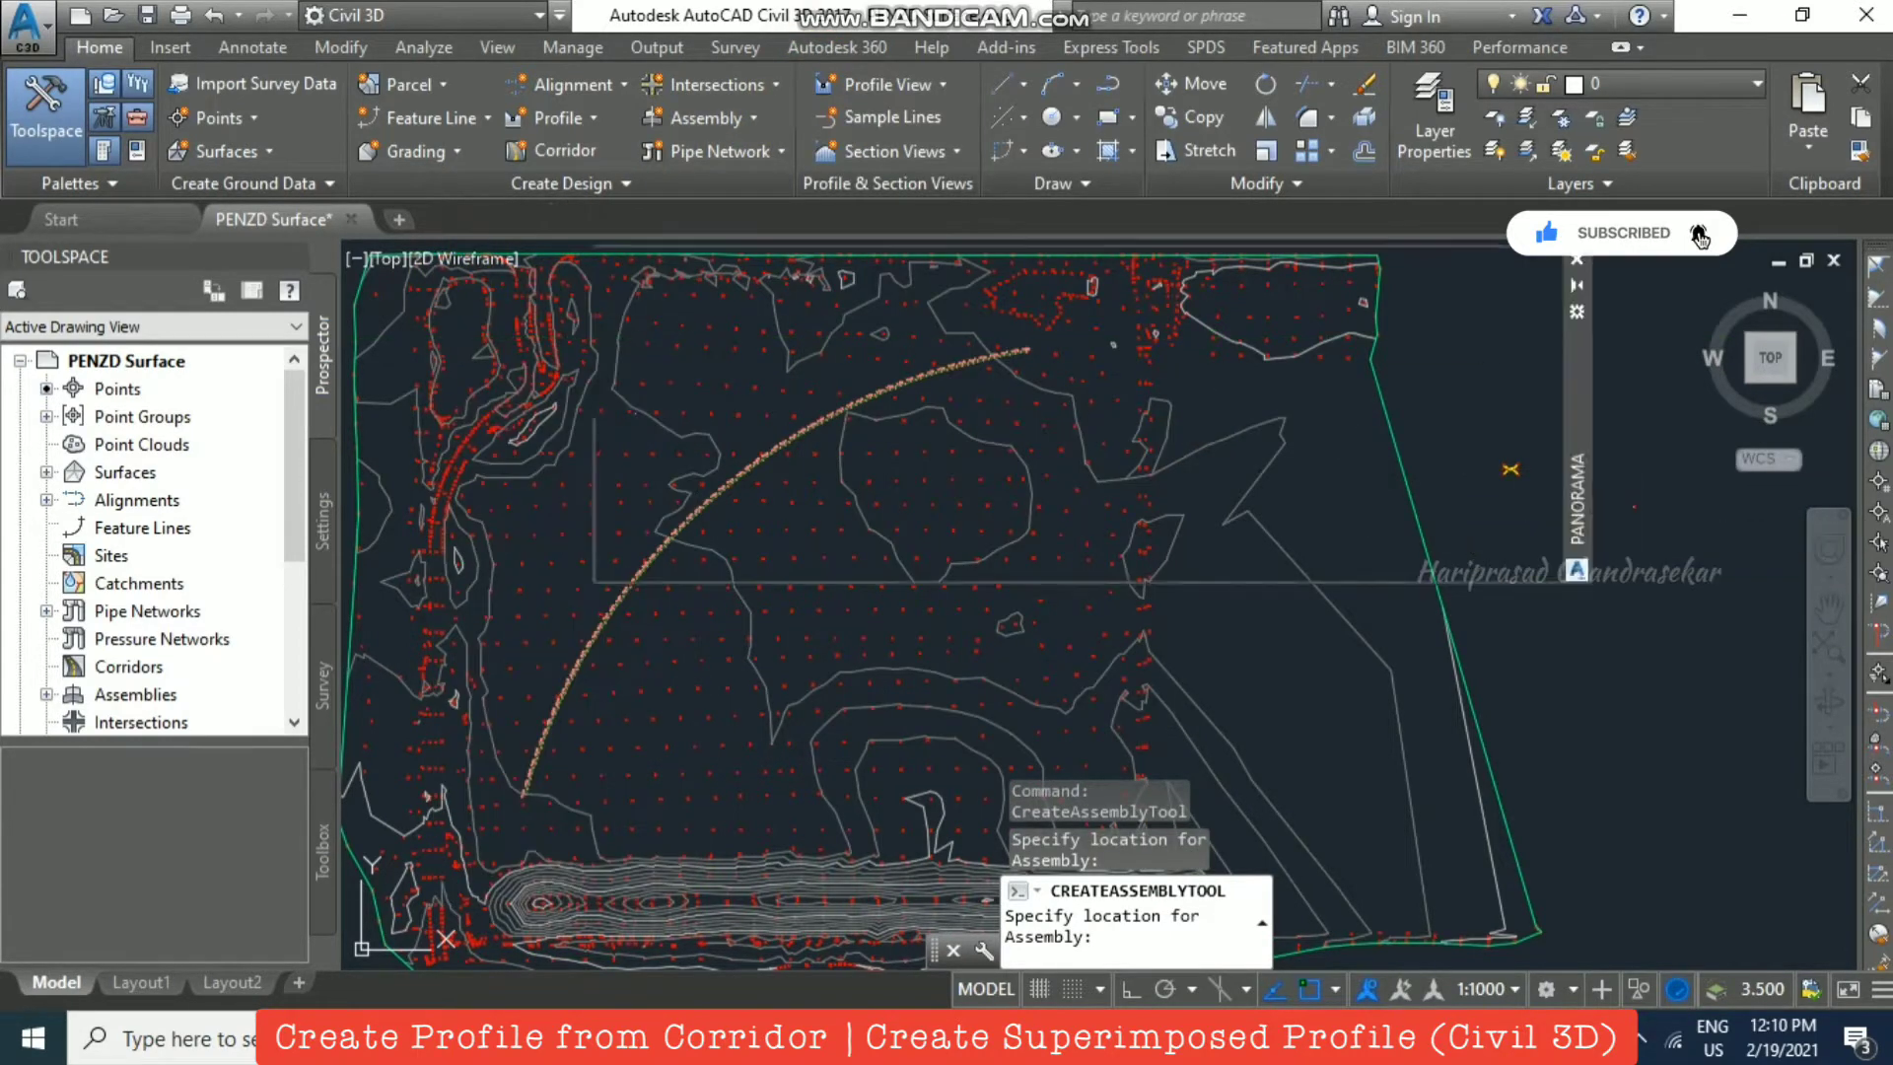
key(Escape)
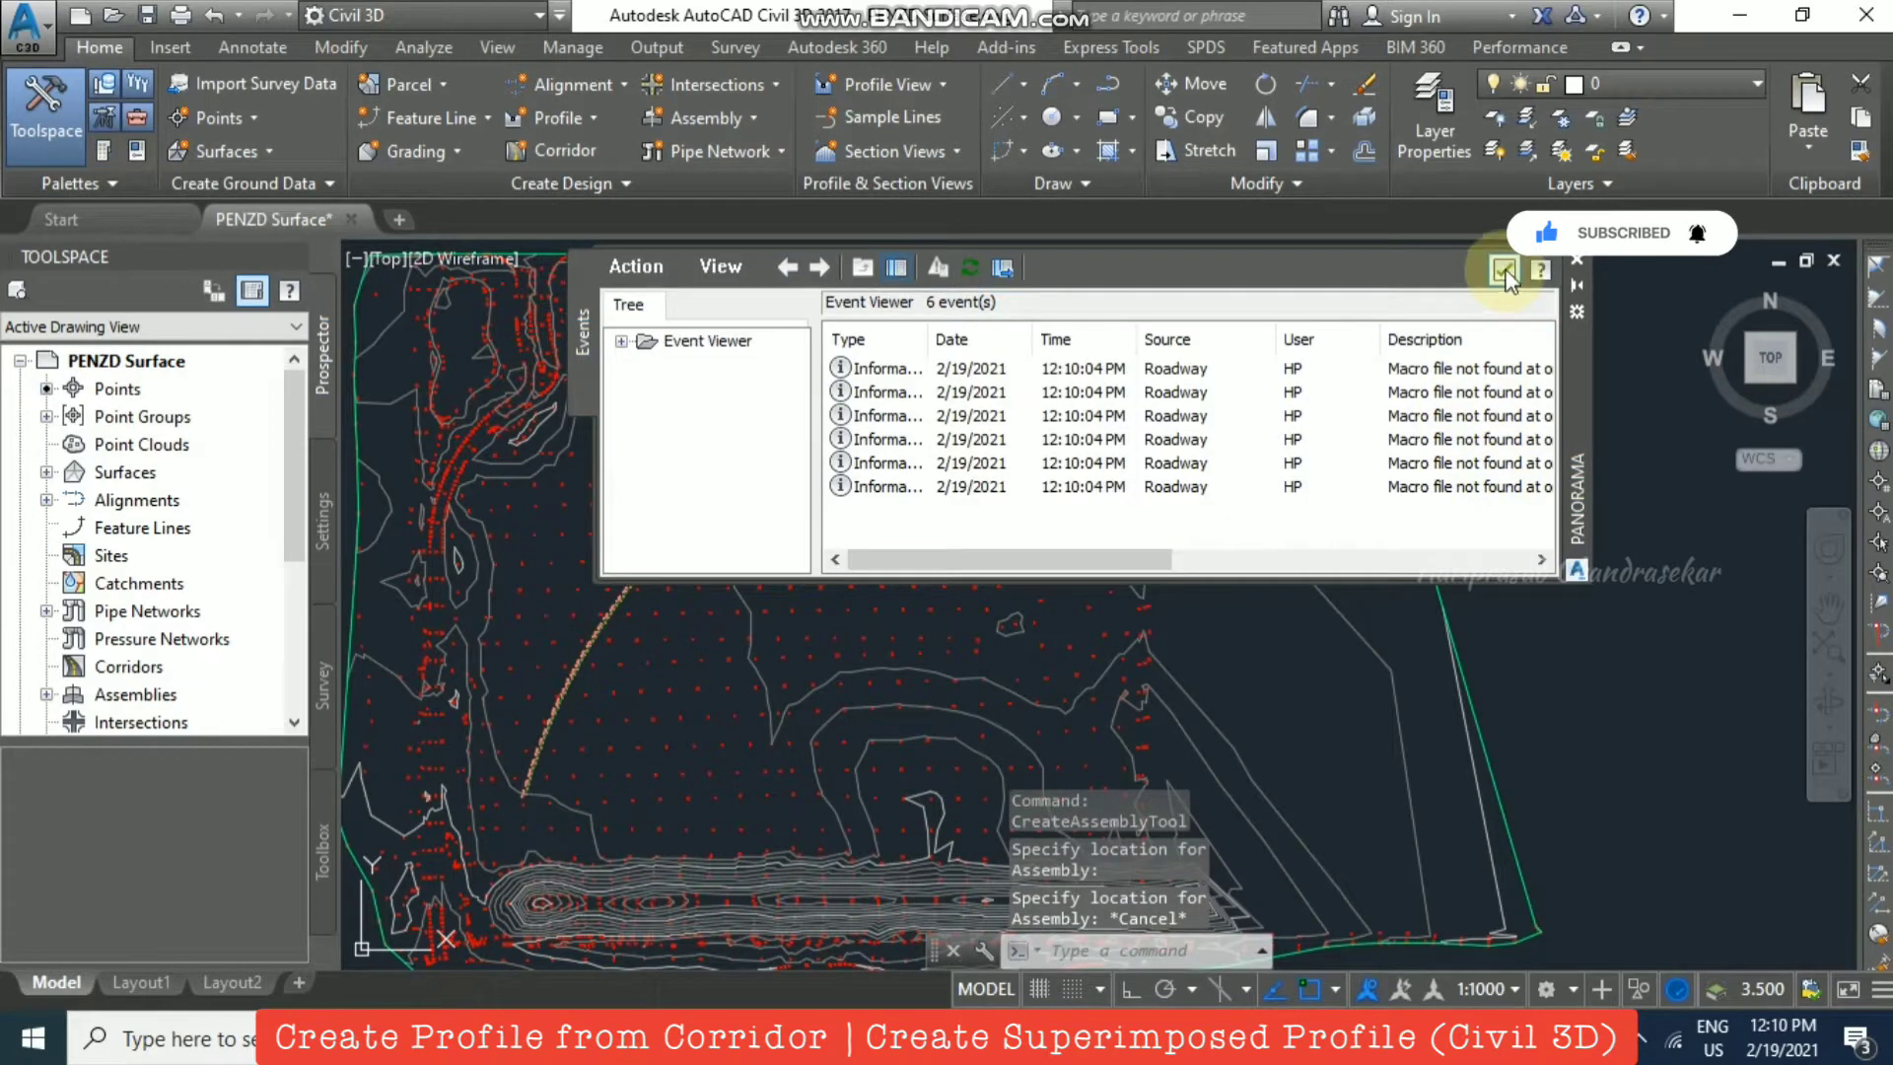
click(1504, 272)
Step: Examine the placed road assembly's lanes and slopes and its position relative to the surface
scroll(1509, 469, up, 10)
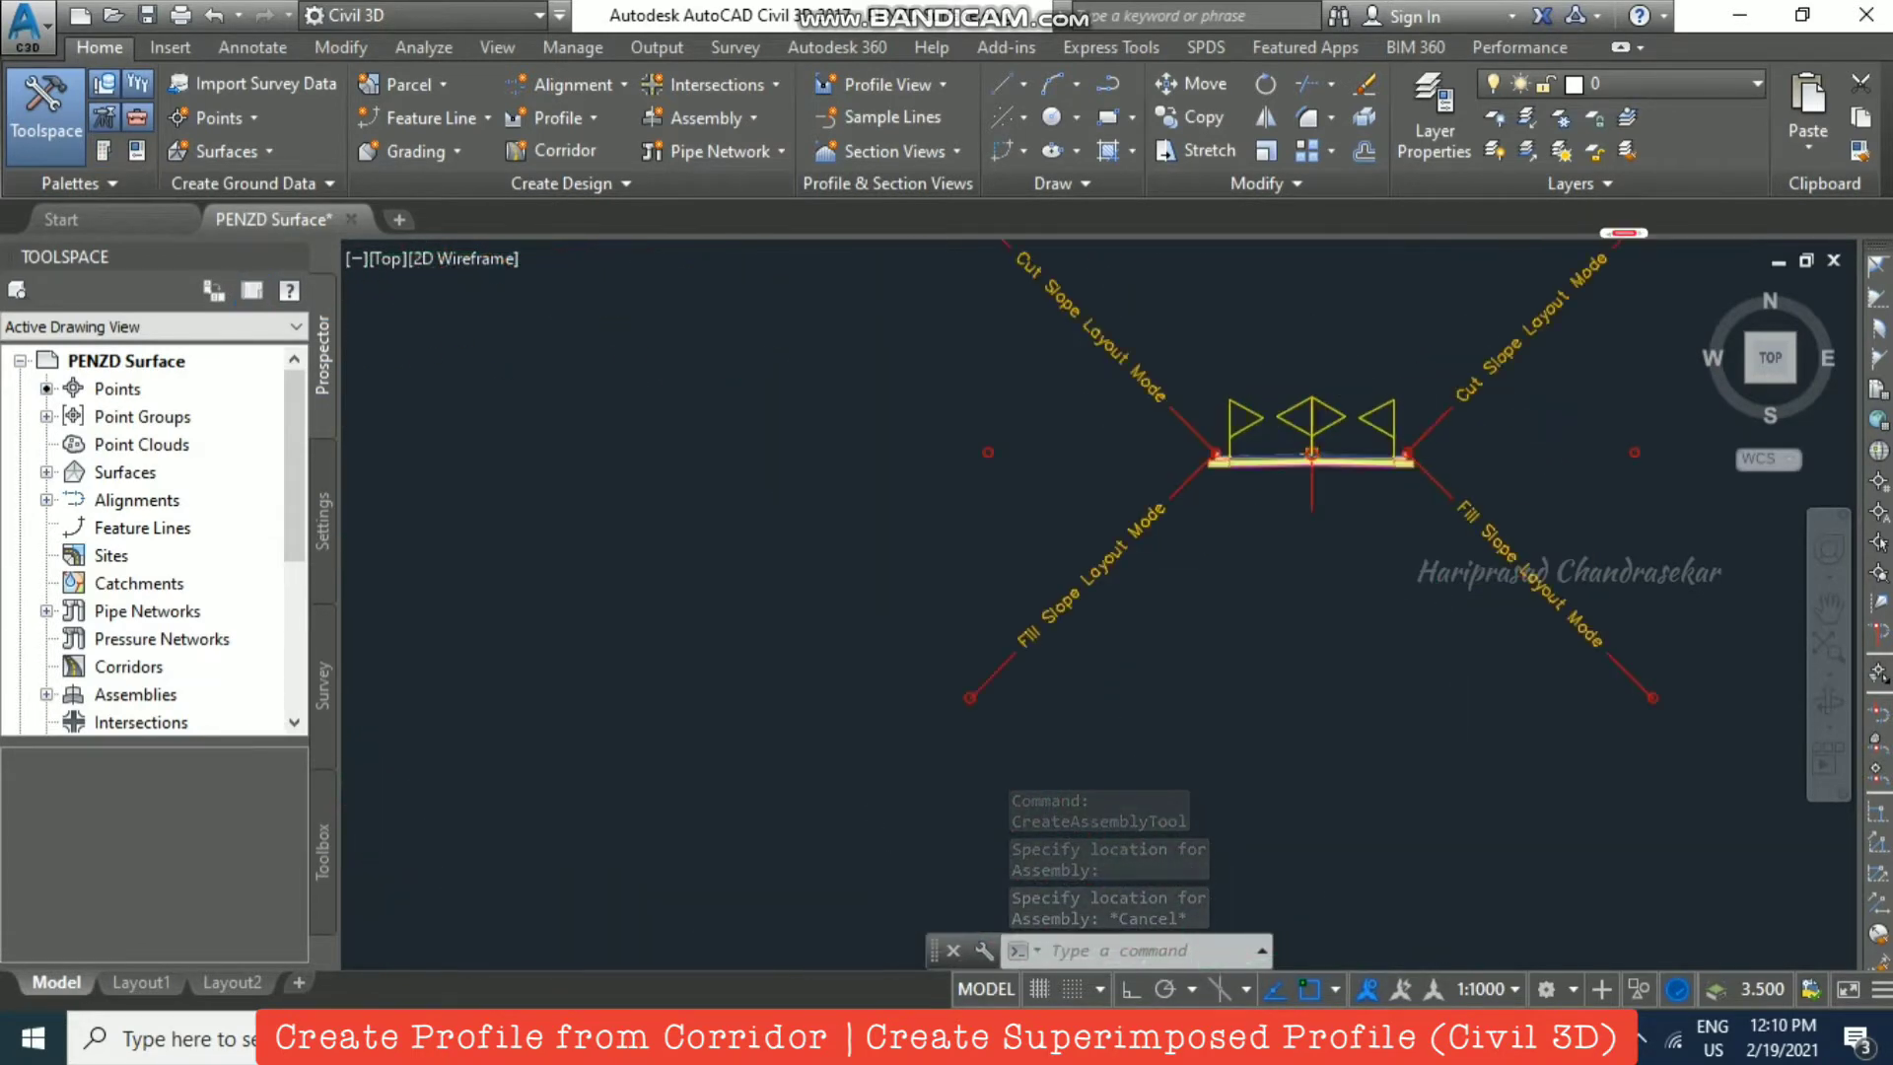
scroll(1354, 383, down, 3)
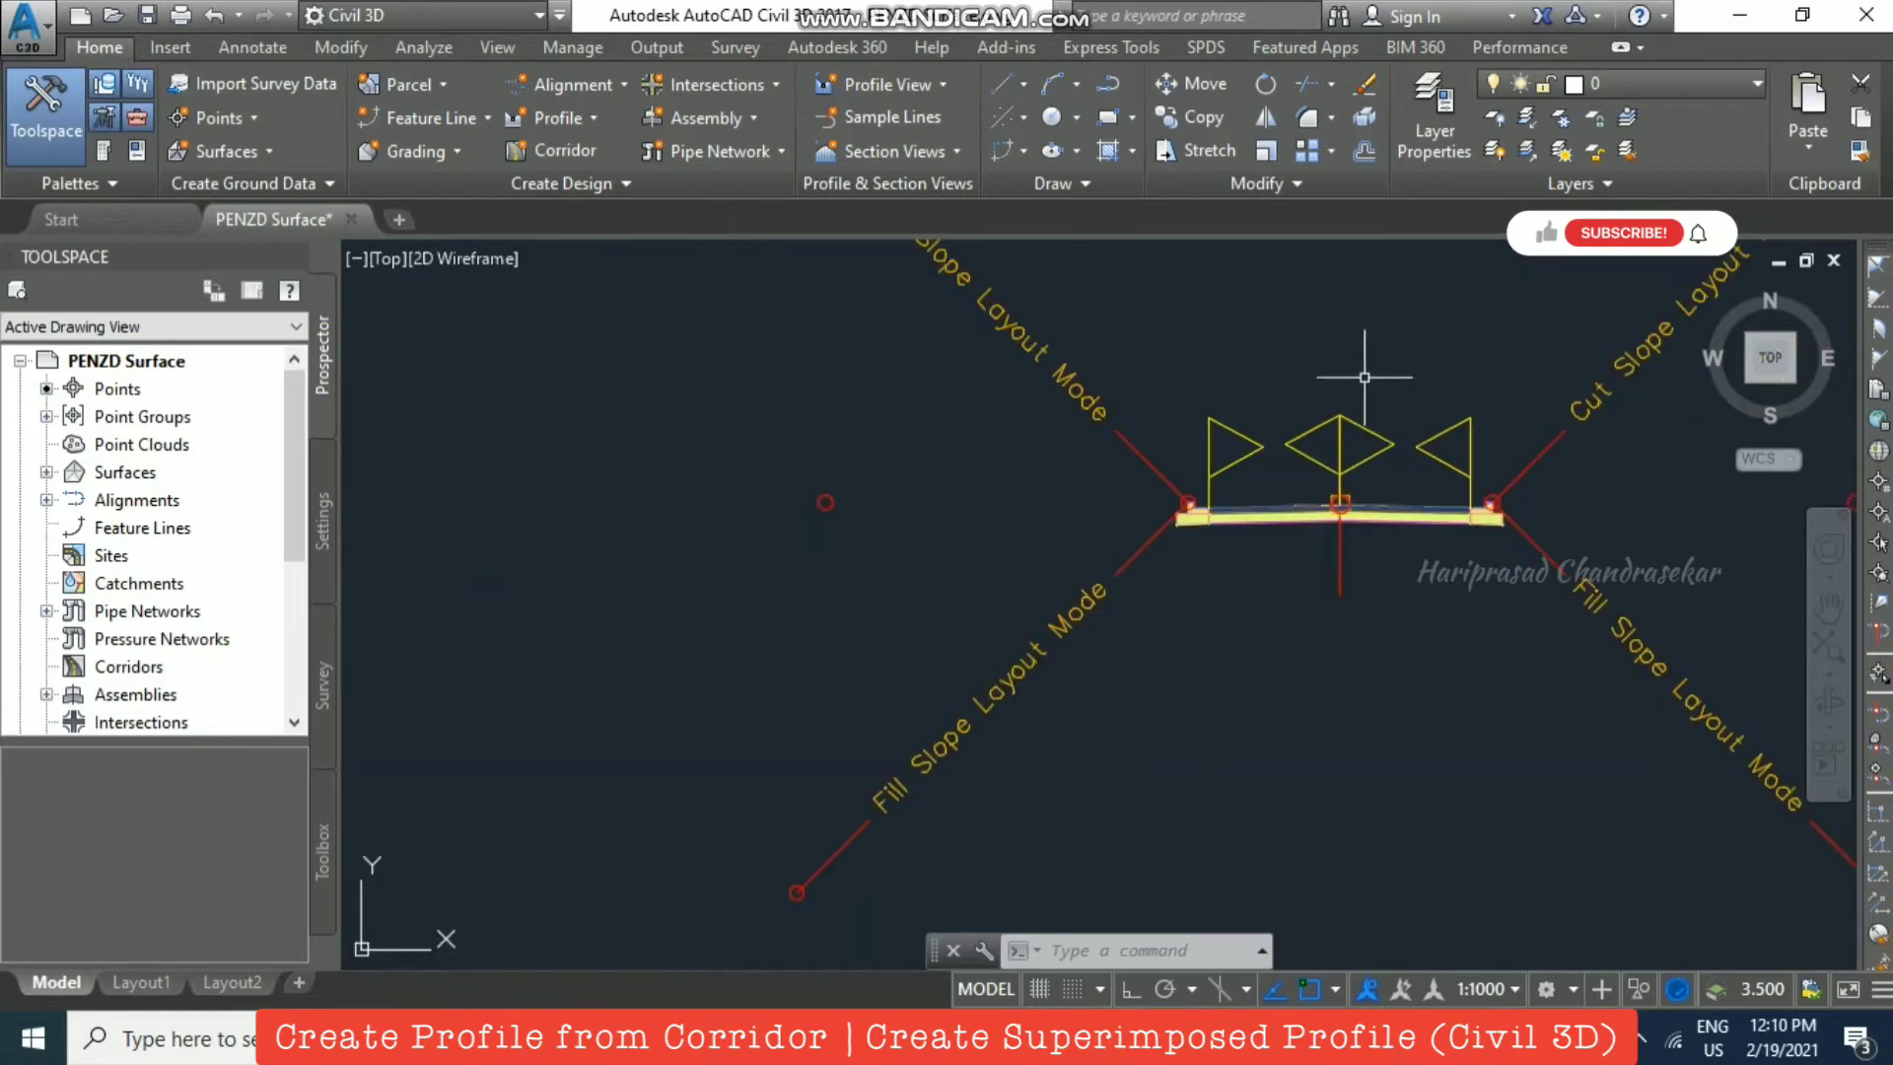
scroll(1322, 593, up, 5)
scroll(1331, 462, down, 10)
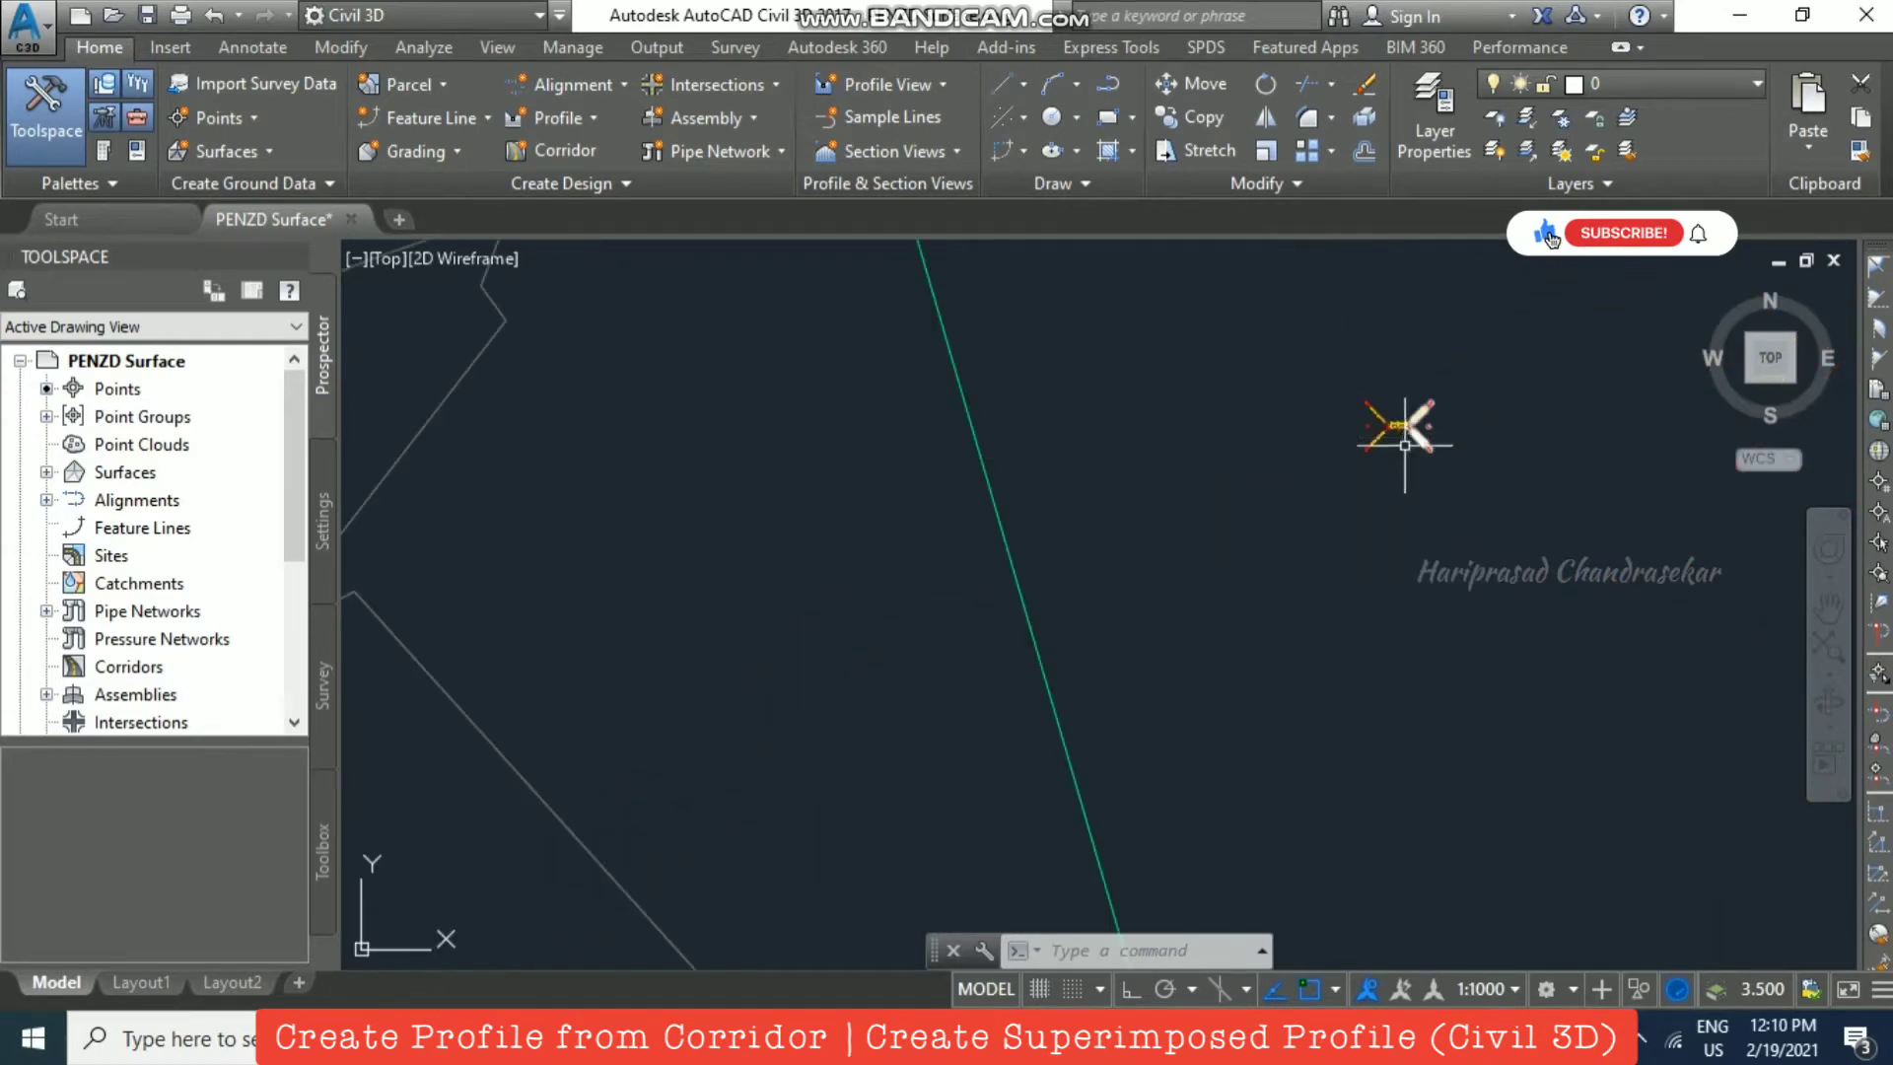
scroll(1274, 464, up, 2)
scroll(1091, 423, up, 4)
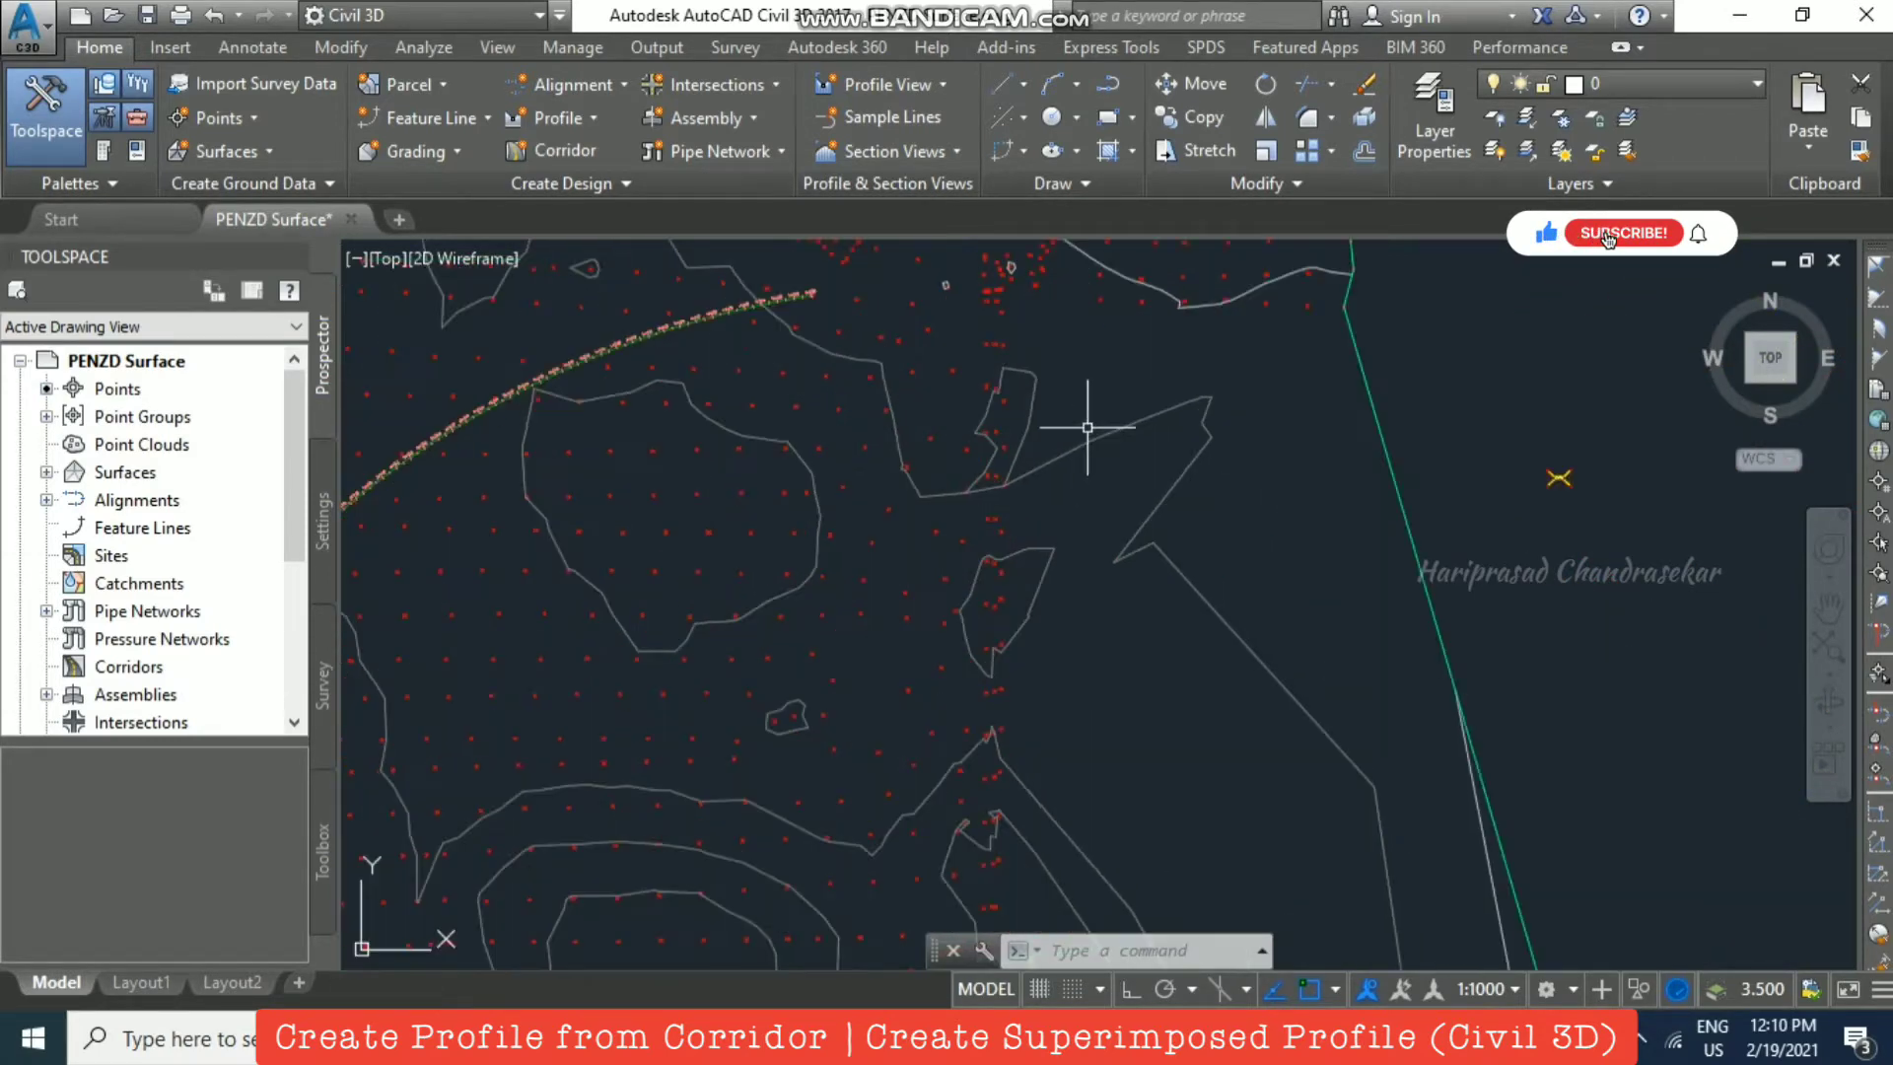
scroll(921, 423, down, 4)
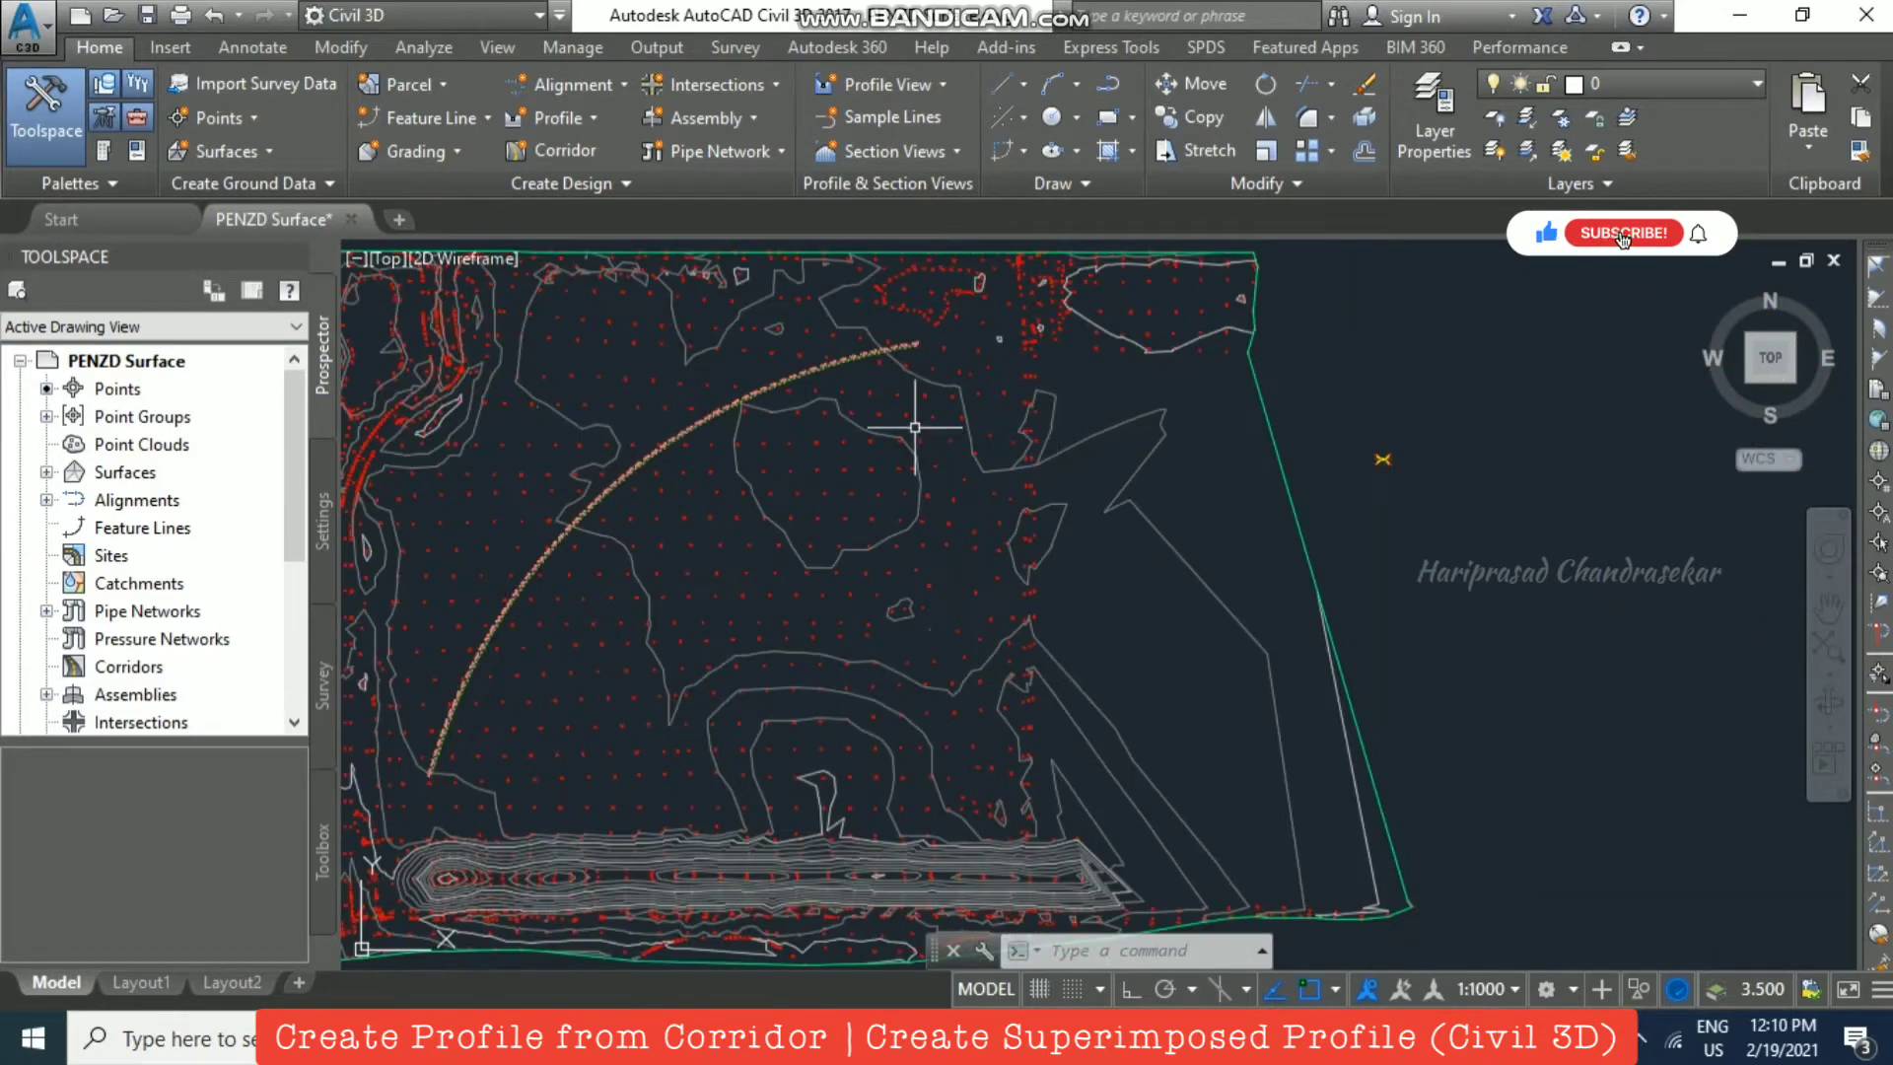
Step: Sample Surface1 along the full length of Alignment - (1) for a dynamic surface profile
click(571, 152)
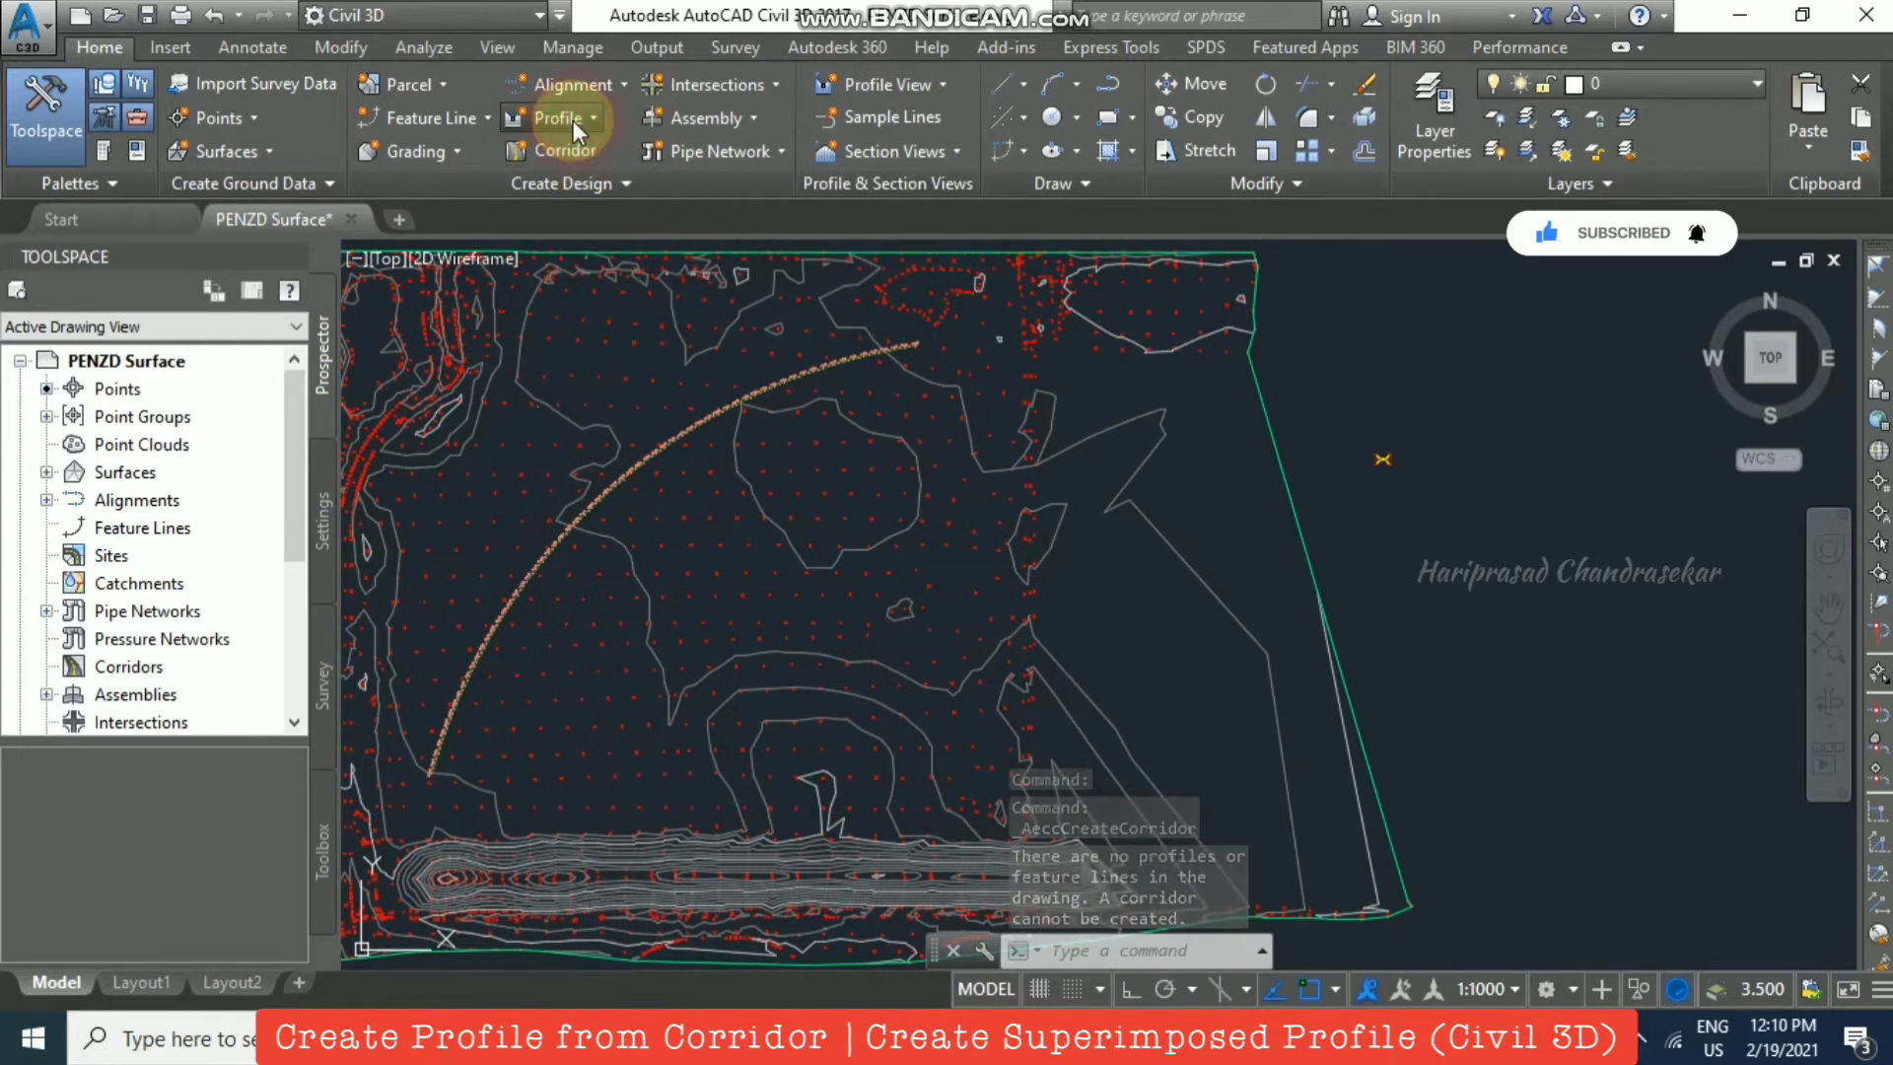
click(572, 119)
click(632, 162)
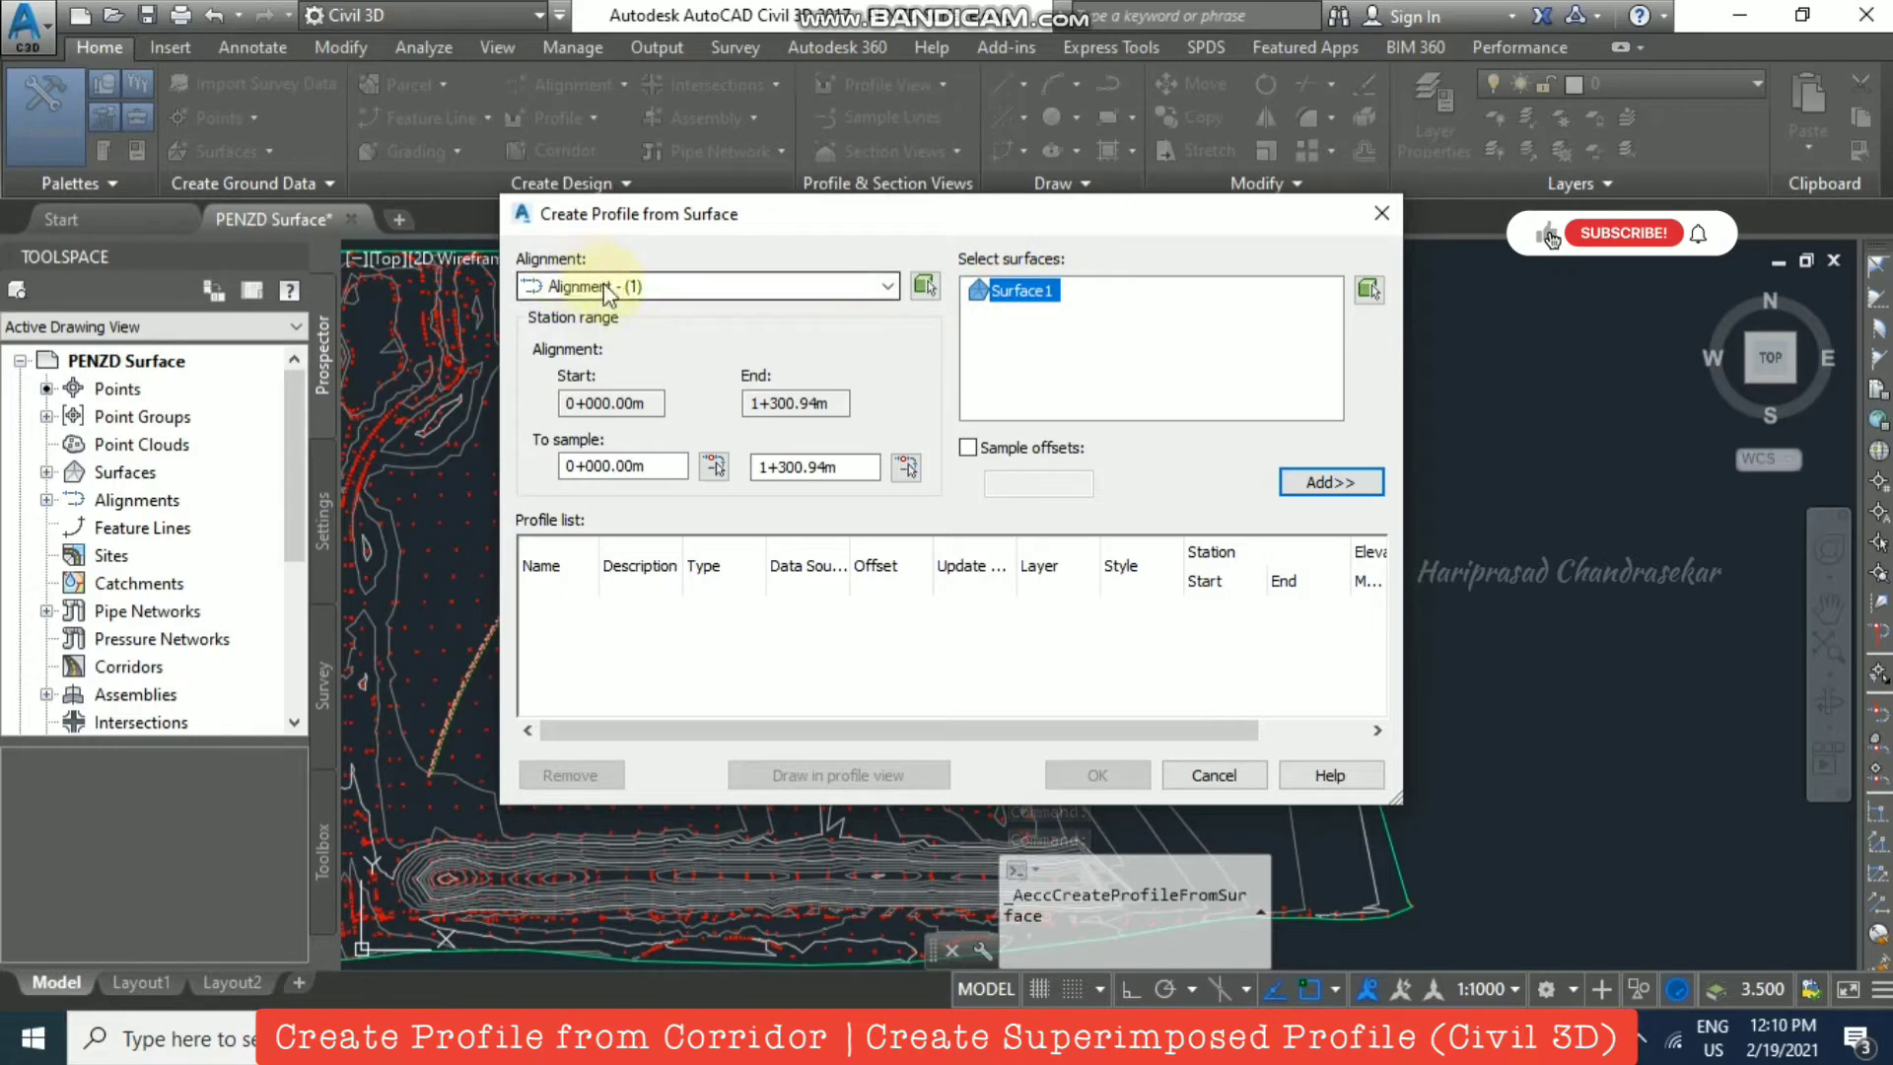
click(1331, 482)
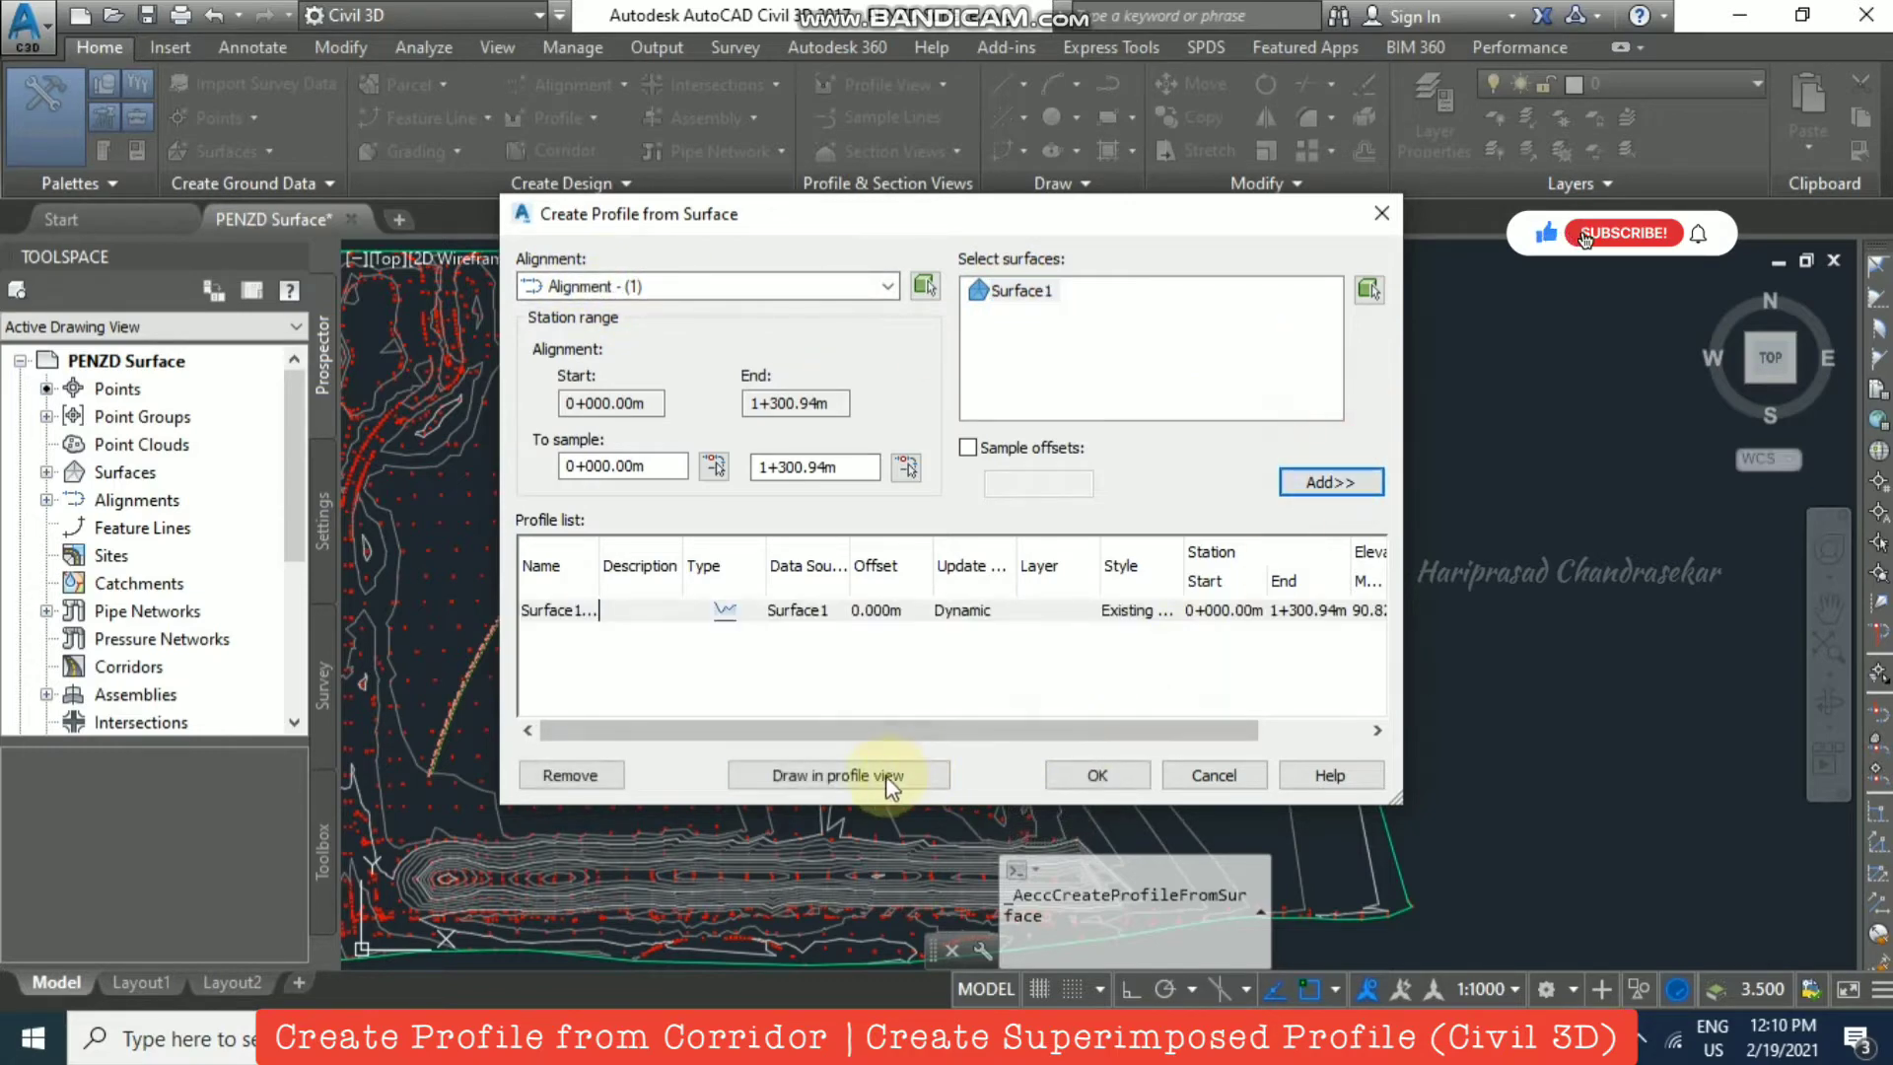
Step: Draw the sampled profile in a profile view with the Profile View style, placed east of the surface near the assembly
click(865, 779)
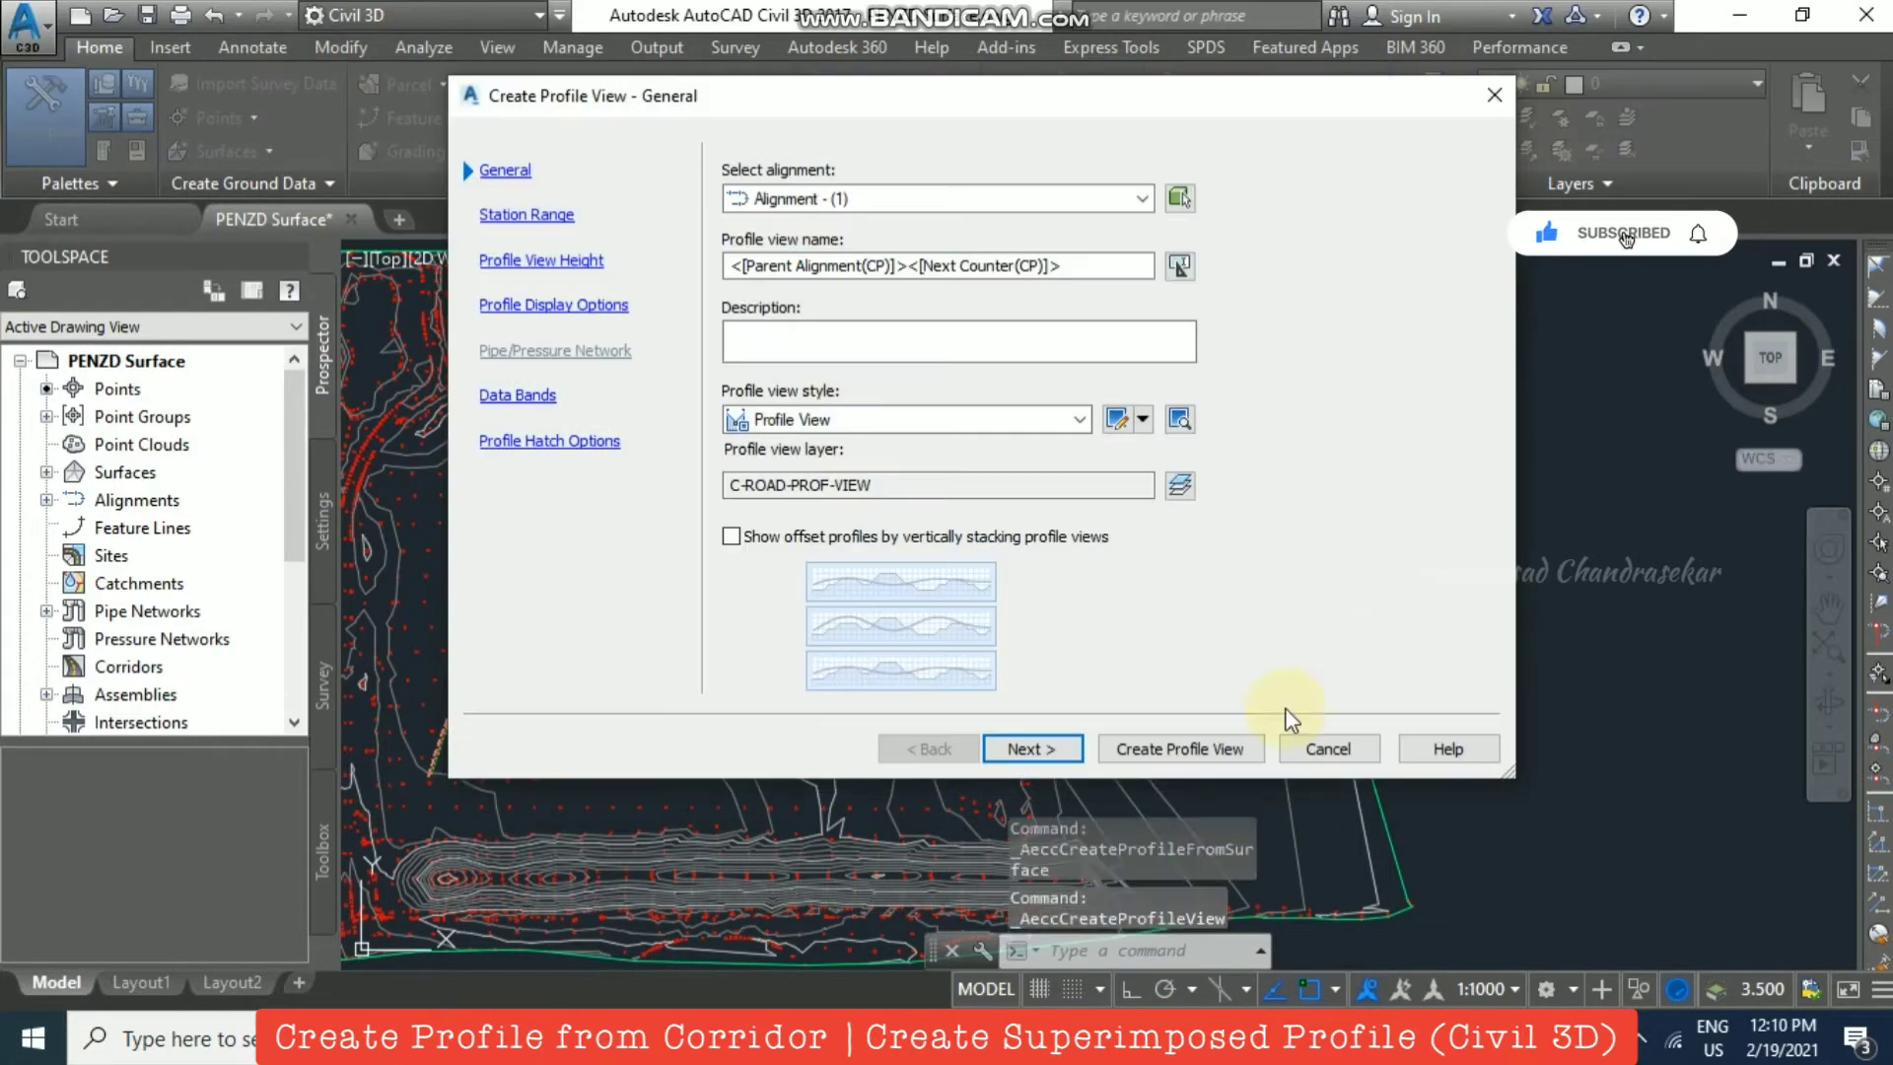
click(1182, 750)
scroll(1121, 623, up, 5)
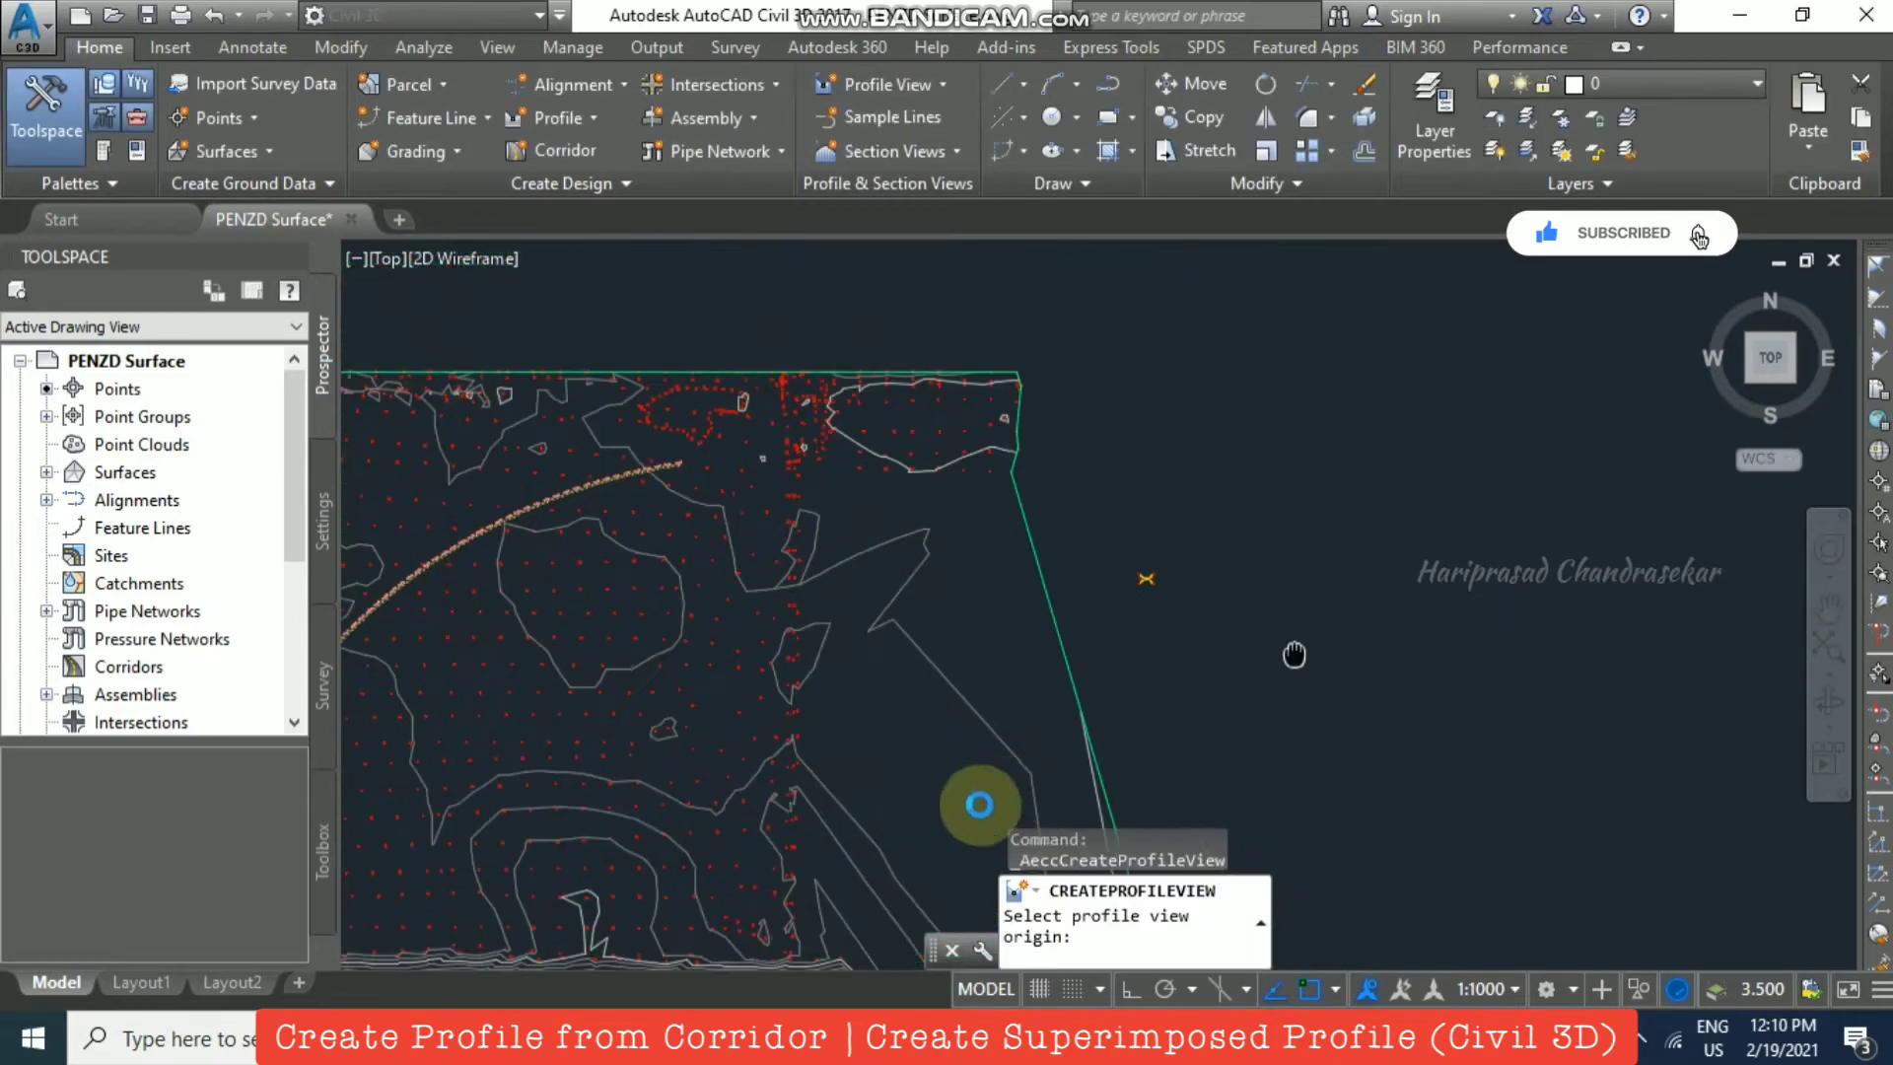
click(1037, 645)
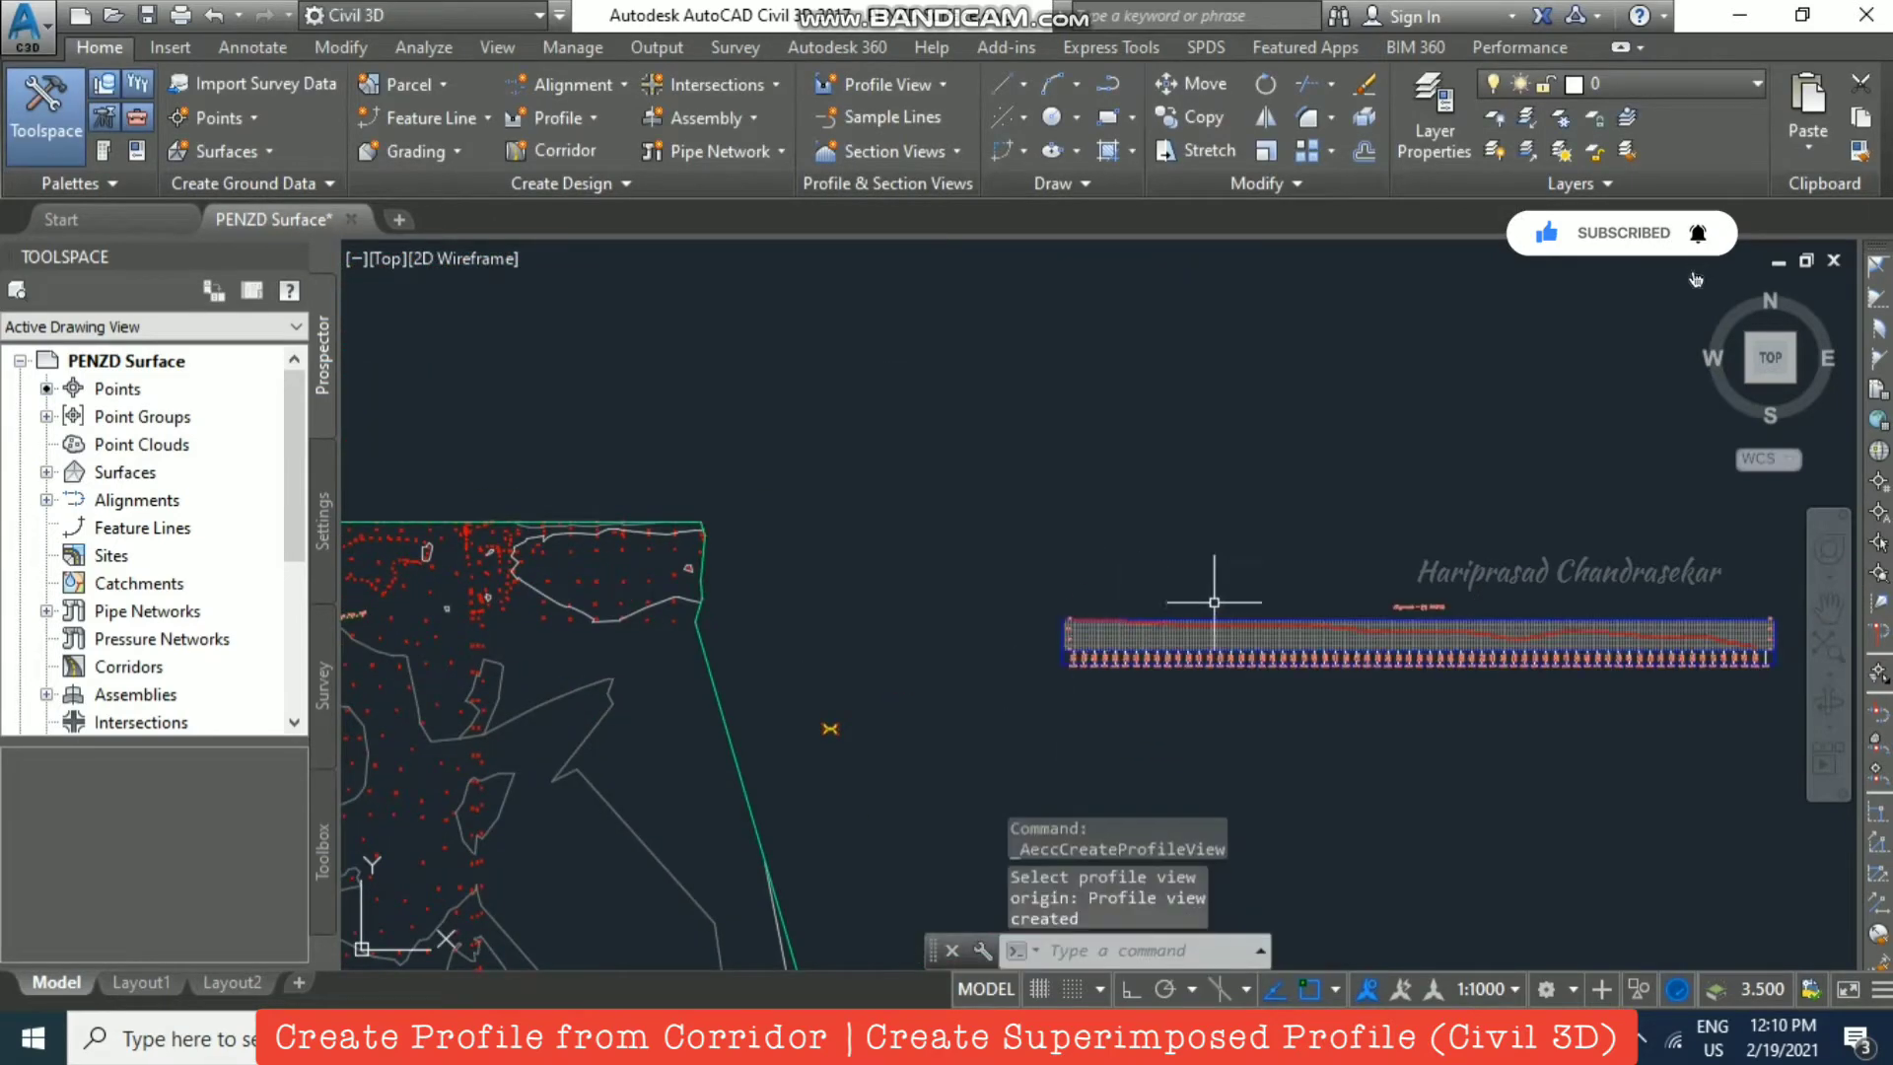
Step: Start a layout profile in the new profile view with the Design Profile style and the Complete Label Set
scroll(1460, 647, up, 2)
mouse_move(1460, 647)
middle_down()
mouse_move(931, 594)
mouse_move(1174, 516)
middle_up()
scroll(1171, 516, up, 2)
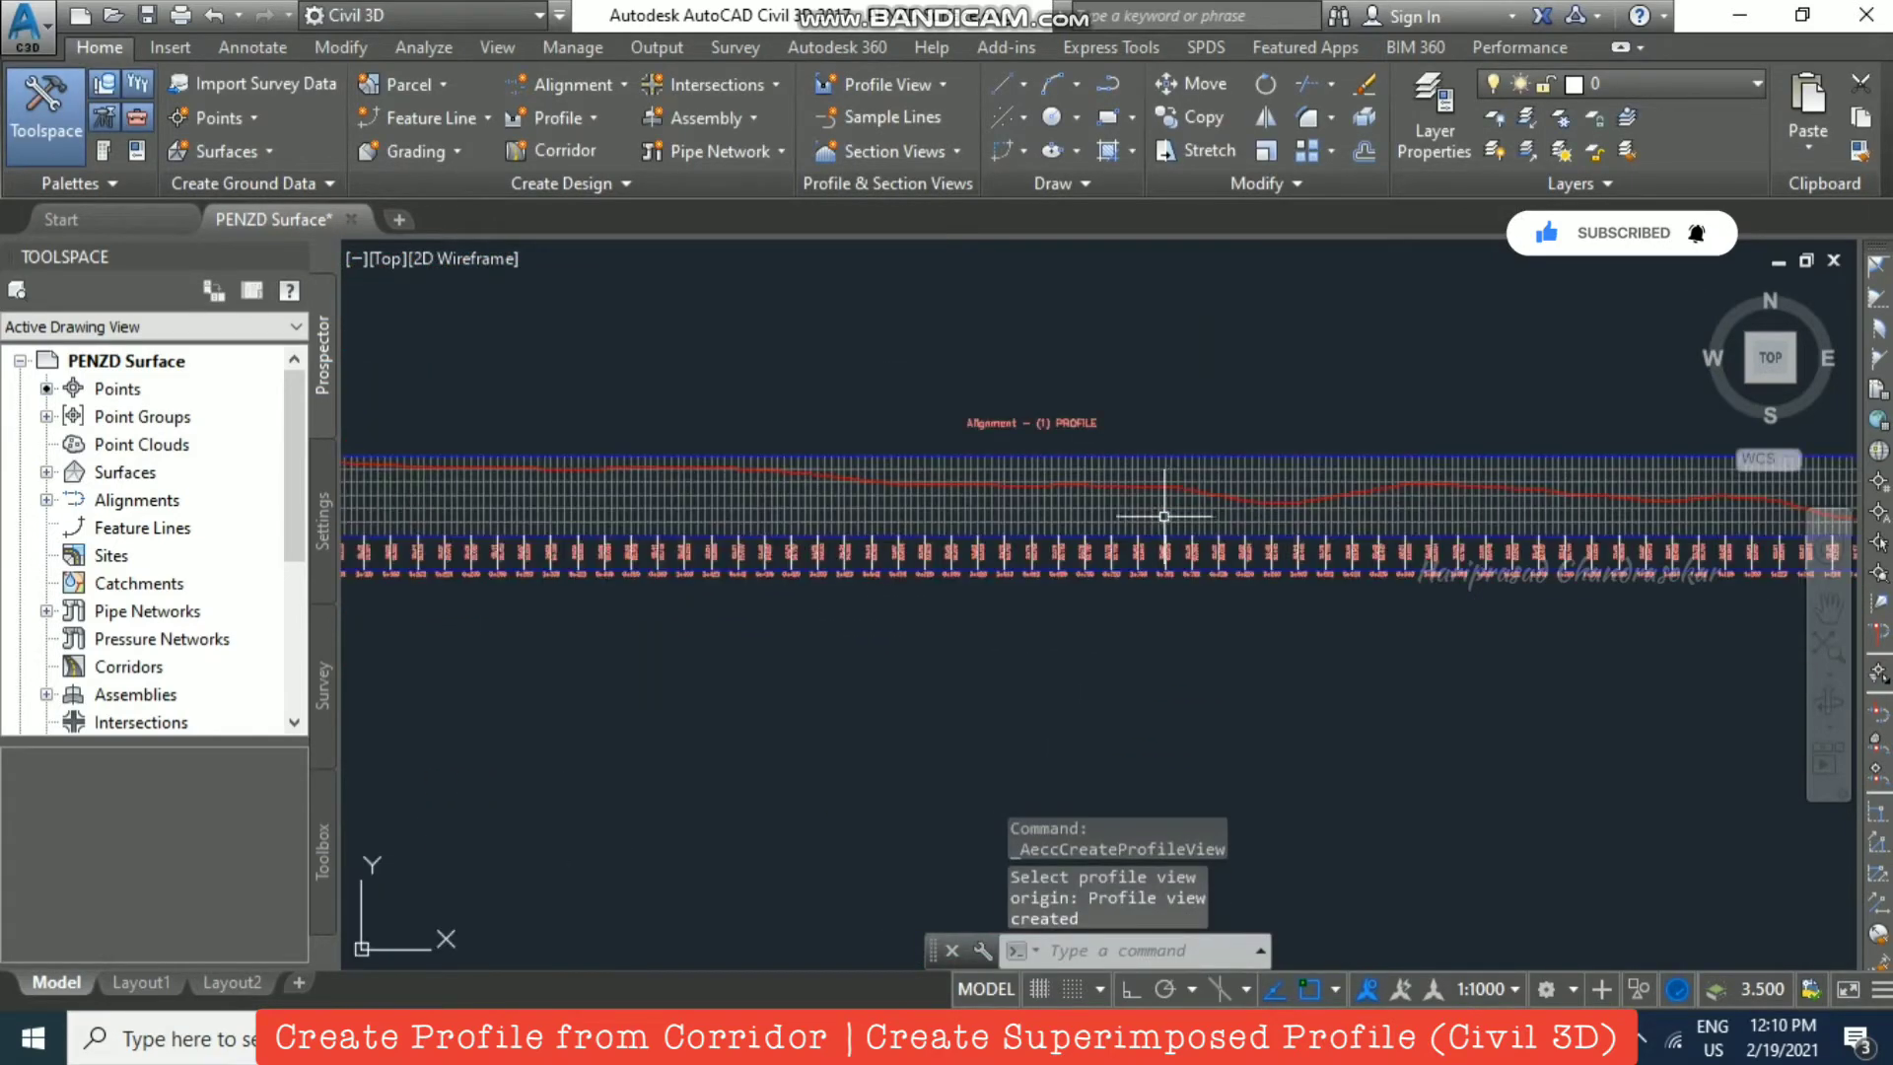
scroll(995, 490, down, 2)
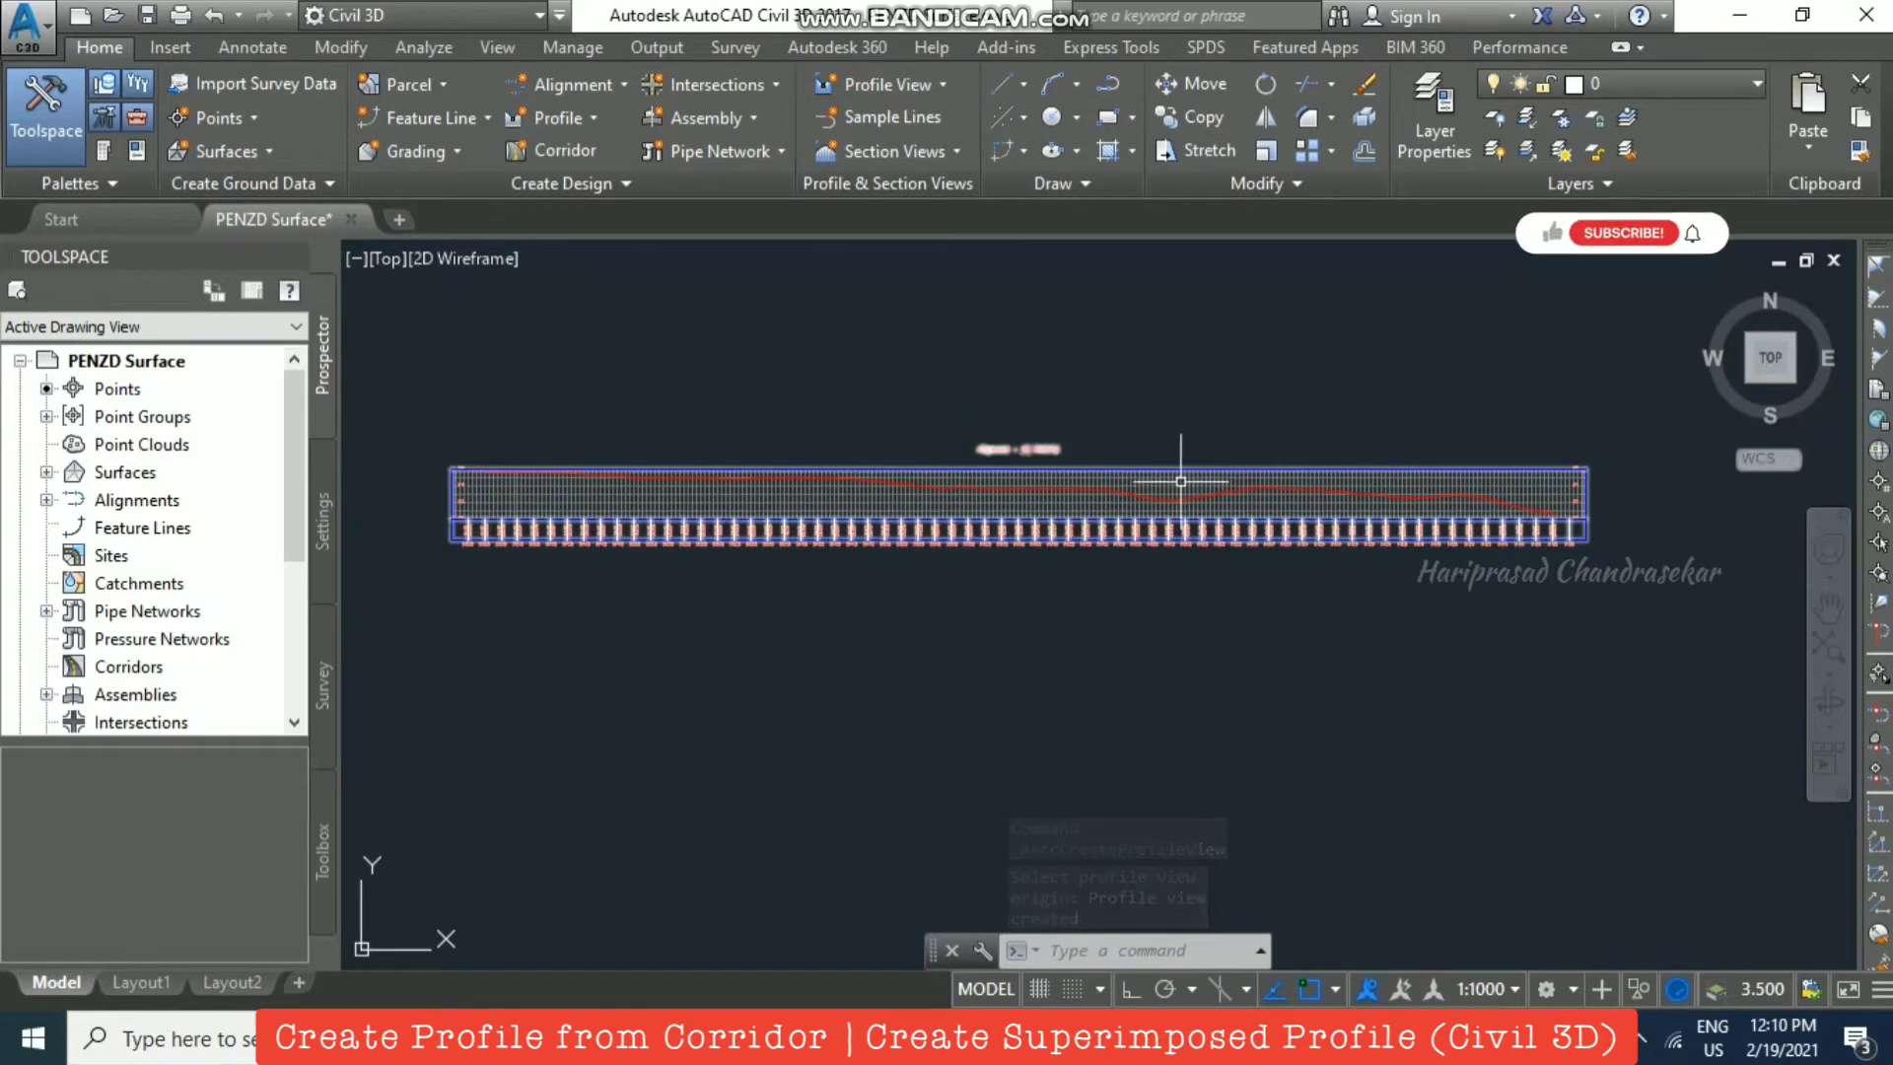
scroll(1150, 481, up, 2)
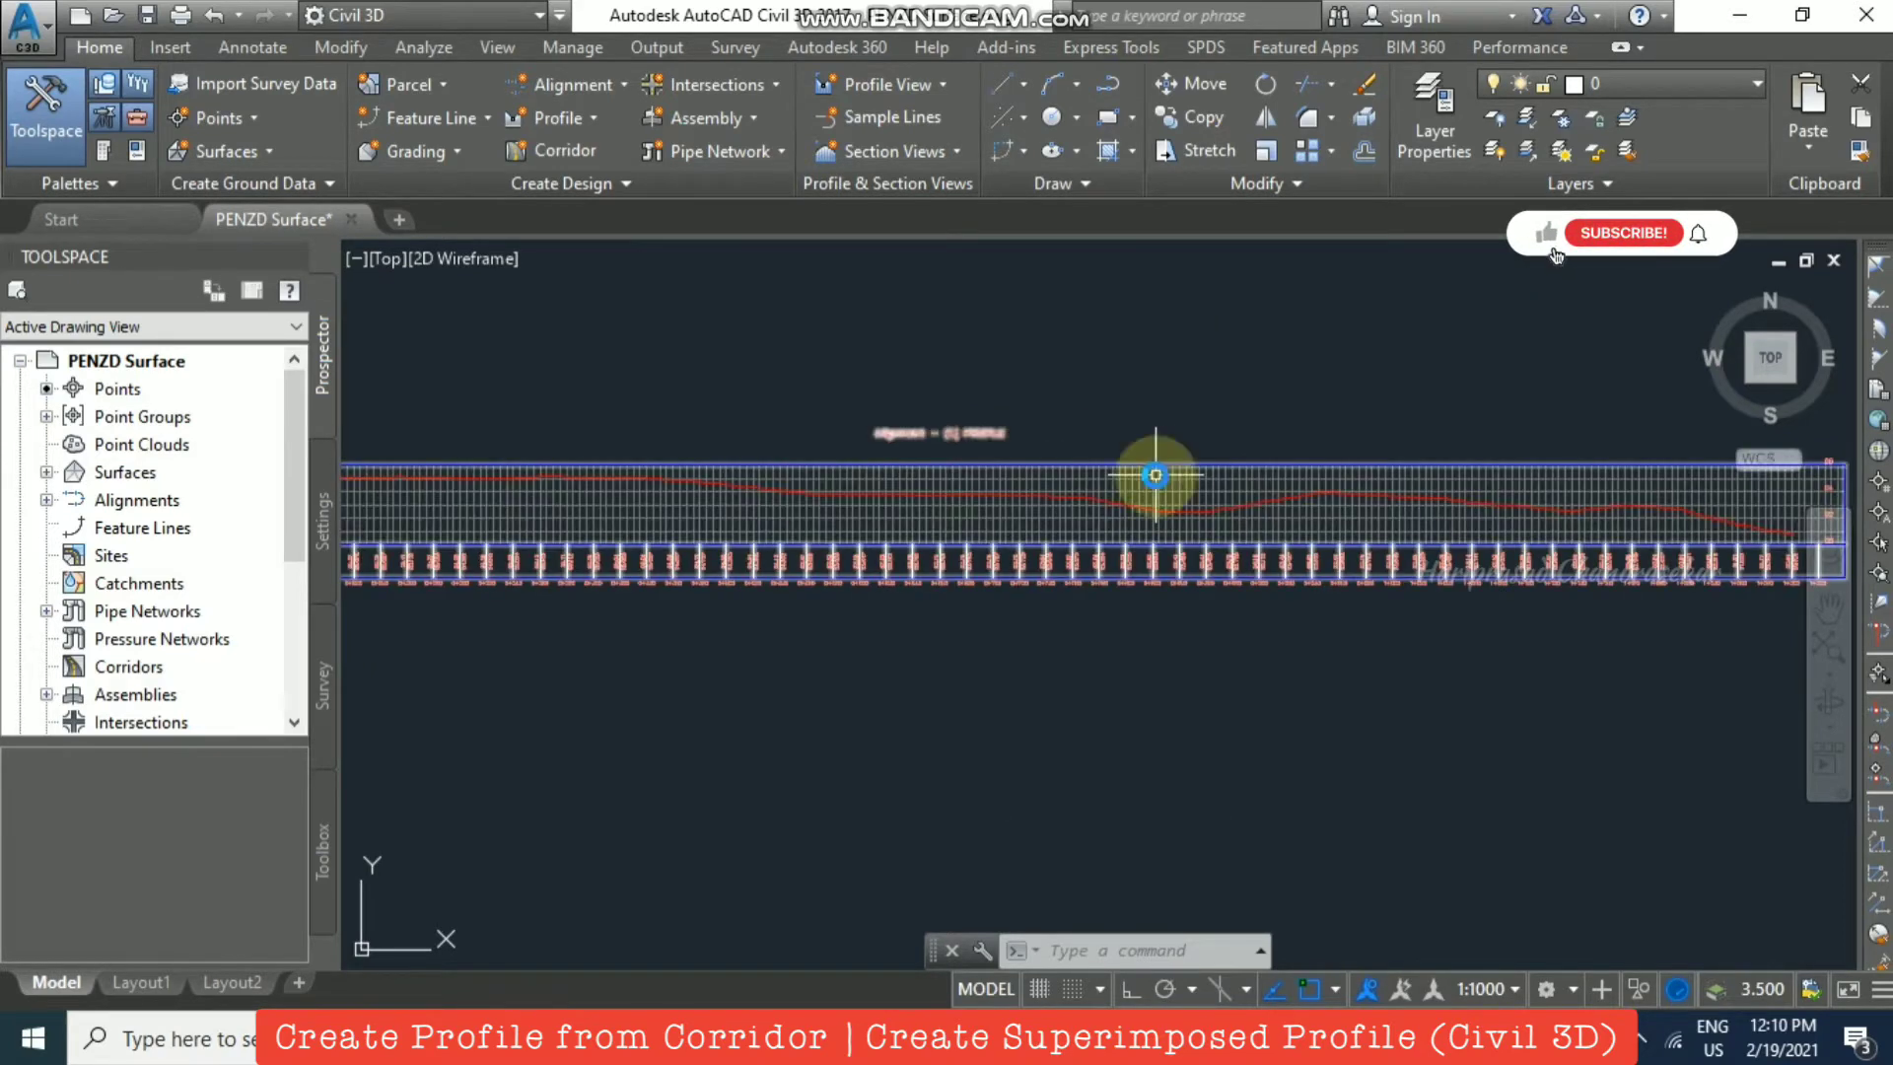
scroll(1154, 478, down, 2)
click(1168, 474)
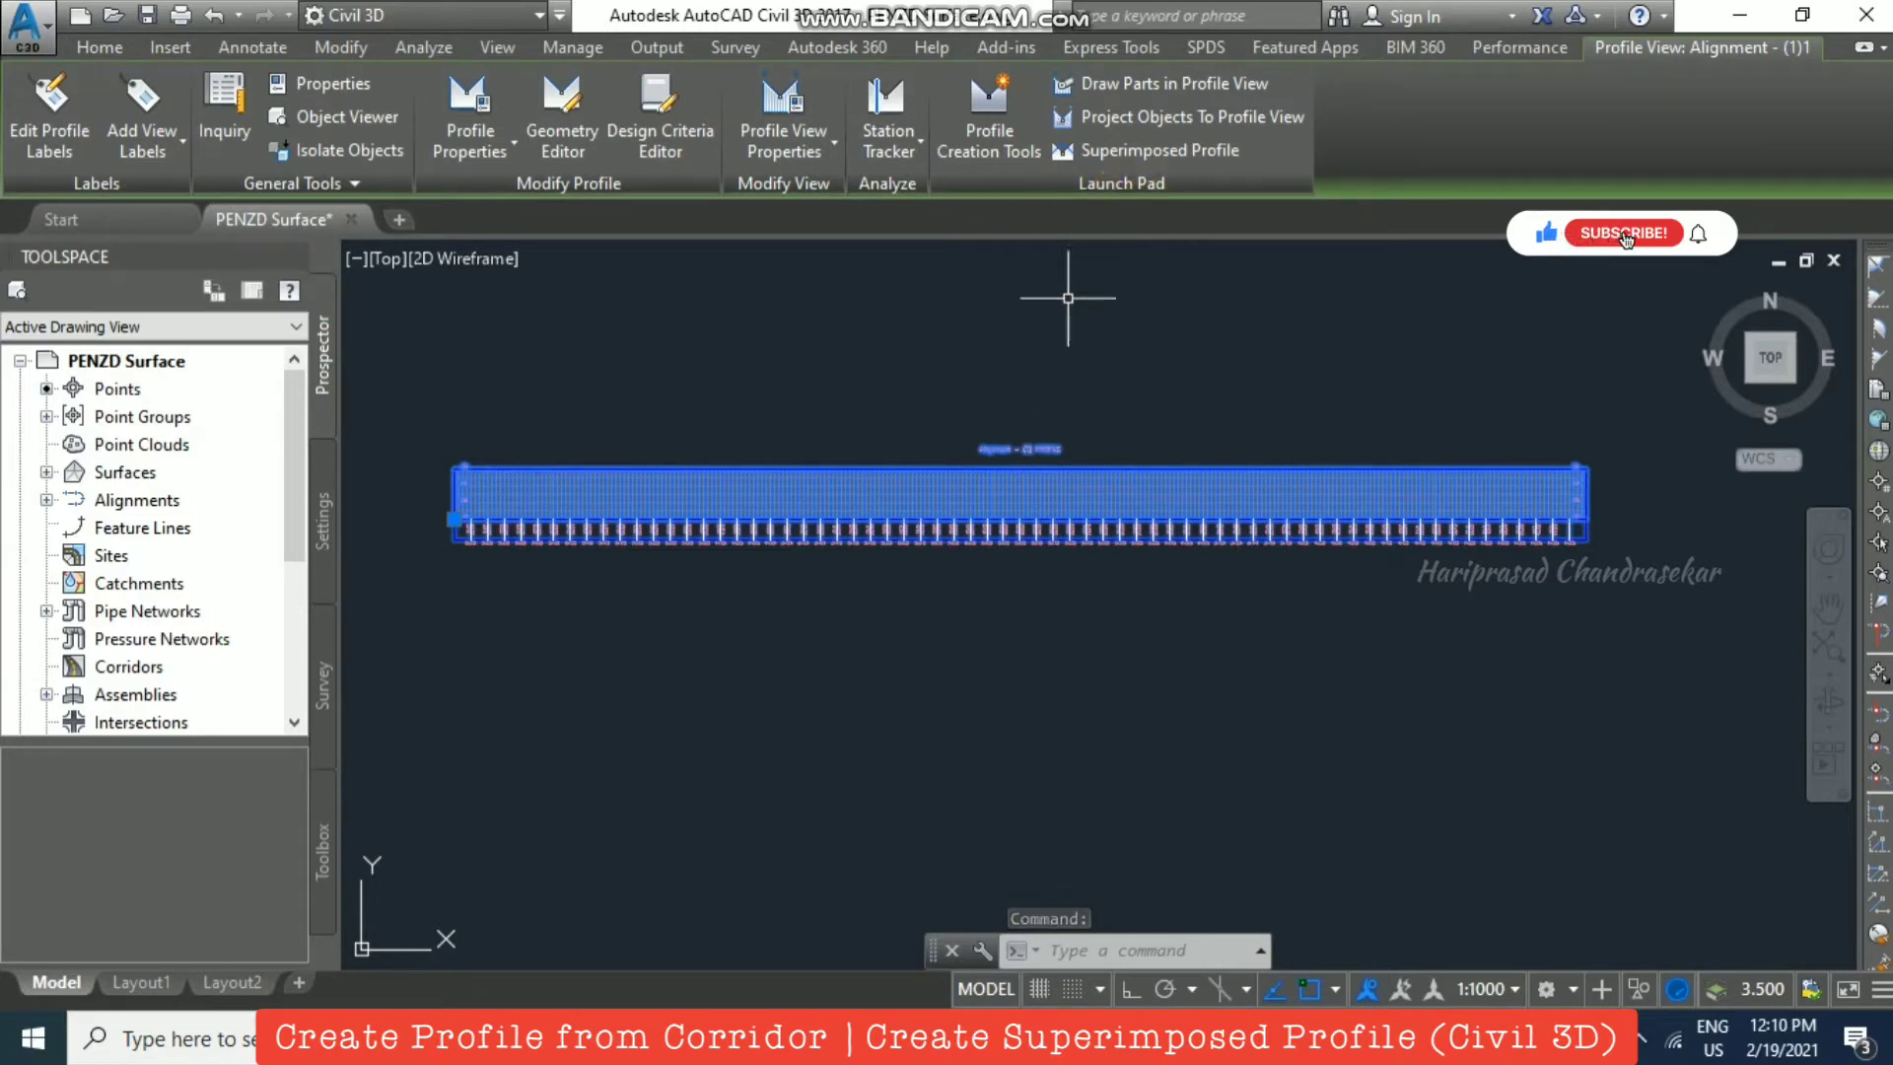
click(994, 121)
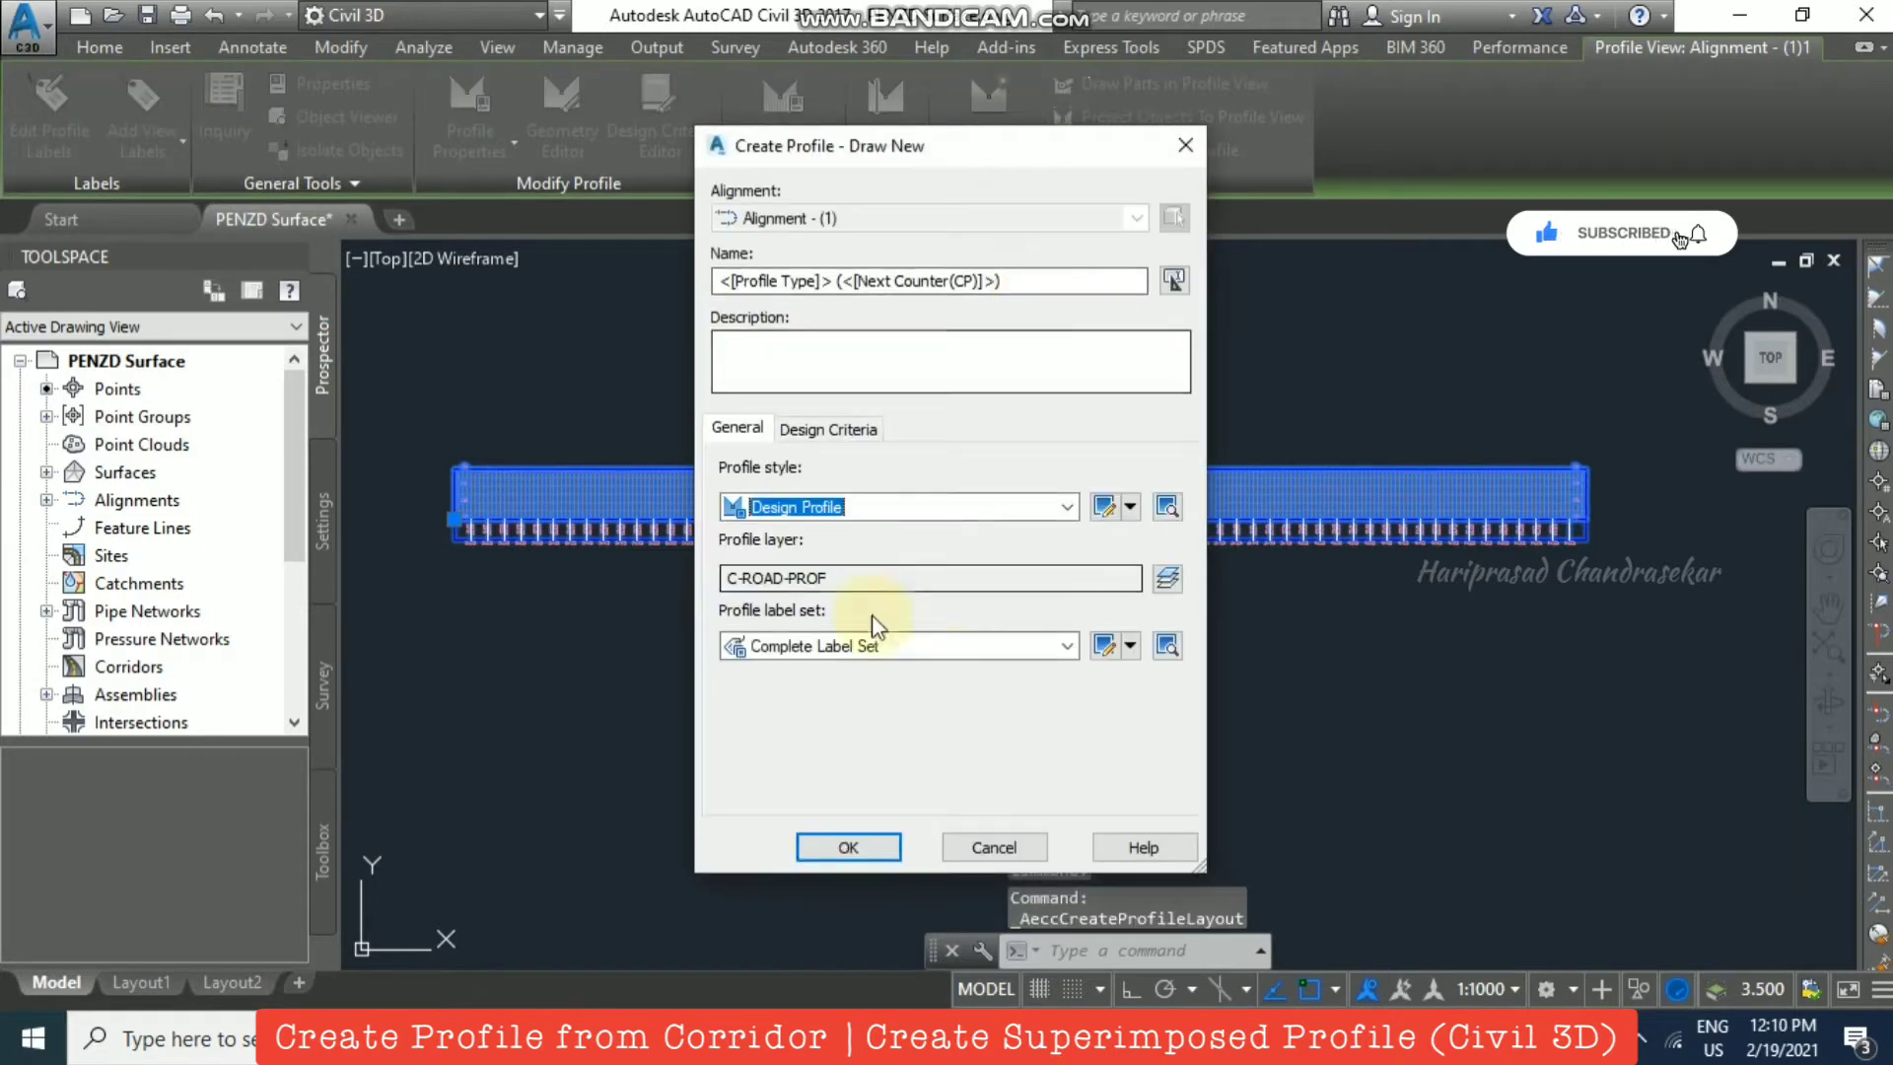
click(857, 846)
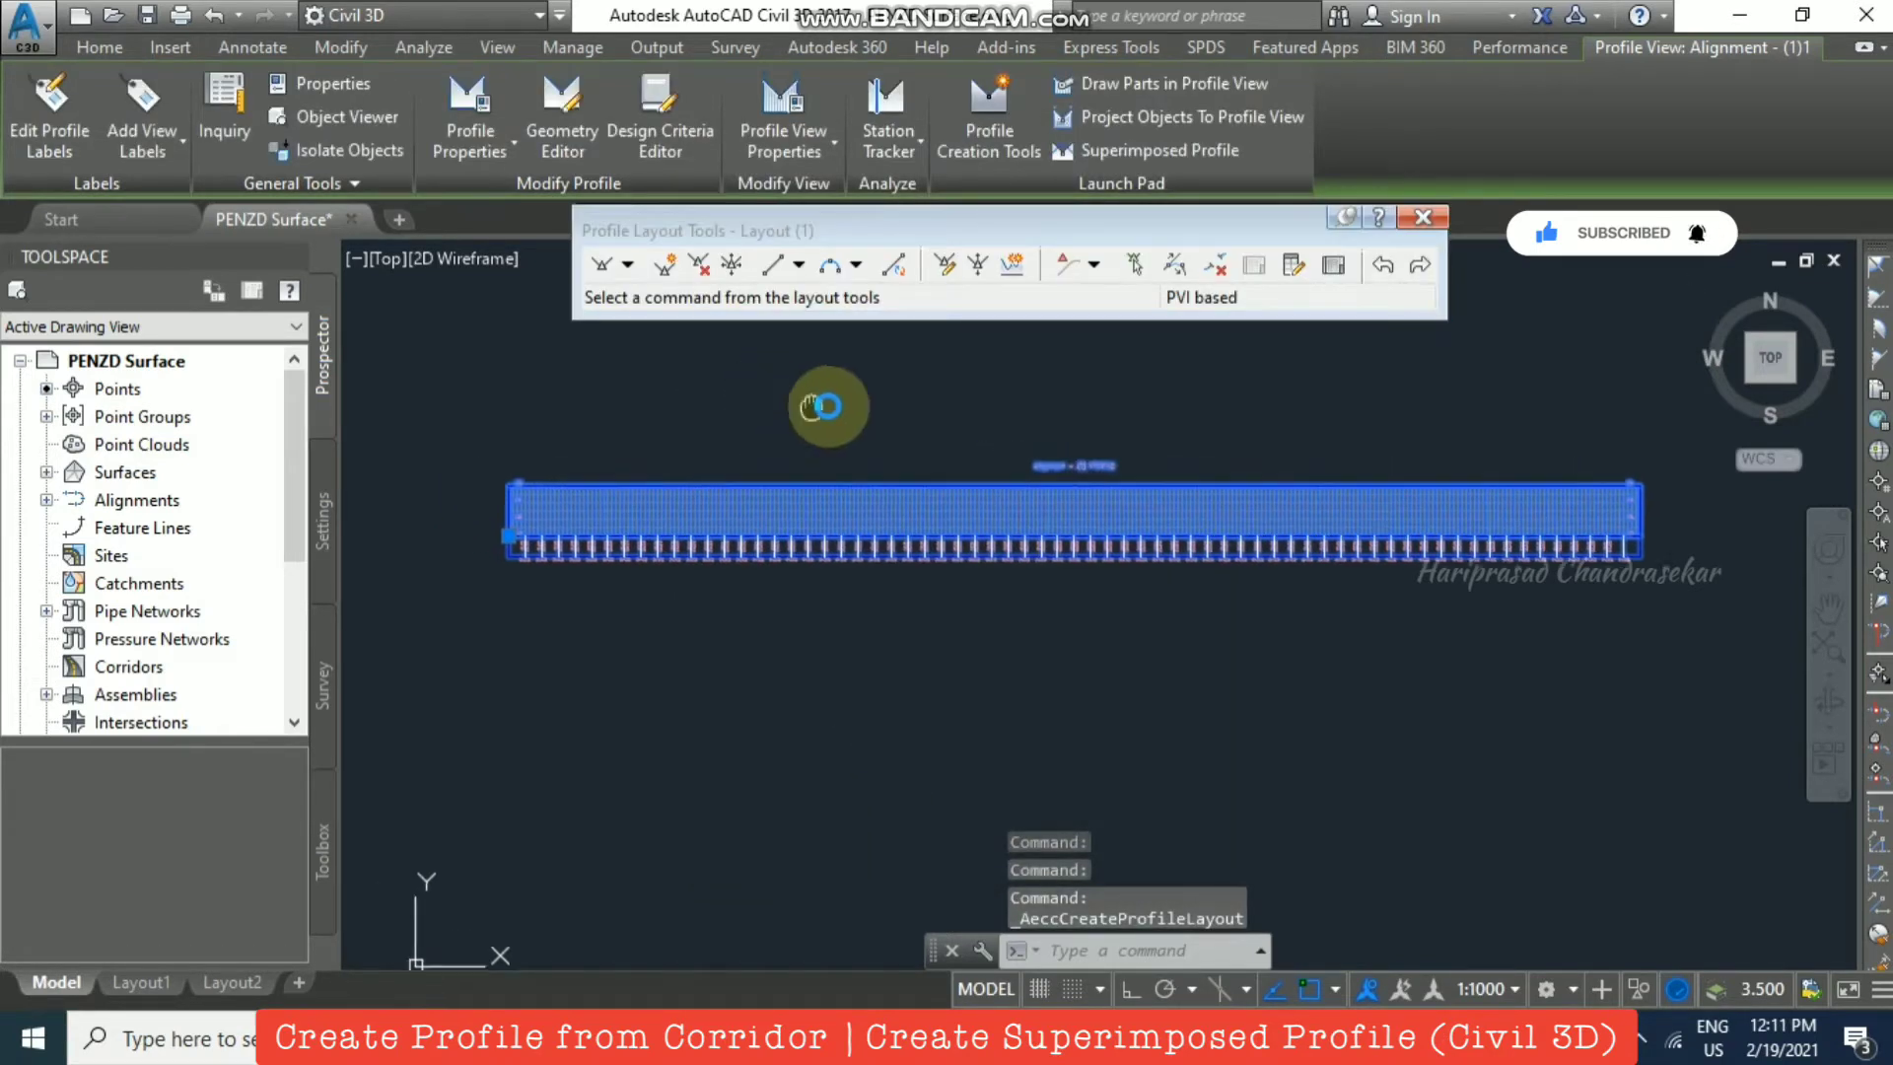
Step: Draw design profile tangents with curves from the surface profile's start to a PVI at about station 0+630, elevation 93.77
click(627, 266)
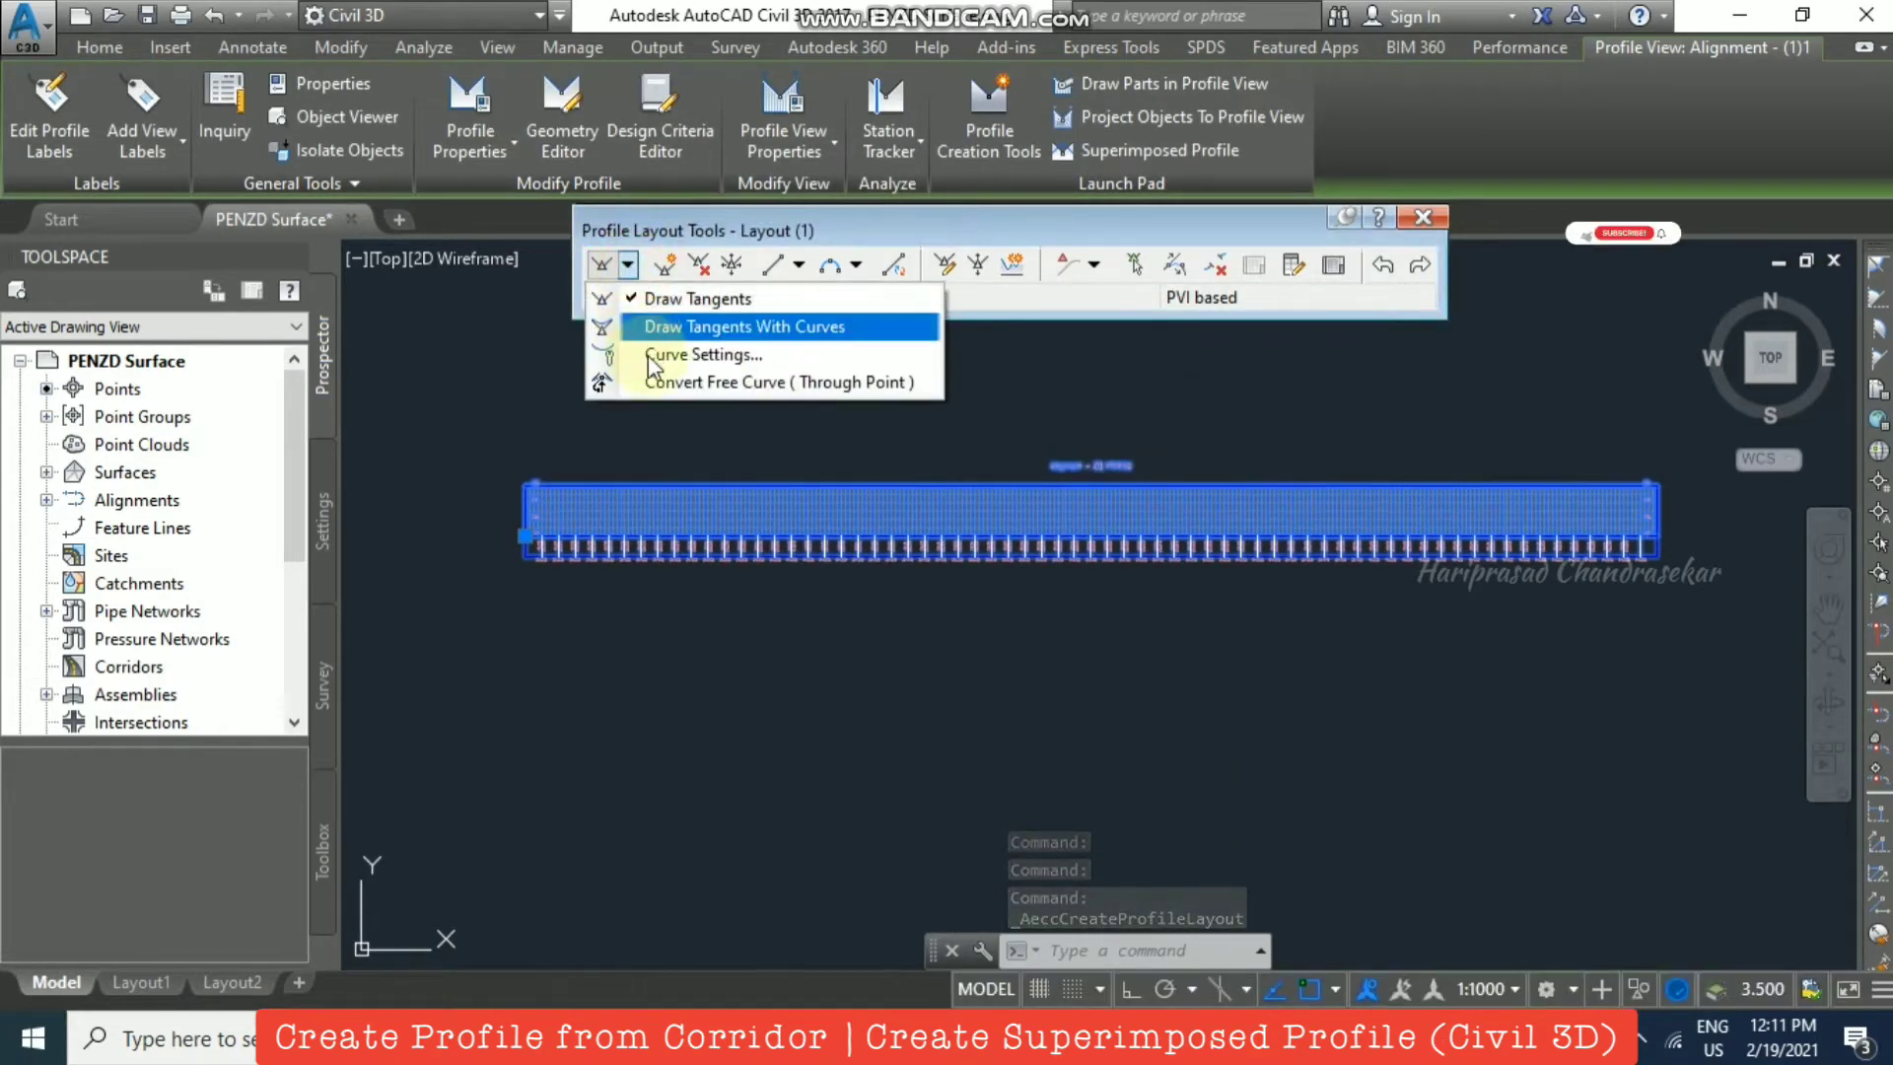
click(750, 338)
scroll(552, 493, up, 6)
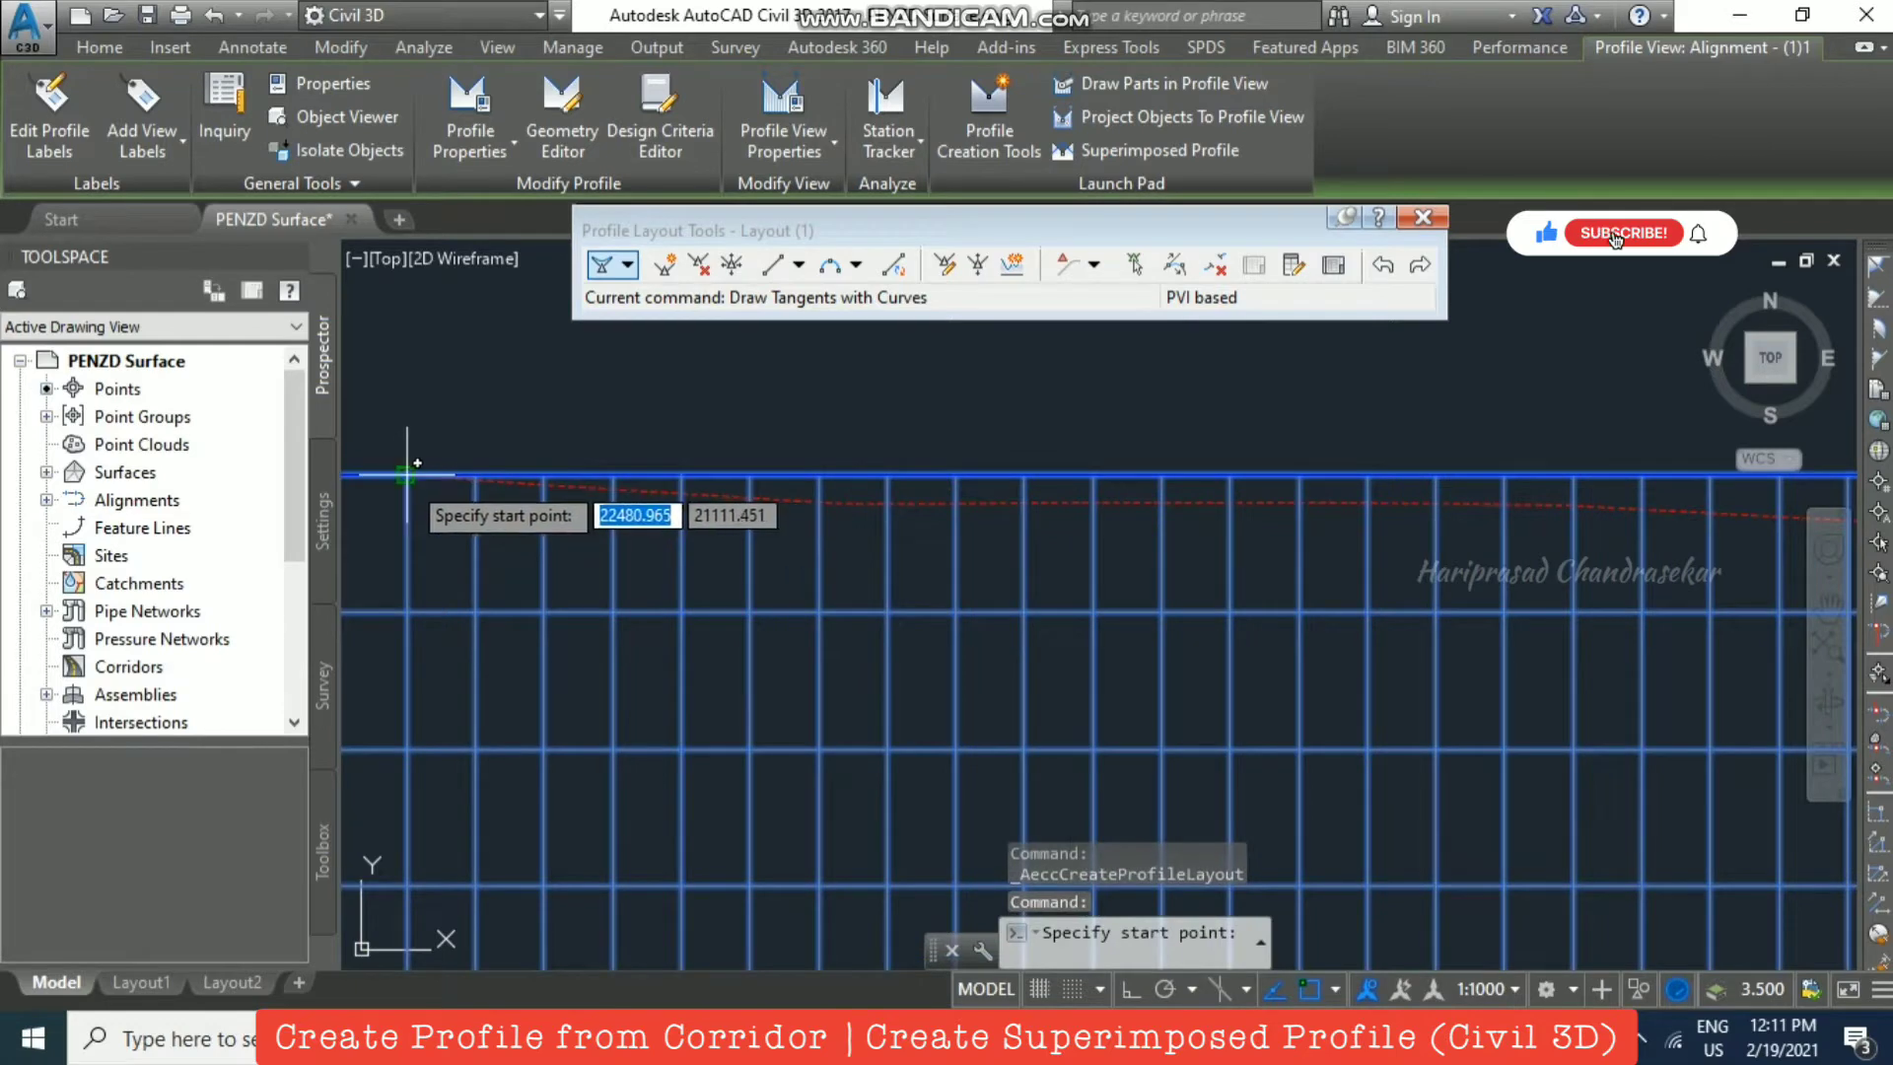
click(431, 500)
scroll(463, 508, down, 4)
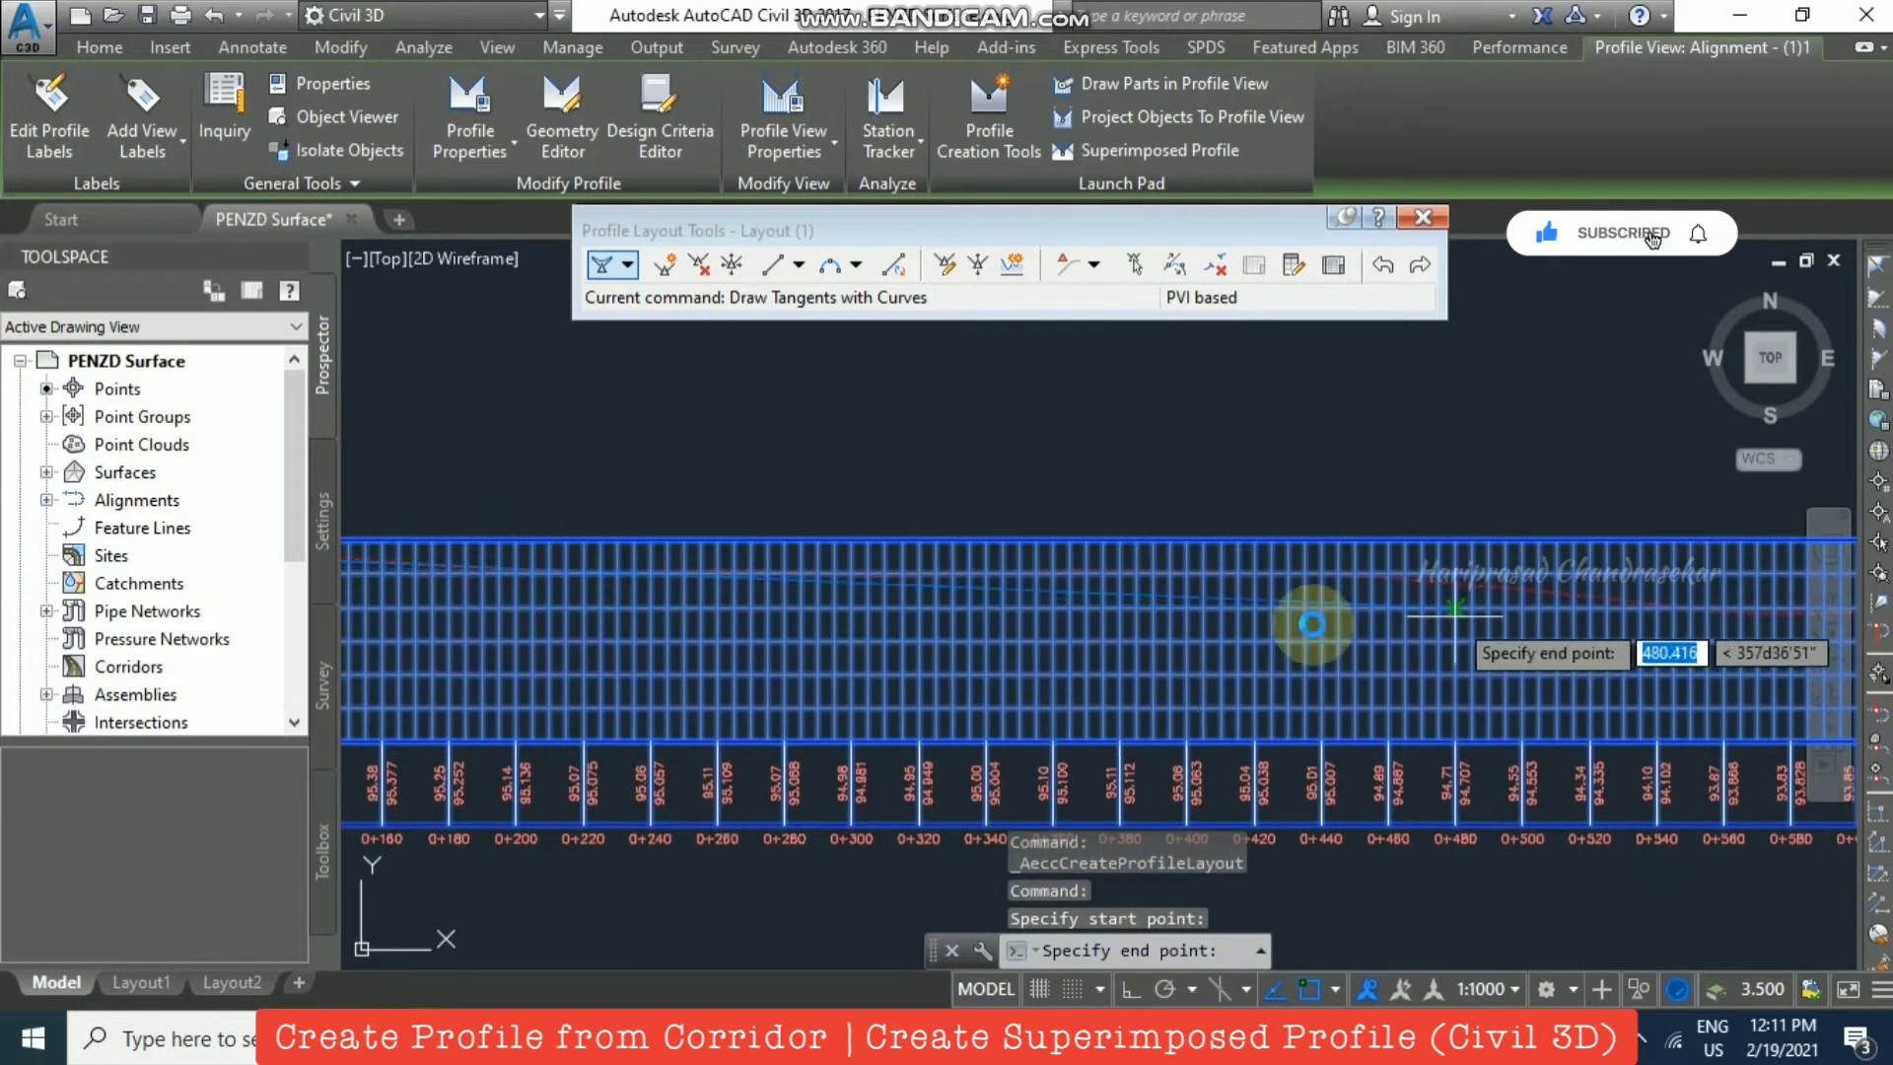
scroll(1400, 579, up, 5)
click(1416, 543)
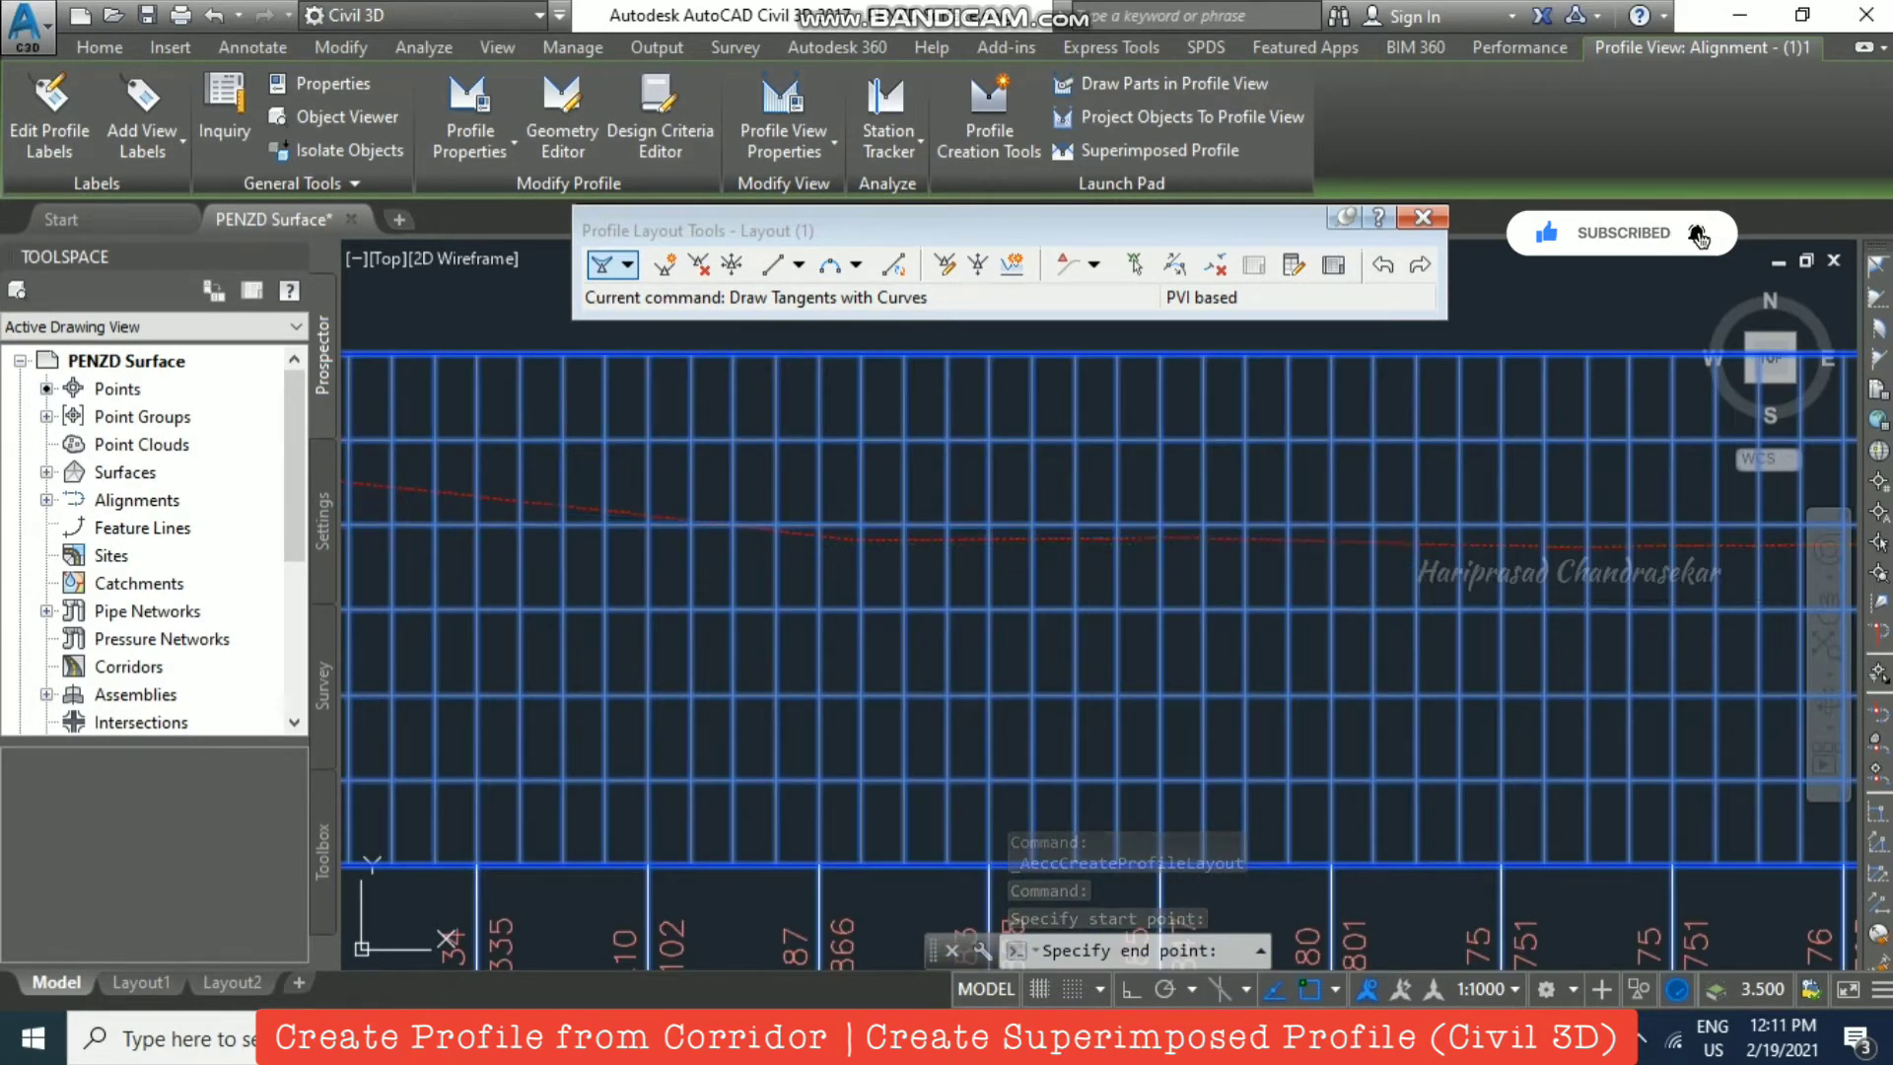
Step: Extend the design profile to the end point of the surface profile and finish the layout
scroll(1197, 650, down, 4)
middle_drag(1550, 638, 818, 623)
middle_drag(1503, 649, 1070, 619)
scroll(1577, 646, up, 3)
scroll(1584, 657, up, 3)
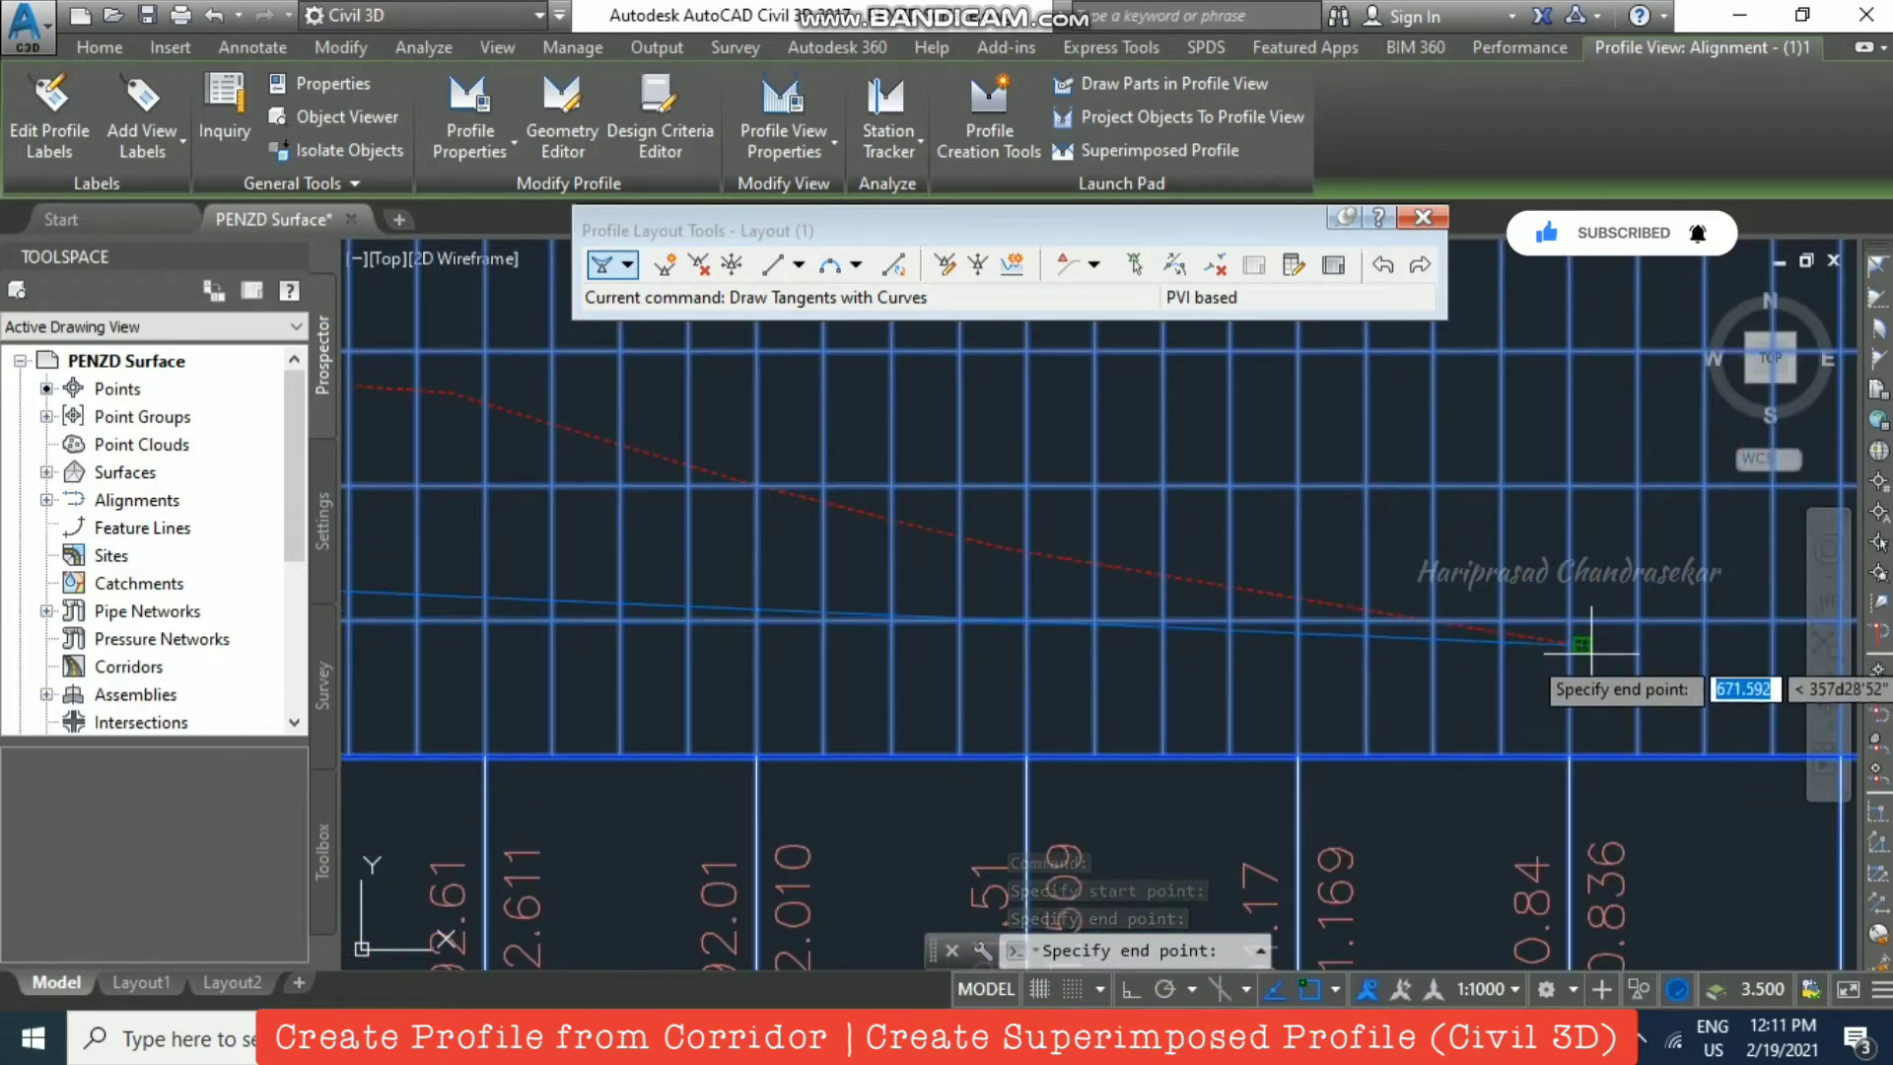
click(1583, 653)
key(Return)
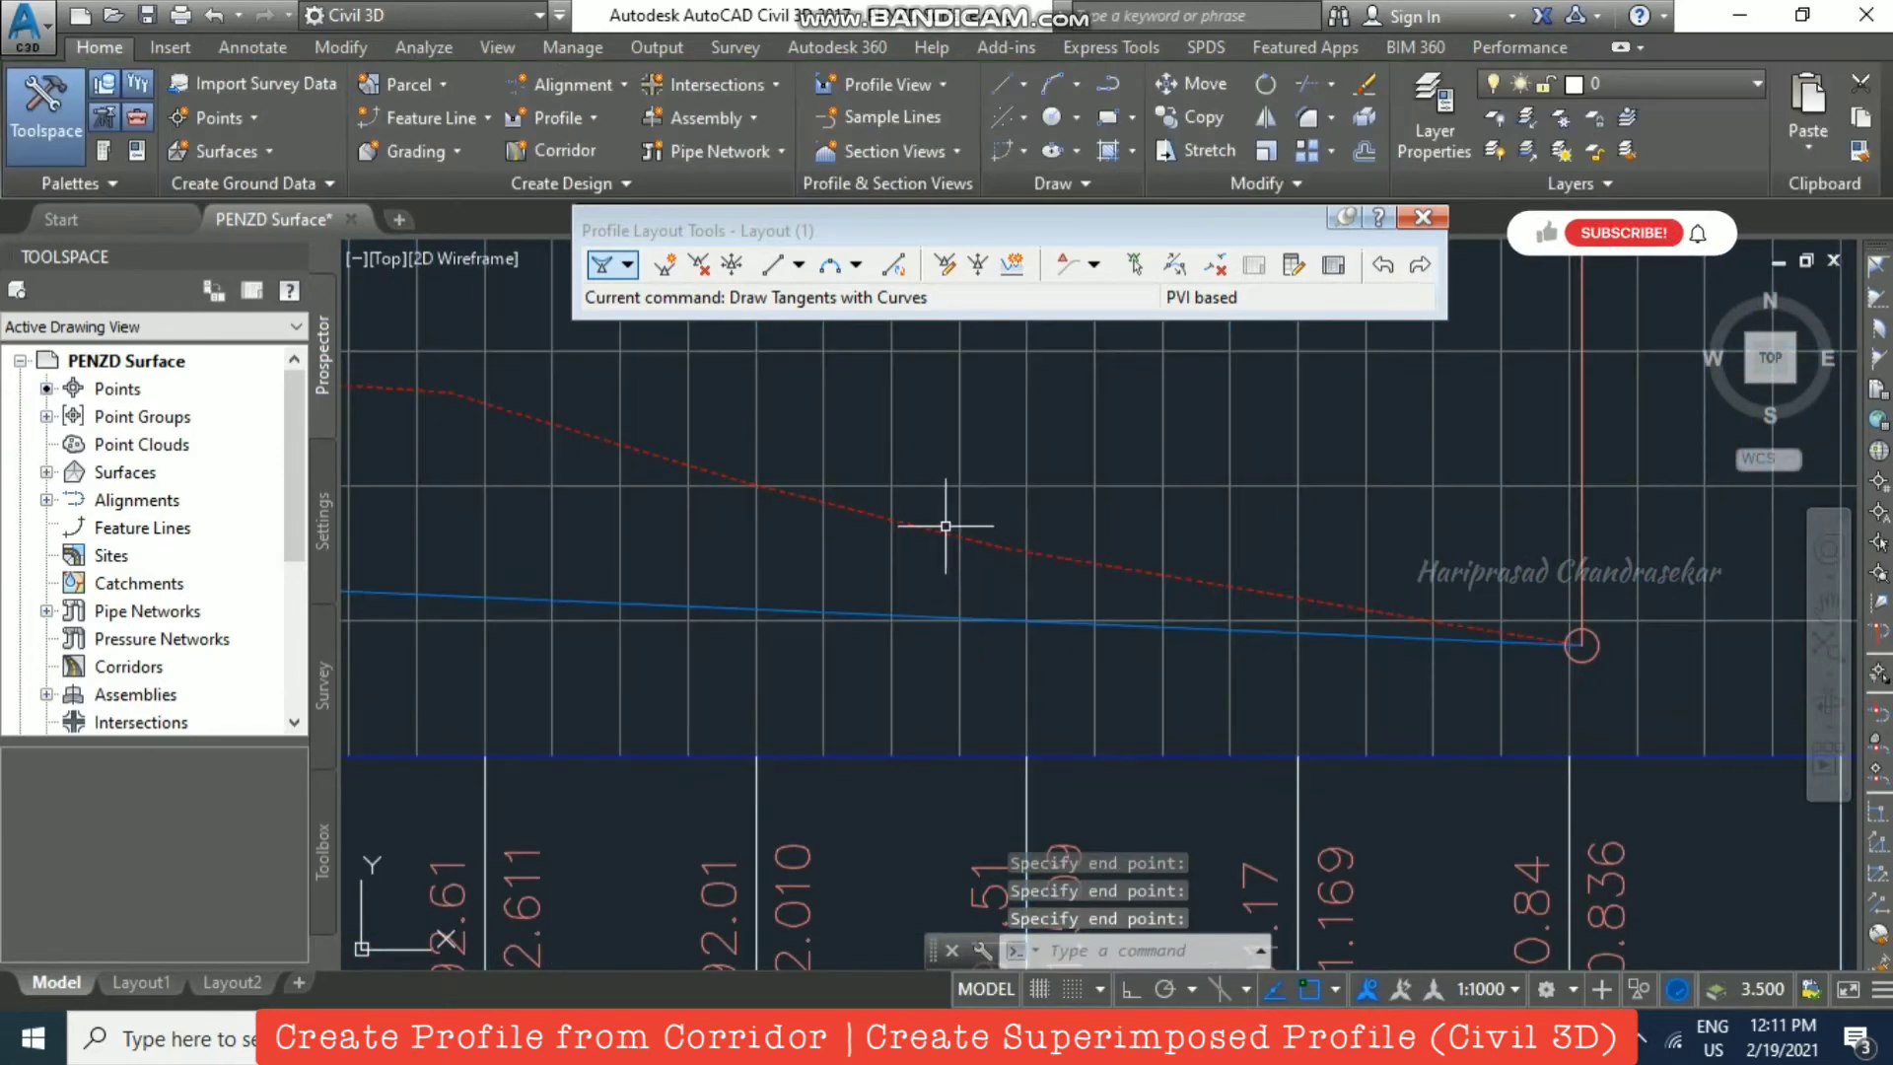
Step: Examine the design profile's vertical curve and labels along the profile view, and close the layout tools
scroll(1018, 511, down, 8)
middle_drag(504, 478, 1246, 473)
scroll(1079, 456, up, 3)
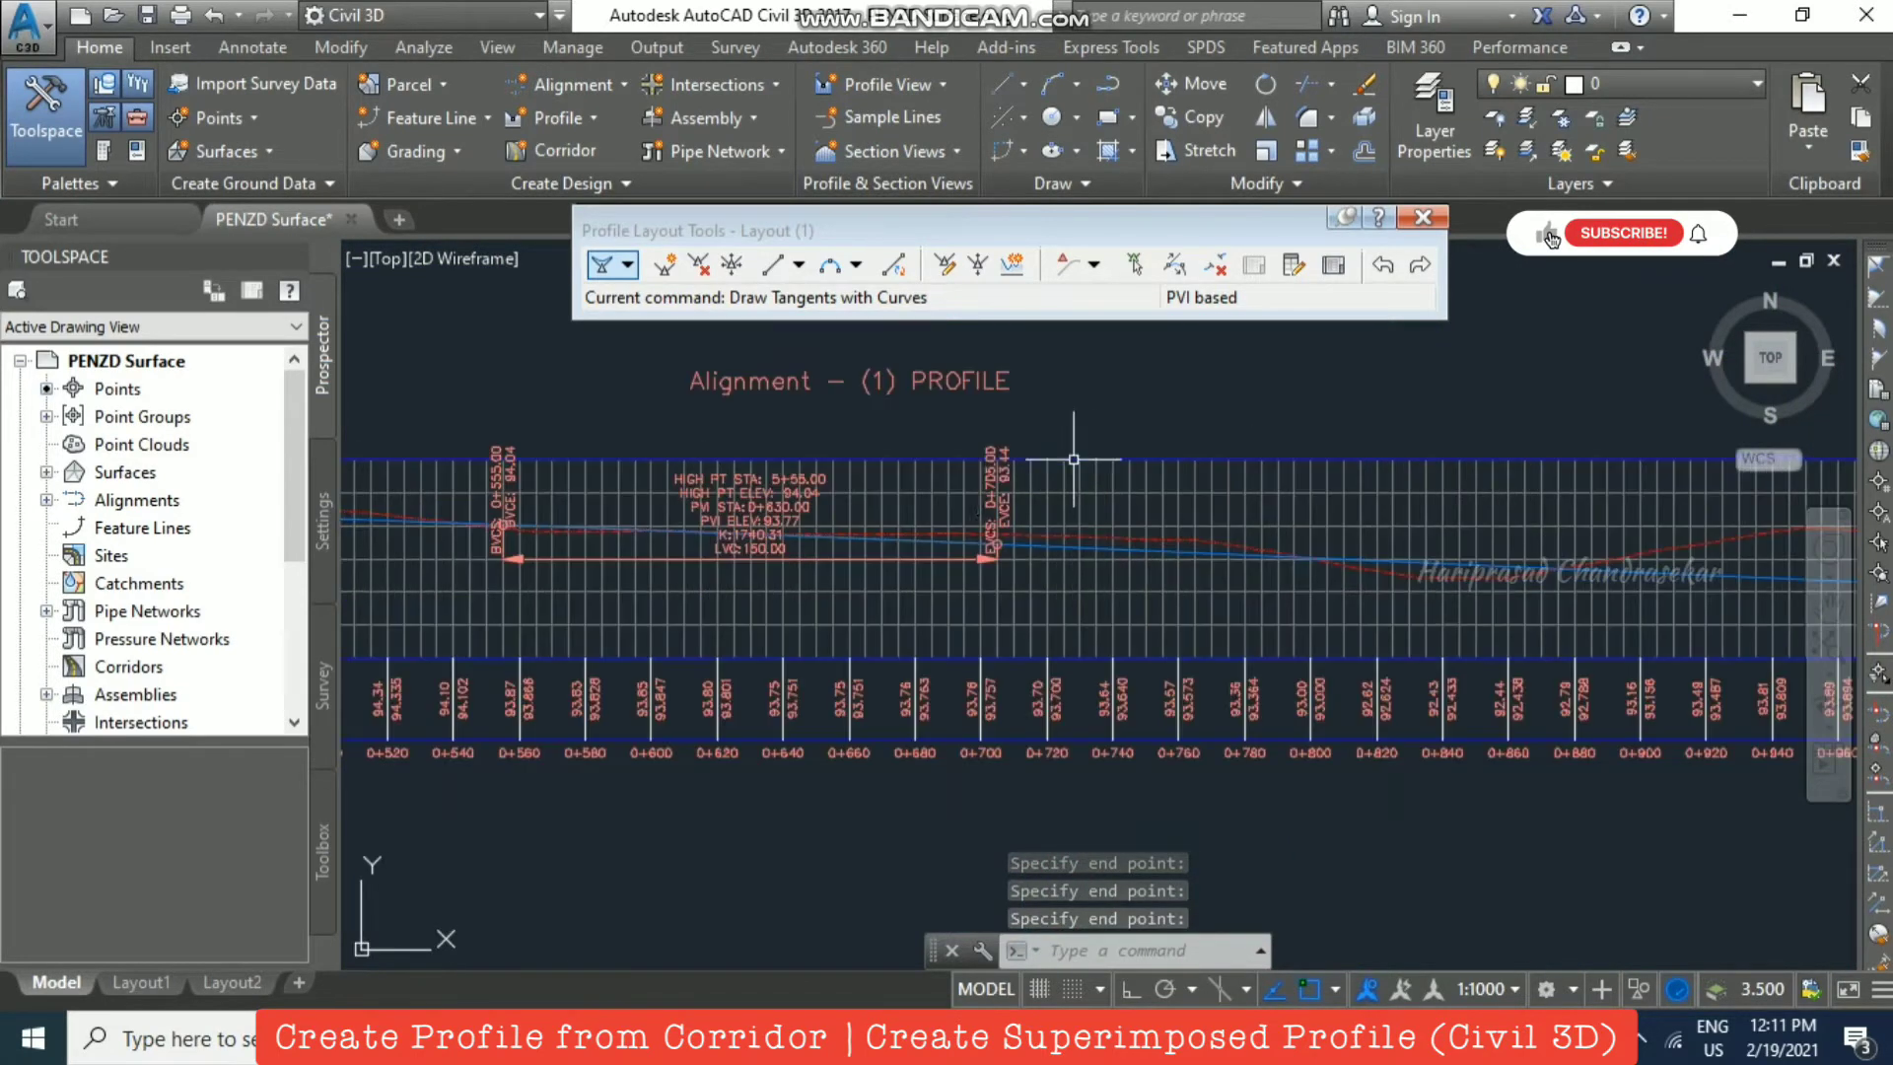
middle_drag(913, 434, 1316, 439)
middle_drag(956, 431, 1449, 446)
scroll(1226, 460, down, 4)
middle_drag(1165, 450, 844, 503)
scroll(831, 549, up, 4)
scroll(724, 539, down, 8)
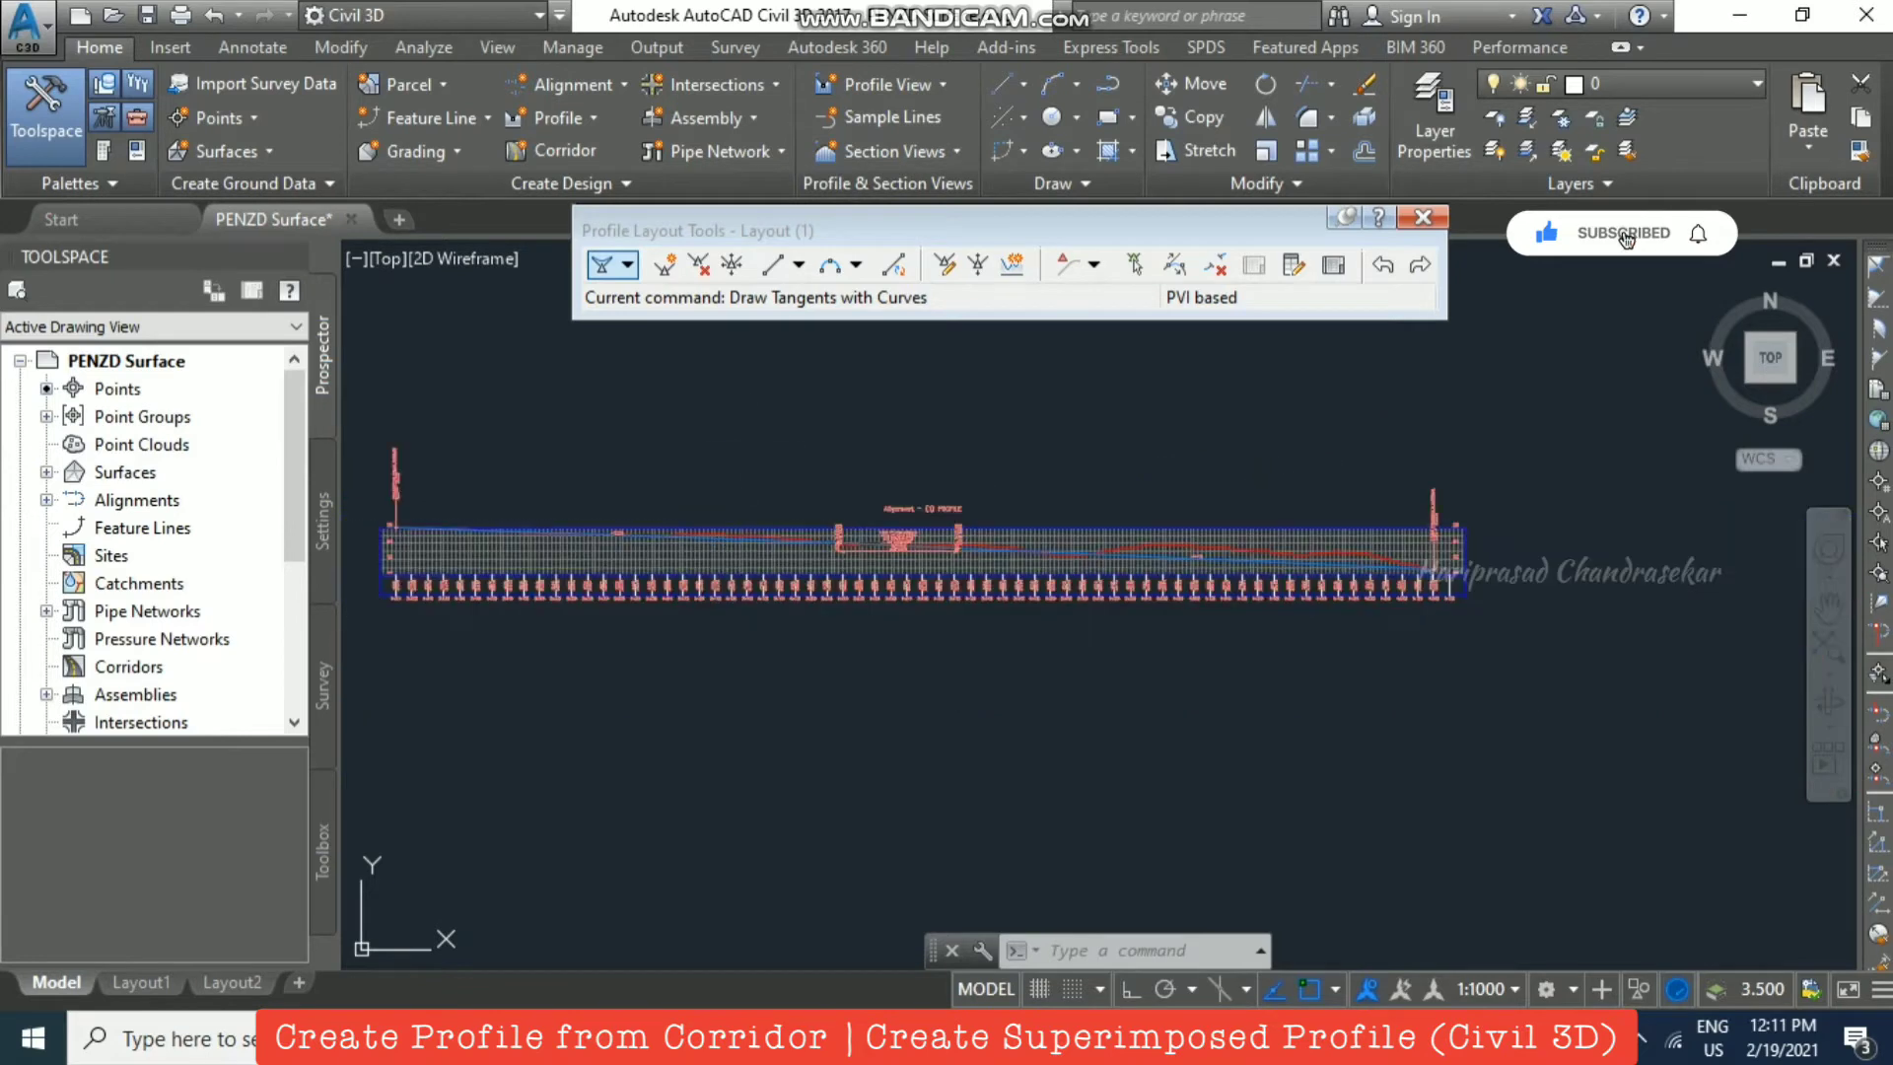
key(Escape)
click(1423, 221)
Step: Raise the middle PVI of the design profile to about elevation 93.86 at station 0+630
scroll(1203, 667, up, 6)
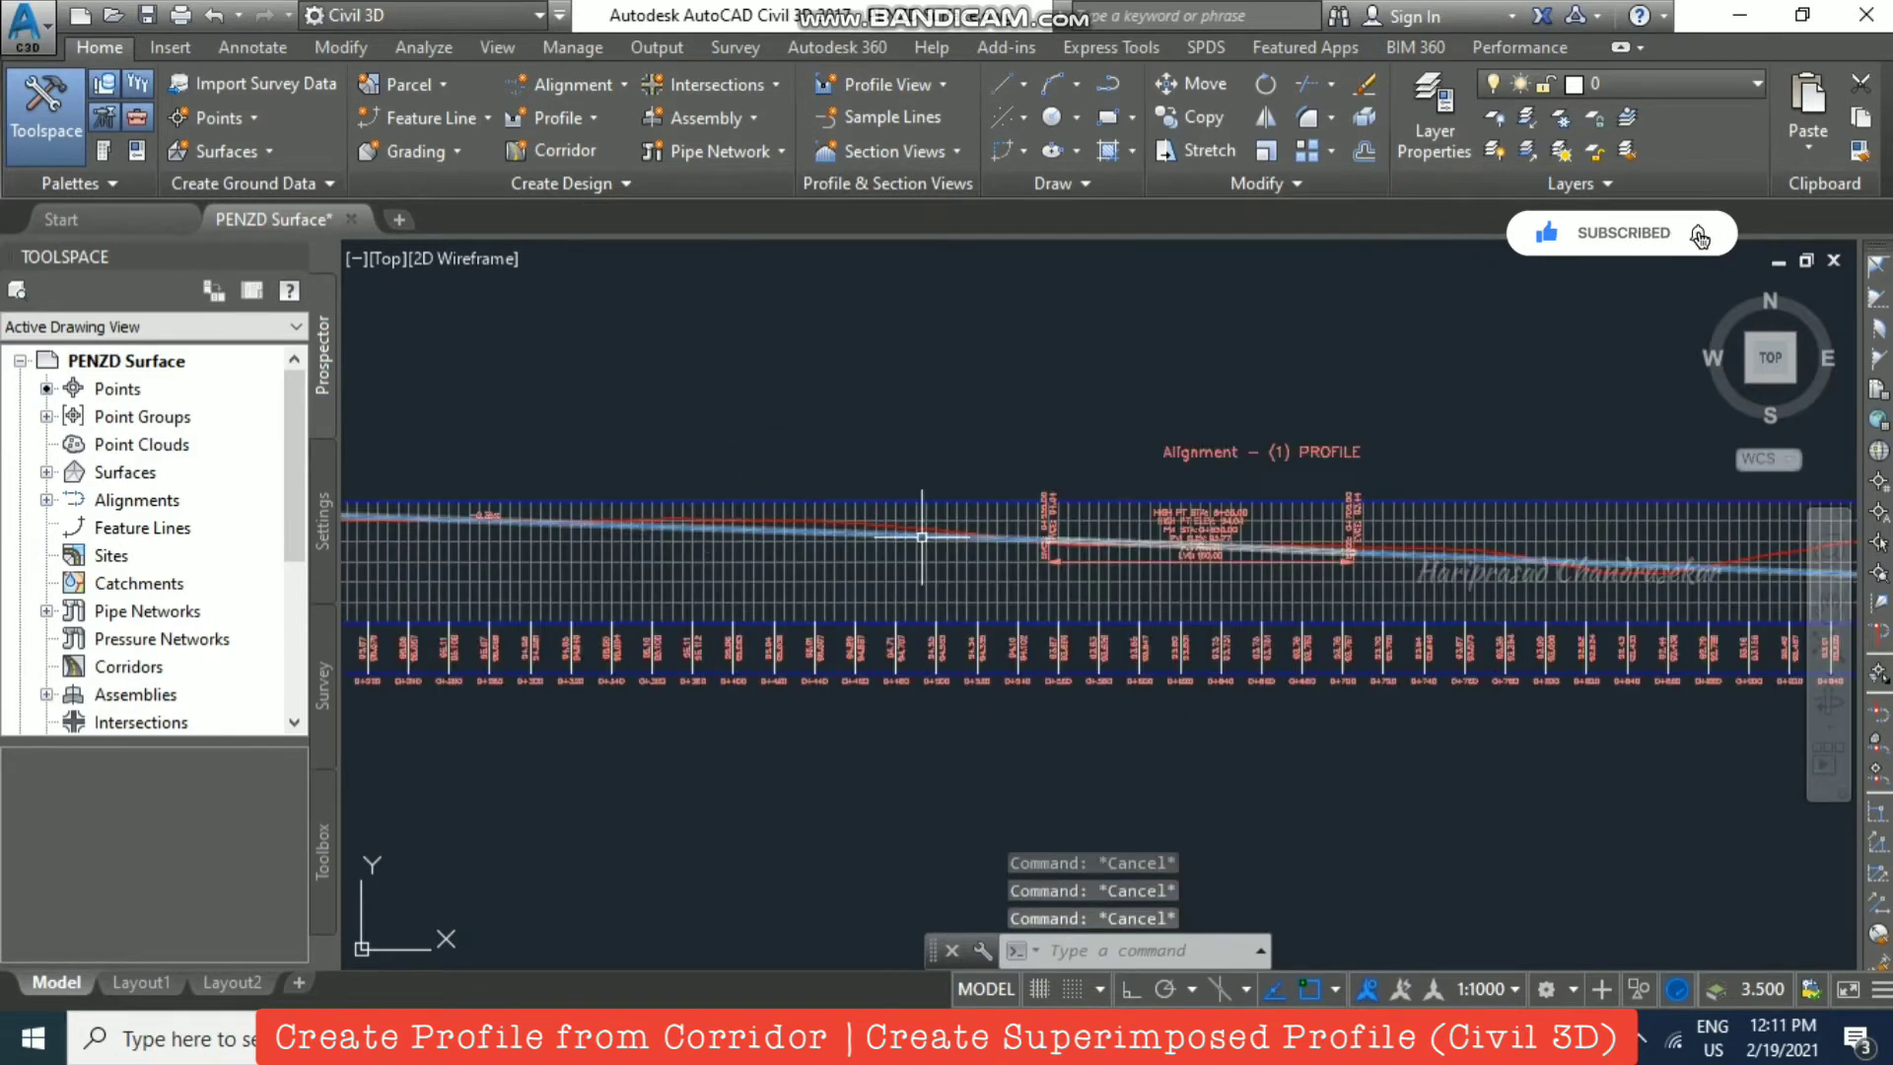
middle_drag(1204, 667, 972, 624)
scroll(887, 506, up, 5)
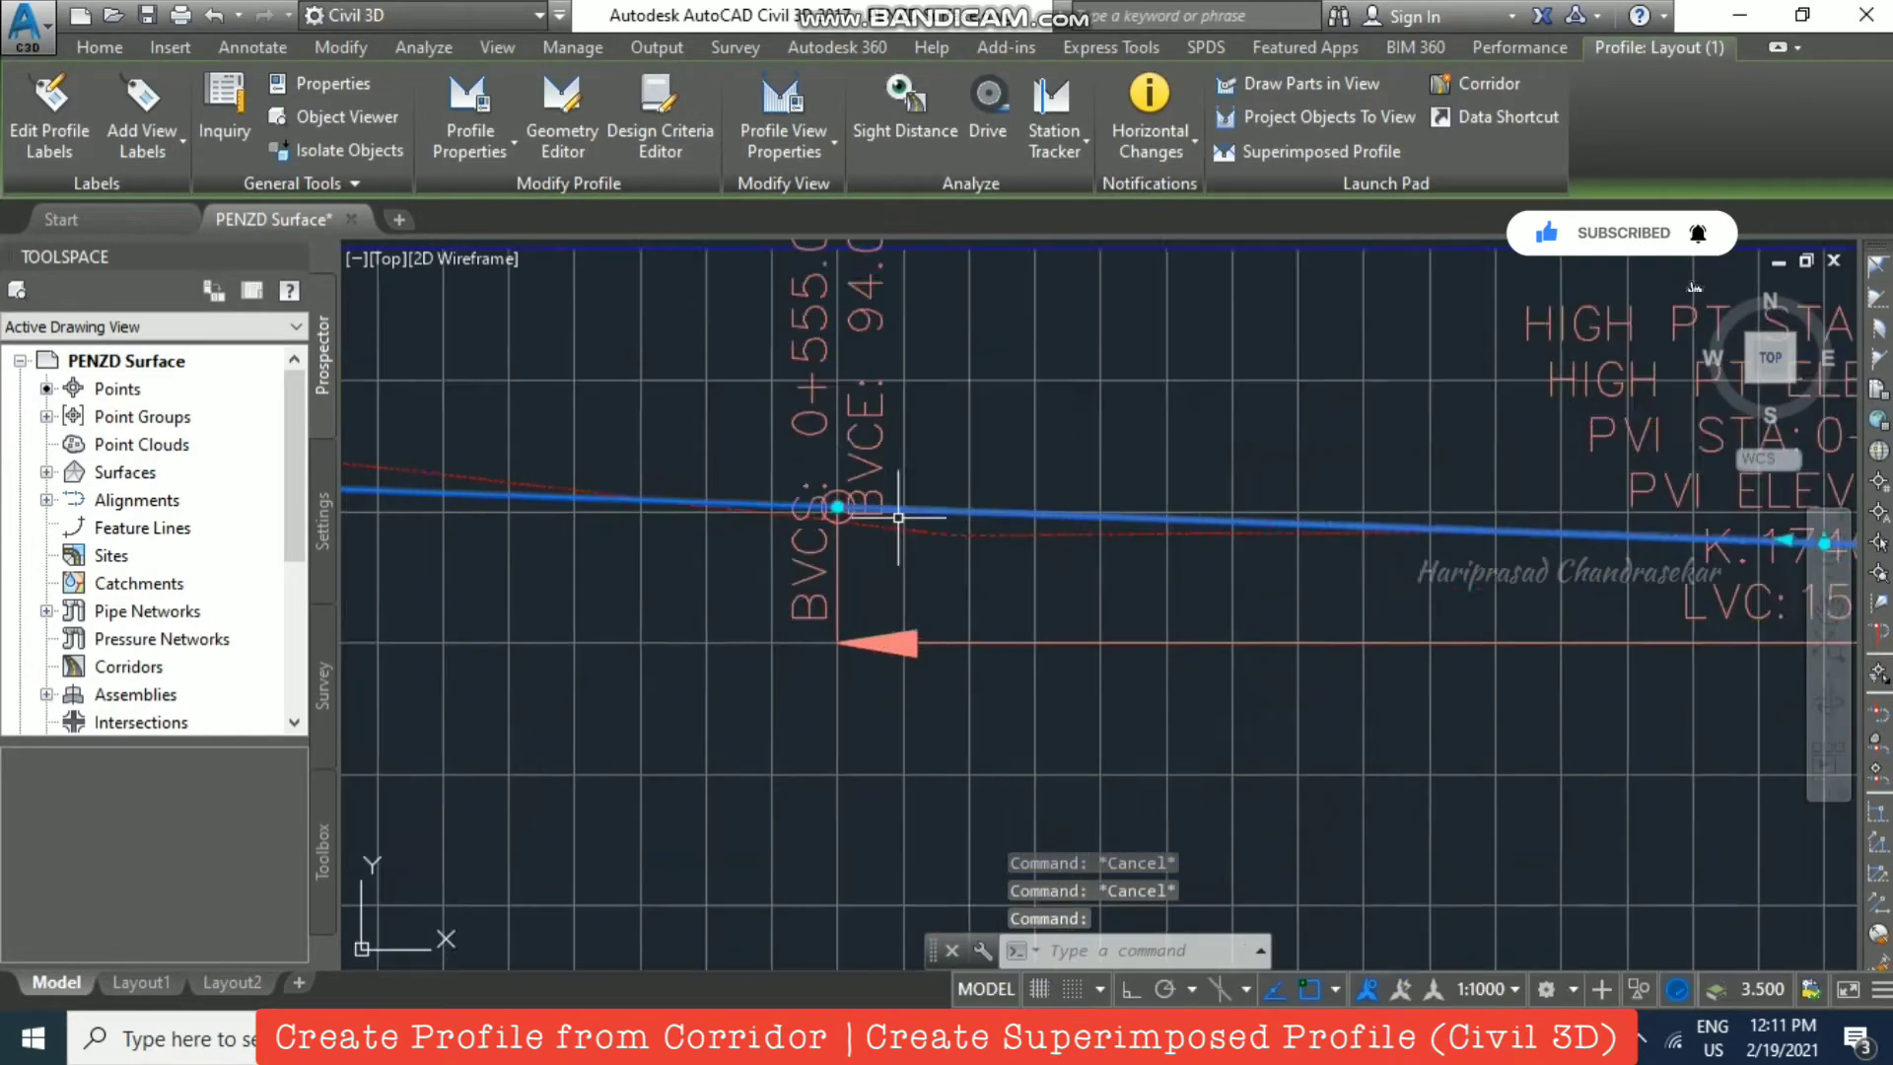
click(836, 517)
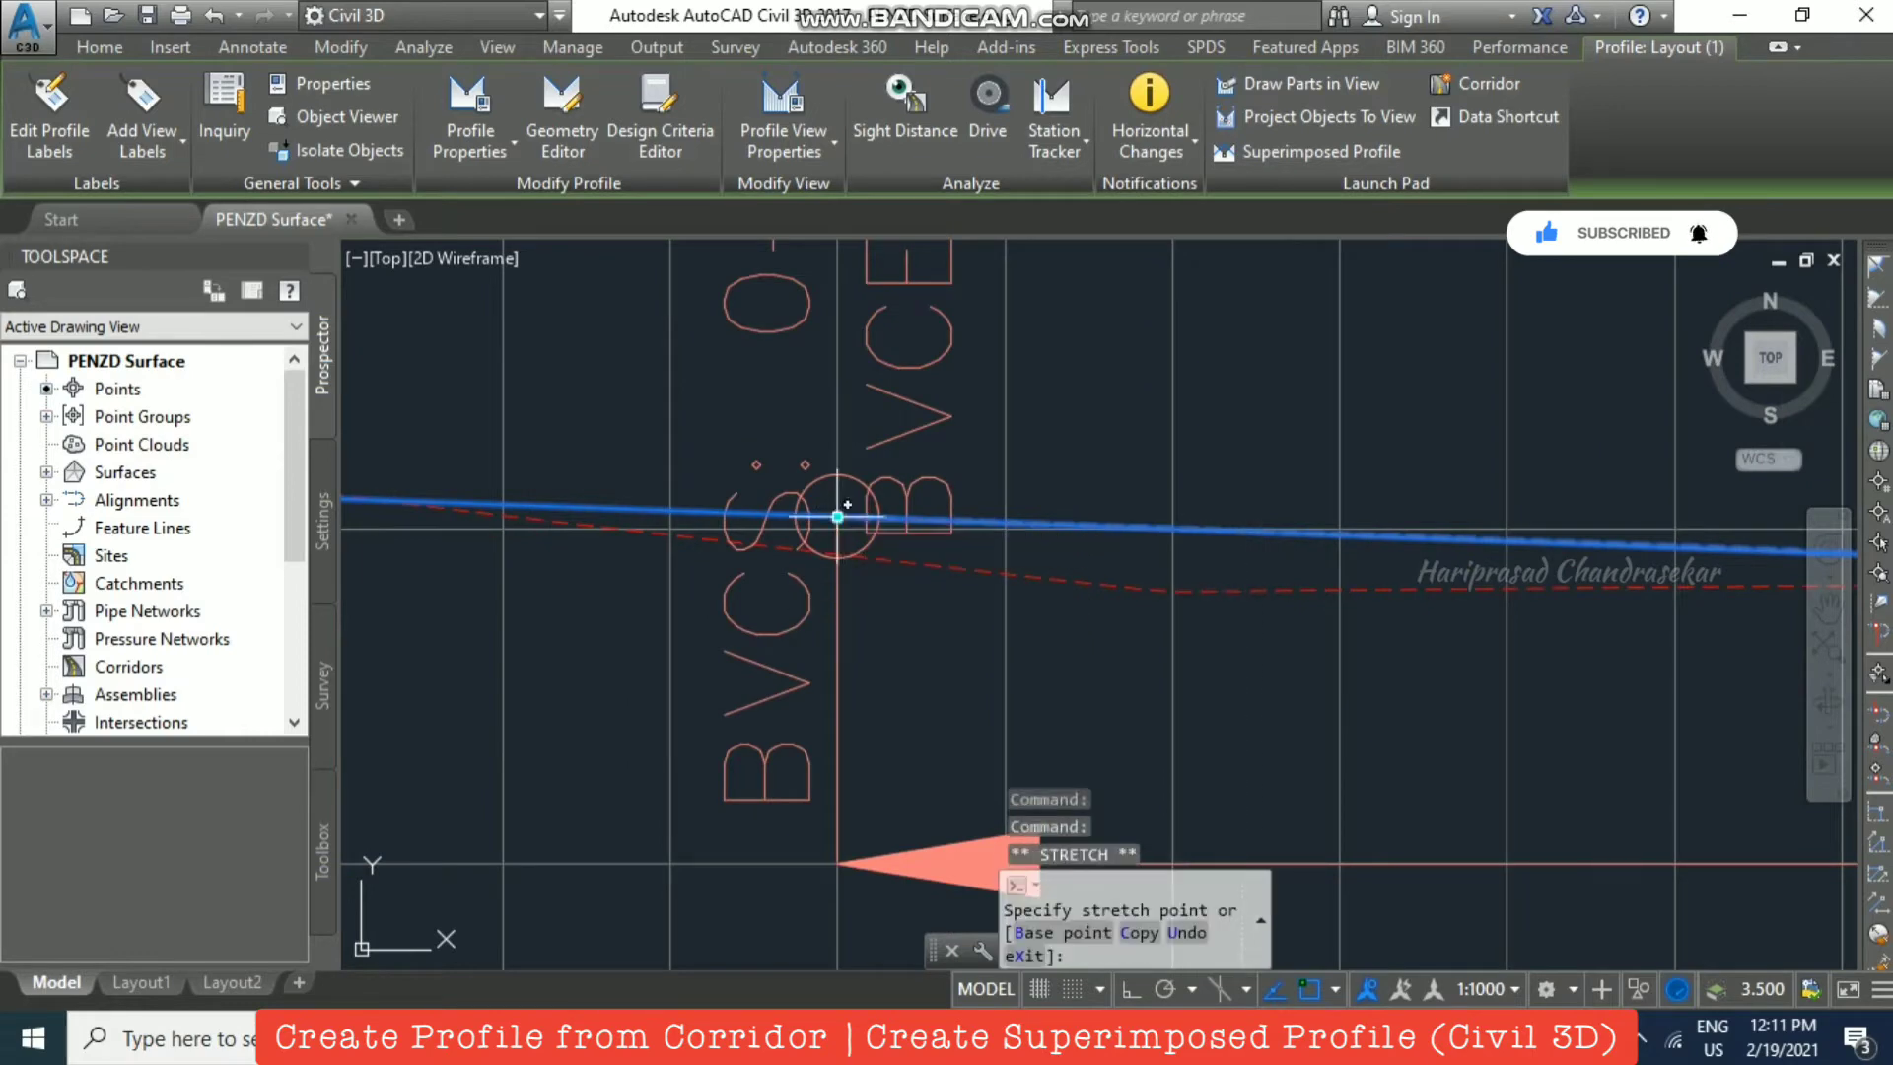
key(Escape)
scroll(845, 520, down, 4)
scroll(1284, 488, up, 2)
scroll(1285, 488, up, 6)
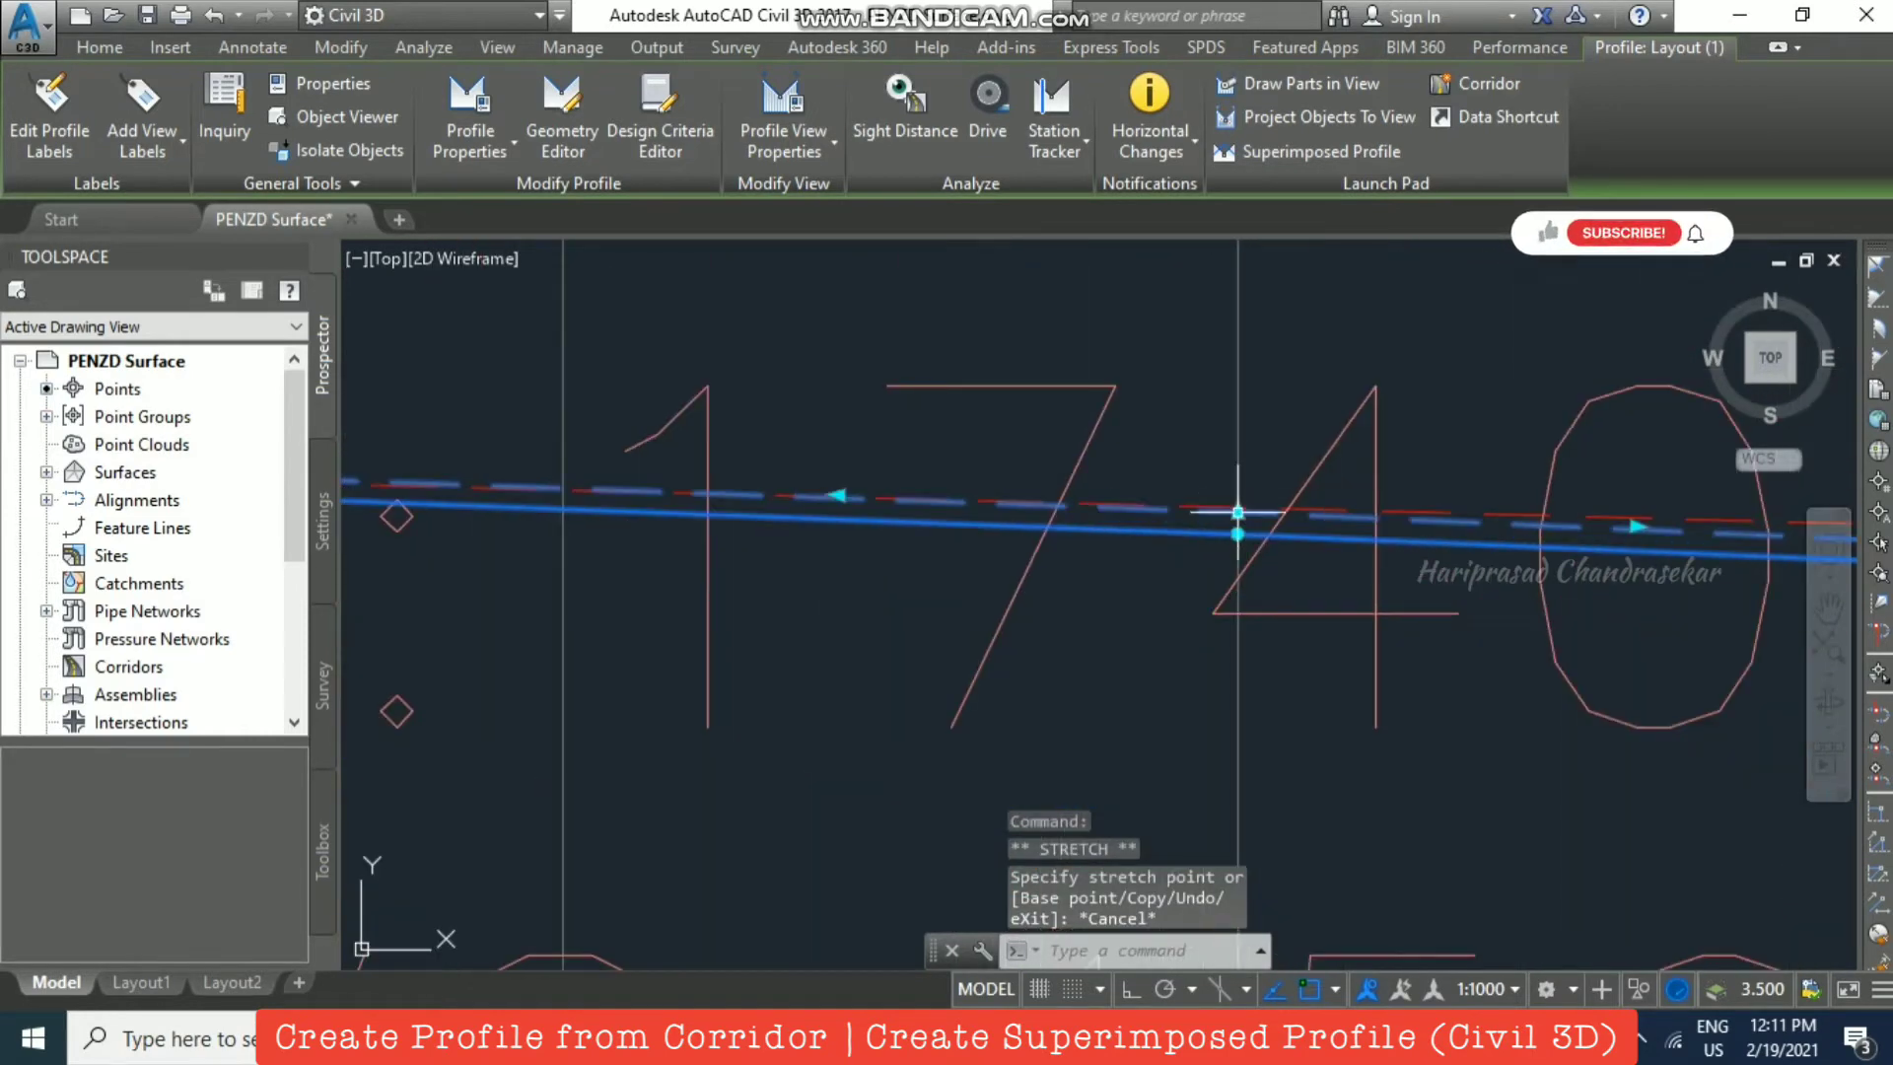
click(1238, 512)
scroll(1222, 503, down, 5)
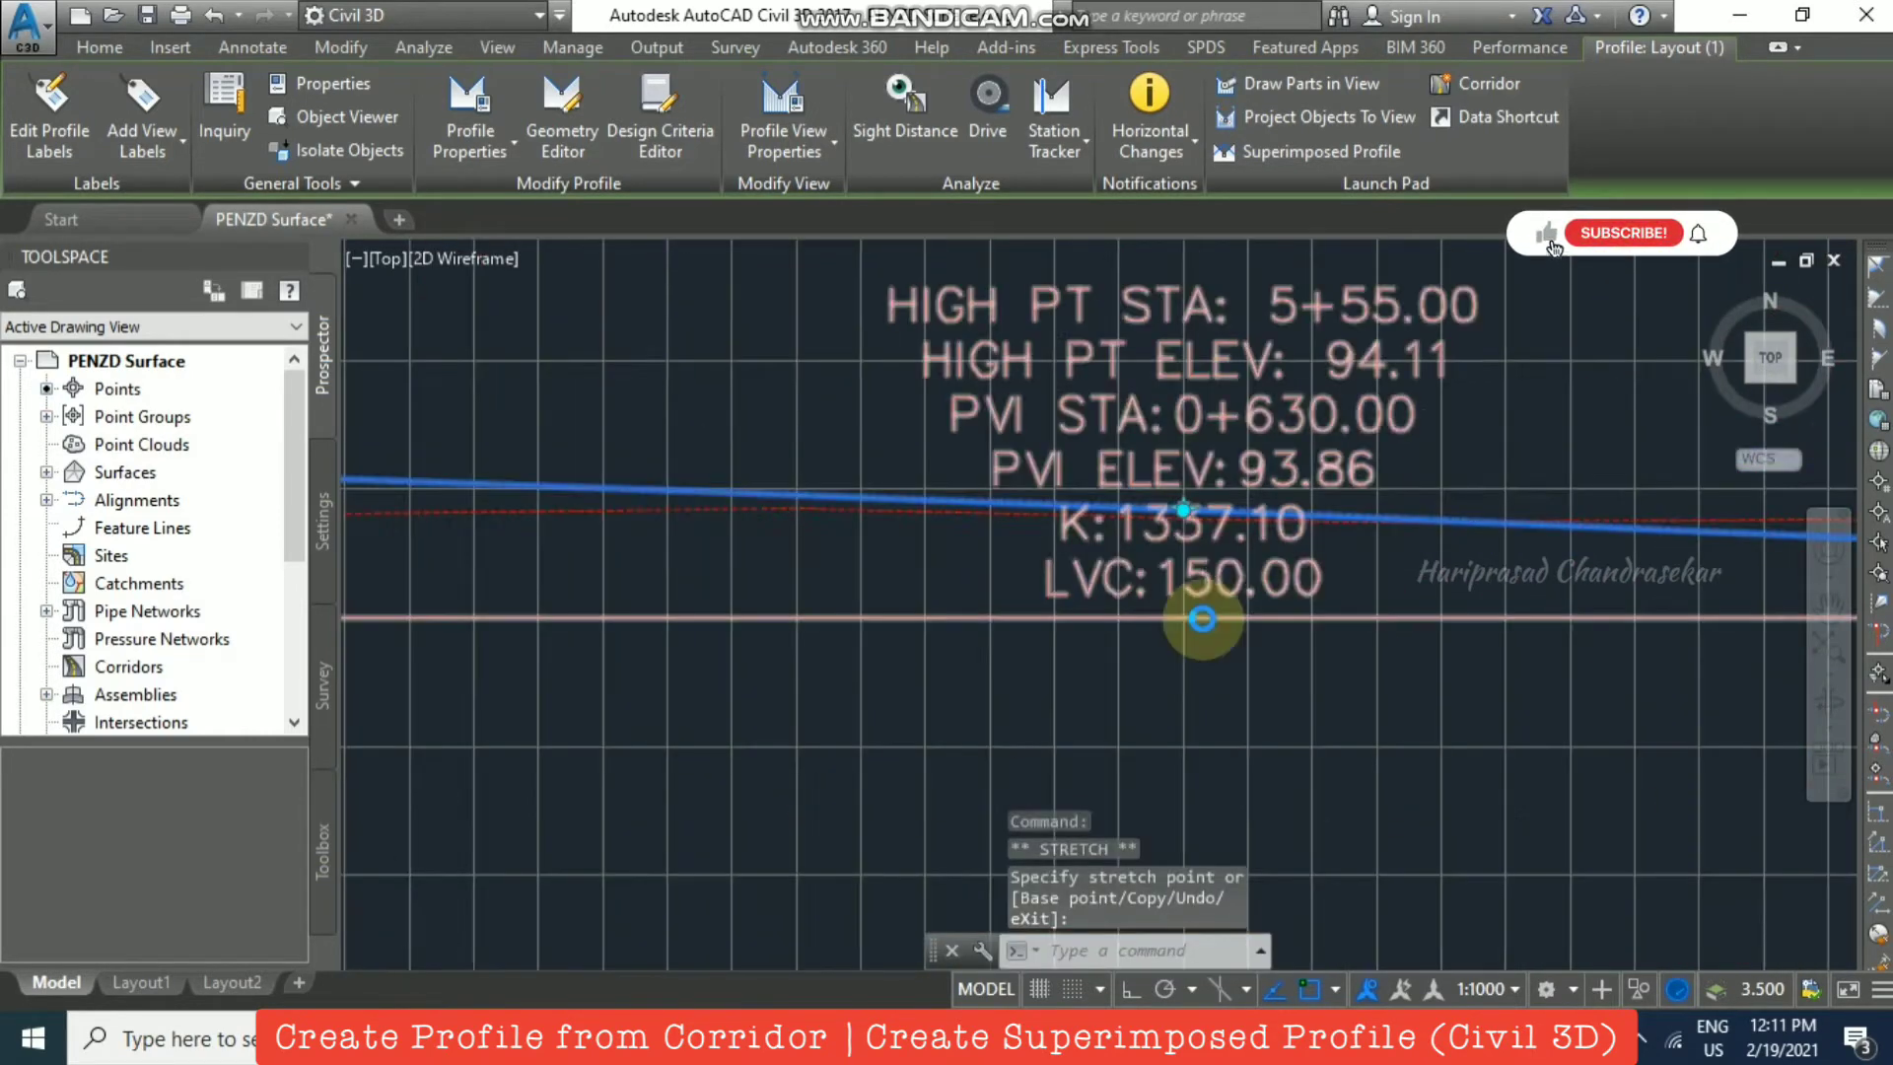
scroll(1201, 618, down, 3)
key(Escape)
scroll(874, 643, down, 8)
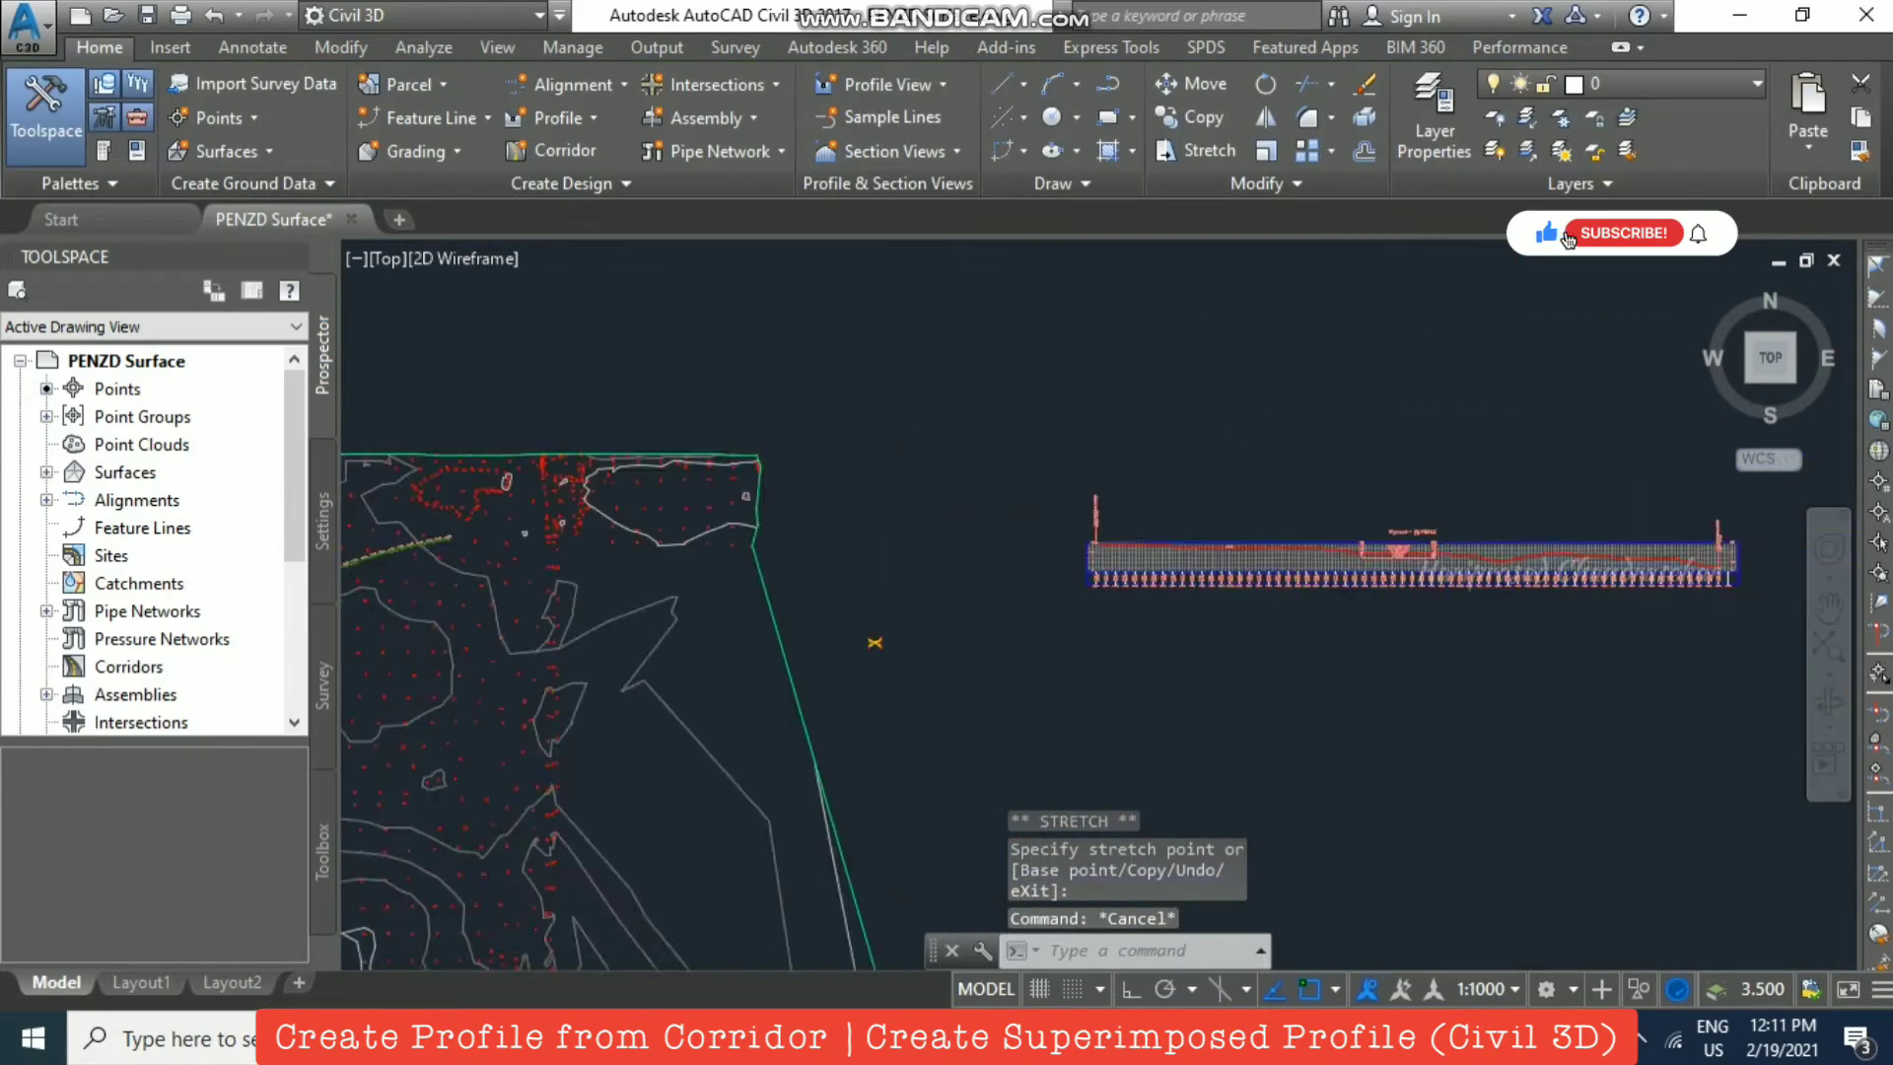
Step: Create and rebuild a corridor from Alignment - (1) and Layout (1) with the Primary Road Full Section assembly, targeting Surface1
scroll(867, 528, down, 4)
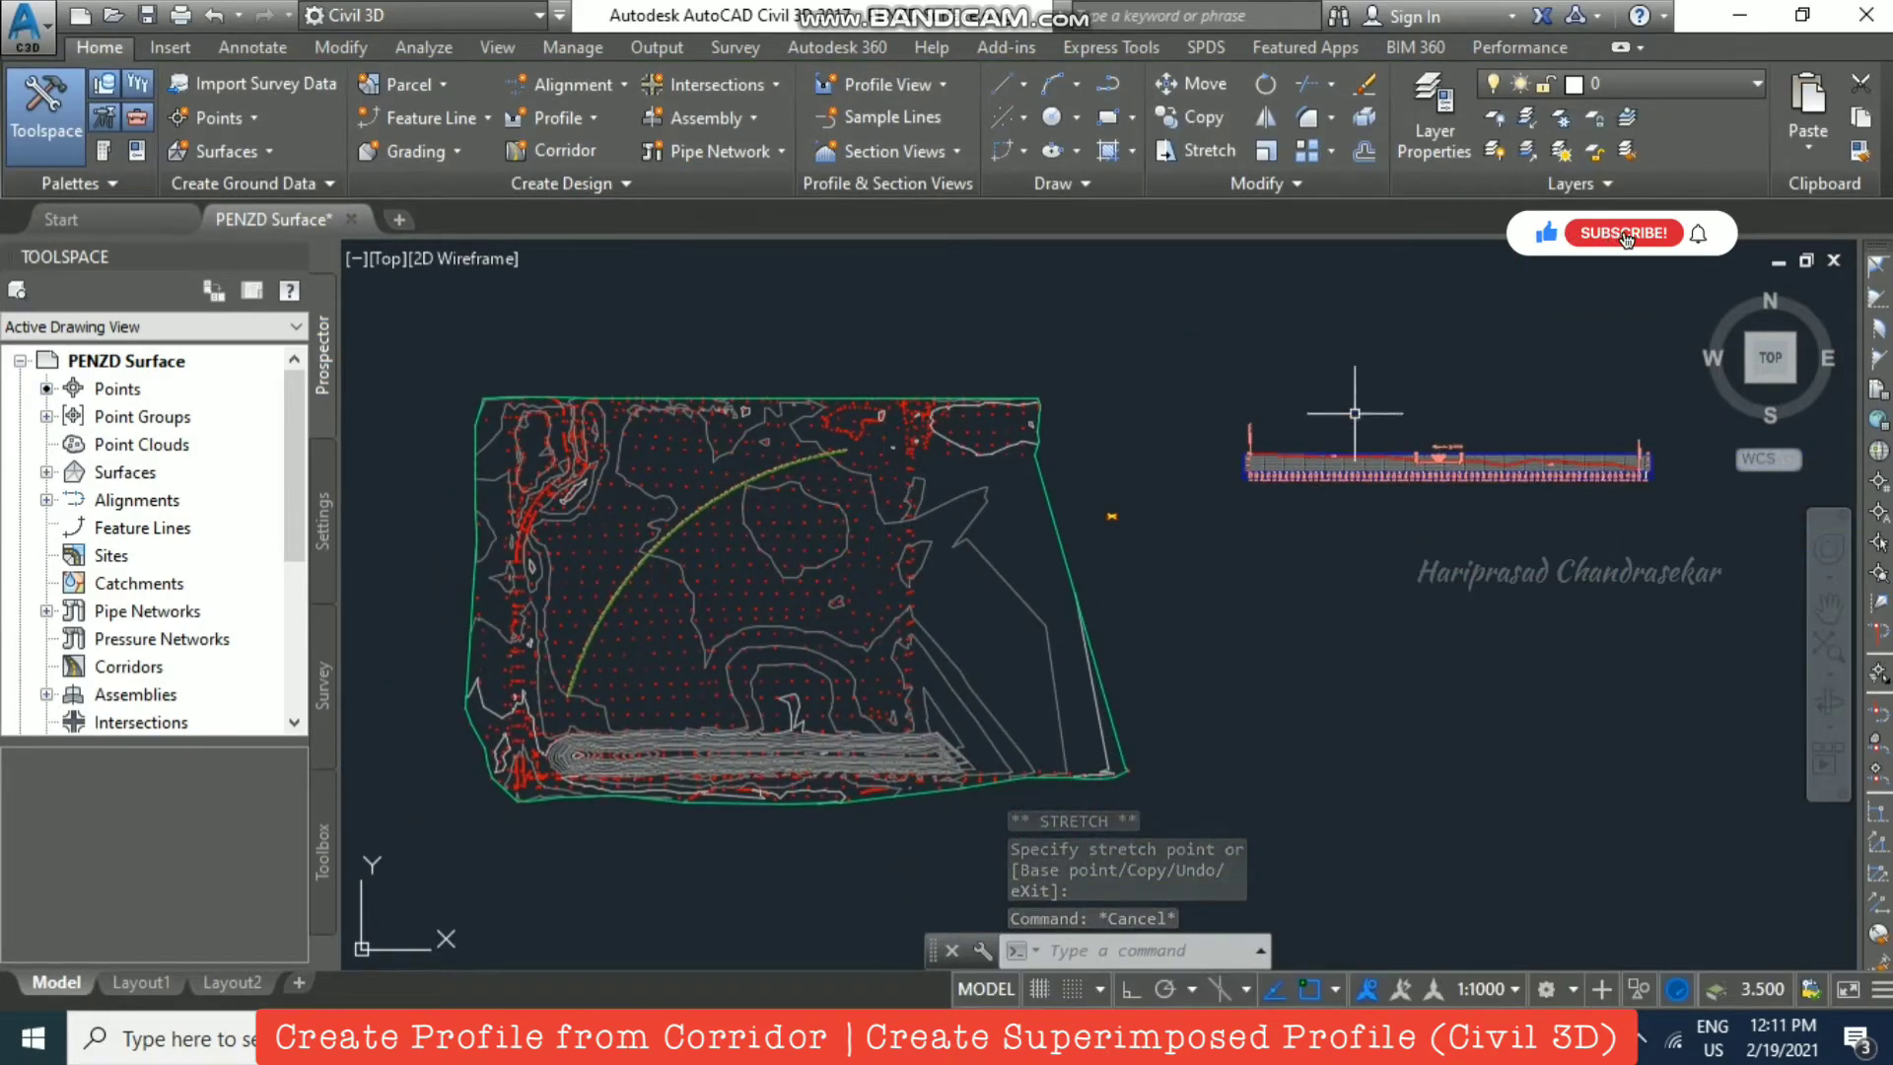
click(566, 150)
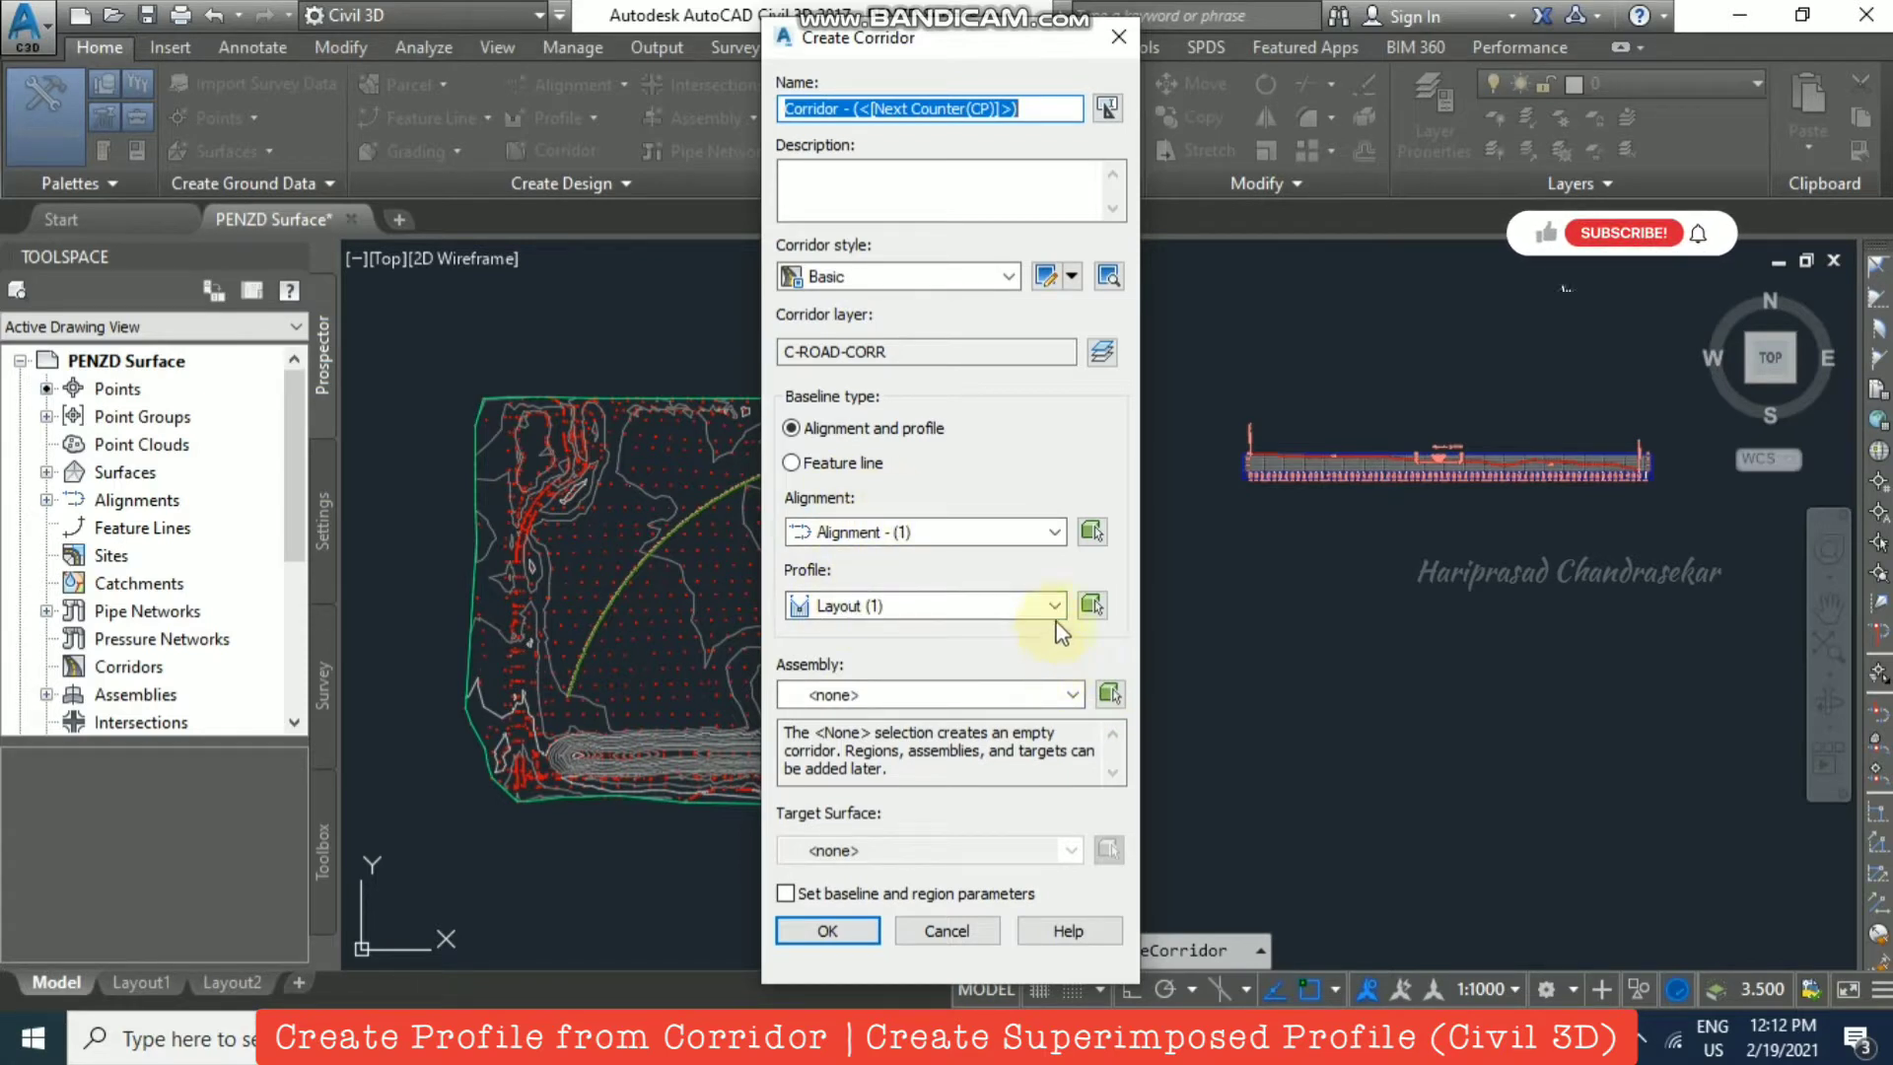
click(1071, 695)
click(937, 741)
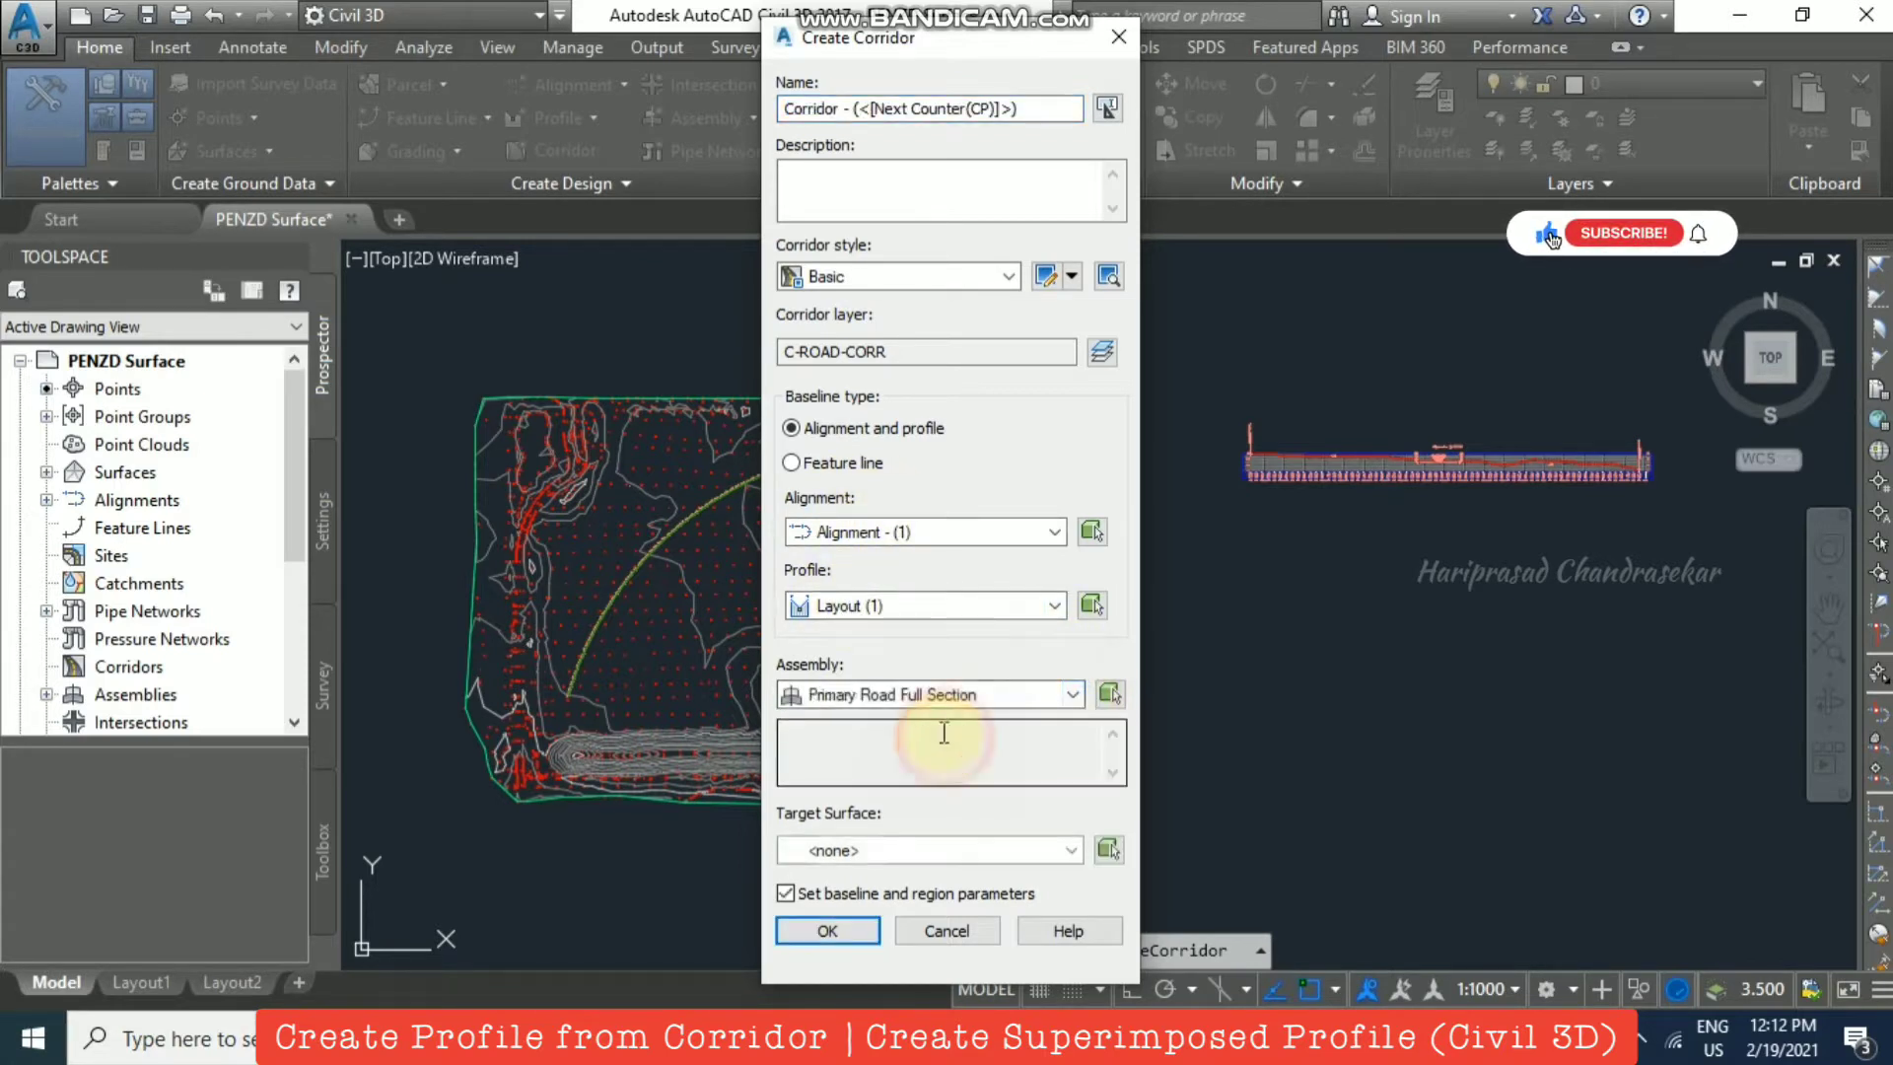
click(1070, 850)
click(838, 885)
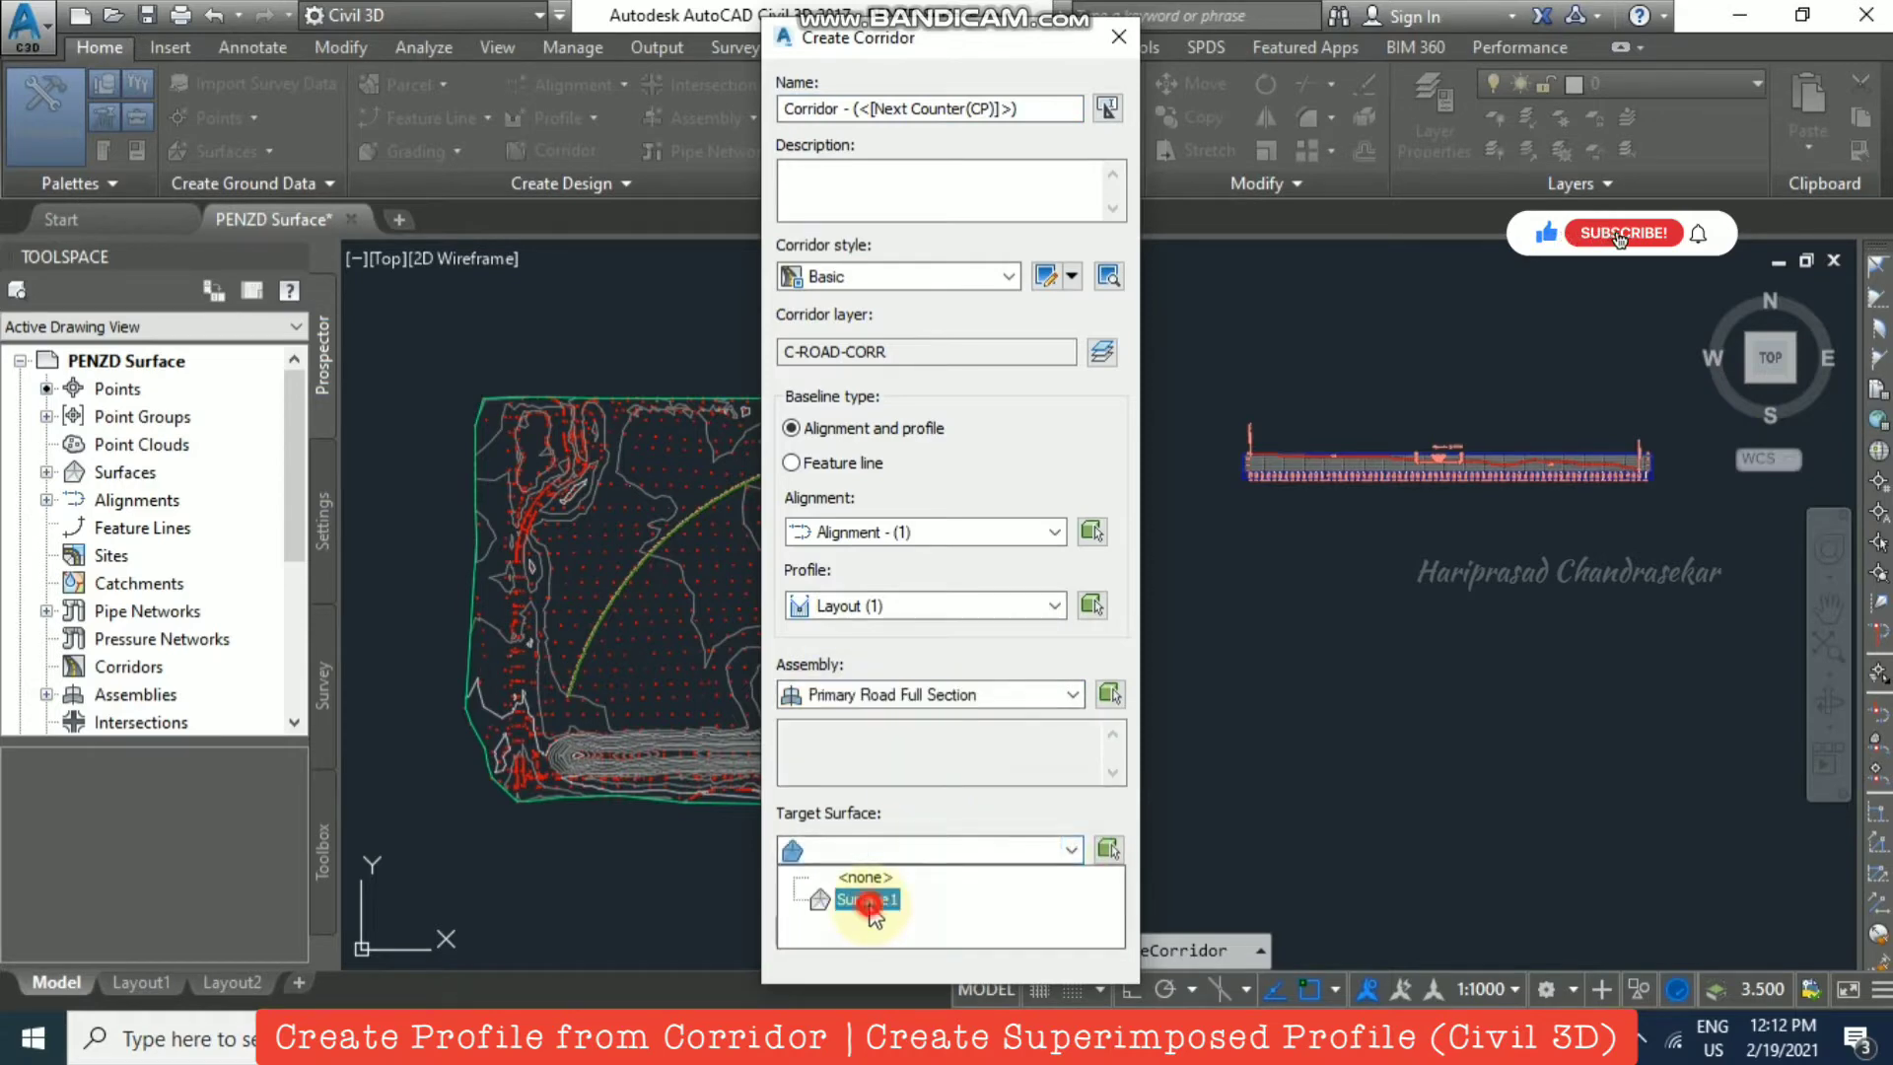
click(846, 931)
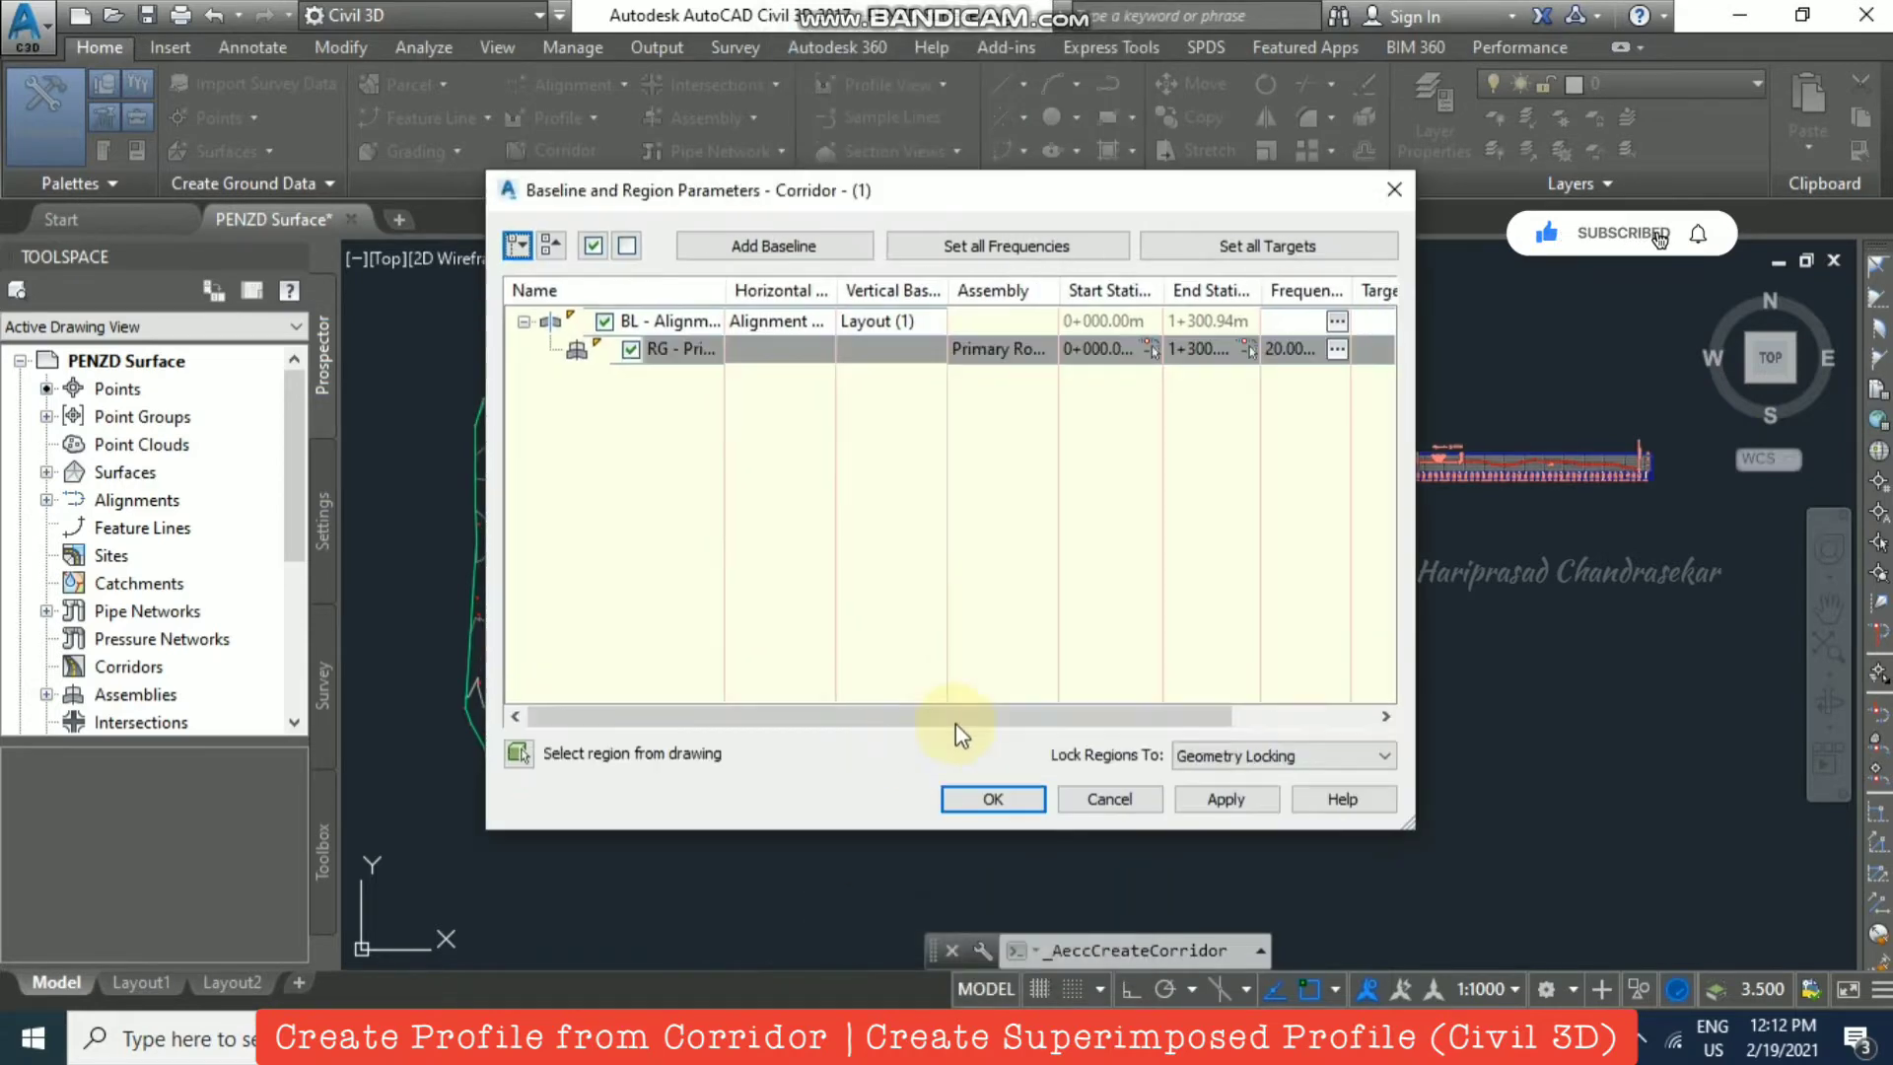
click(1004, 801)
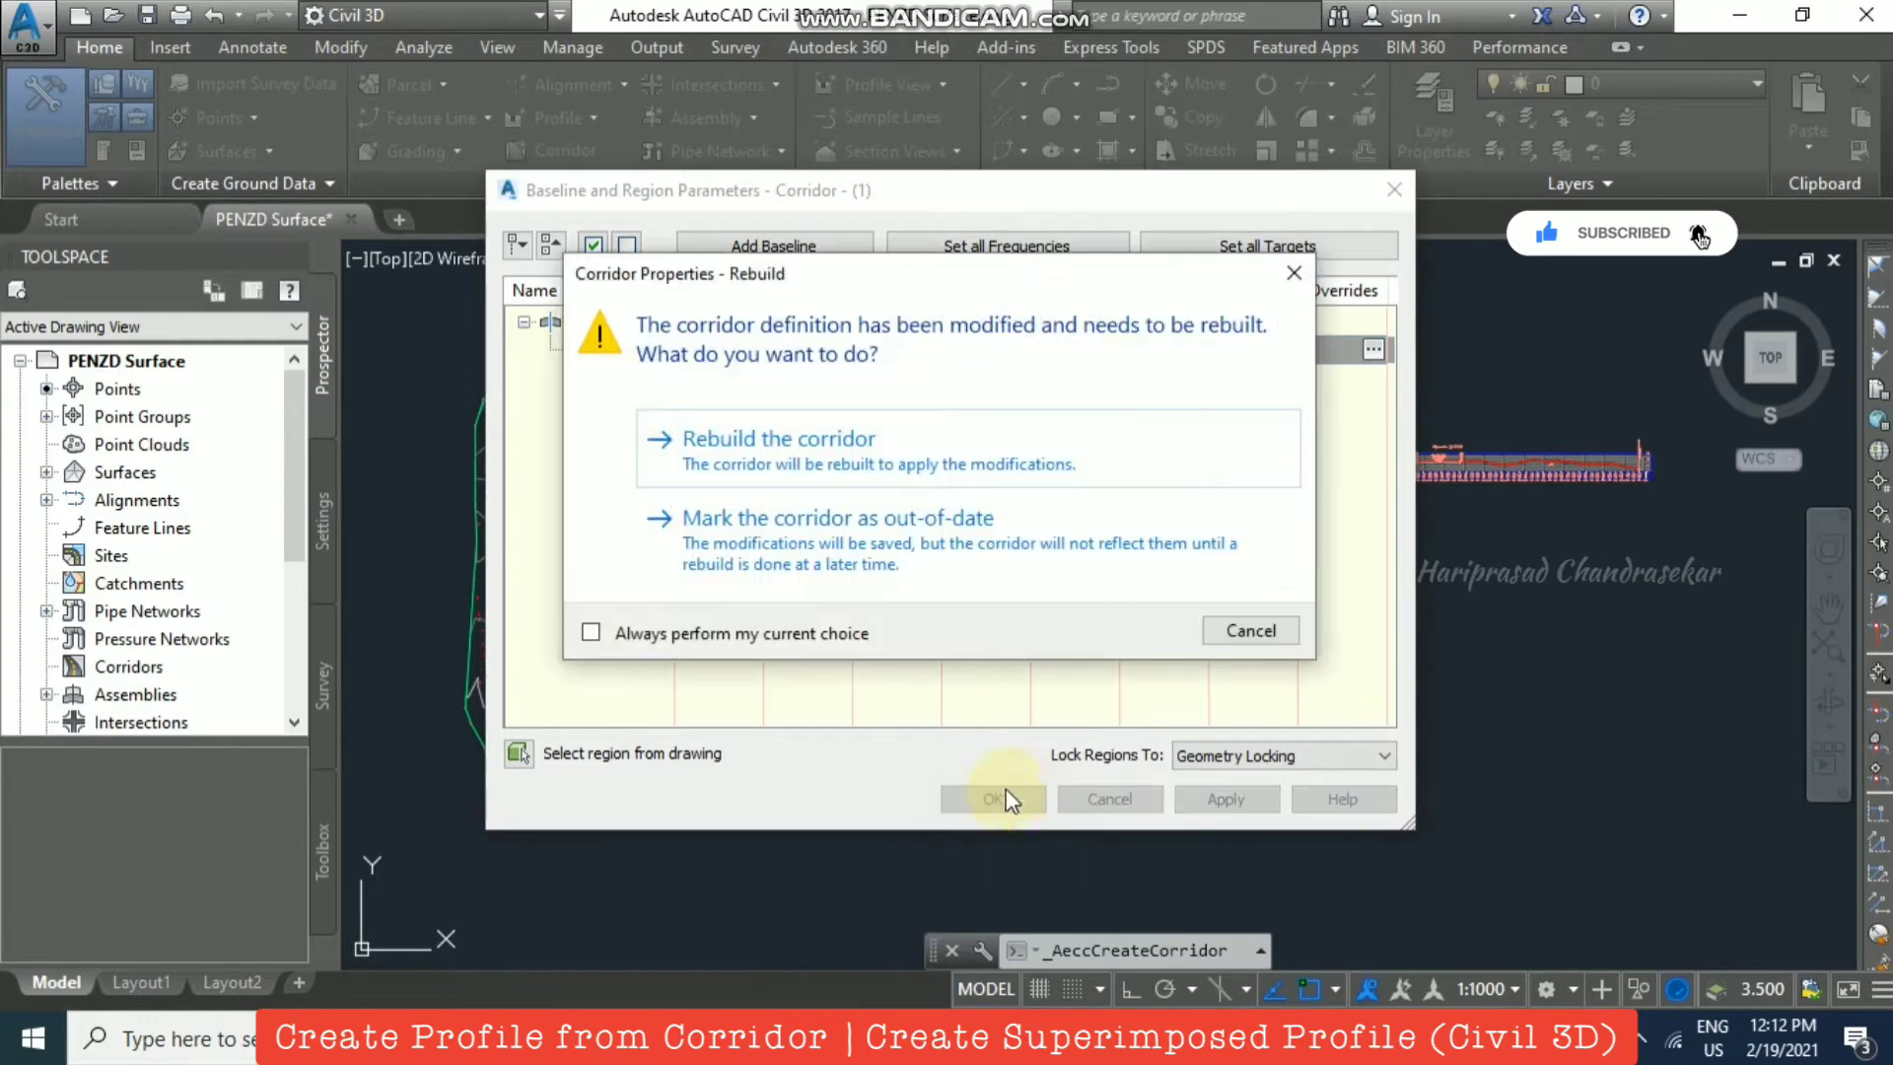
click(839, 449)
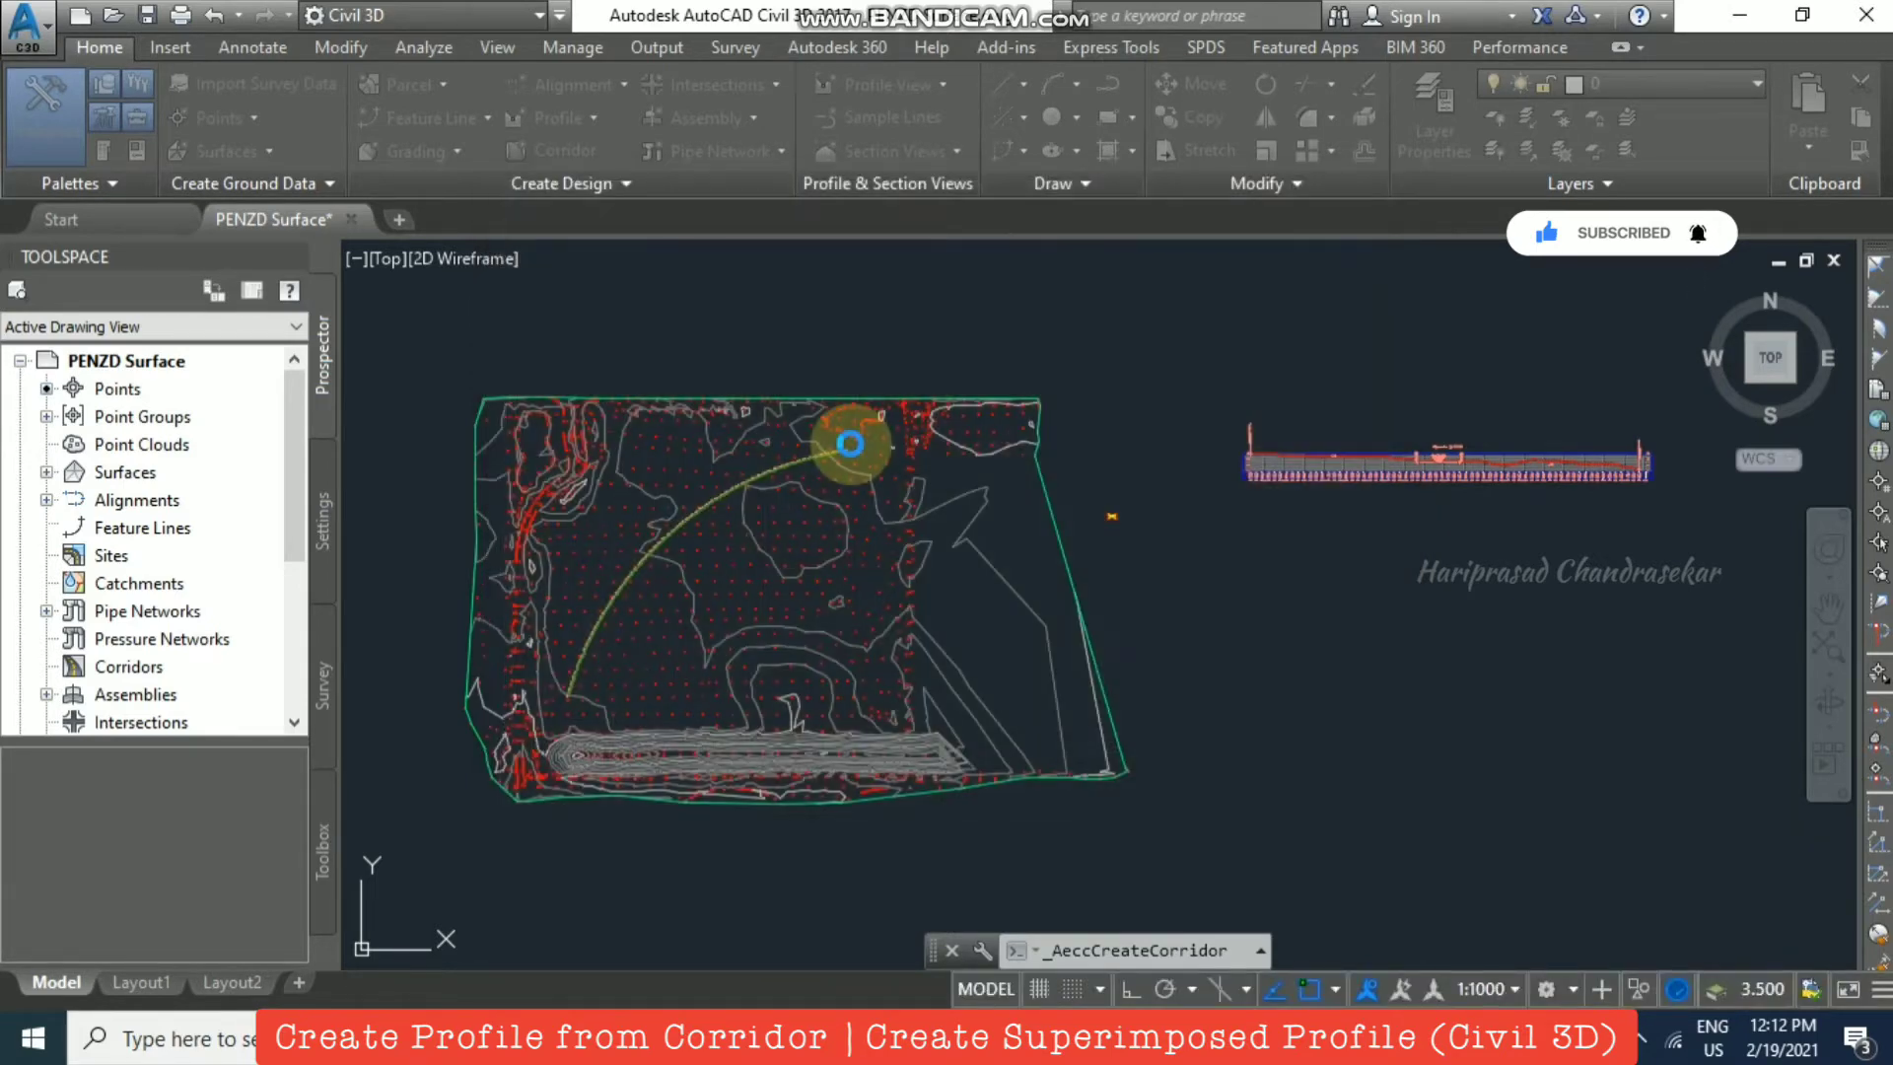
Step: Start a profile from the corridor by picking its centre line near the corridor's east end and choosing the Crown_Pave1 feature line
scroll(830, 429, up, 5)
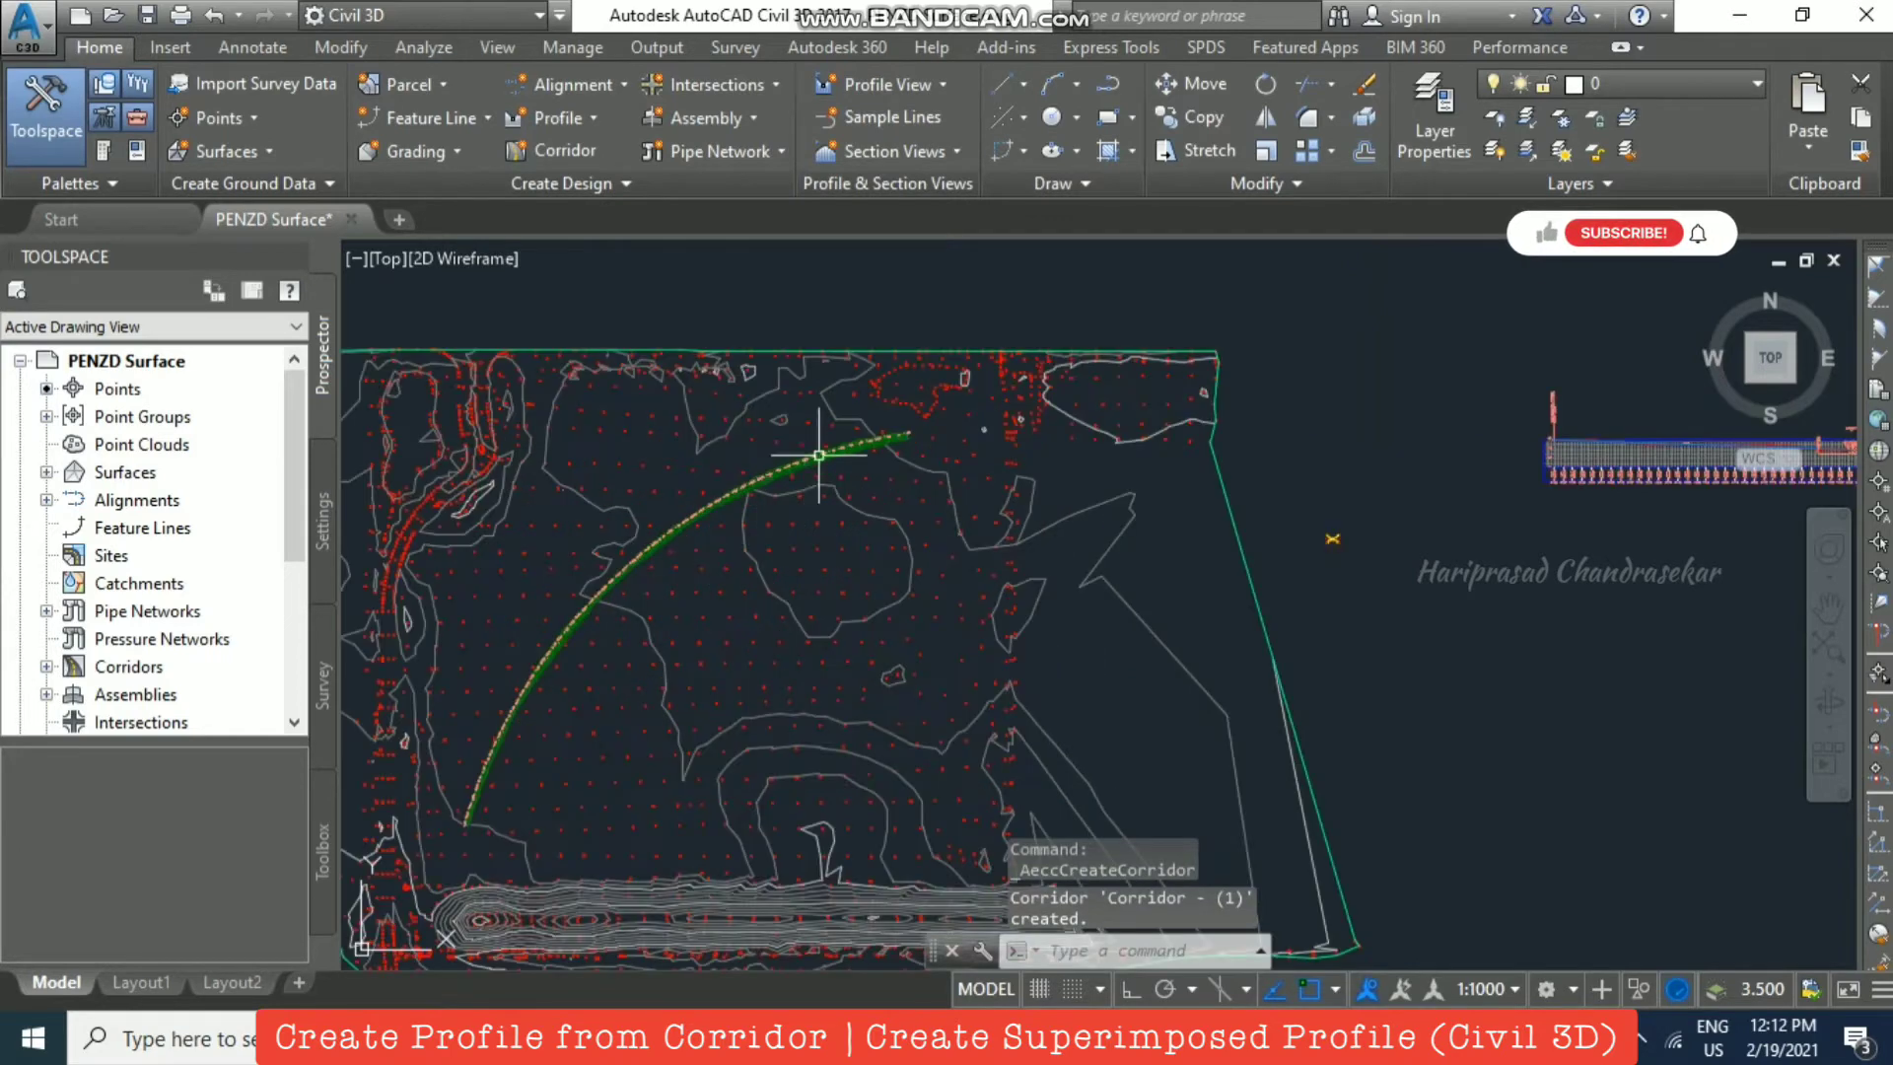
scroll(1055, 305, down, 5)
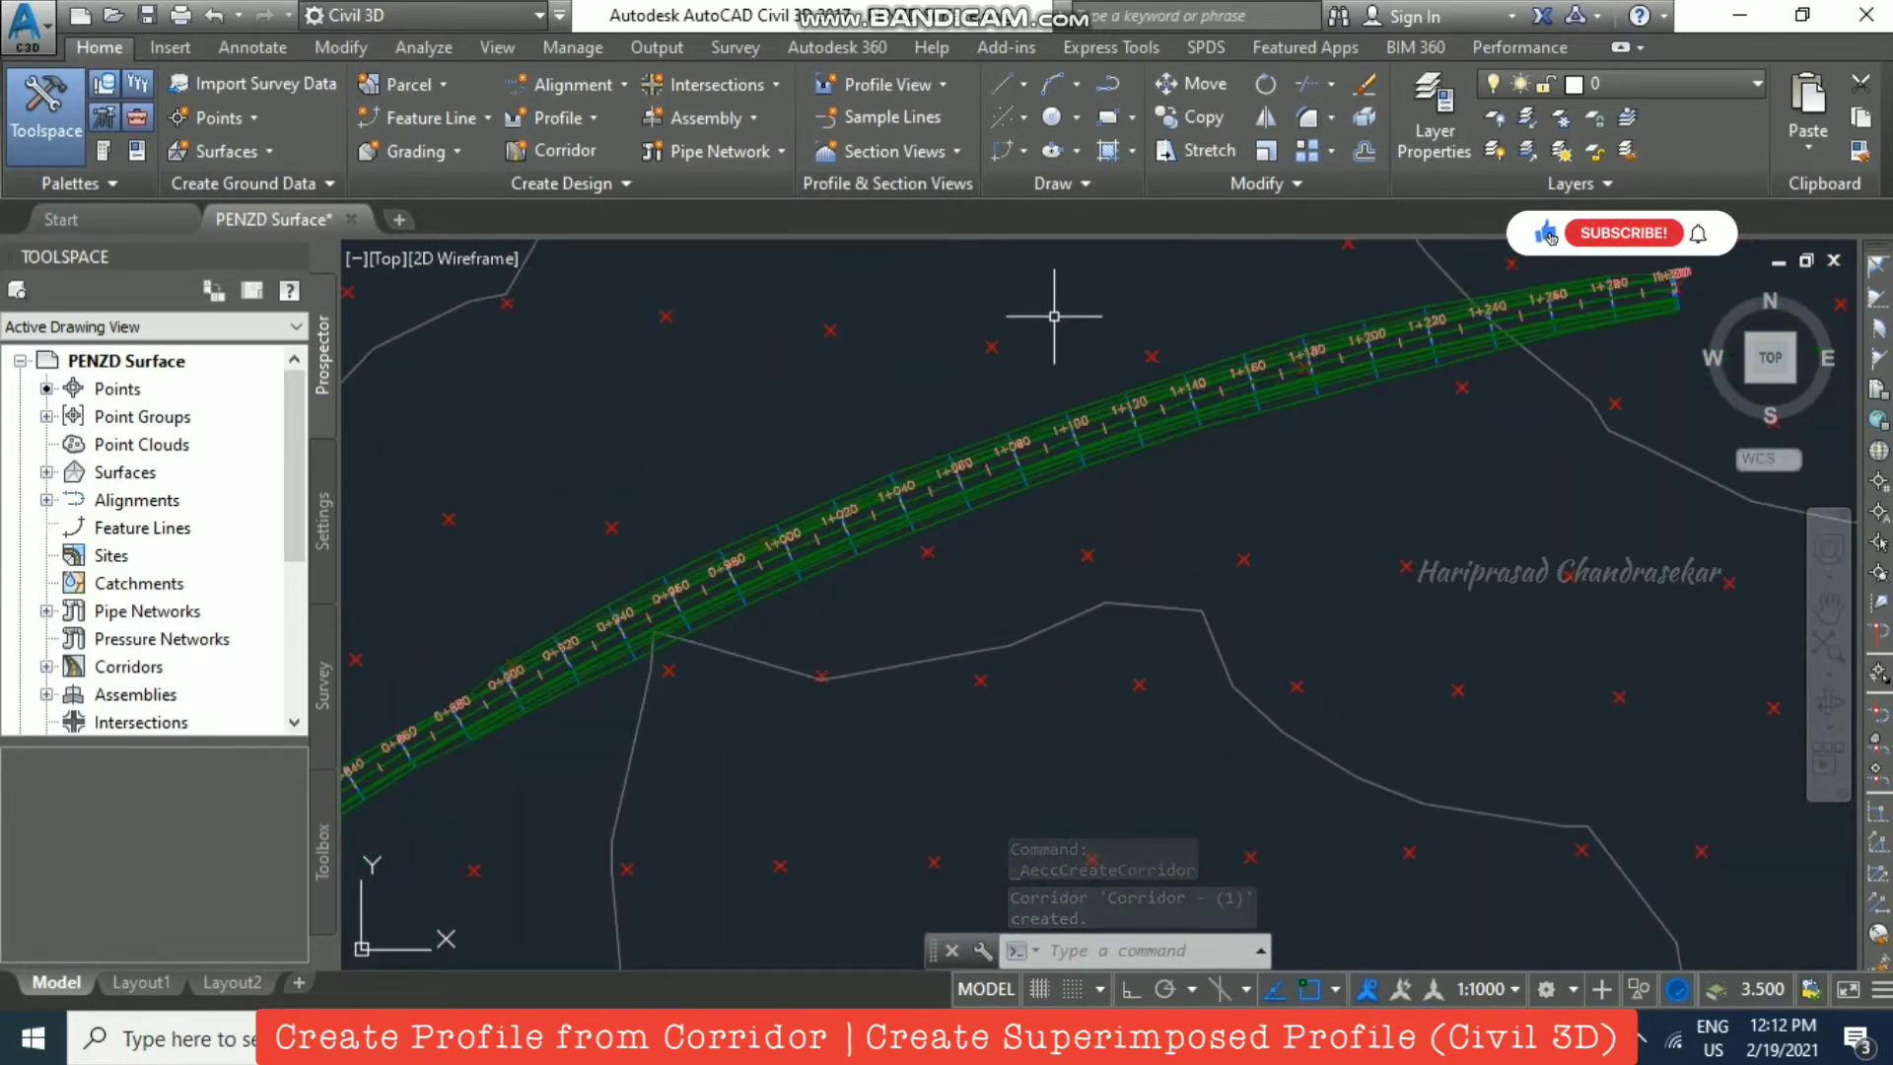
scroll(824, 506, up, 6)
scroll(854, 326, down, 5)
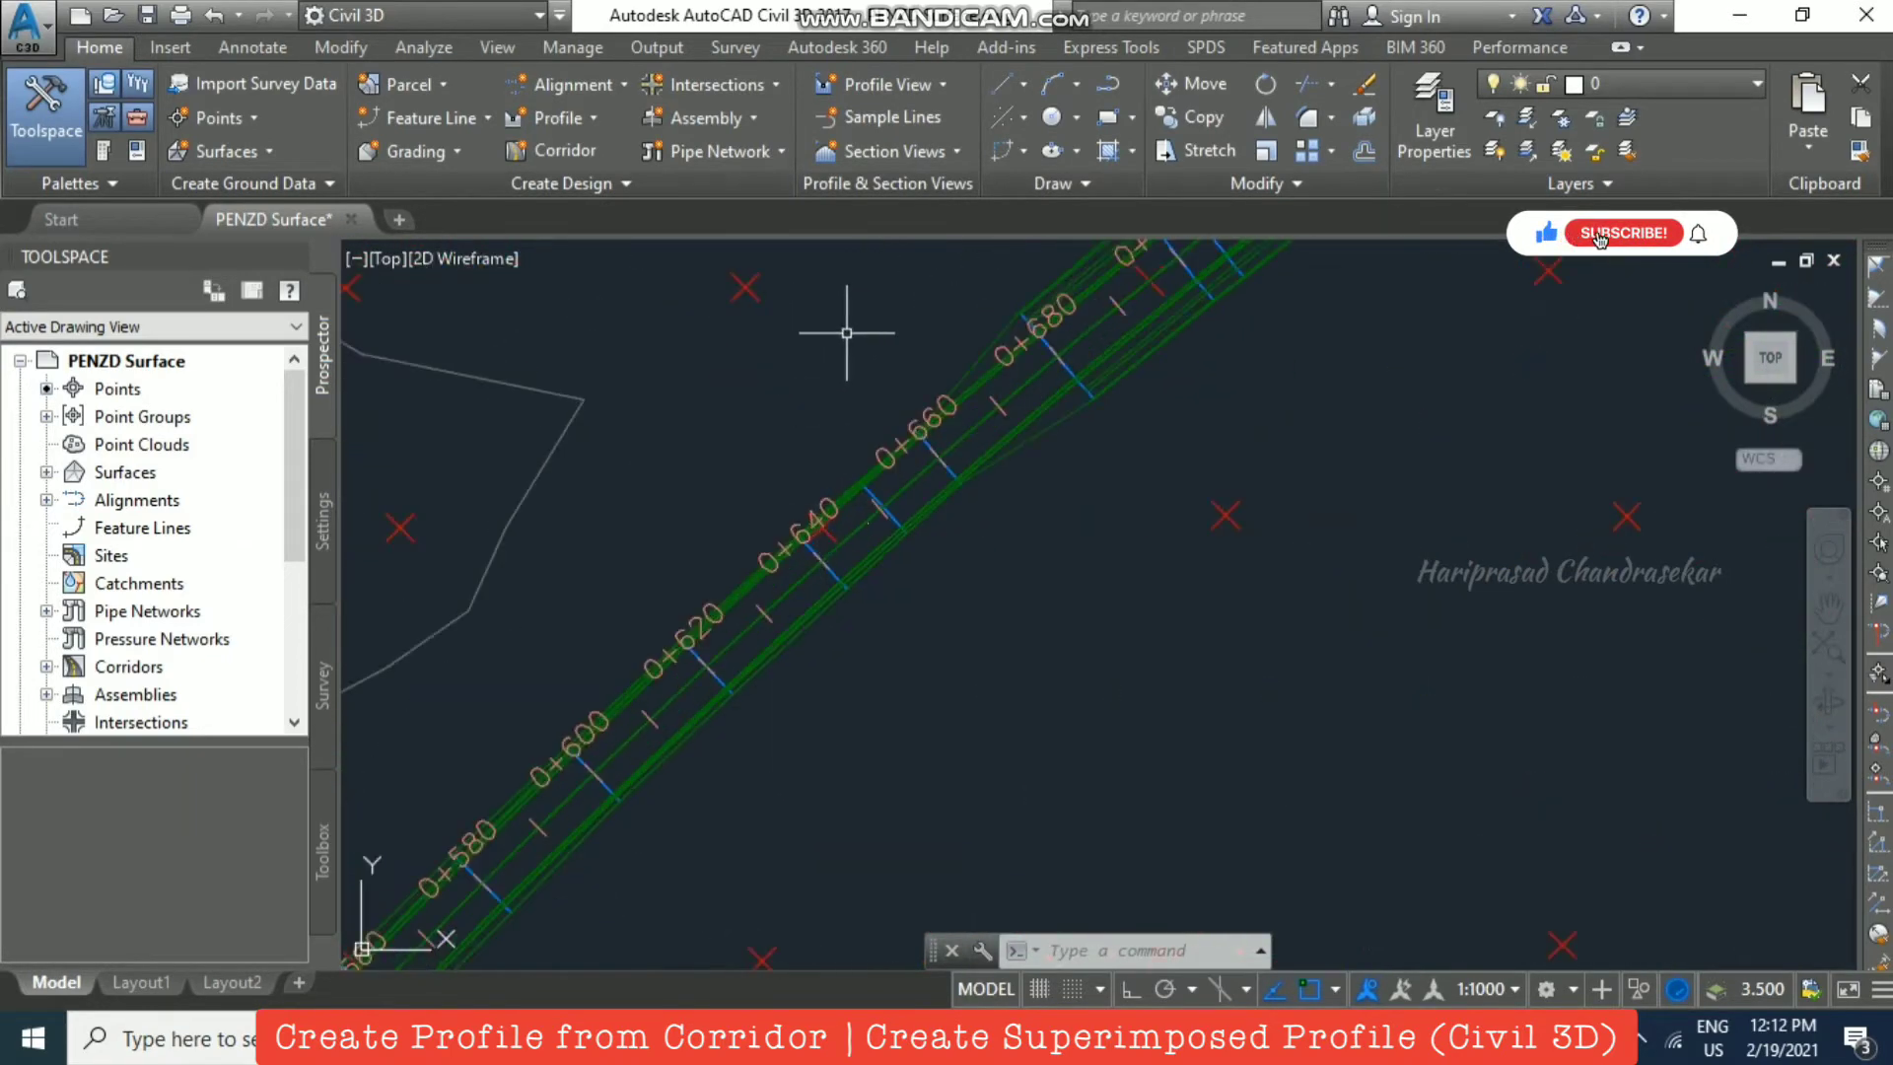
scroll(926, 364, down, 5)
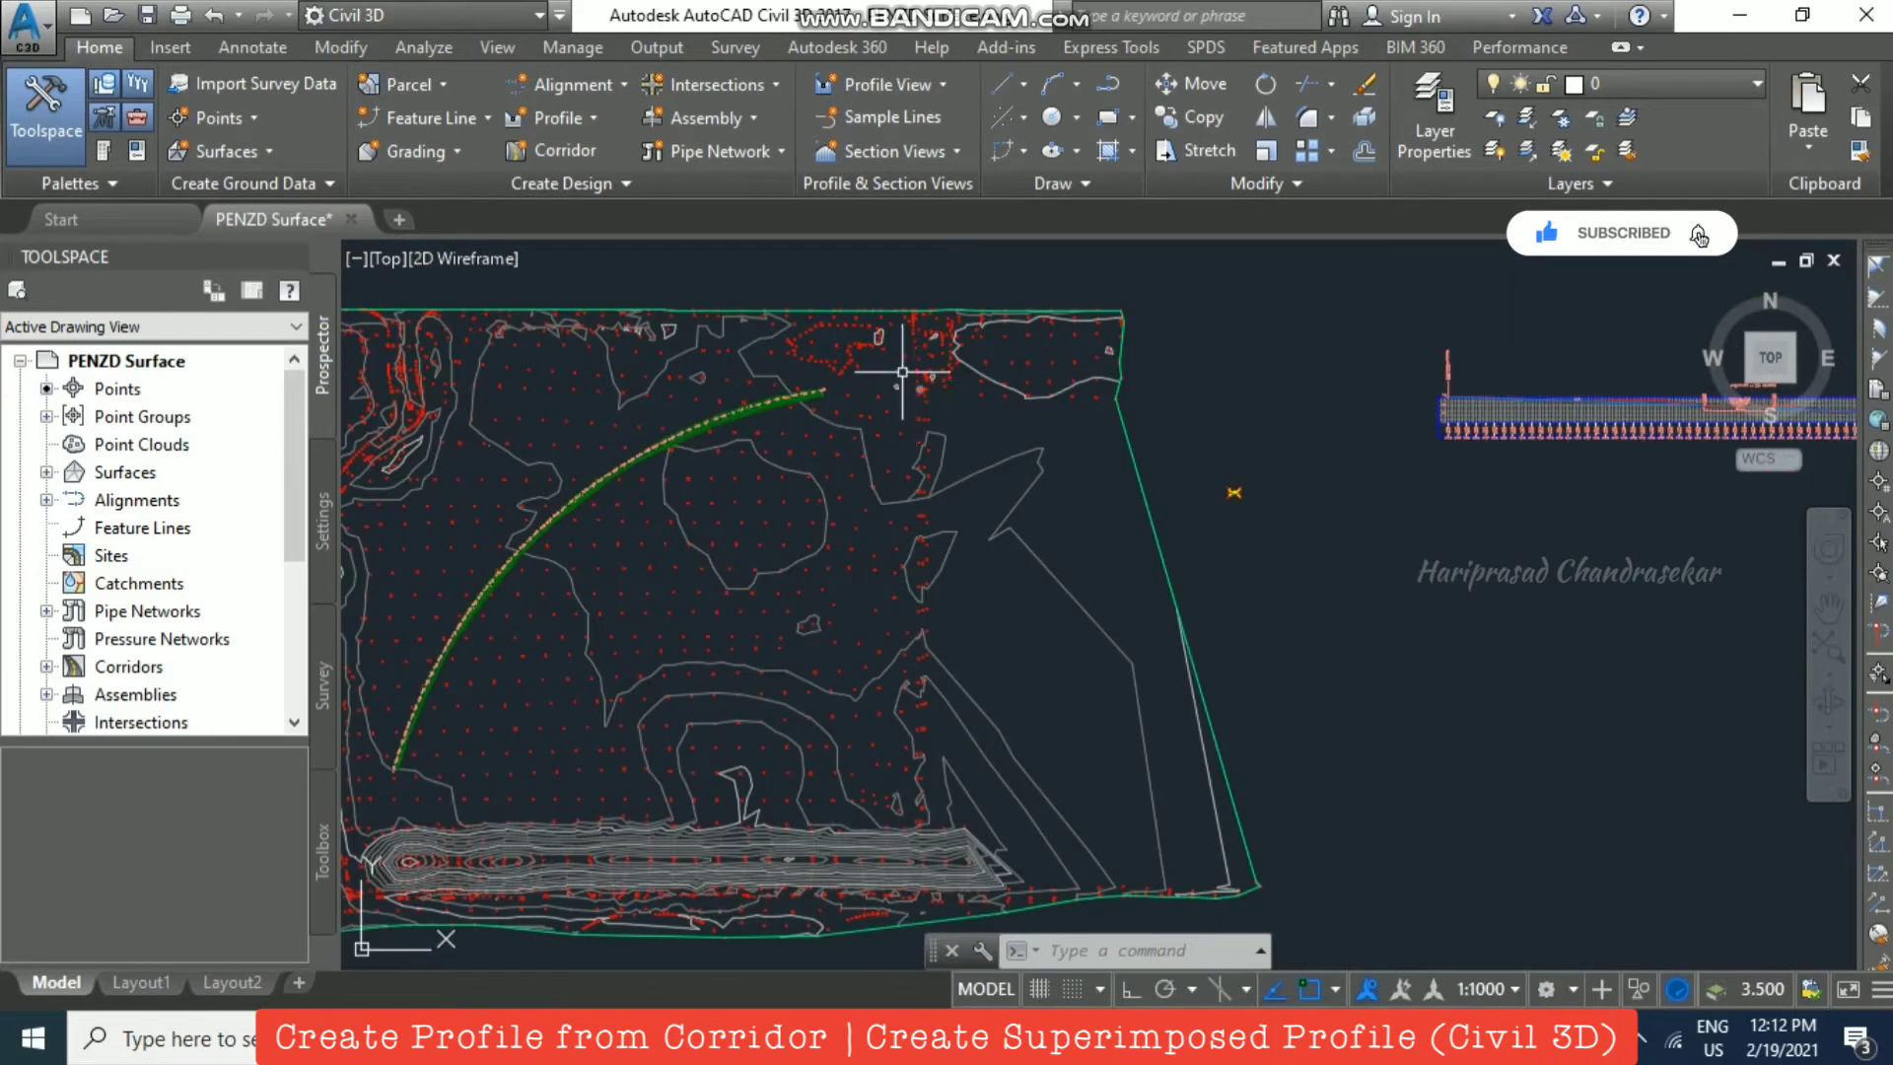
scroll(881, 334, up, 3)
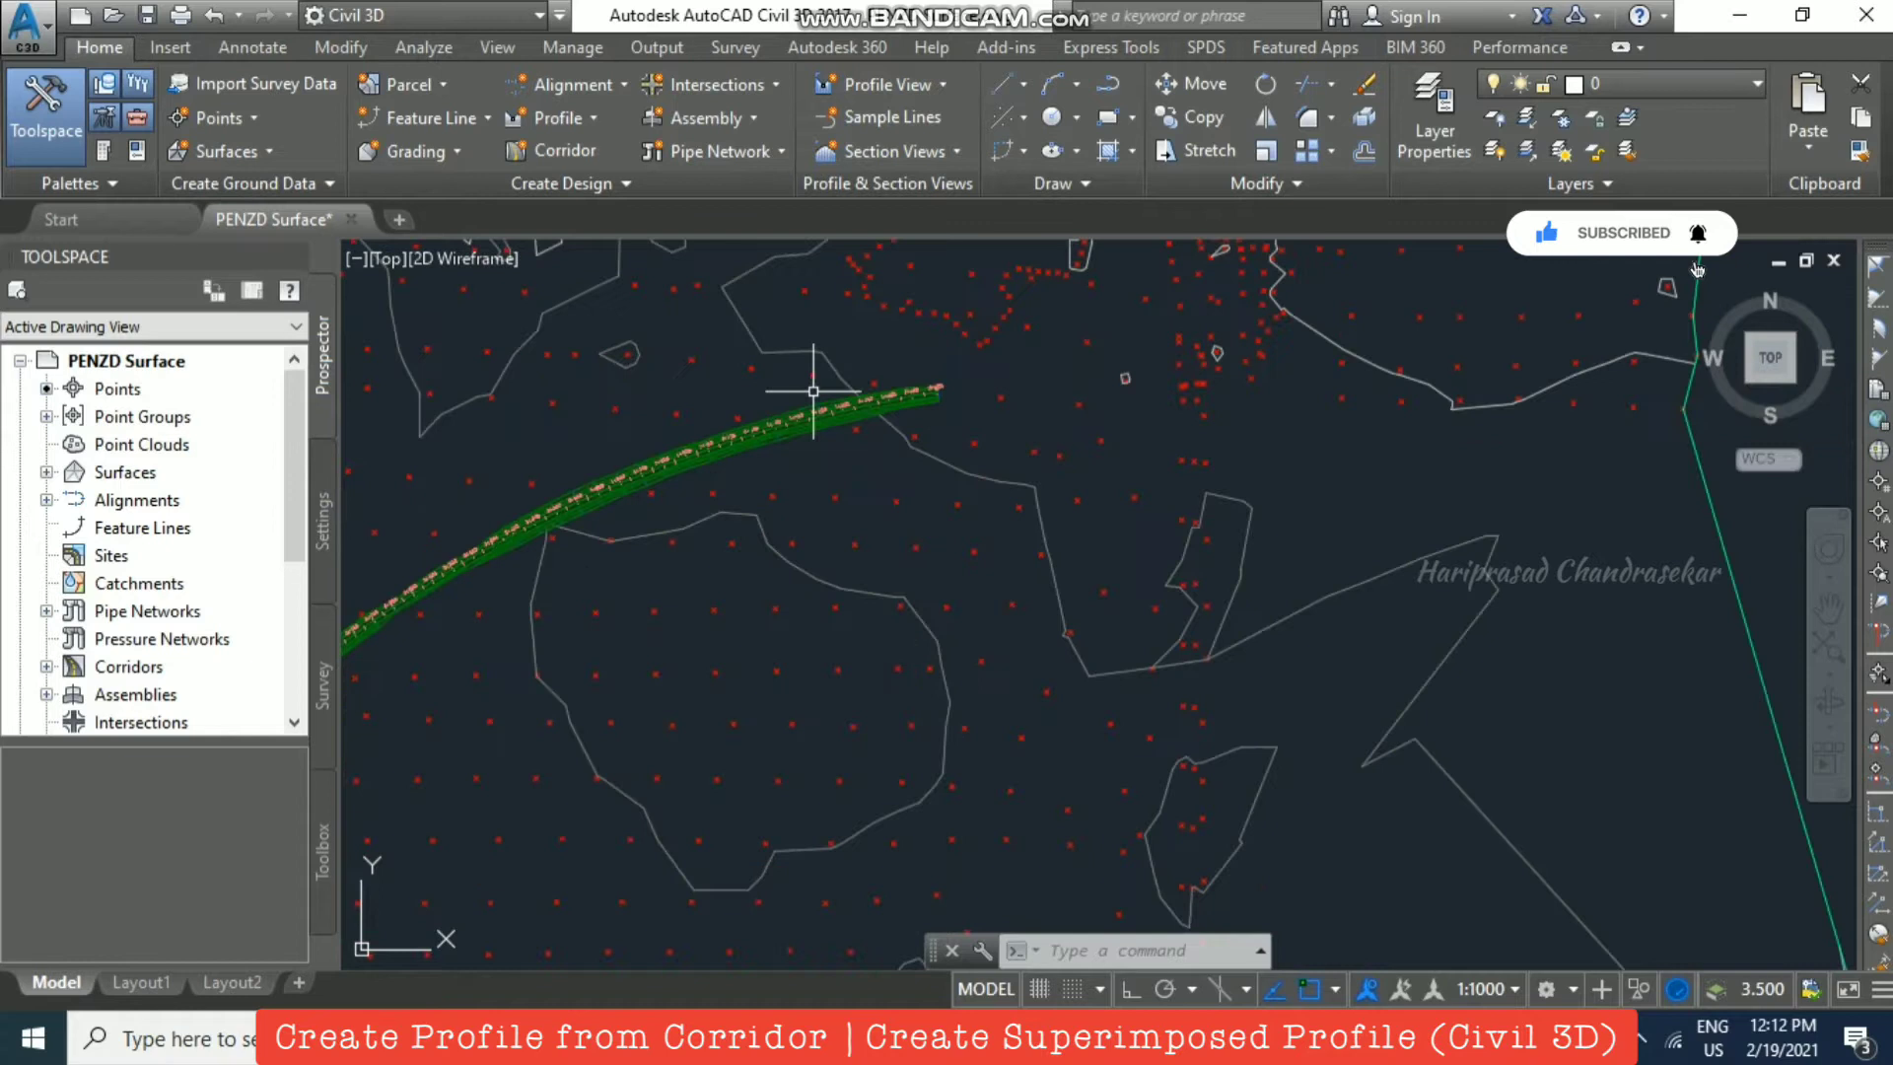
click(589, 118)
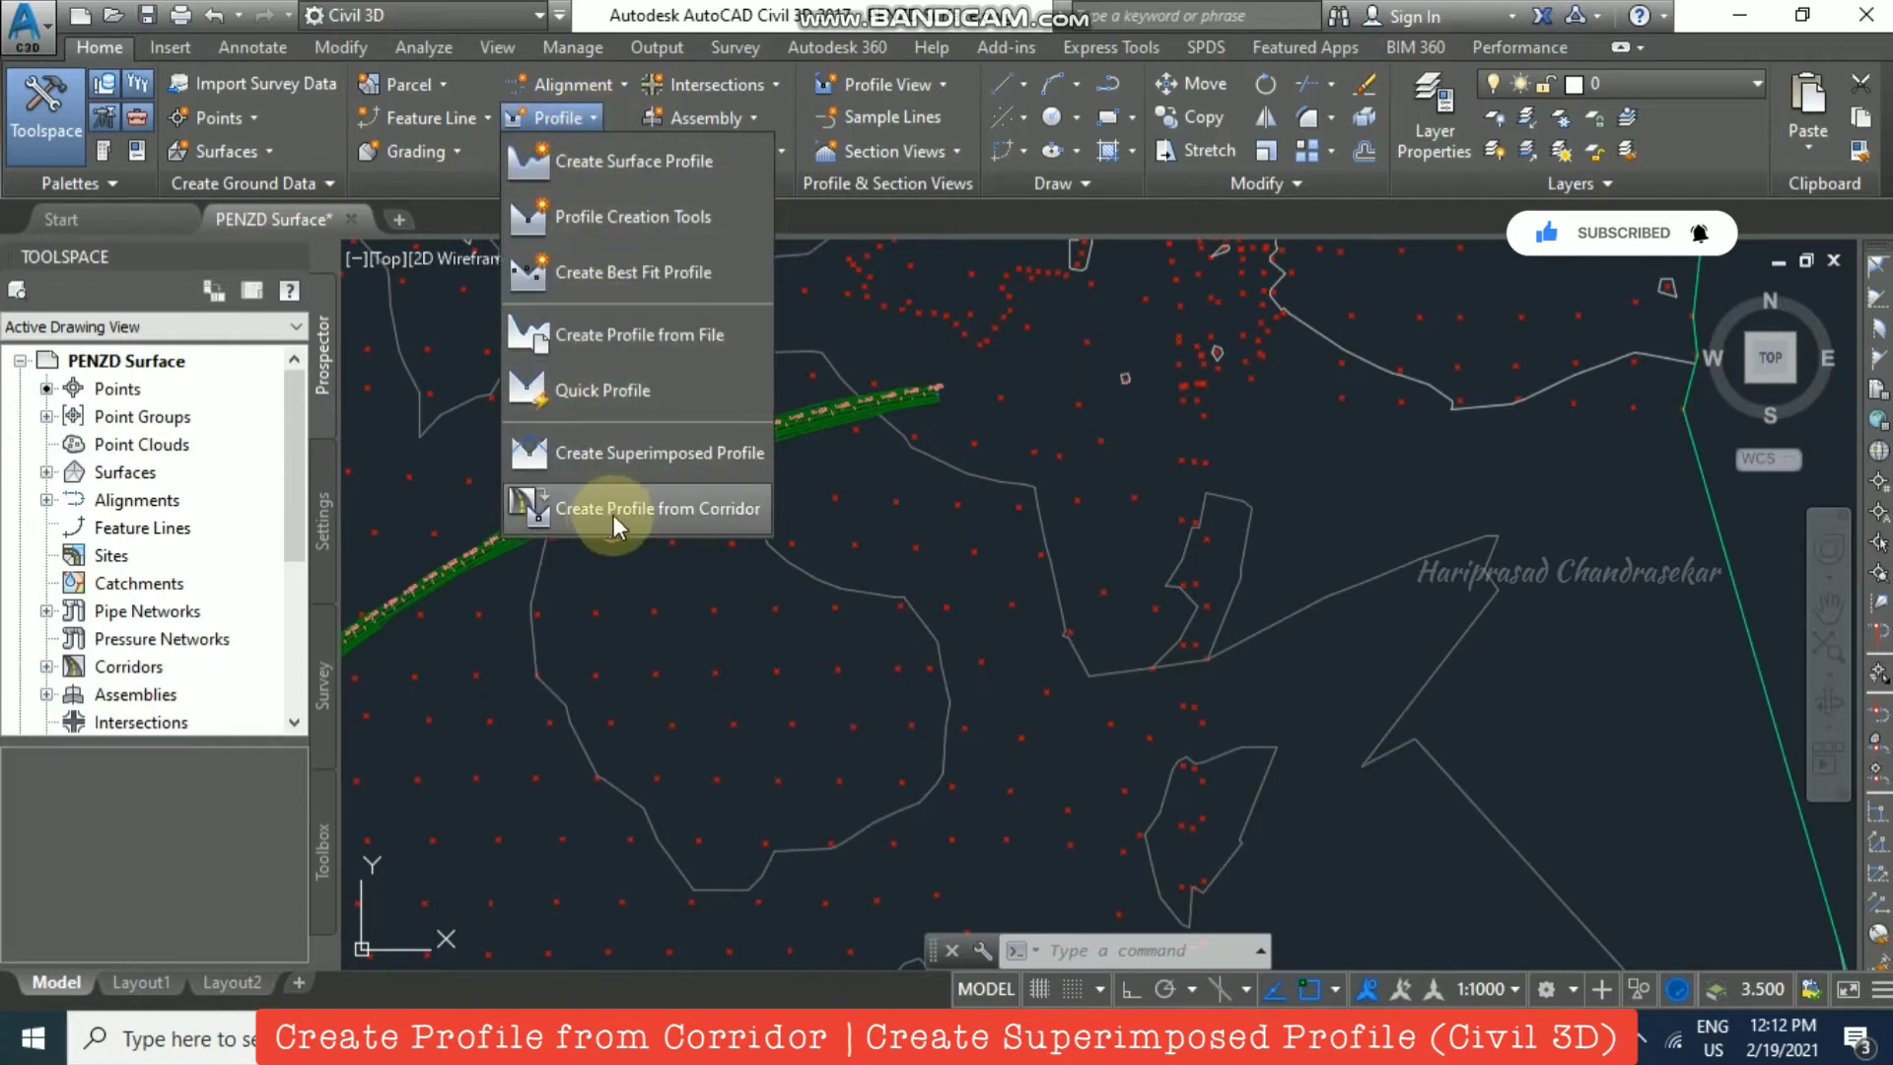
click(662, 507)
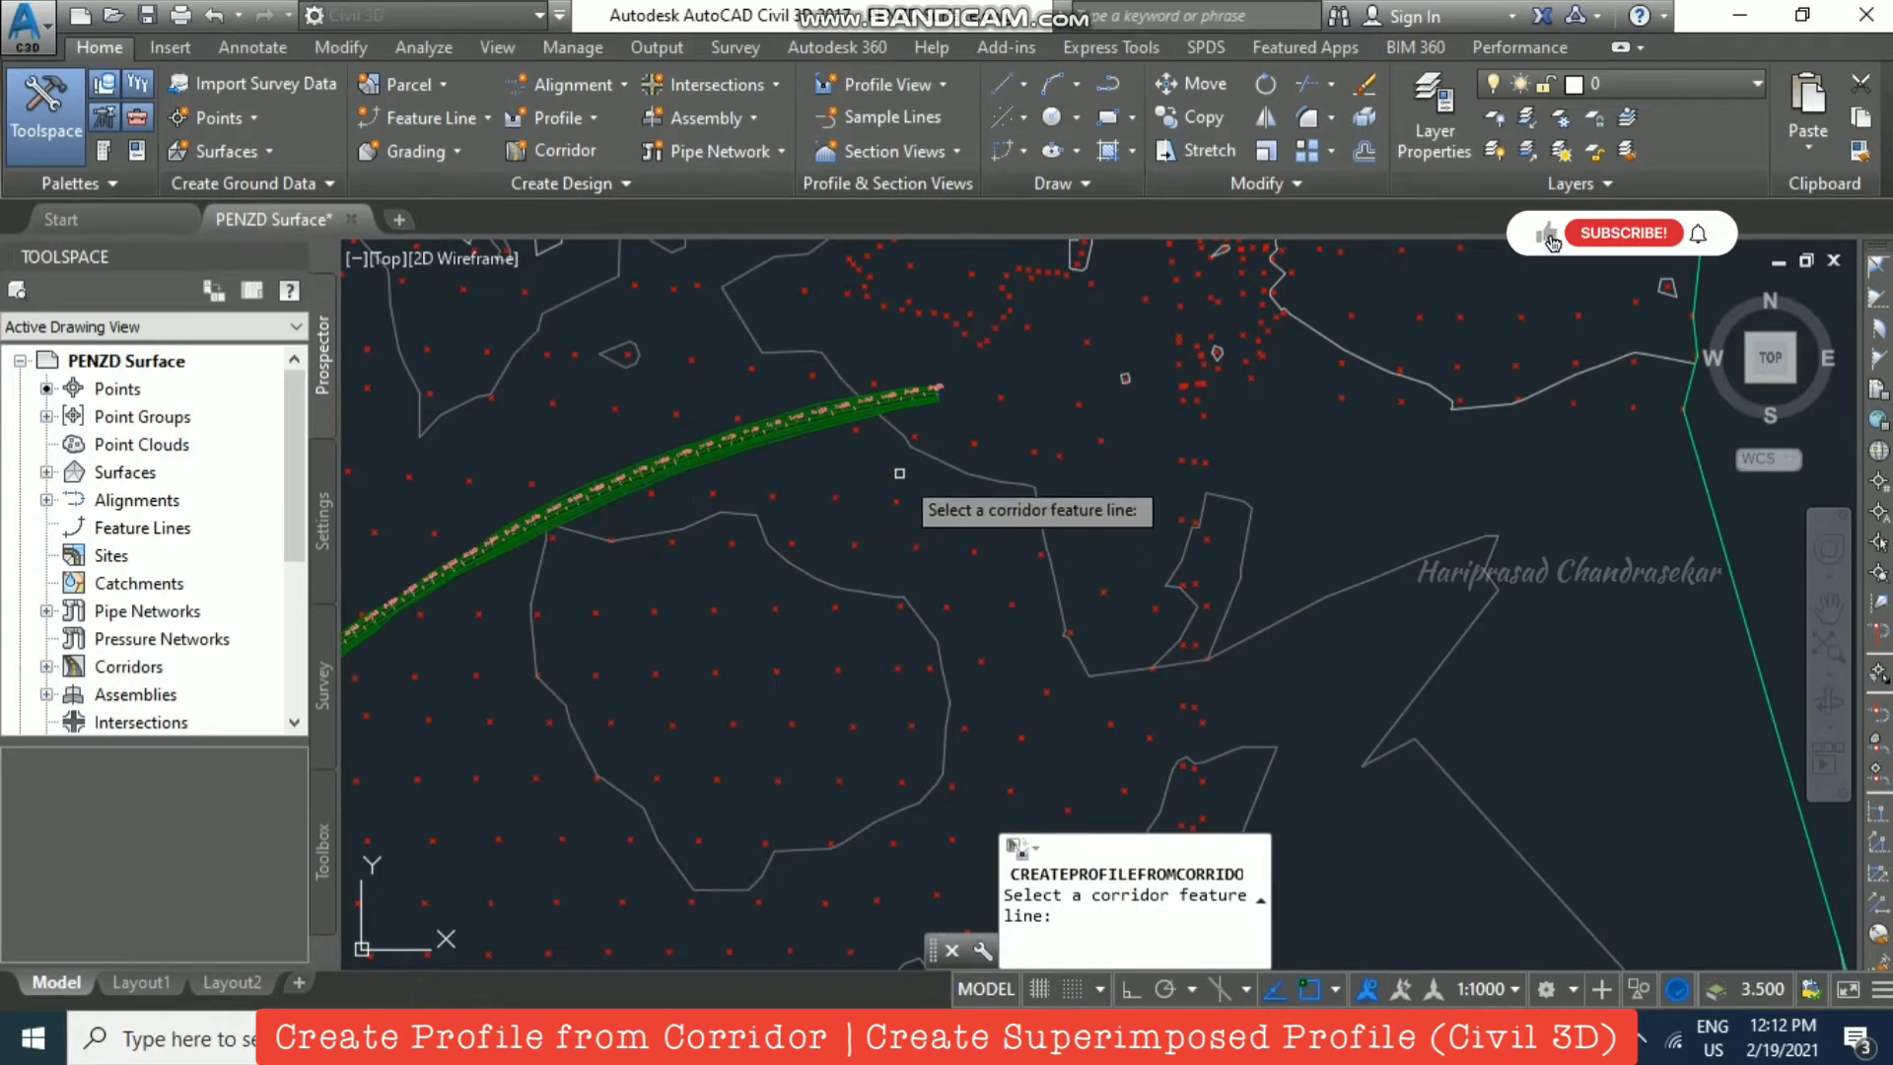
click(874, 406)
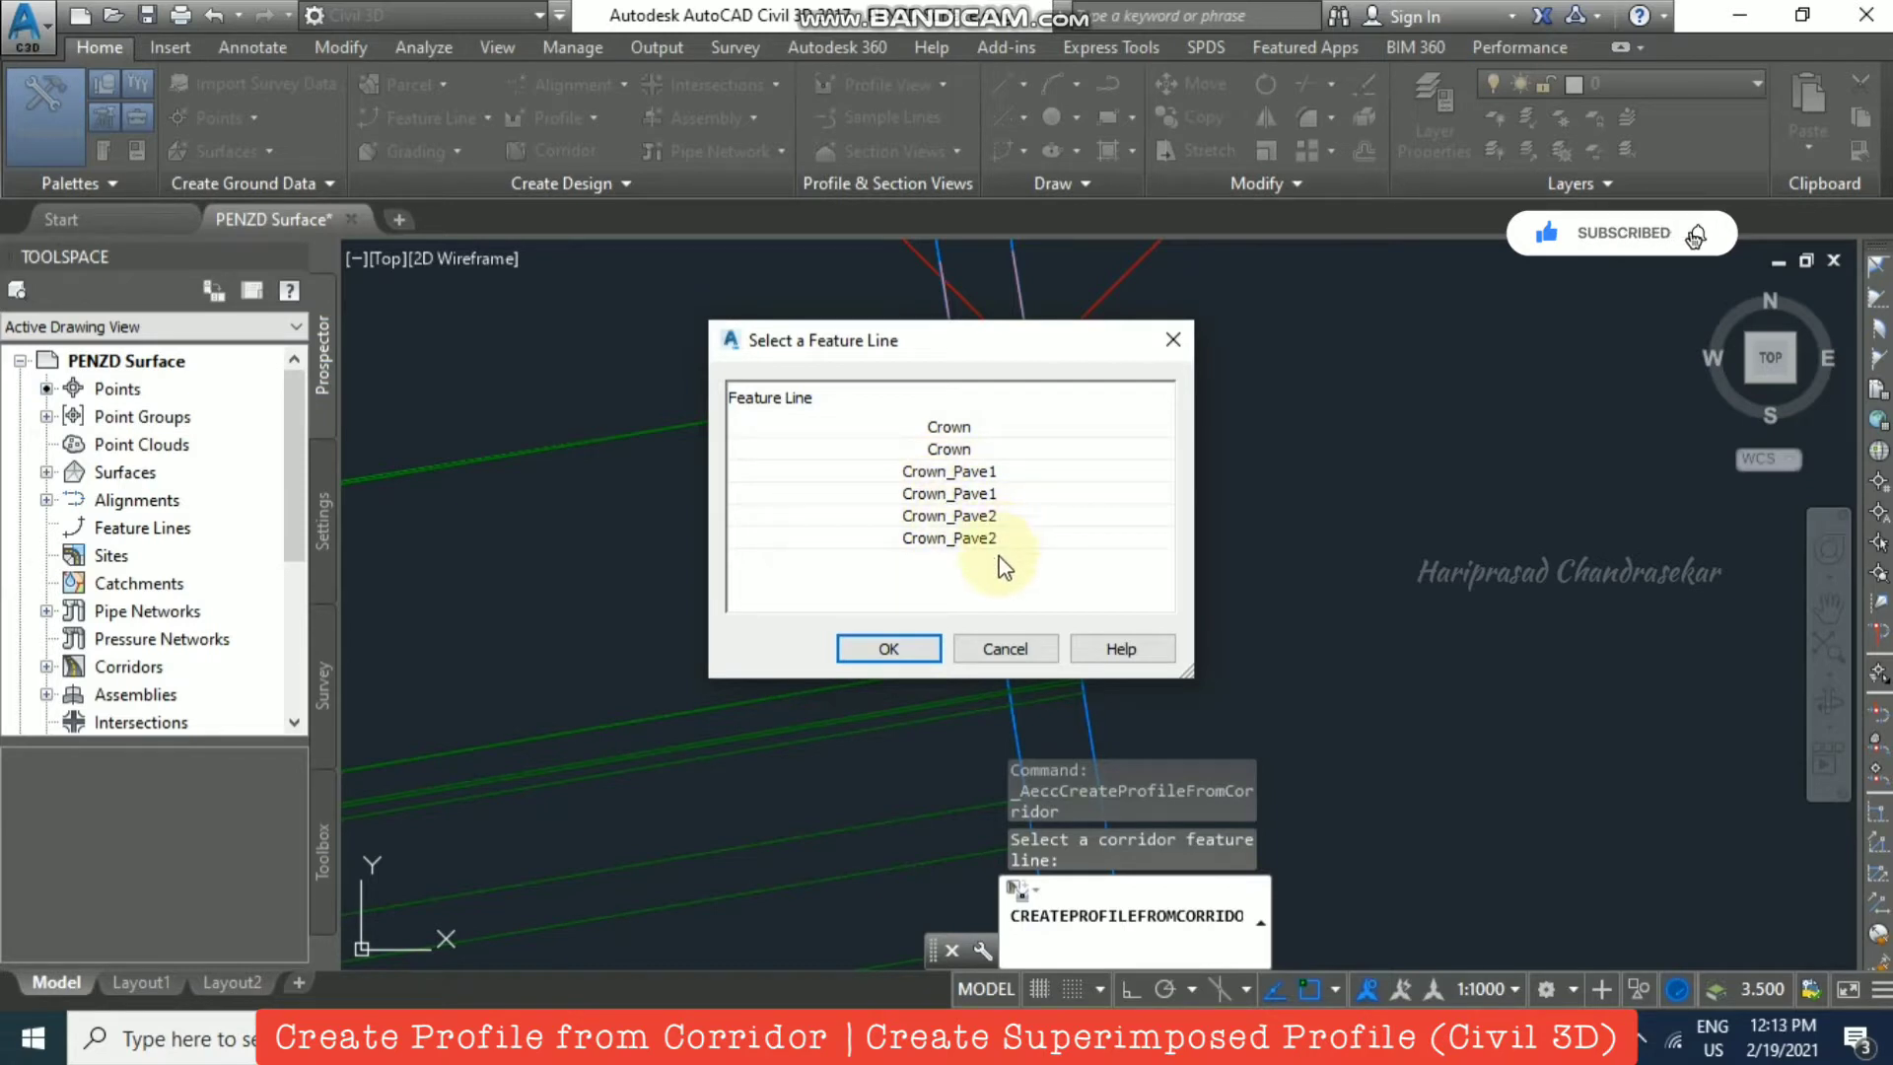
click(938, 471)
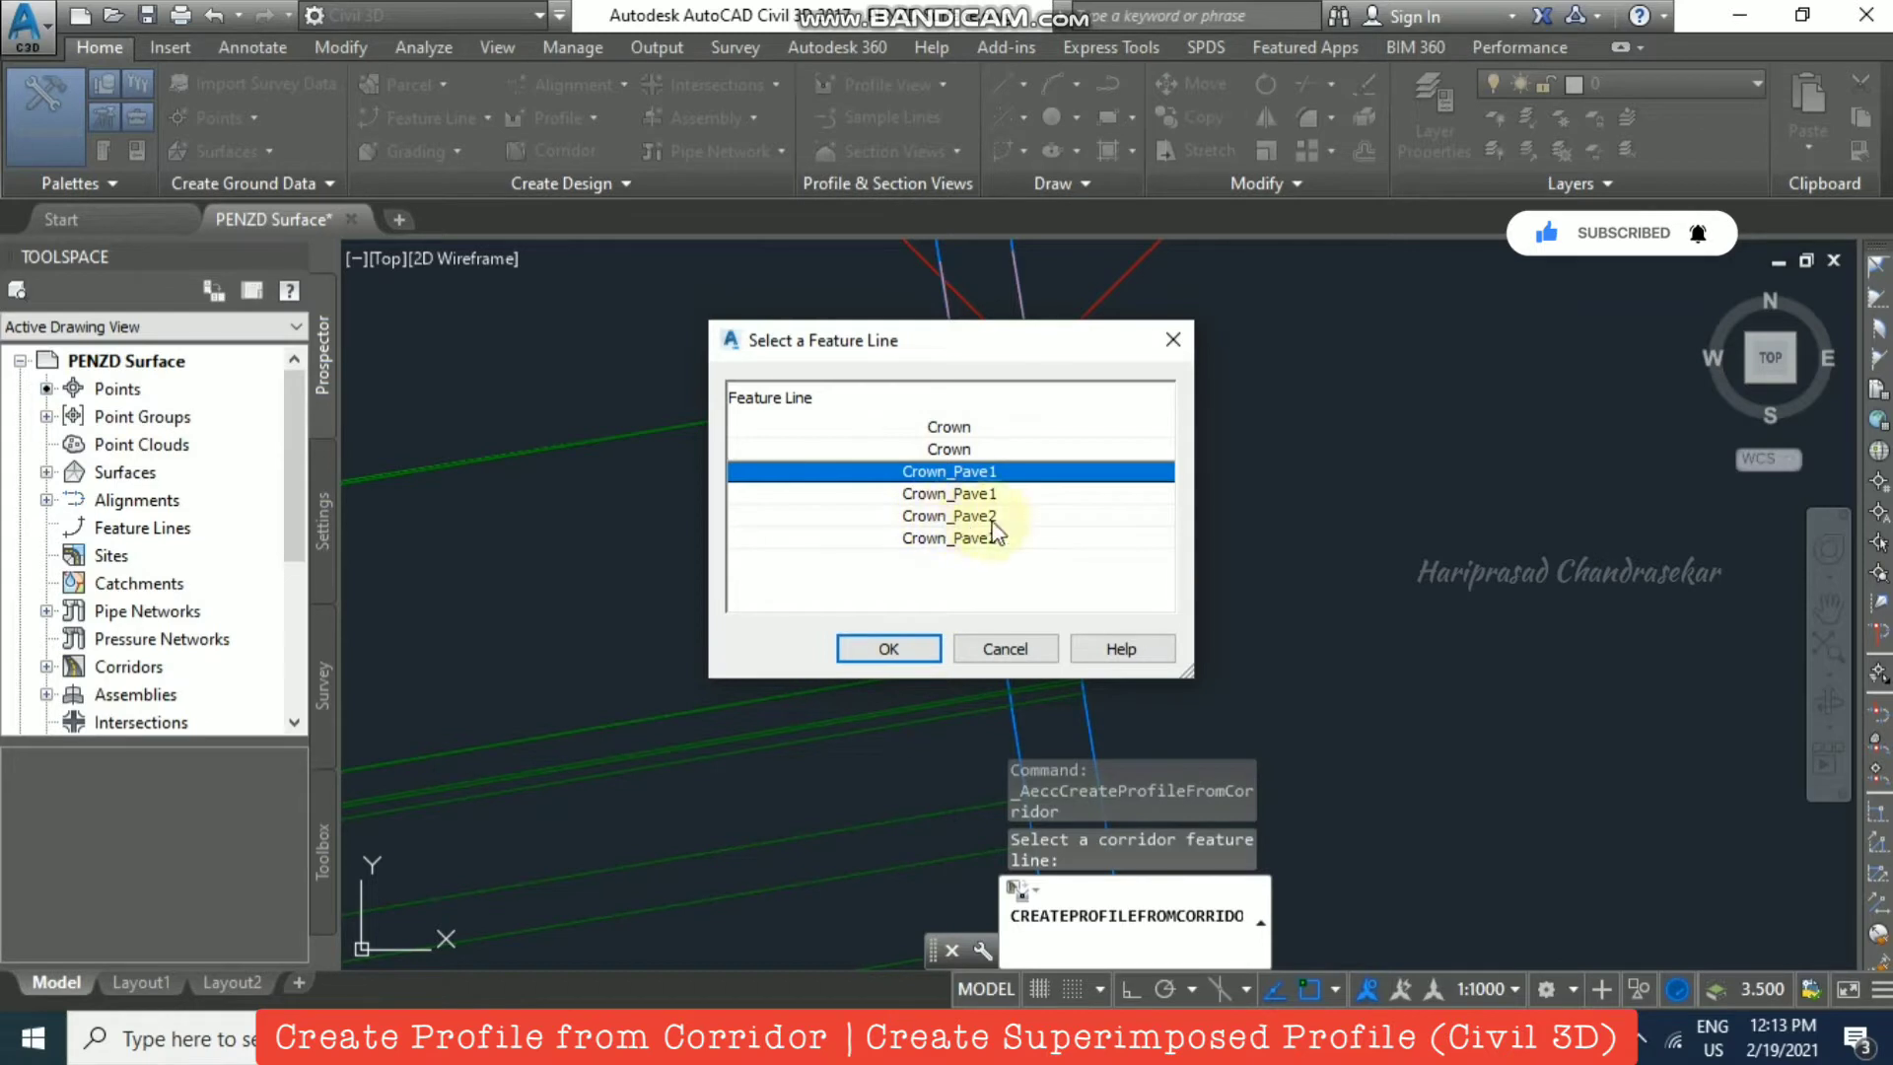
click(917, 647)
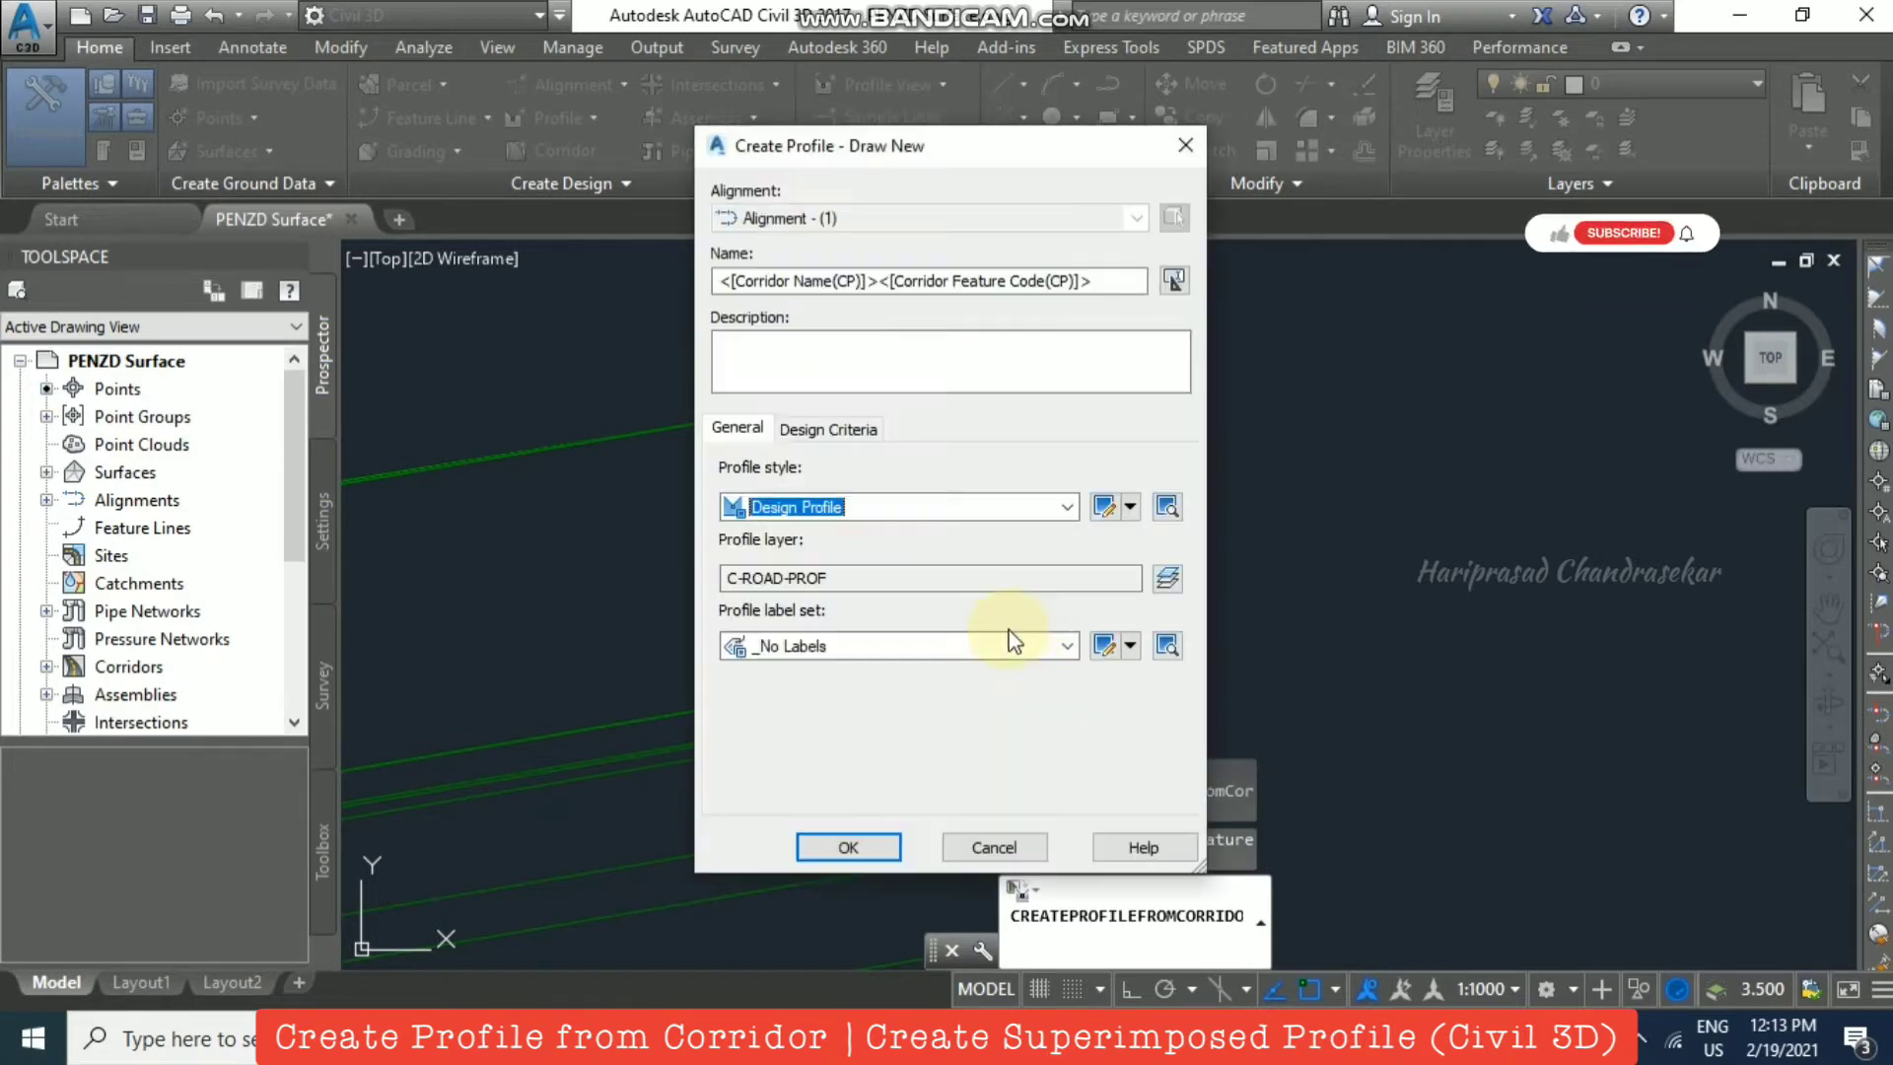
Step: Create the Crown_Pave1 corridor profile with the Left Sample Profile style and the _No Labels label set
click(1067, 507)
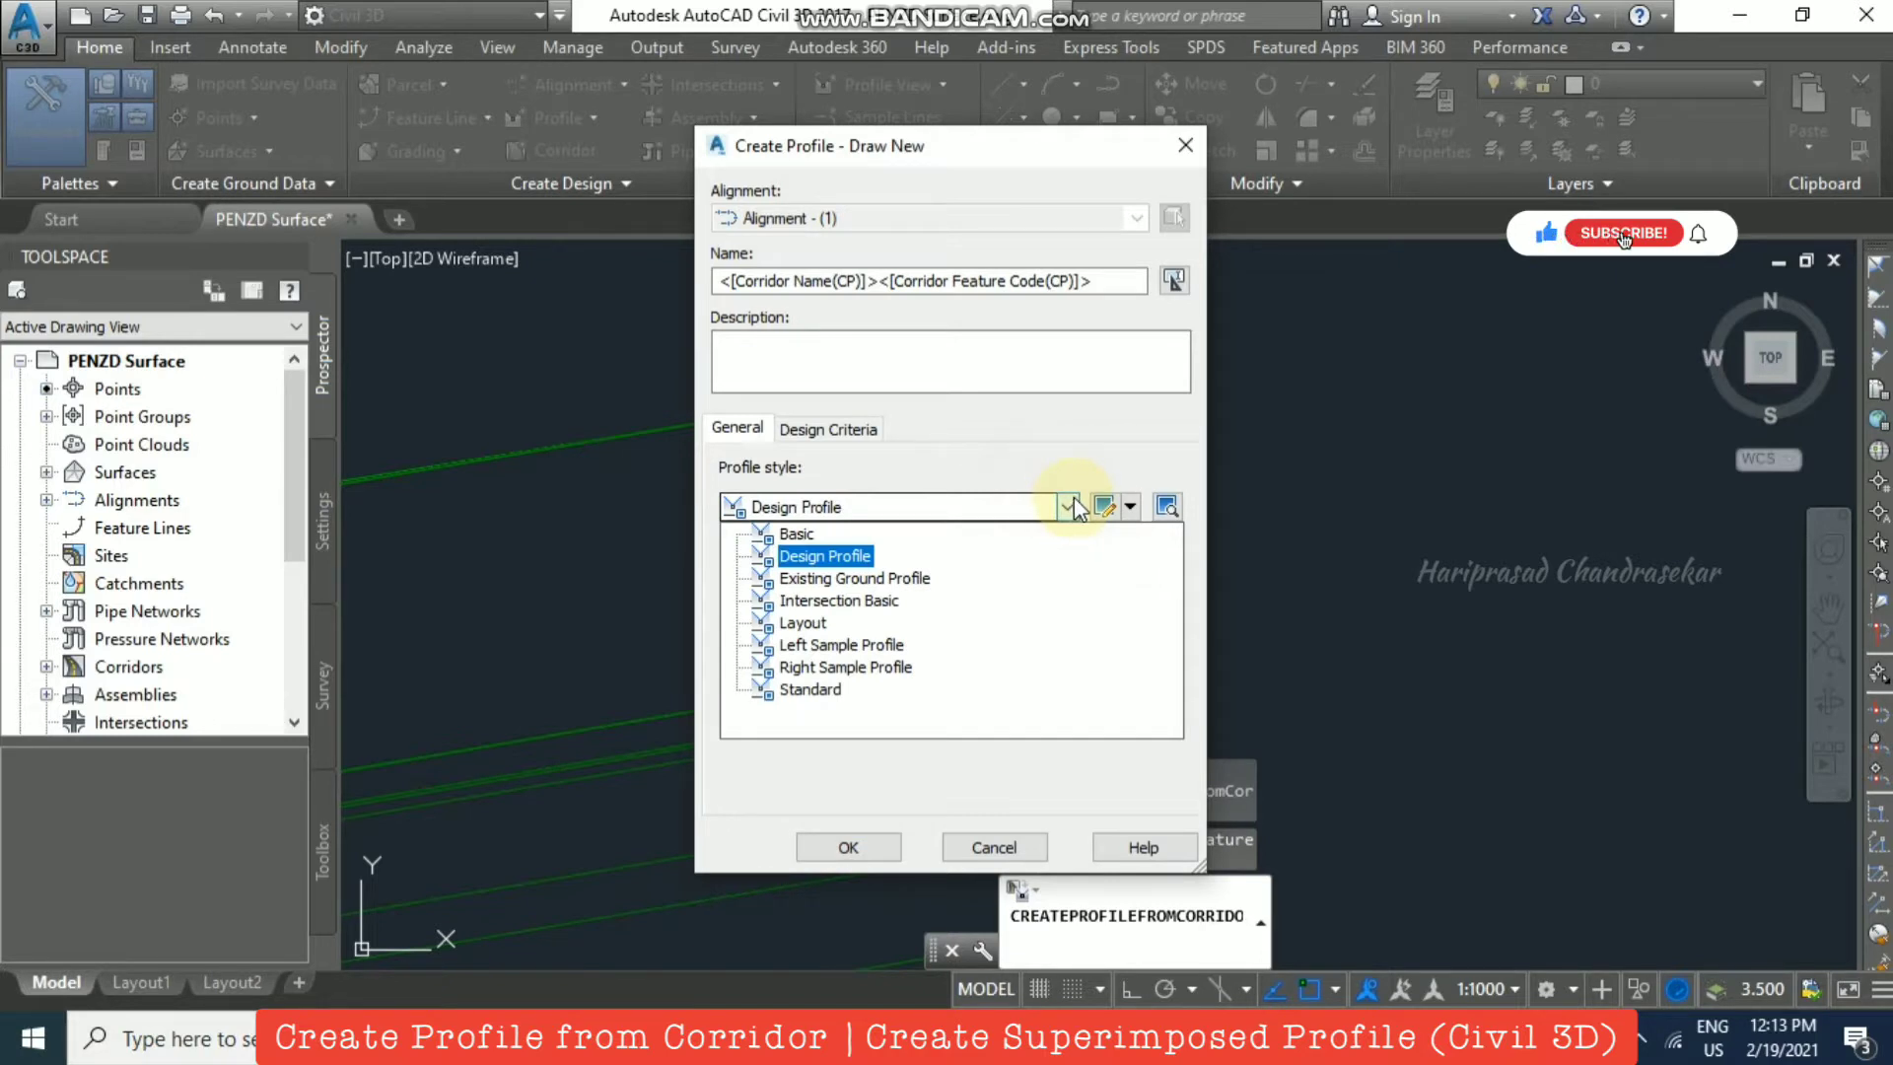
click(884, 646)
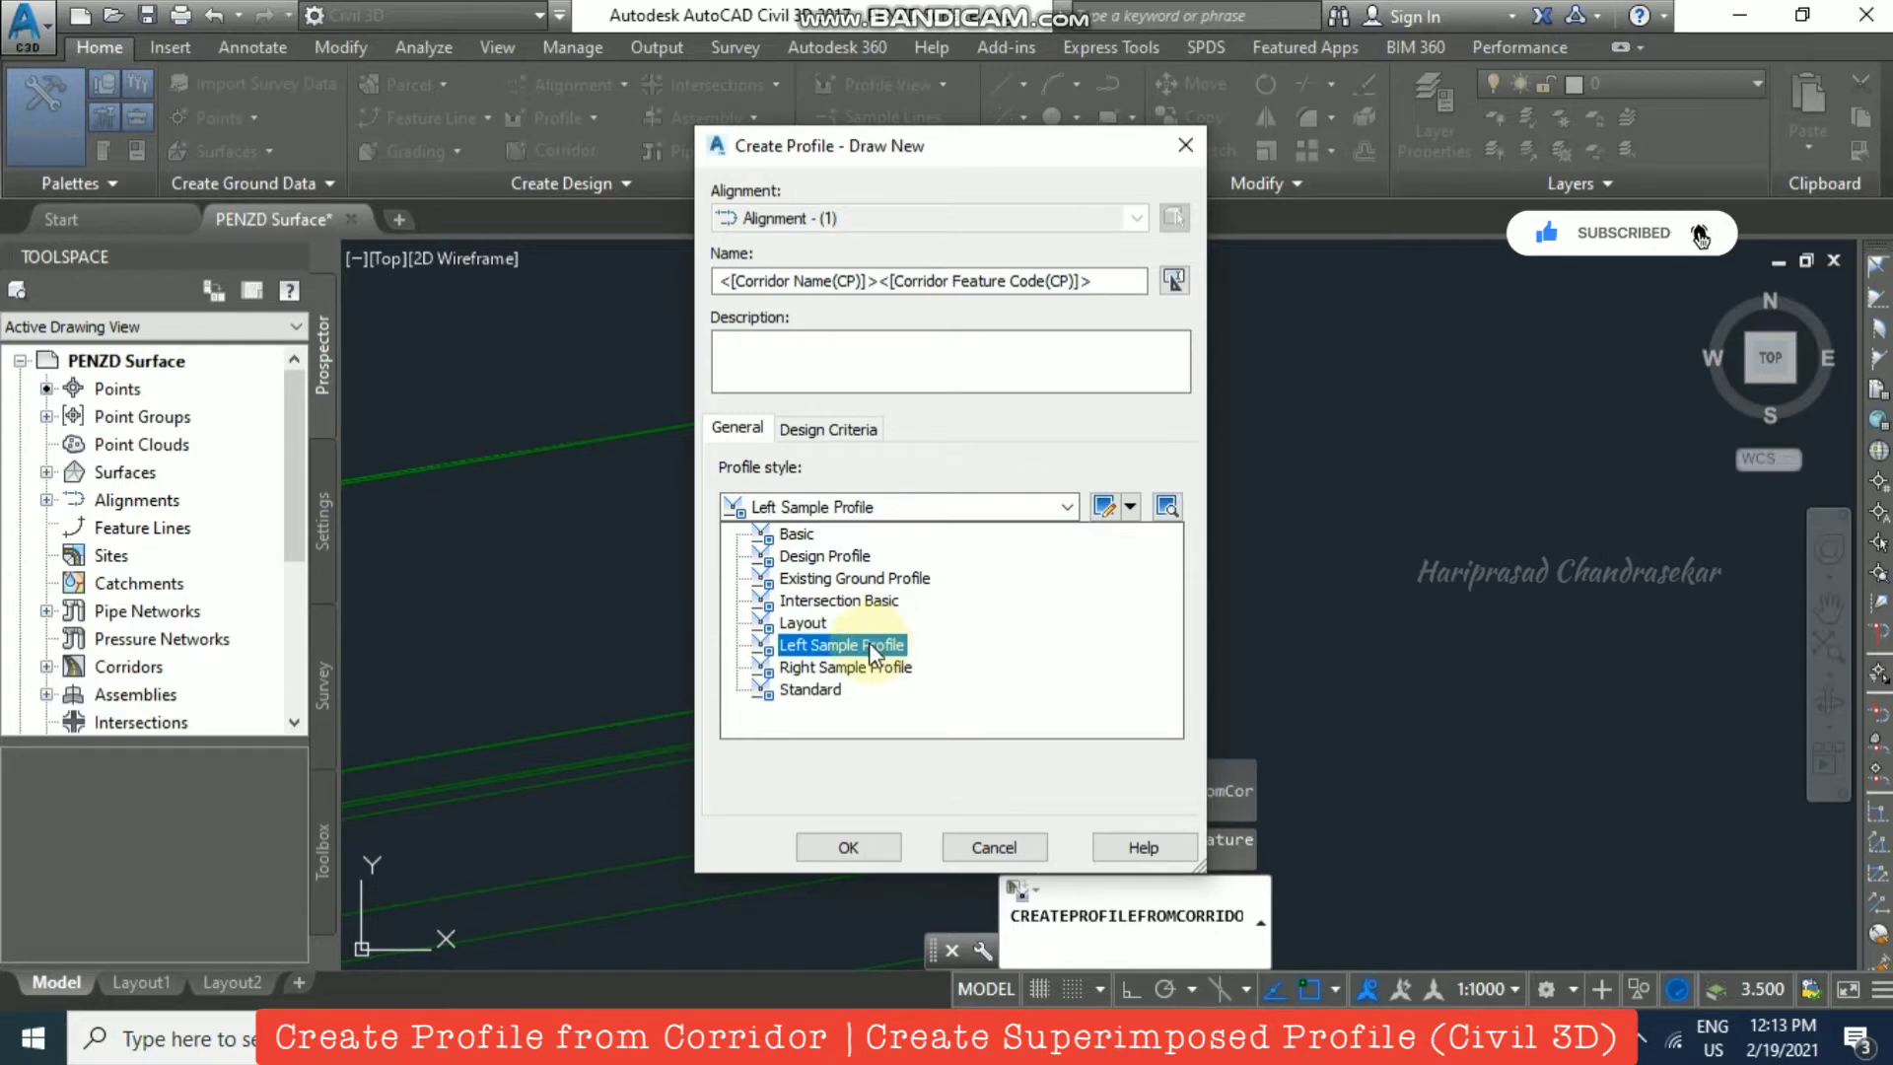
click(869, 645)
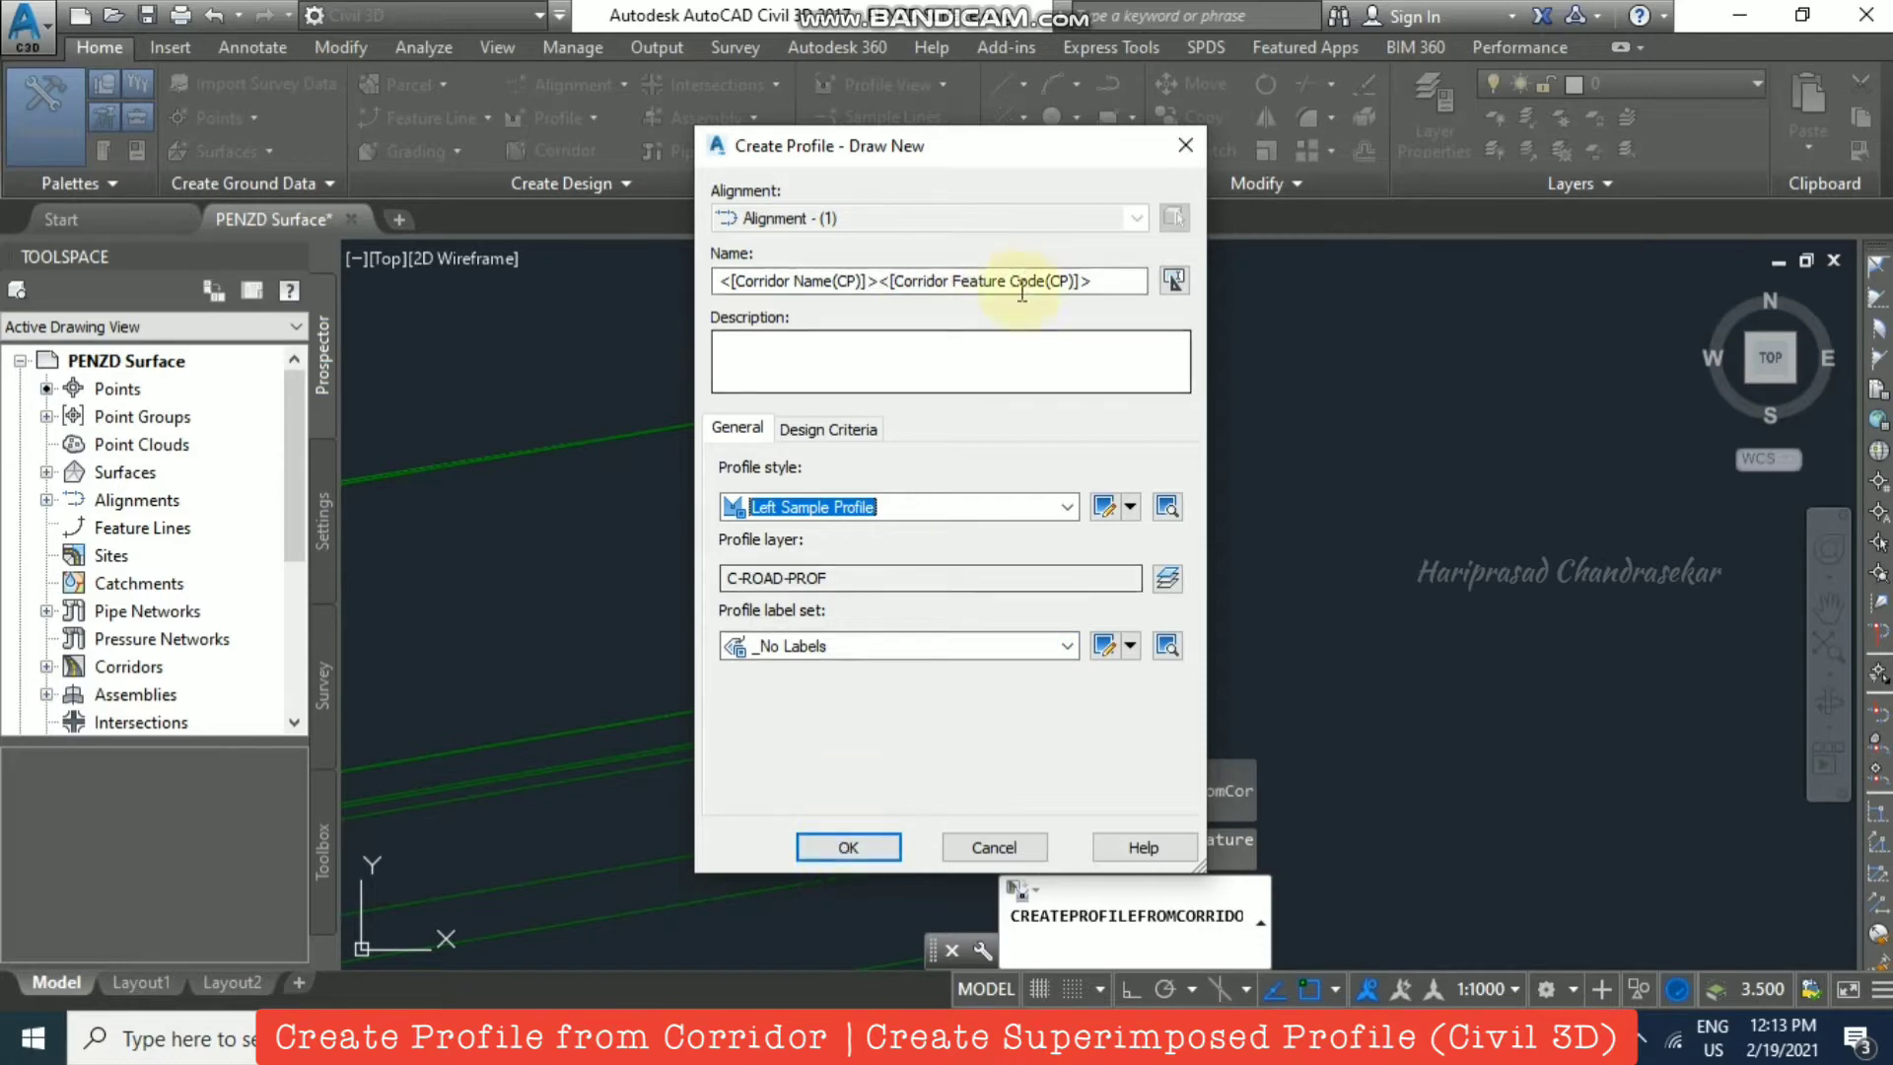
click(867, 847)
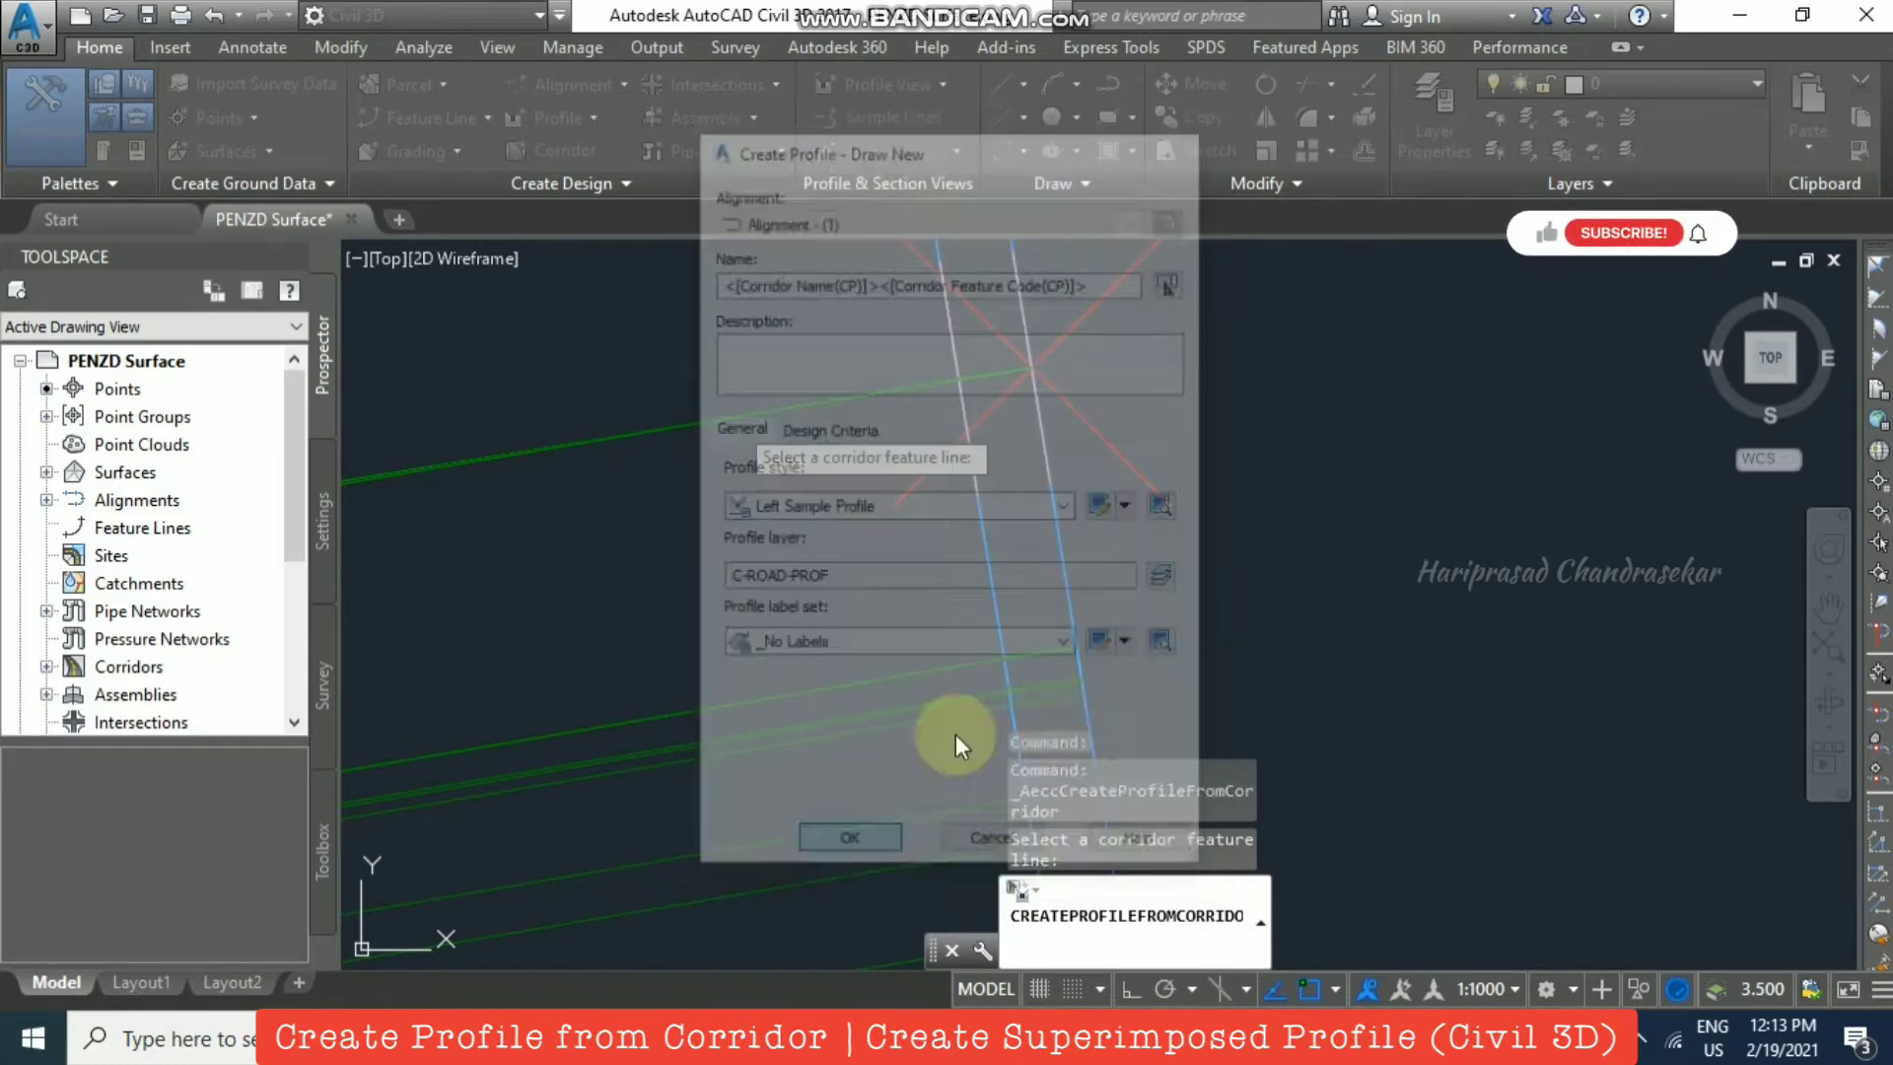
Step: End the corridor profile command and compare the new Crown_Pave1 profile with the design profile around station 0+780
middle_drag(1263, 596, 744, 506)
scroll(744, 493, down, 10)
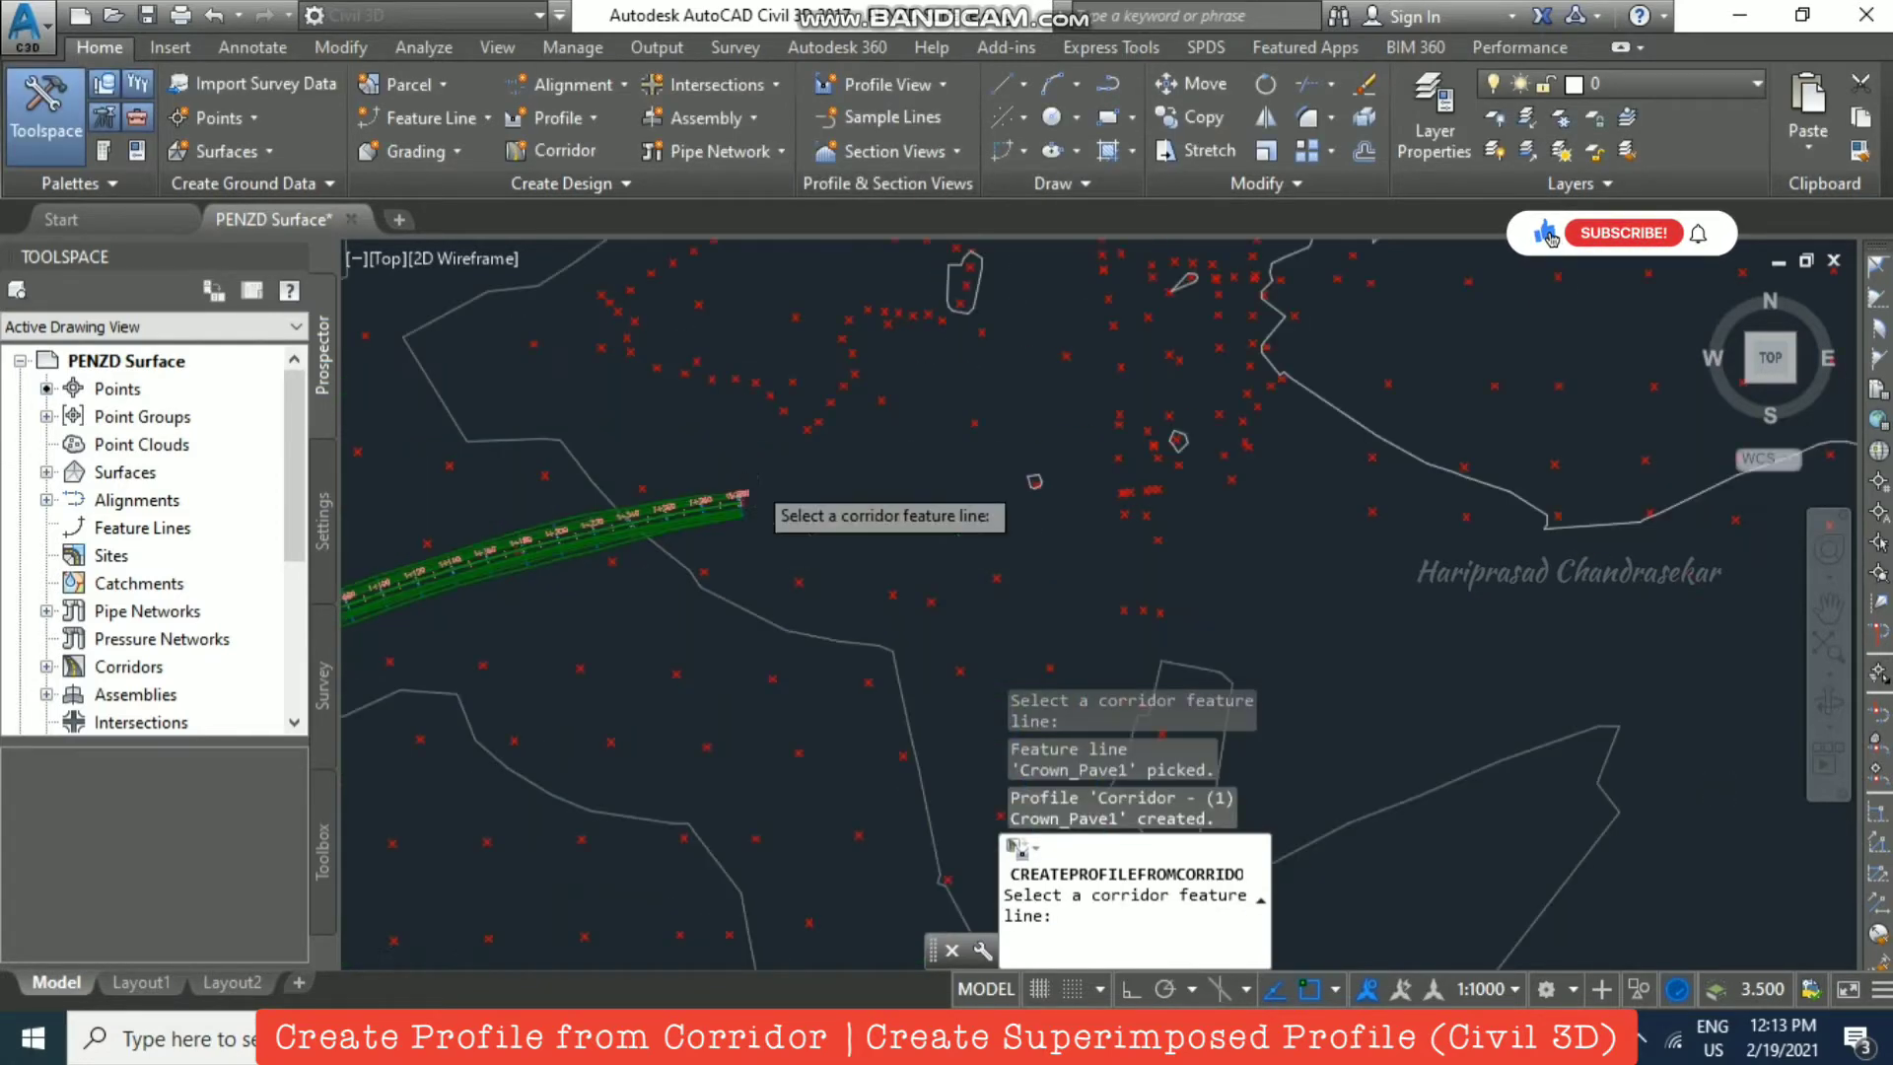
middle_drag(1331, 629, 784, 526)
scroll(1605, 412, up, 6)
middle_drag(1587, 438, 1050, 493)
scroll(1351, 549, up, 5)
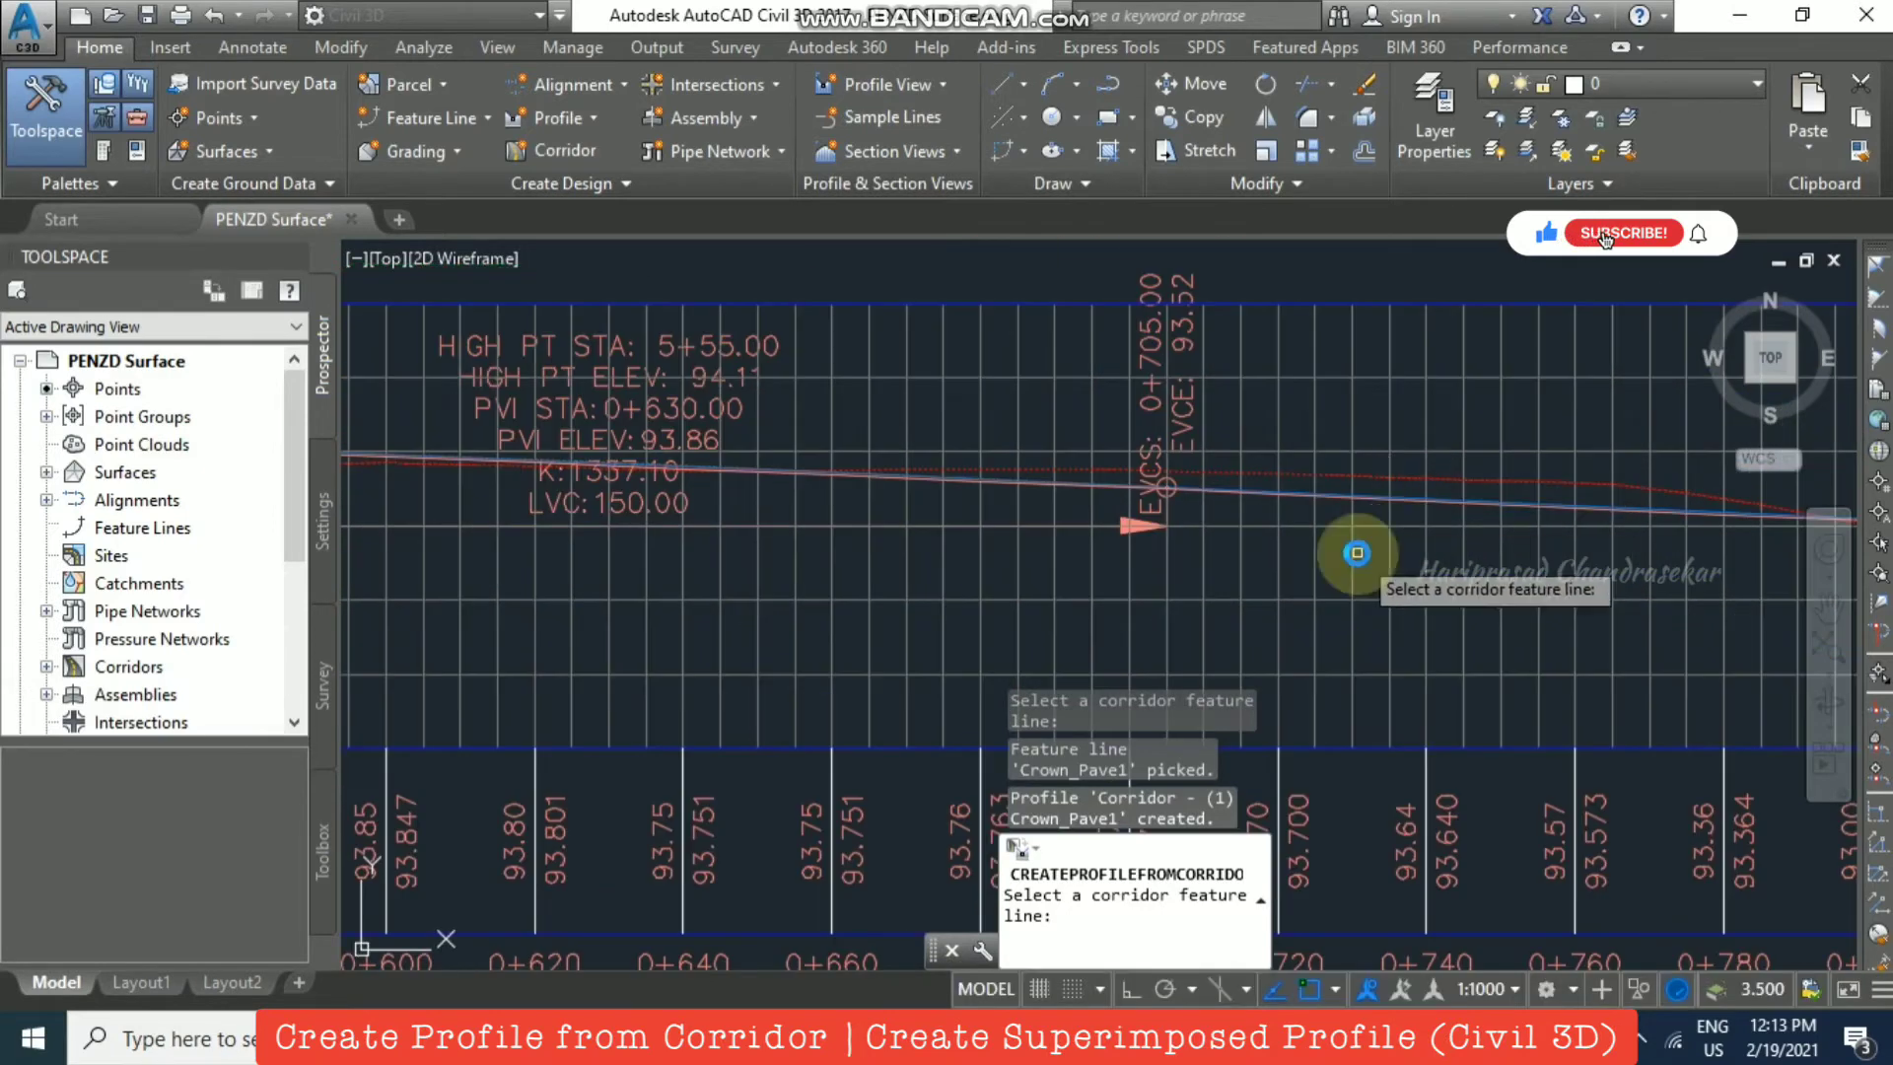
scroll(1322, 549, up, 3)
key(Escape)
scroll(1062, 437, down, 6)
middle_drag(1267, 456, 1084, 490)
scroll(1273, 364, down, 2)
scroll(1232, 412, up, 6)
scroll(1255, 511, up, 4)
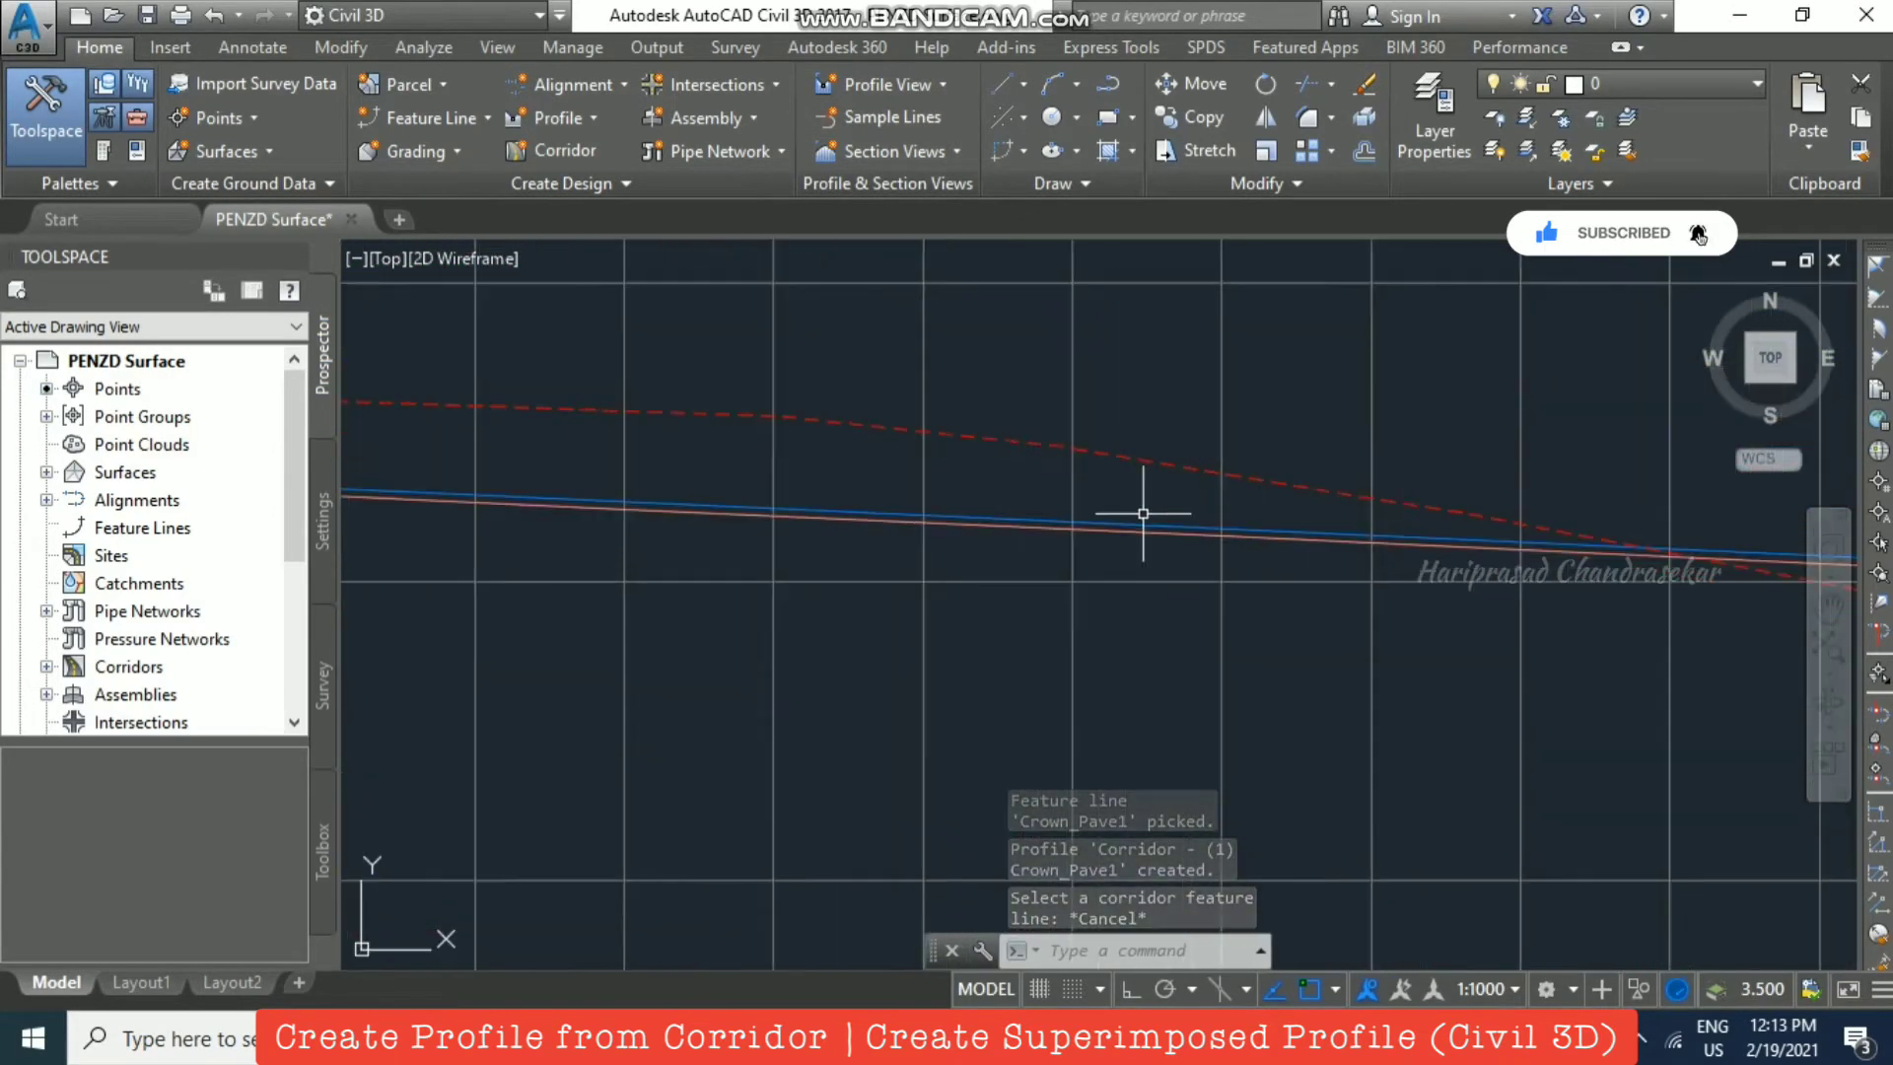
mouse_move(1146, 536)
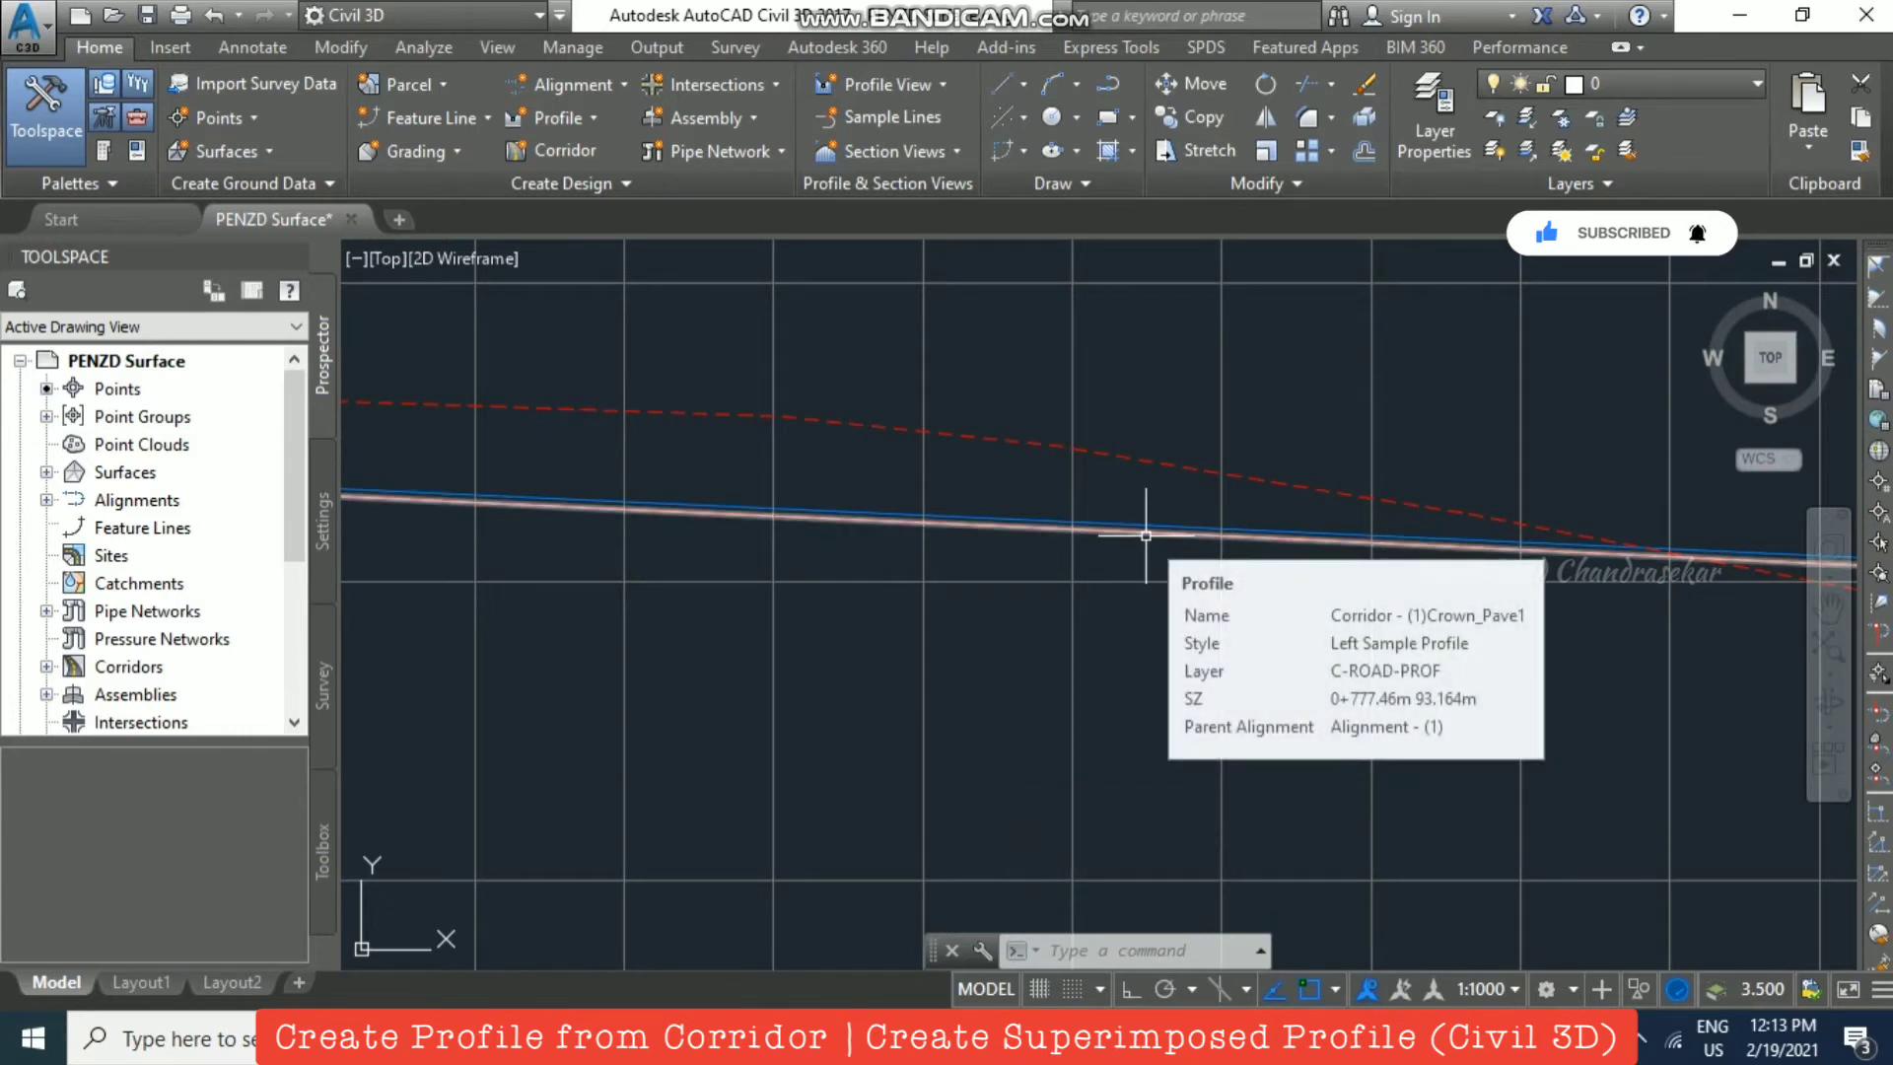
Step: Start another profile from the corridor by picking its centre line near station 1+000 and choosing the Crown_Pave2 feature line
click(580, 116)
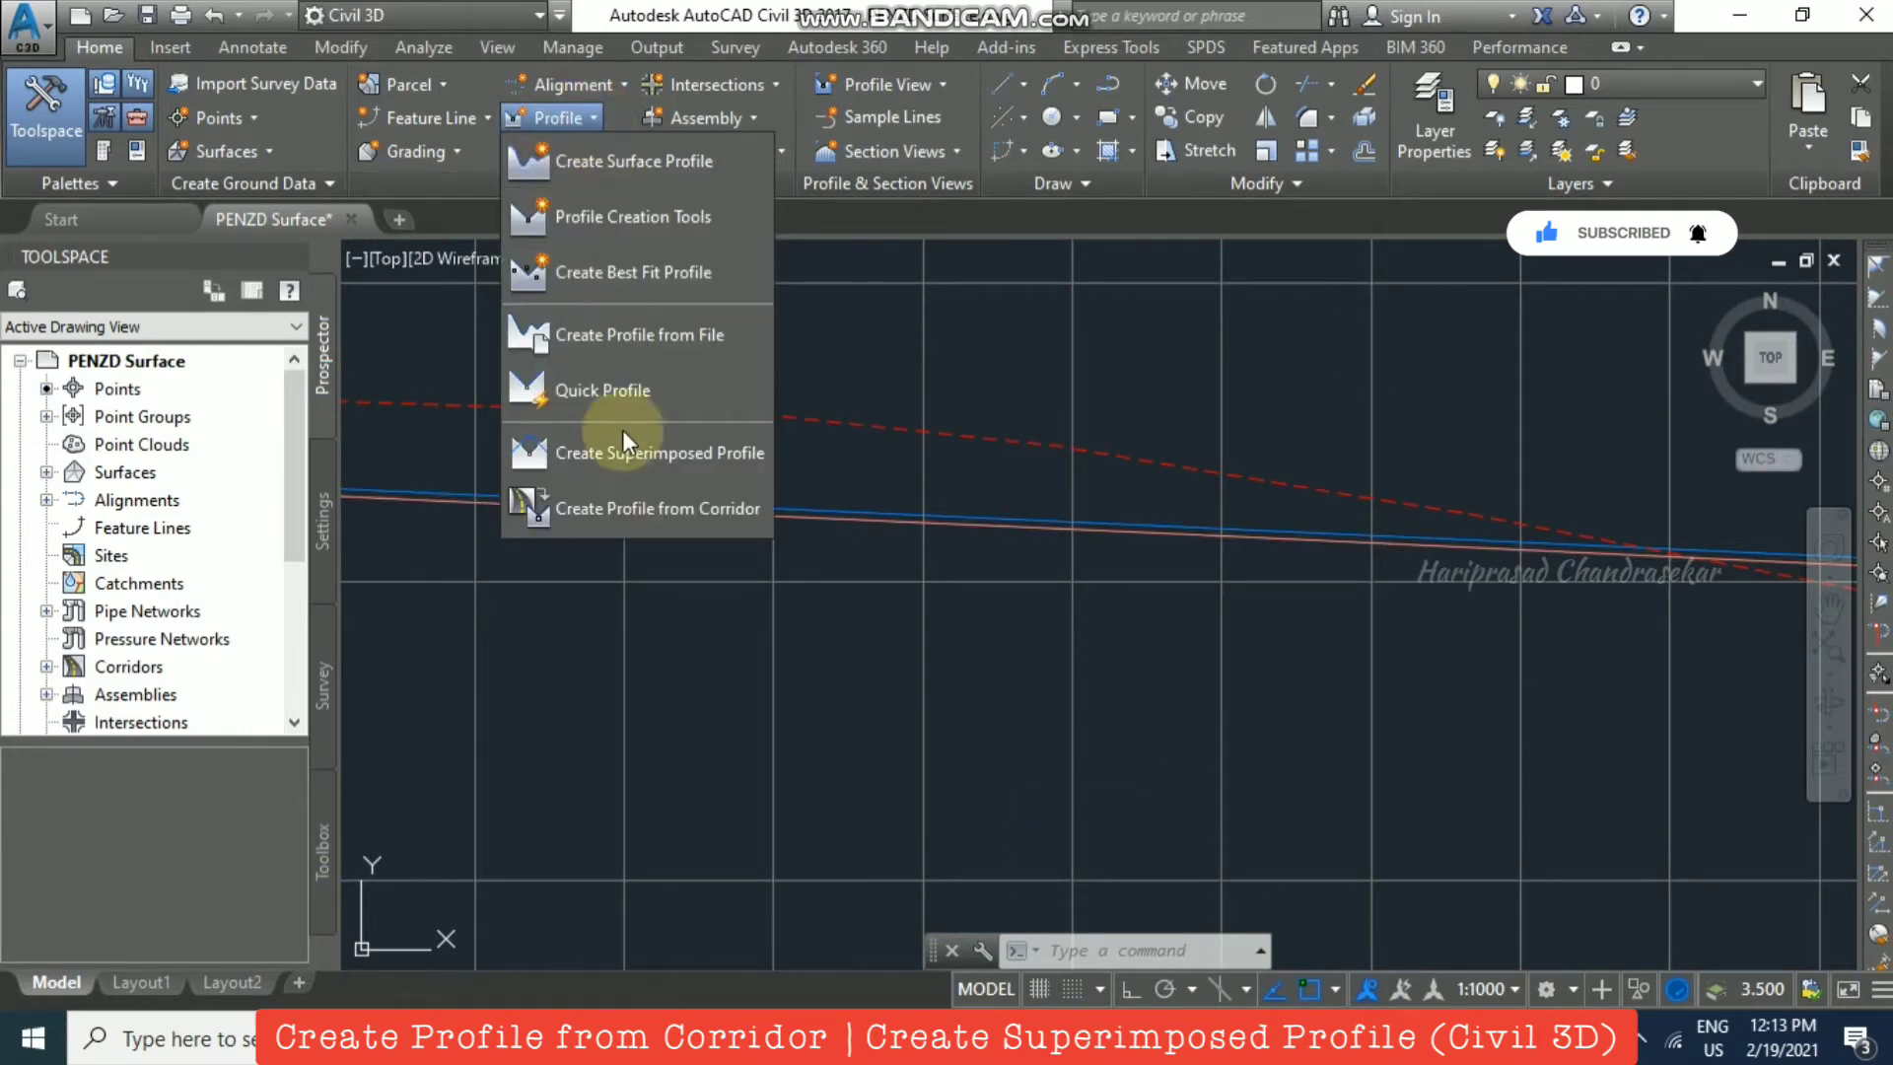
click(696, 506)
scroll(1259, 343, down, 10)
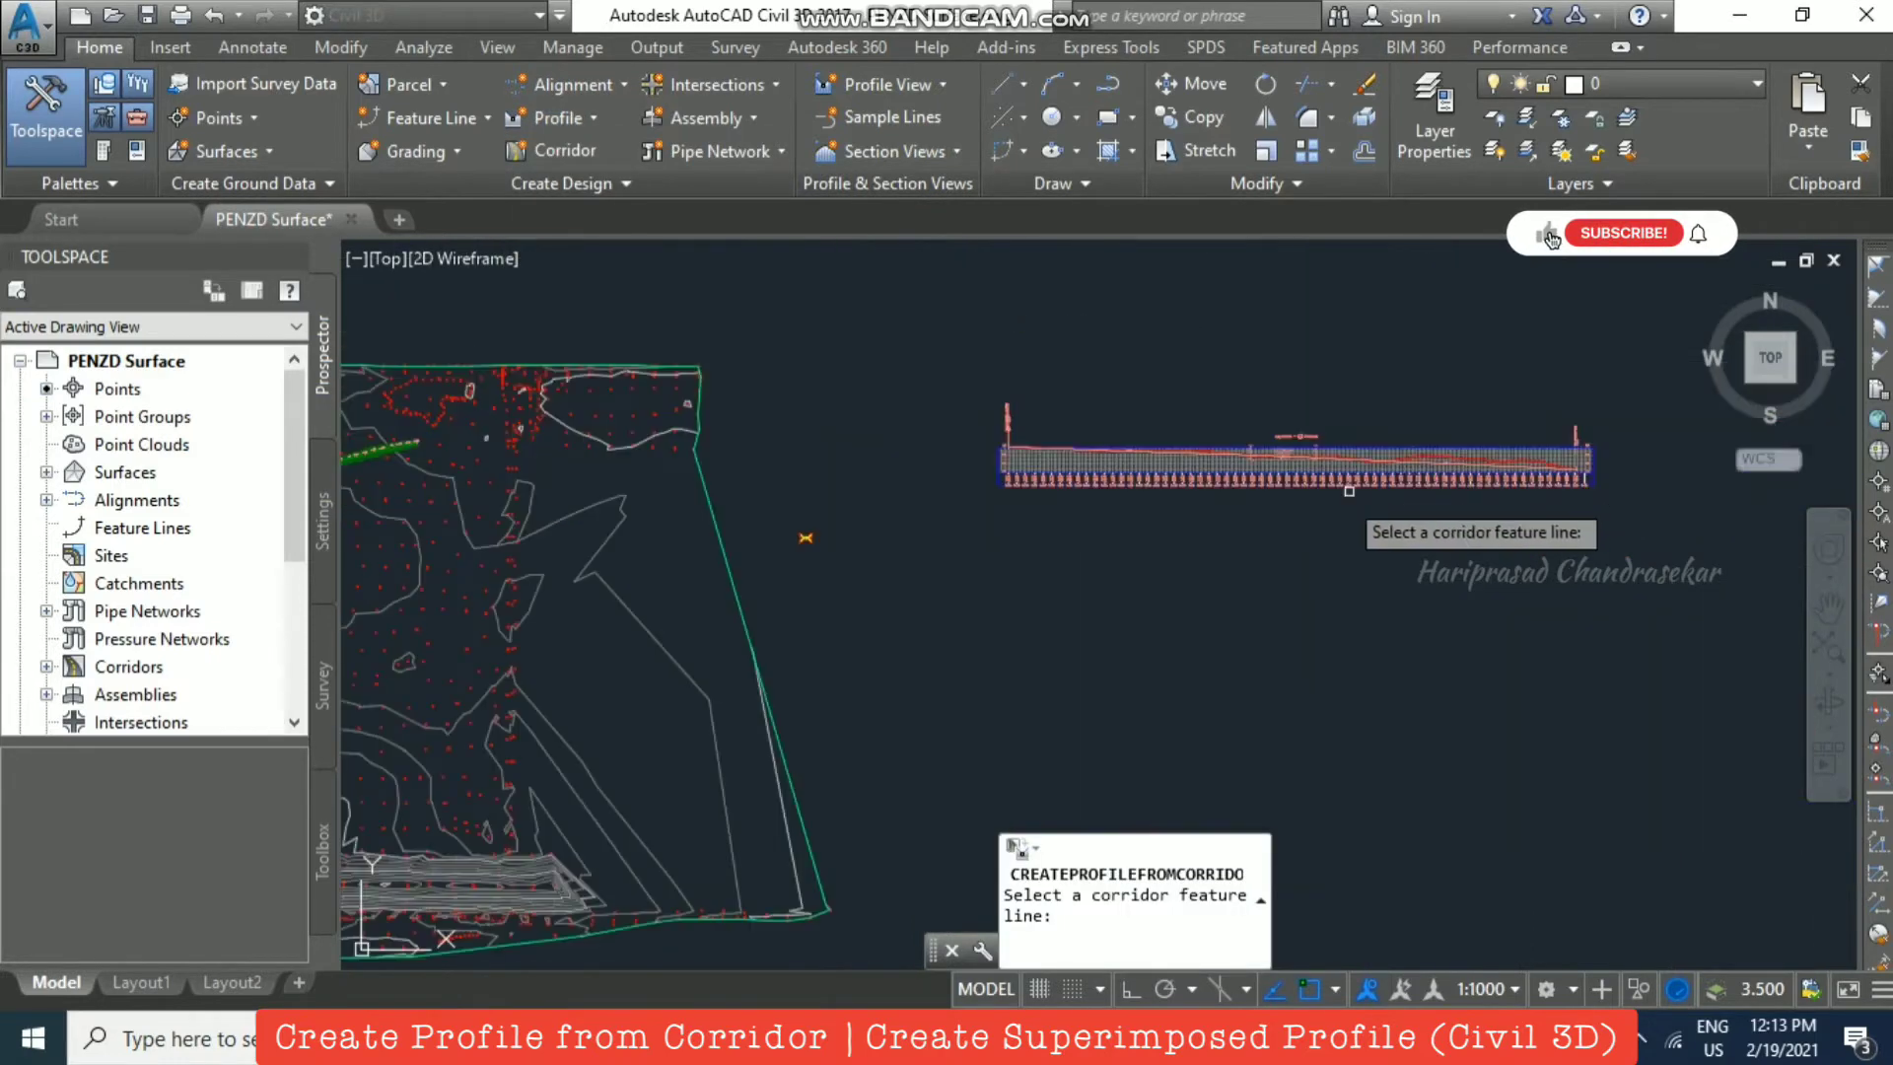
middle_drag(665, 595, 1137, 471)
scroll(781, 353, up, 5)
scroll(780, 352, up, 3)
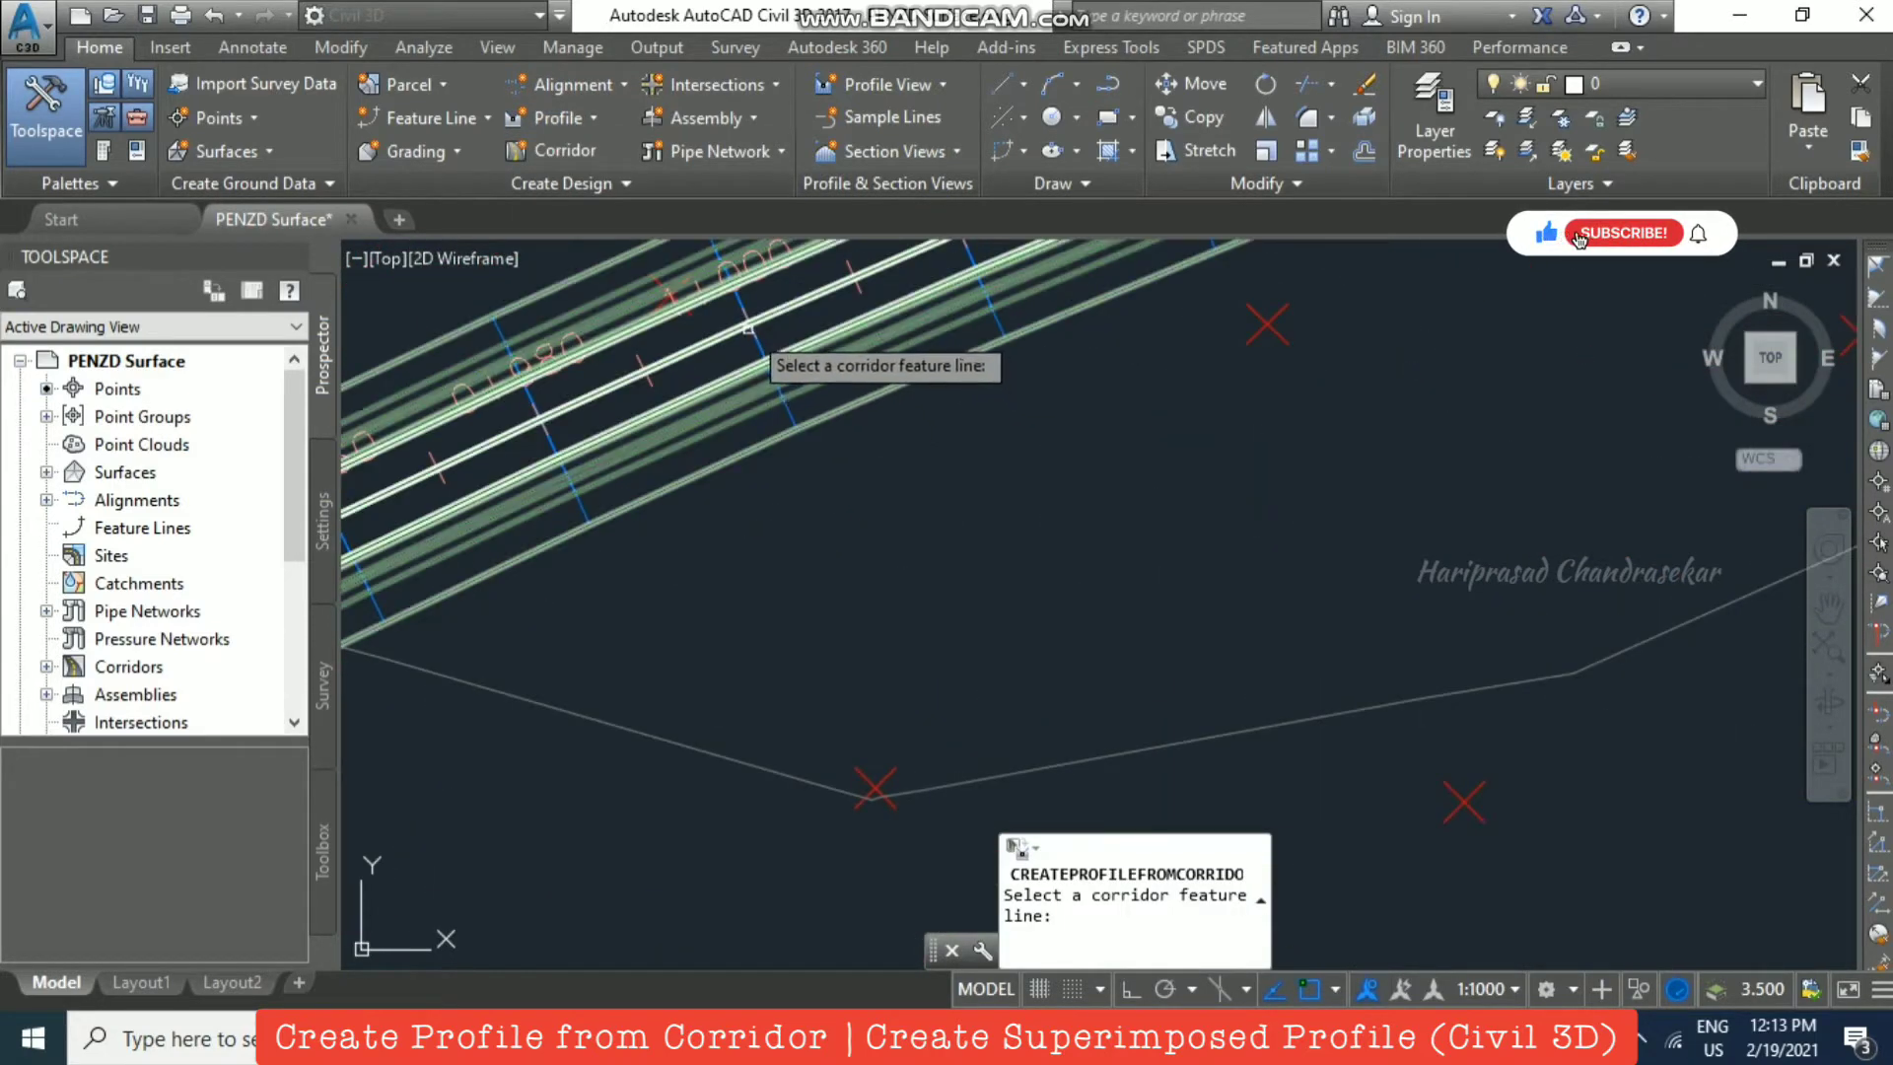
click(773, 323)
scroll(773, 323, up, 2)
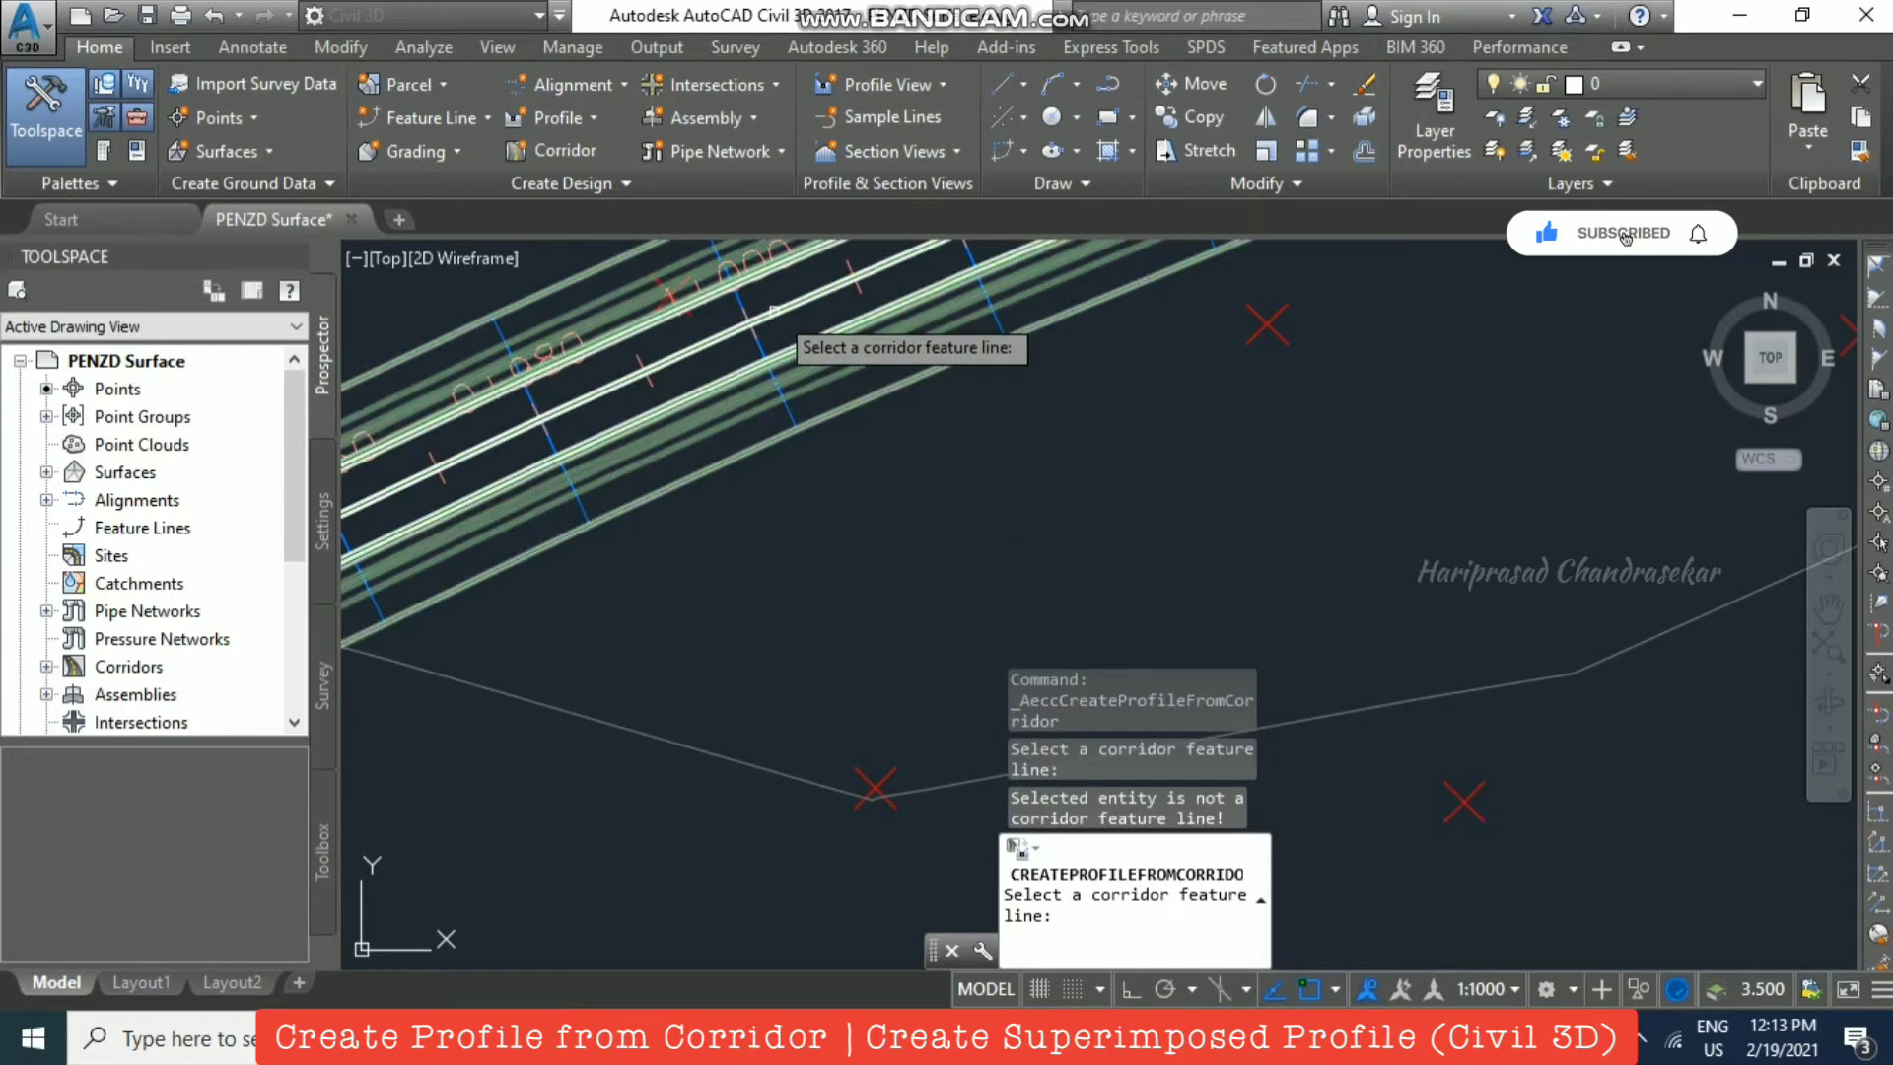
click(779, 301)
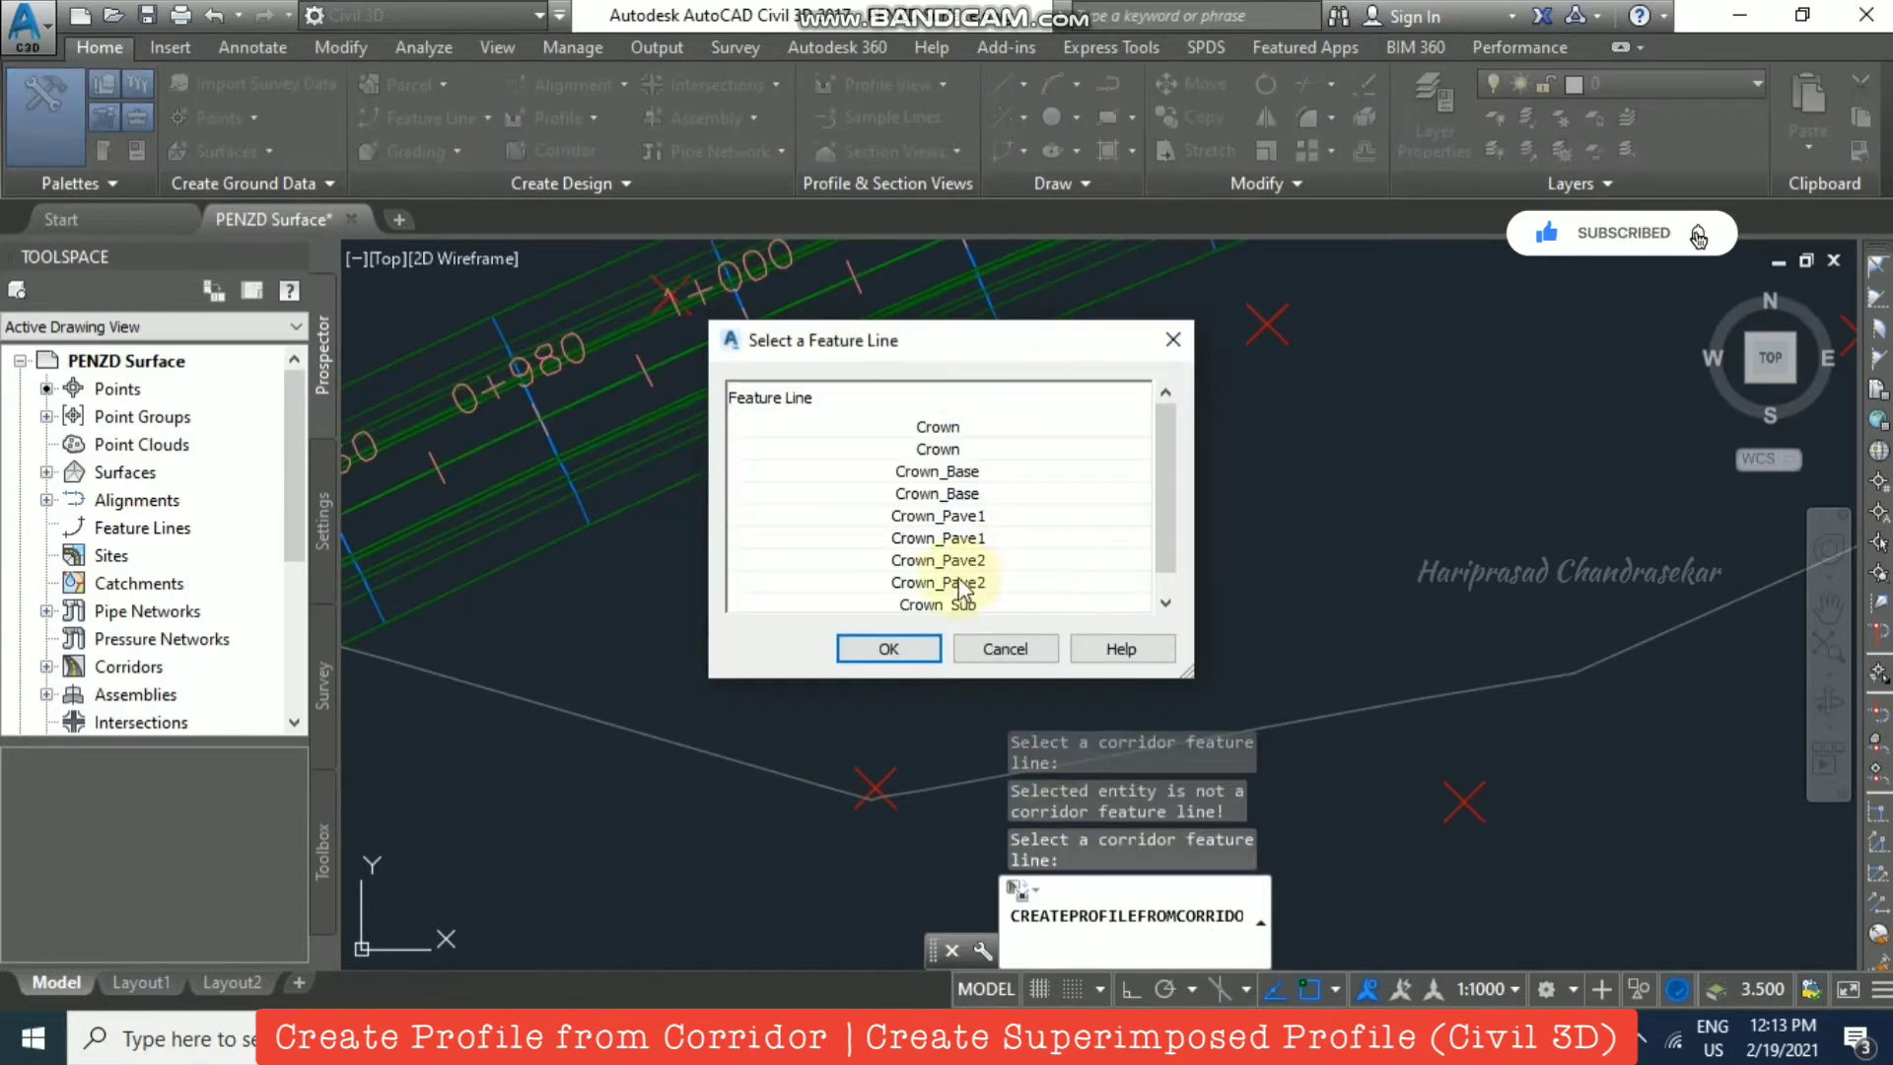
click(961, 584)
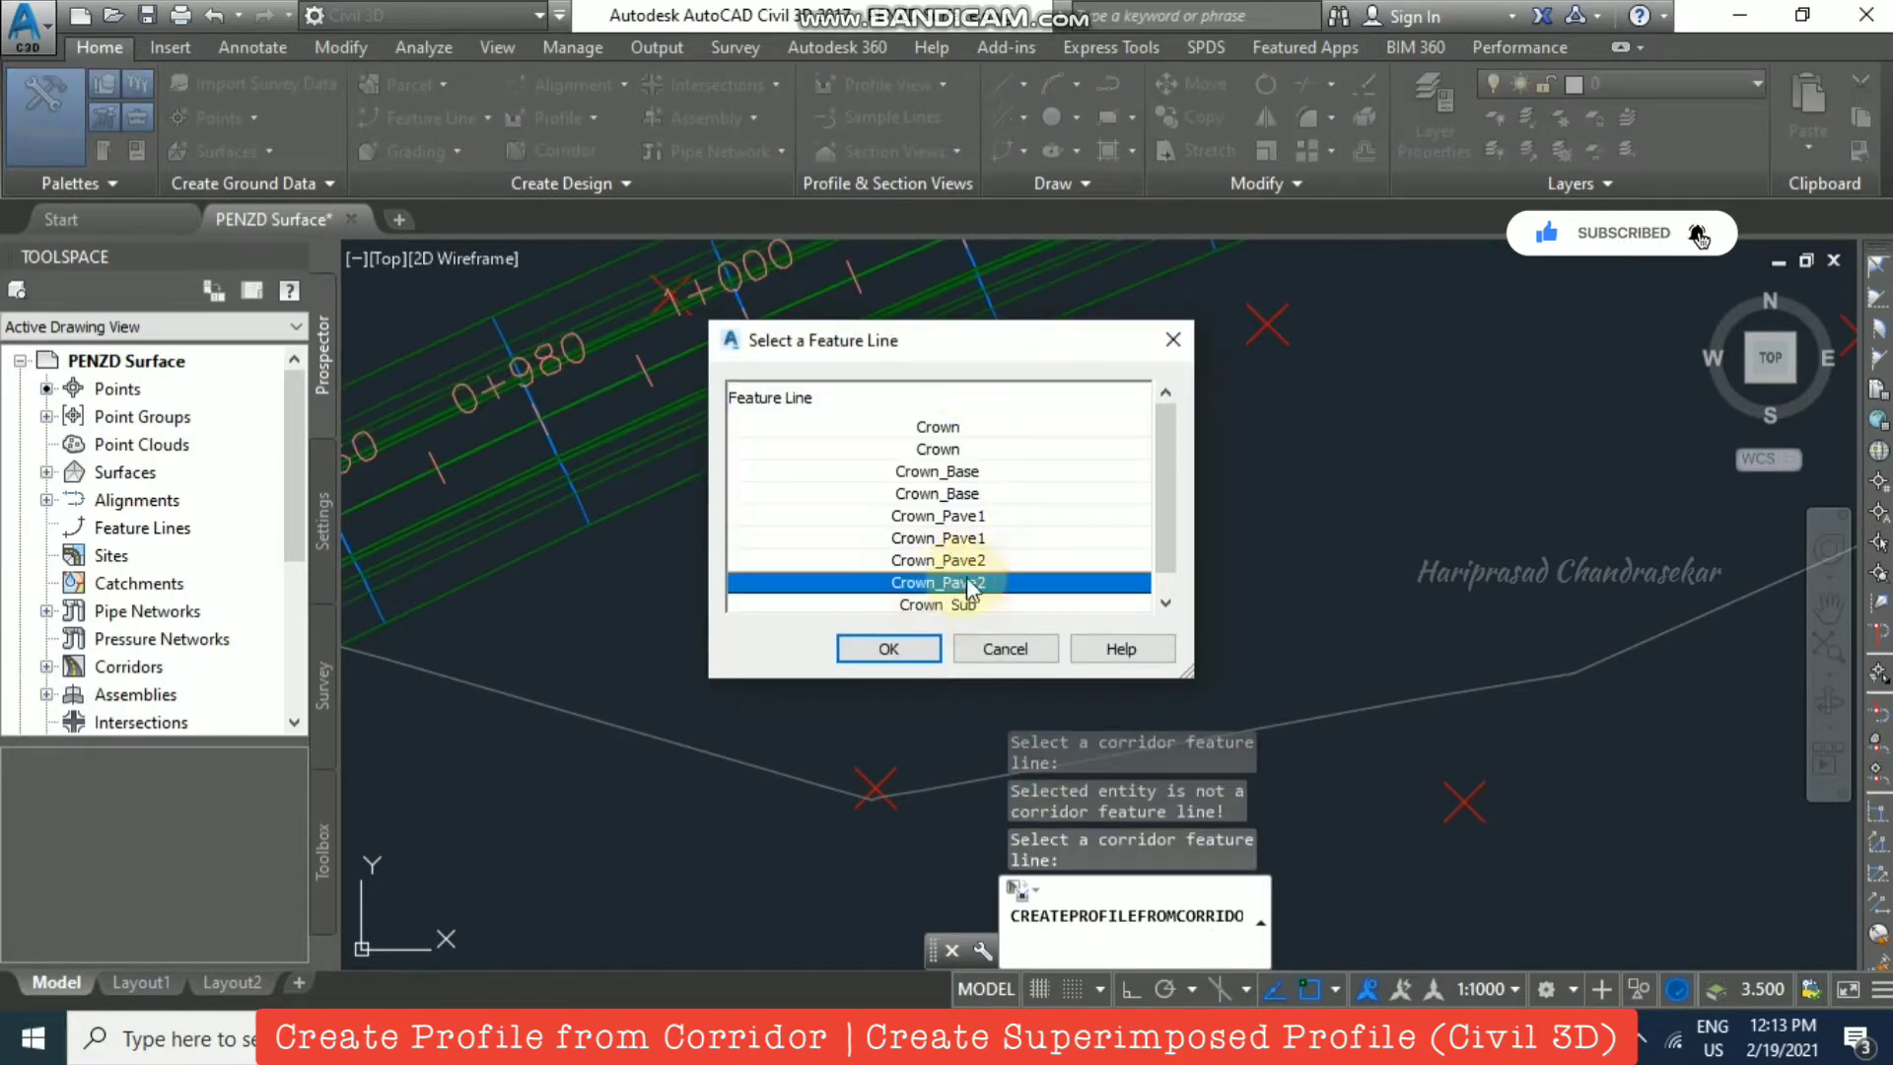
click(902, 650)
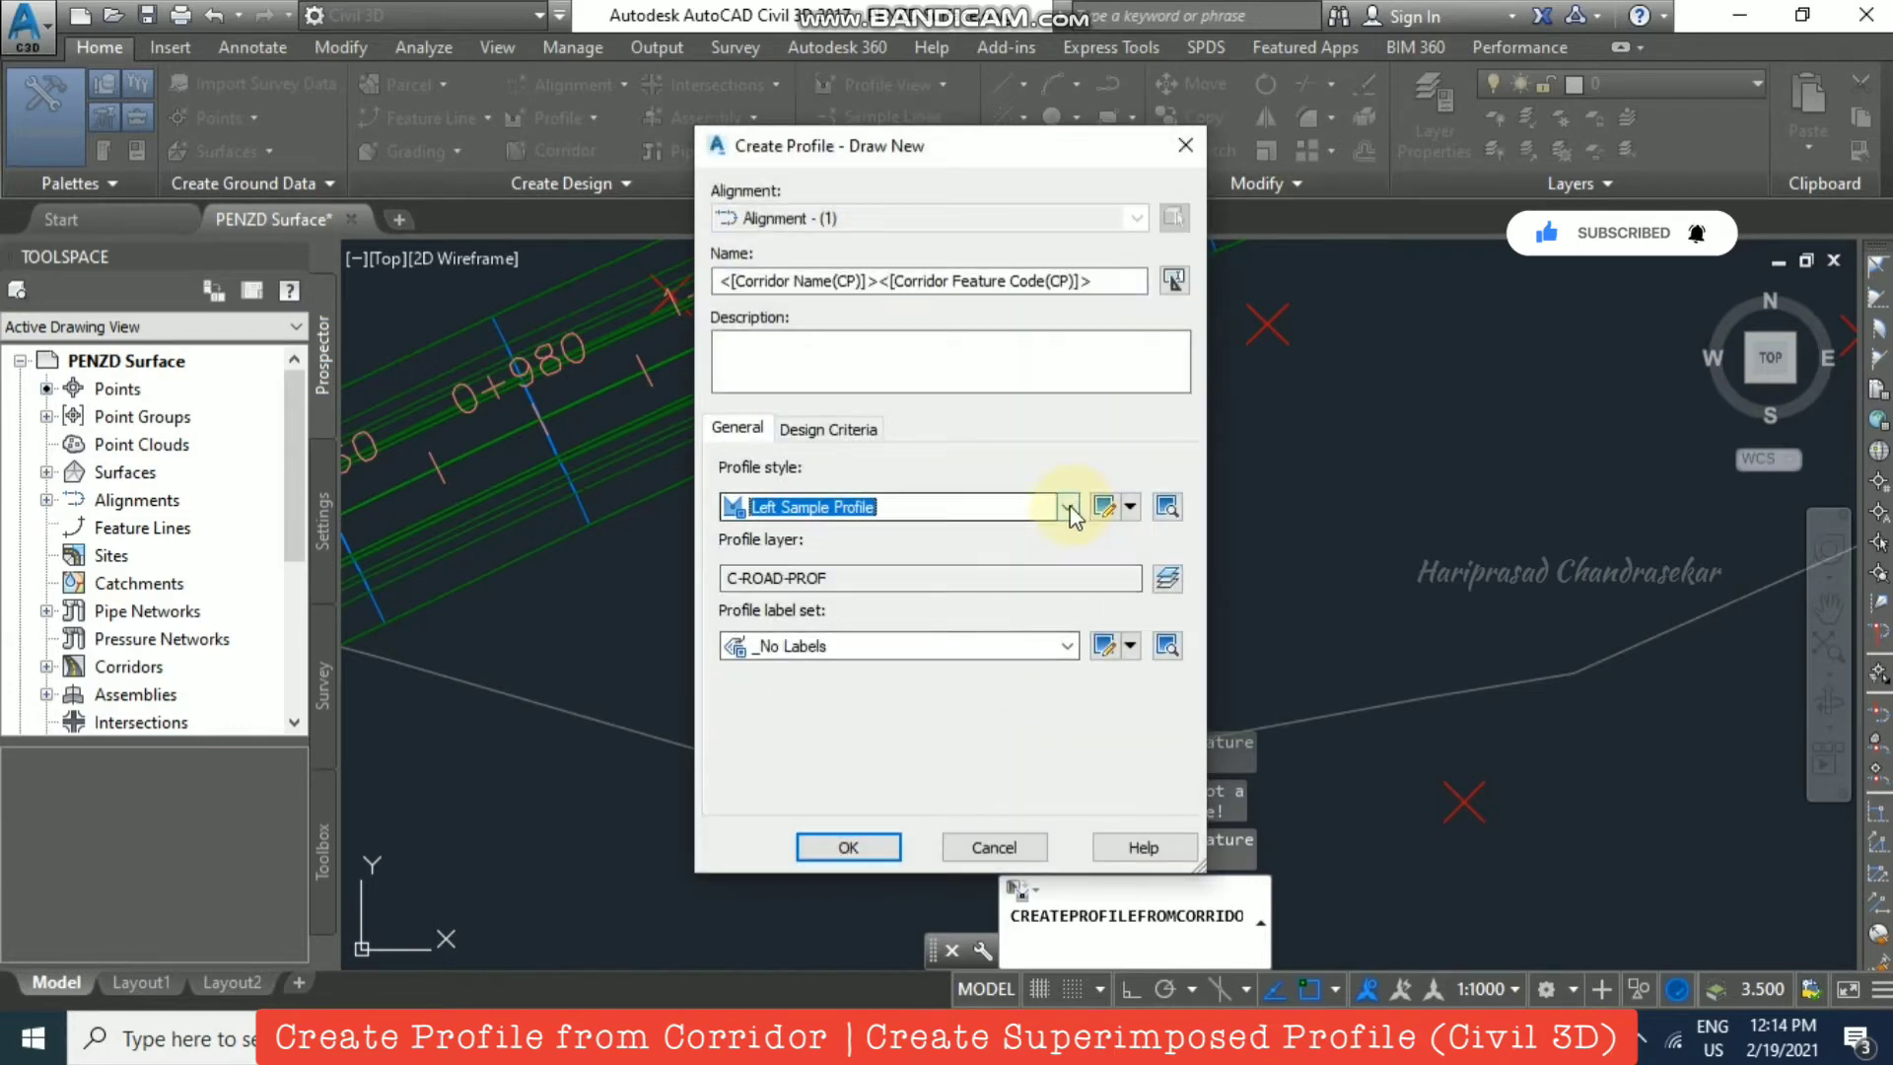
Step: Create the Crown_Pave2 corridor profile with the Right Sample Profile style and the _No Labels label set
click(1067, 506)
click(858, 666)
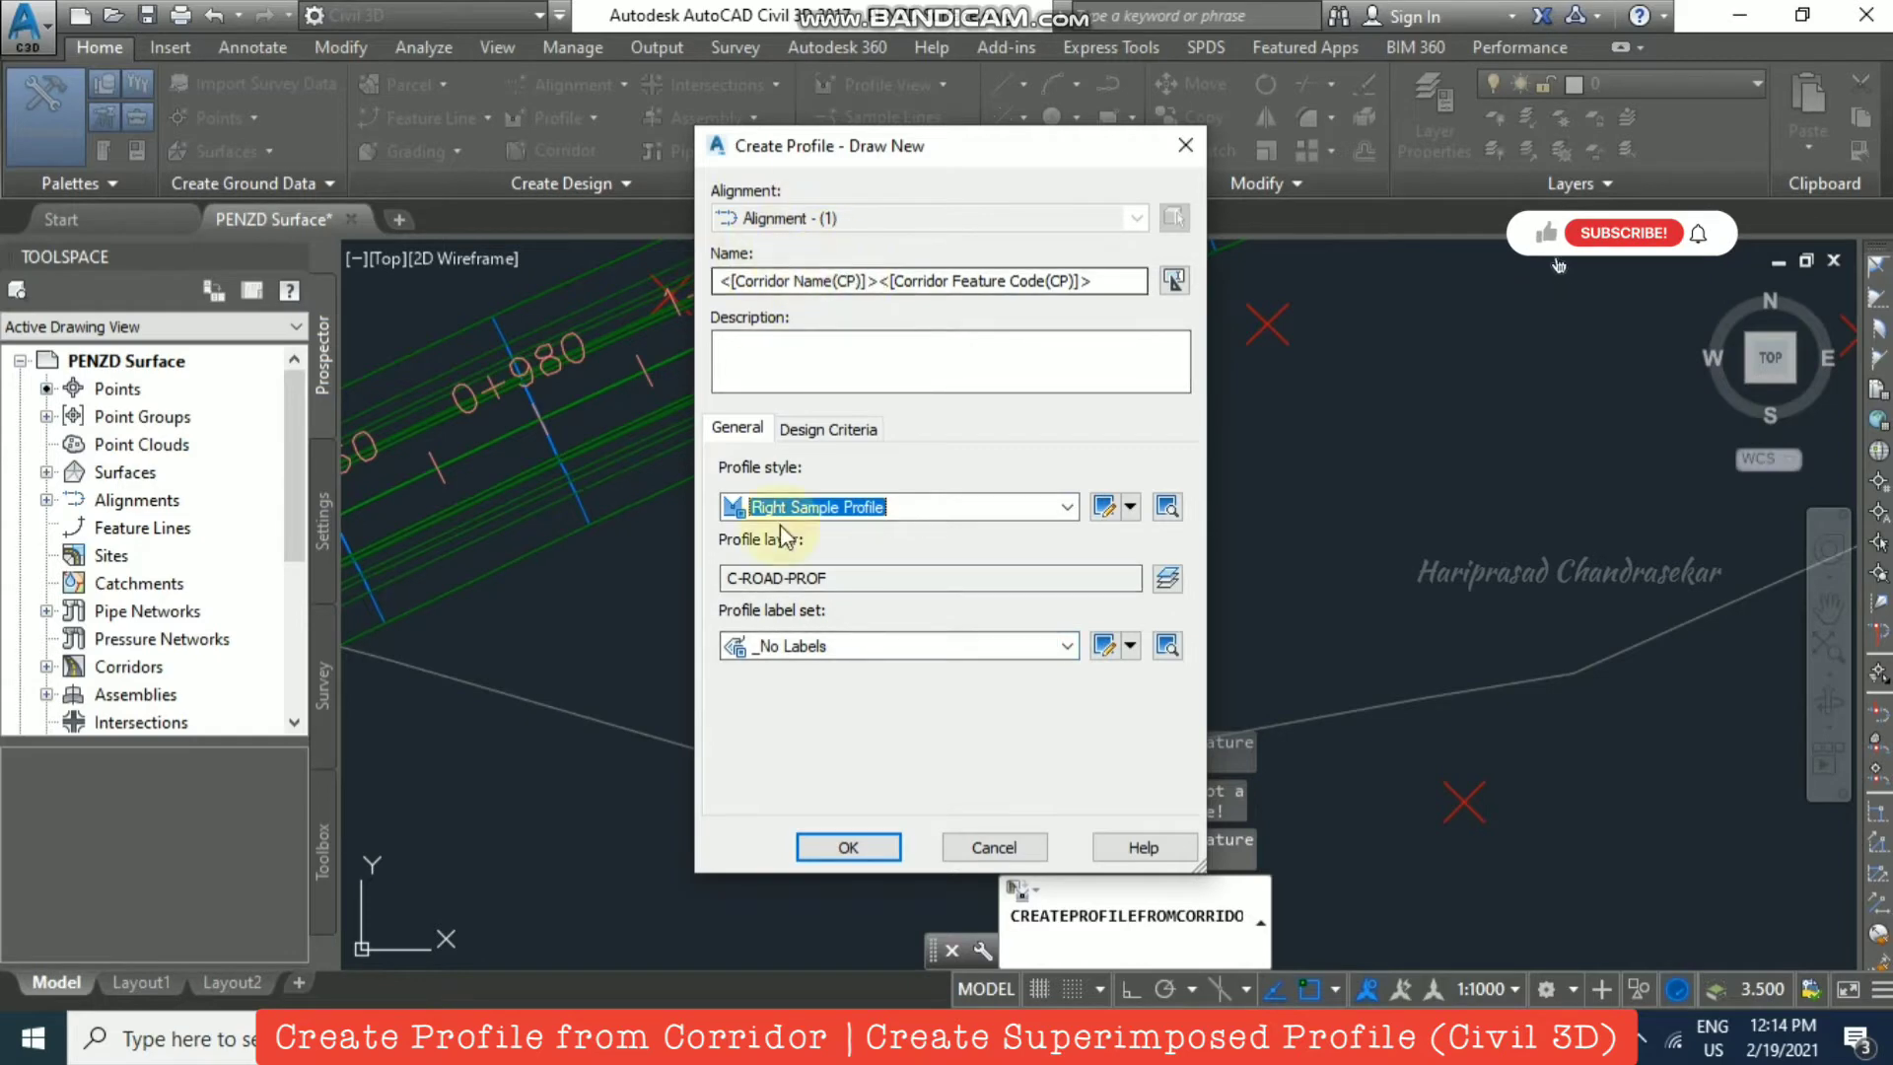
click(848, 847)
click(897, 810)
Step: End the command and examine the Crown_Pave1 and Crown_Pave2 profiles near station 1+100 in the profile view
scroll(866, 625, down, 6)
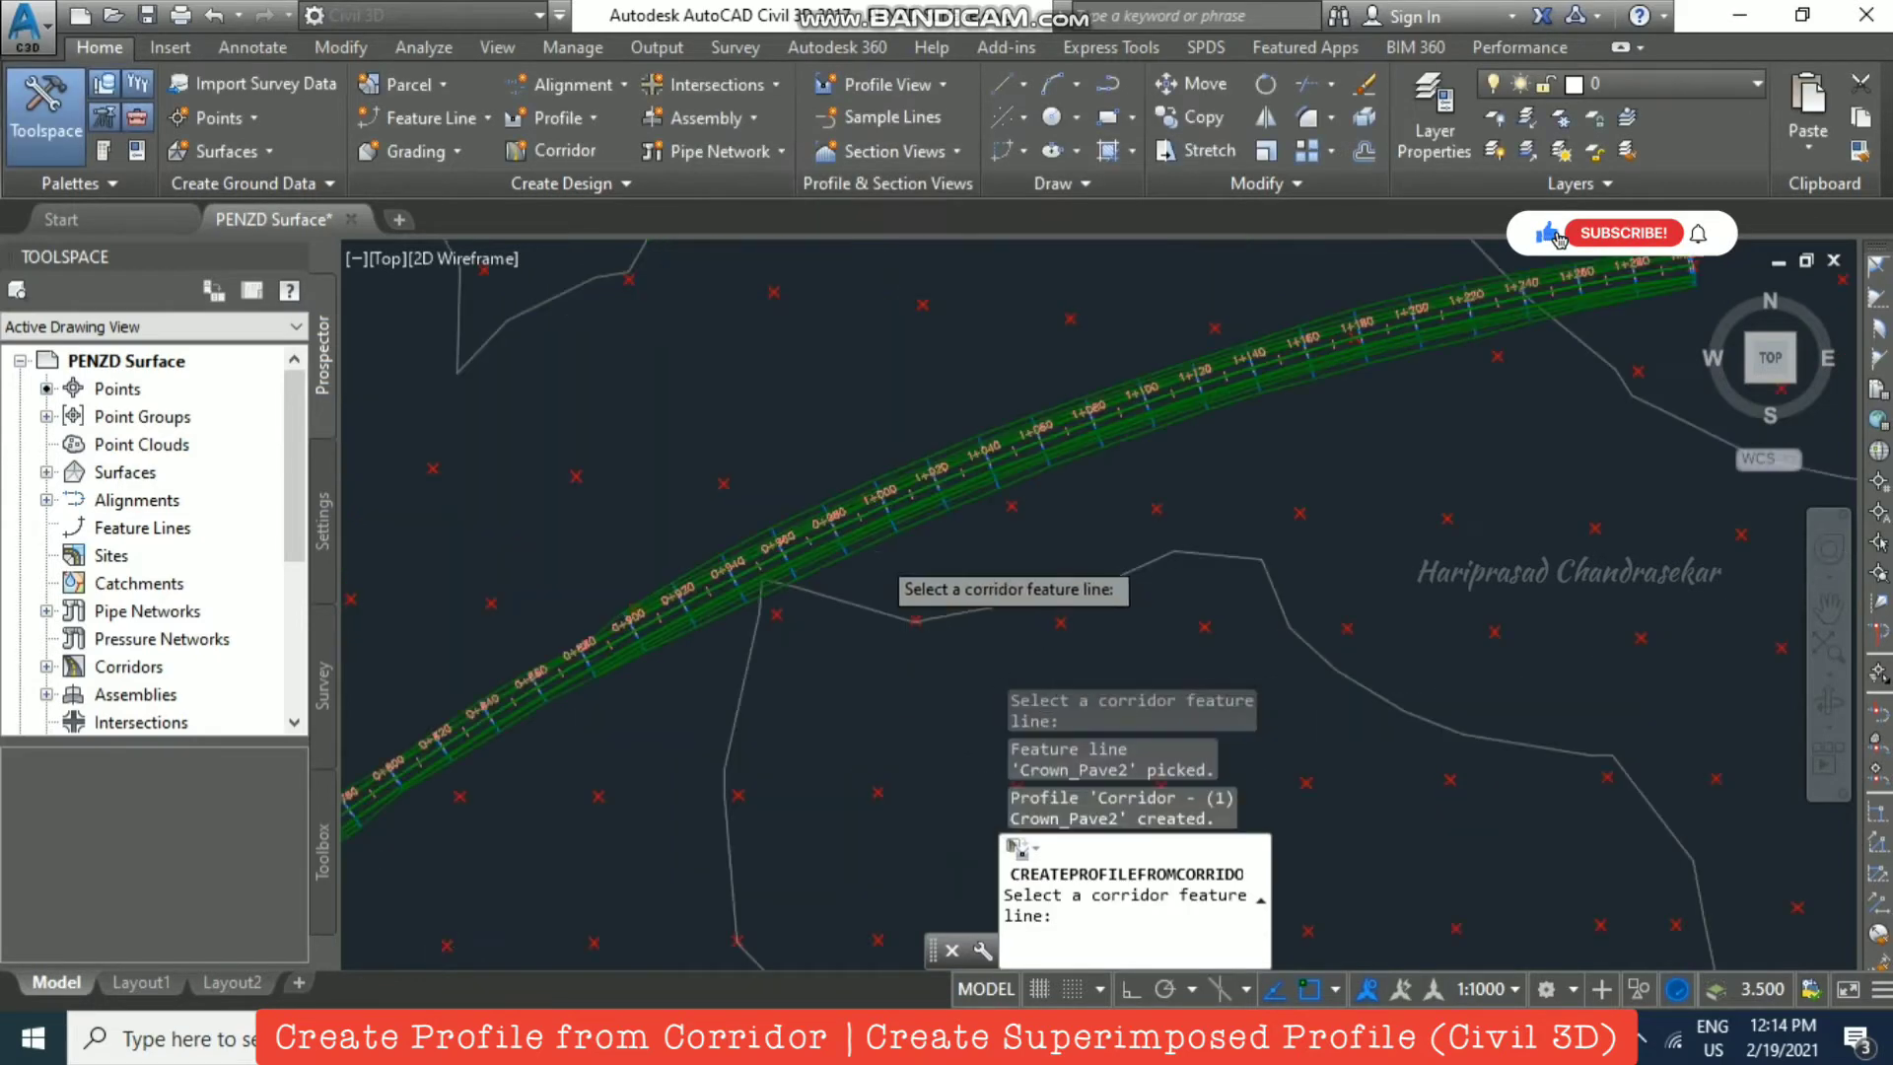
scroll(1338, 522, up, 3)
scroll(1338, 522, up, 5)
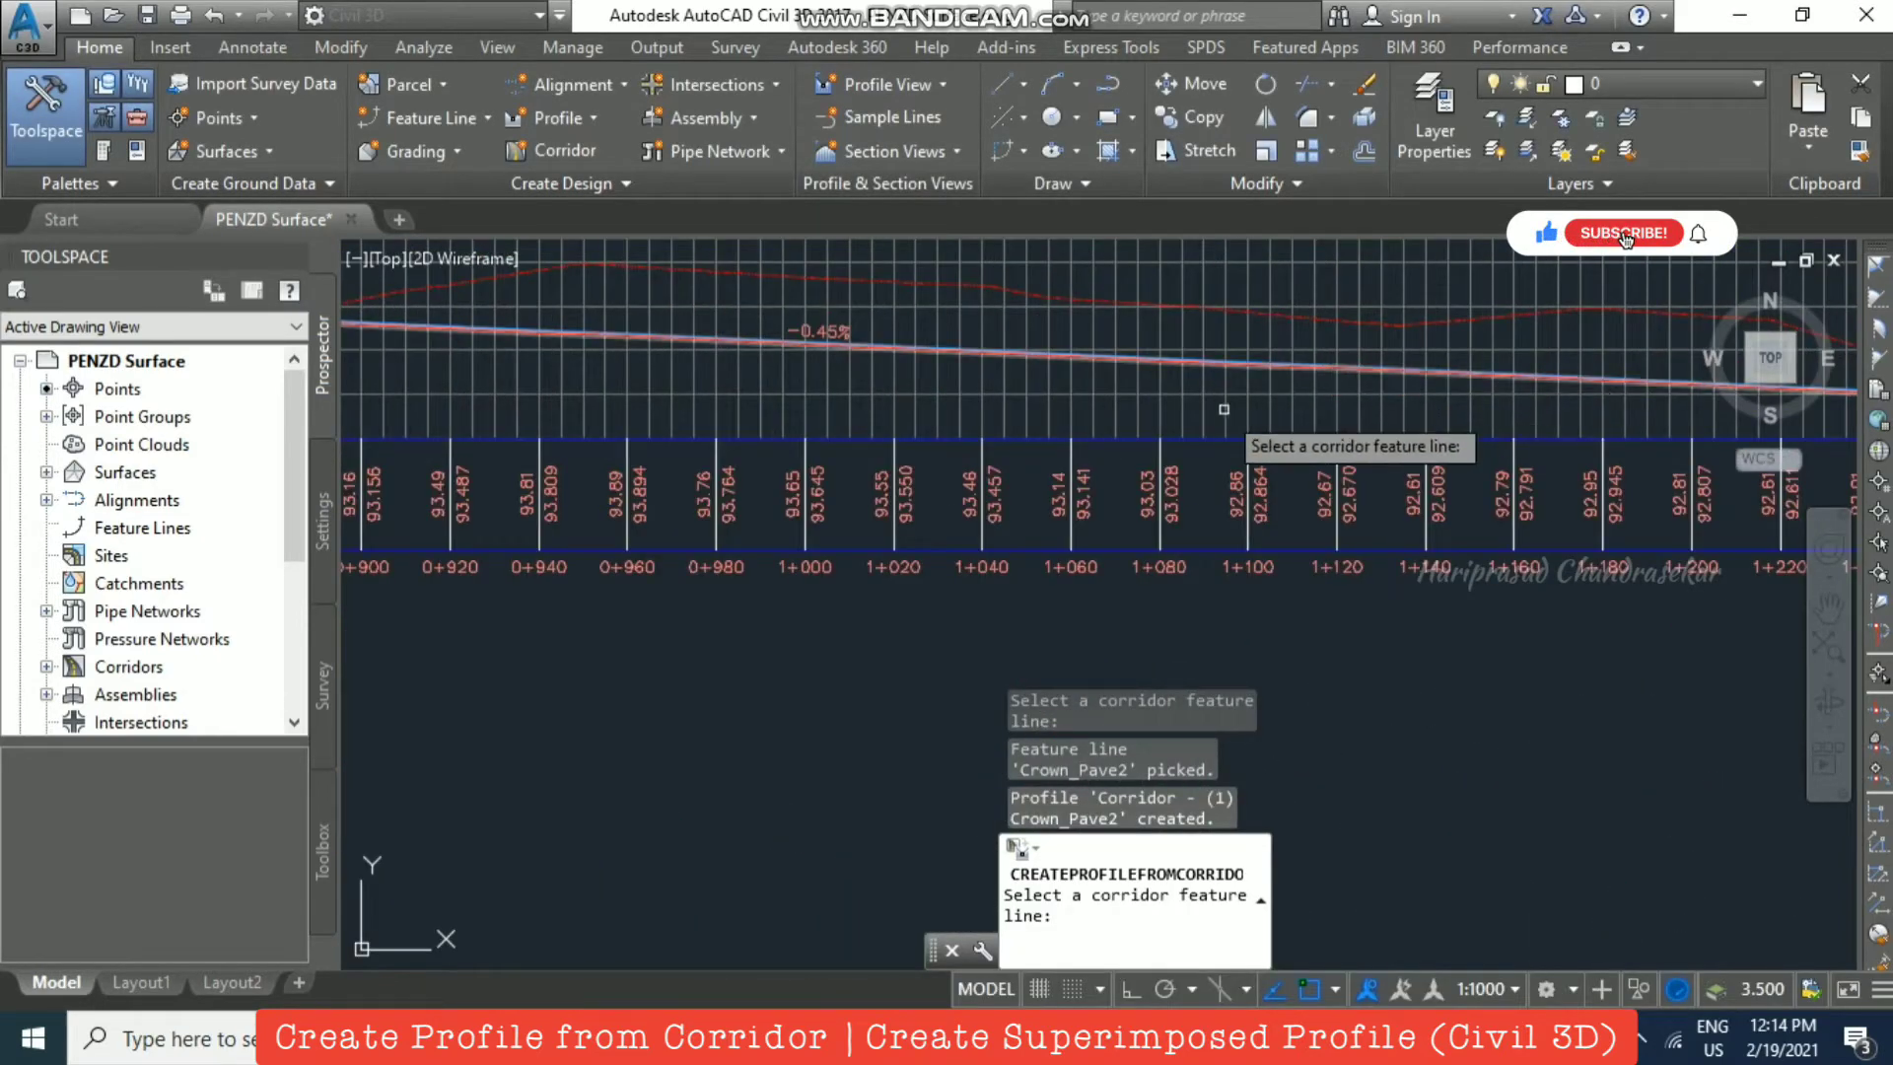
scroll(1265, 338, up, 2)
key(Escape)
scroll(1266, 338, up, 5)
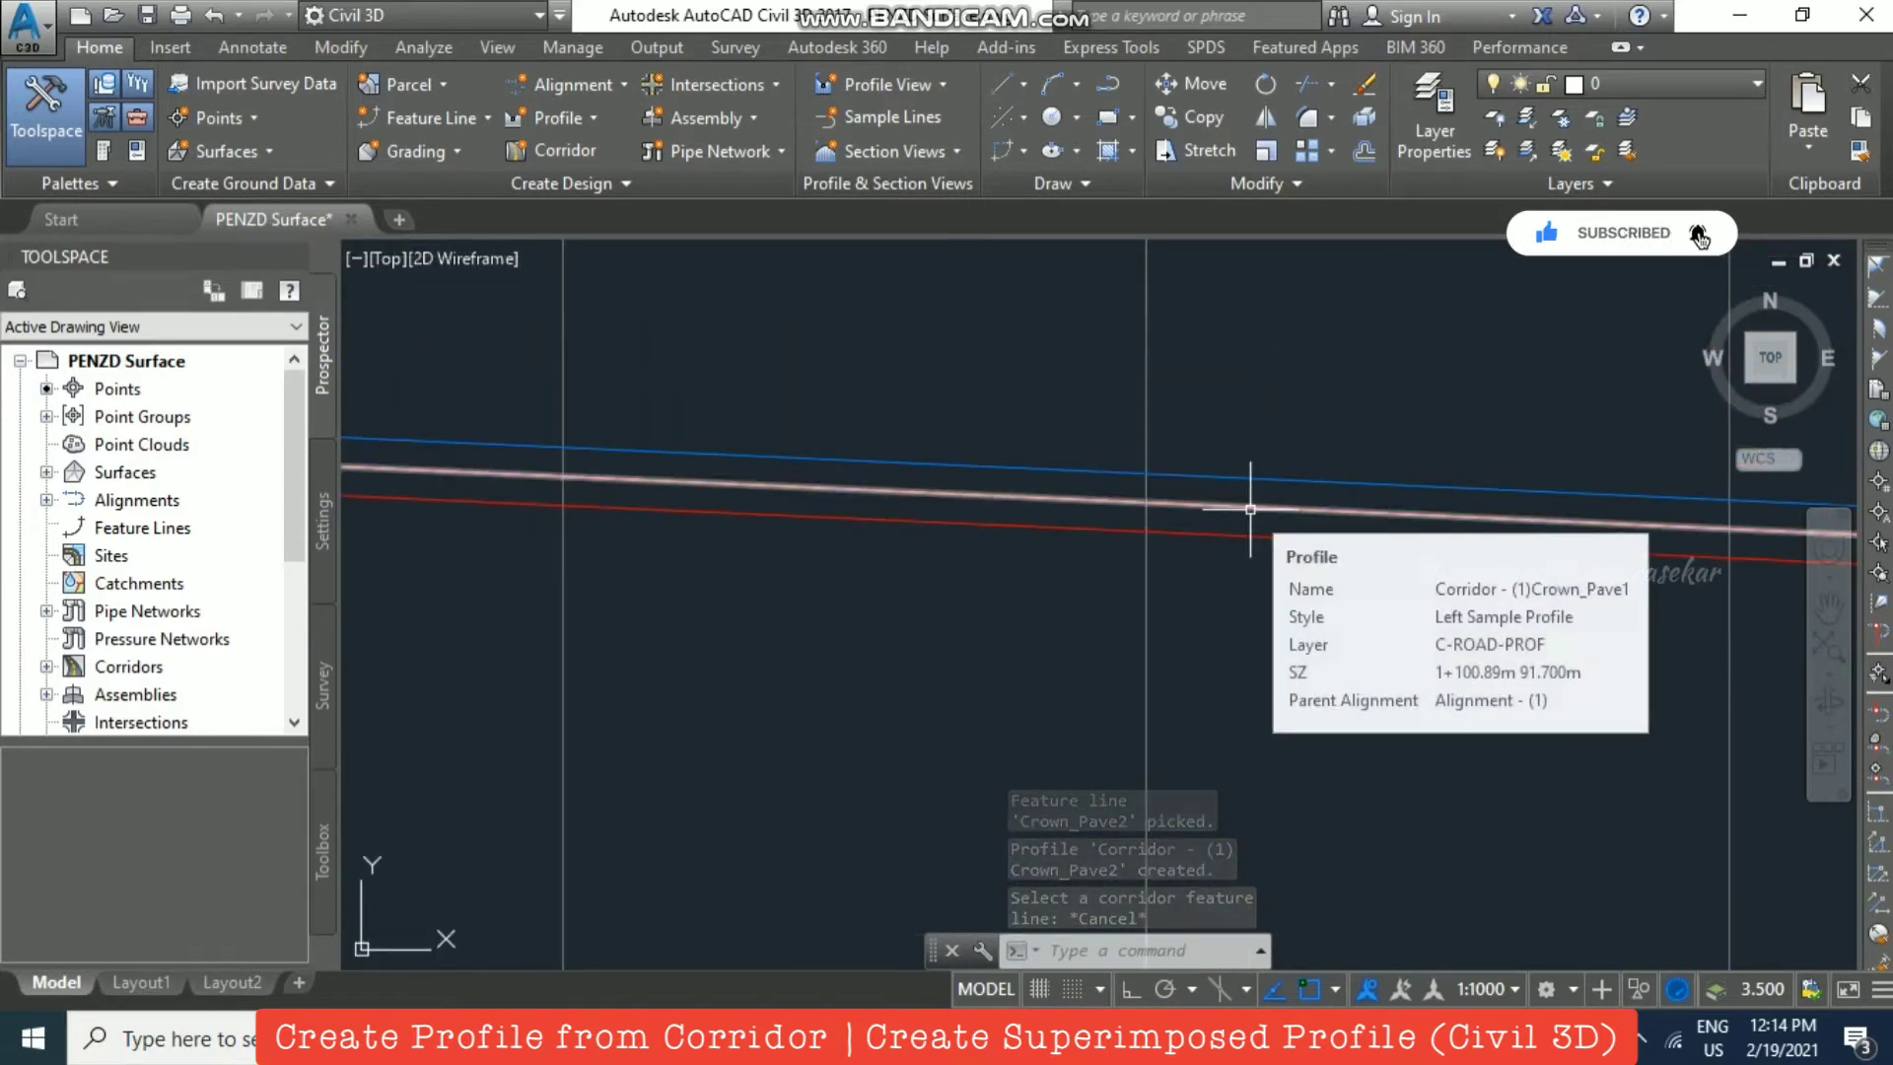
mouse_move(1258, 538)
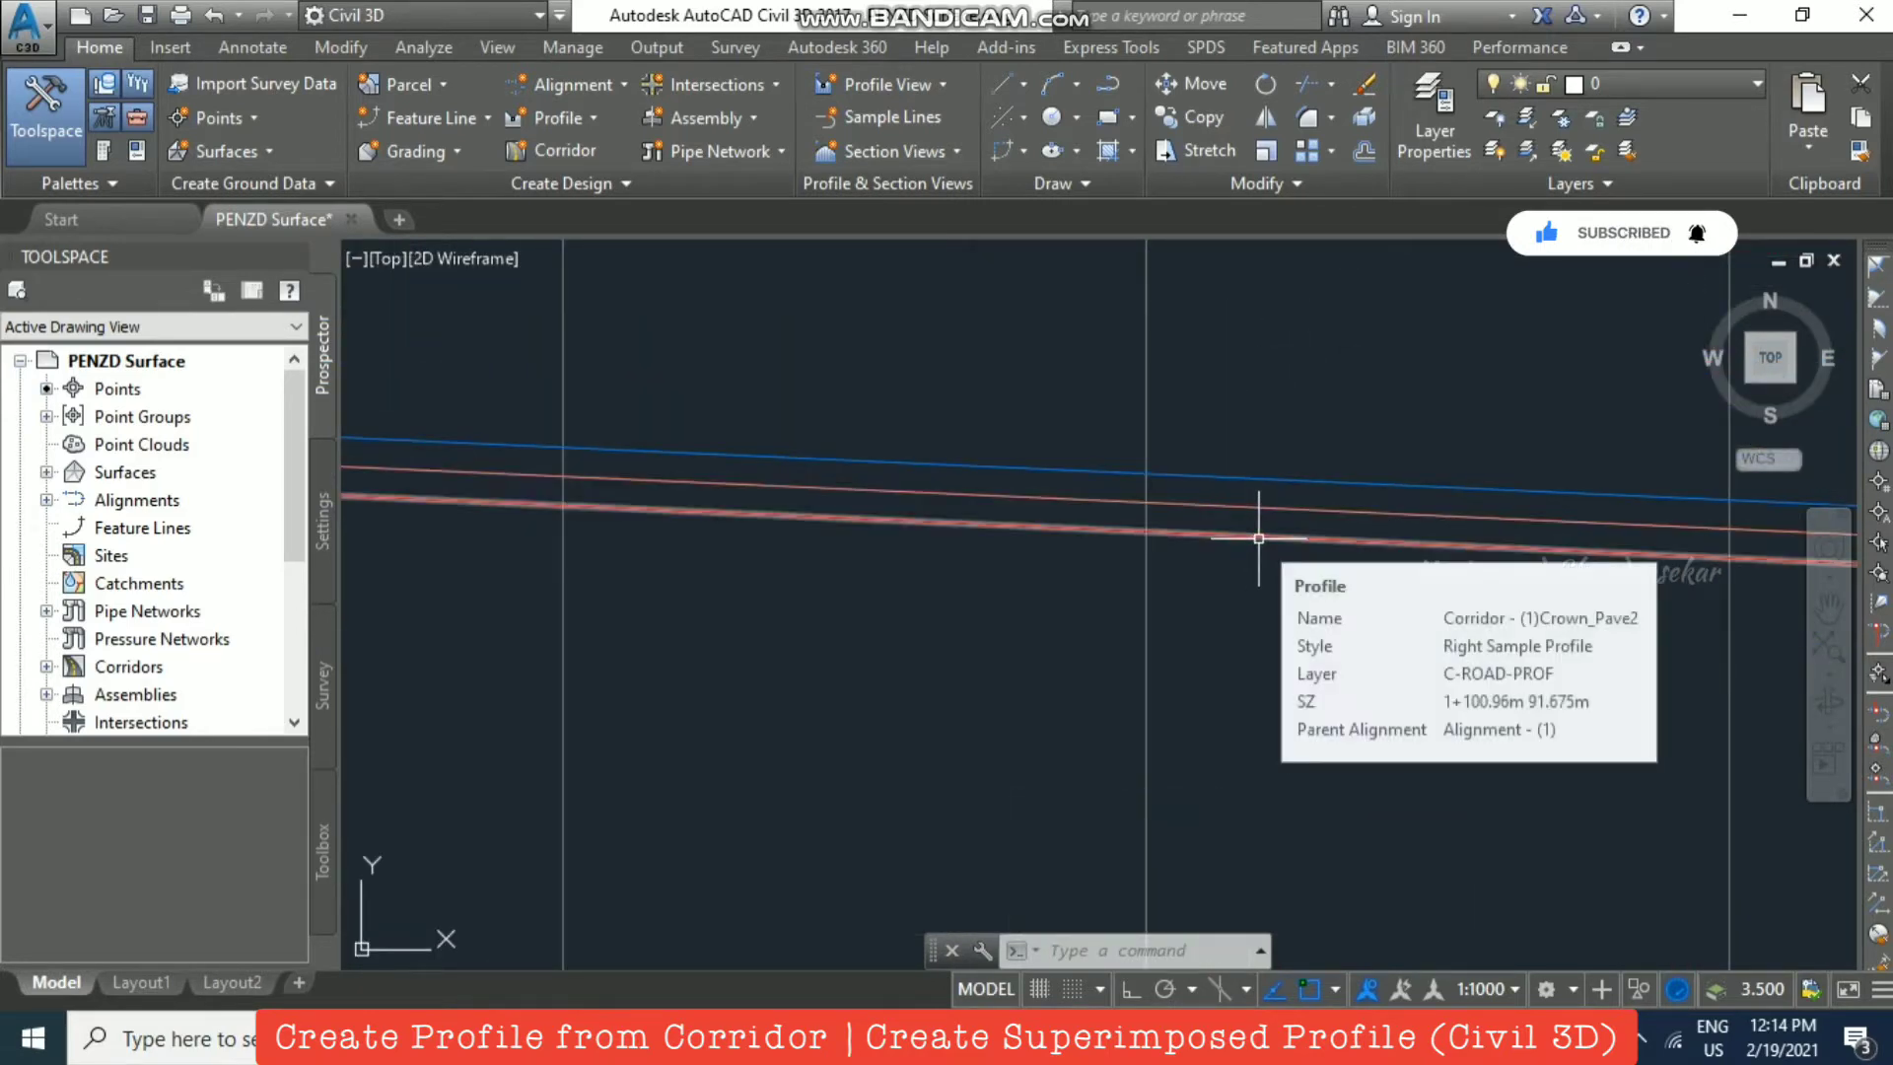
Step: Compare the Layout (1) design profile with the two corridor profiles below it around station 1+100
key(Escape)
scroll(1252, 527, down, 6)
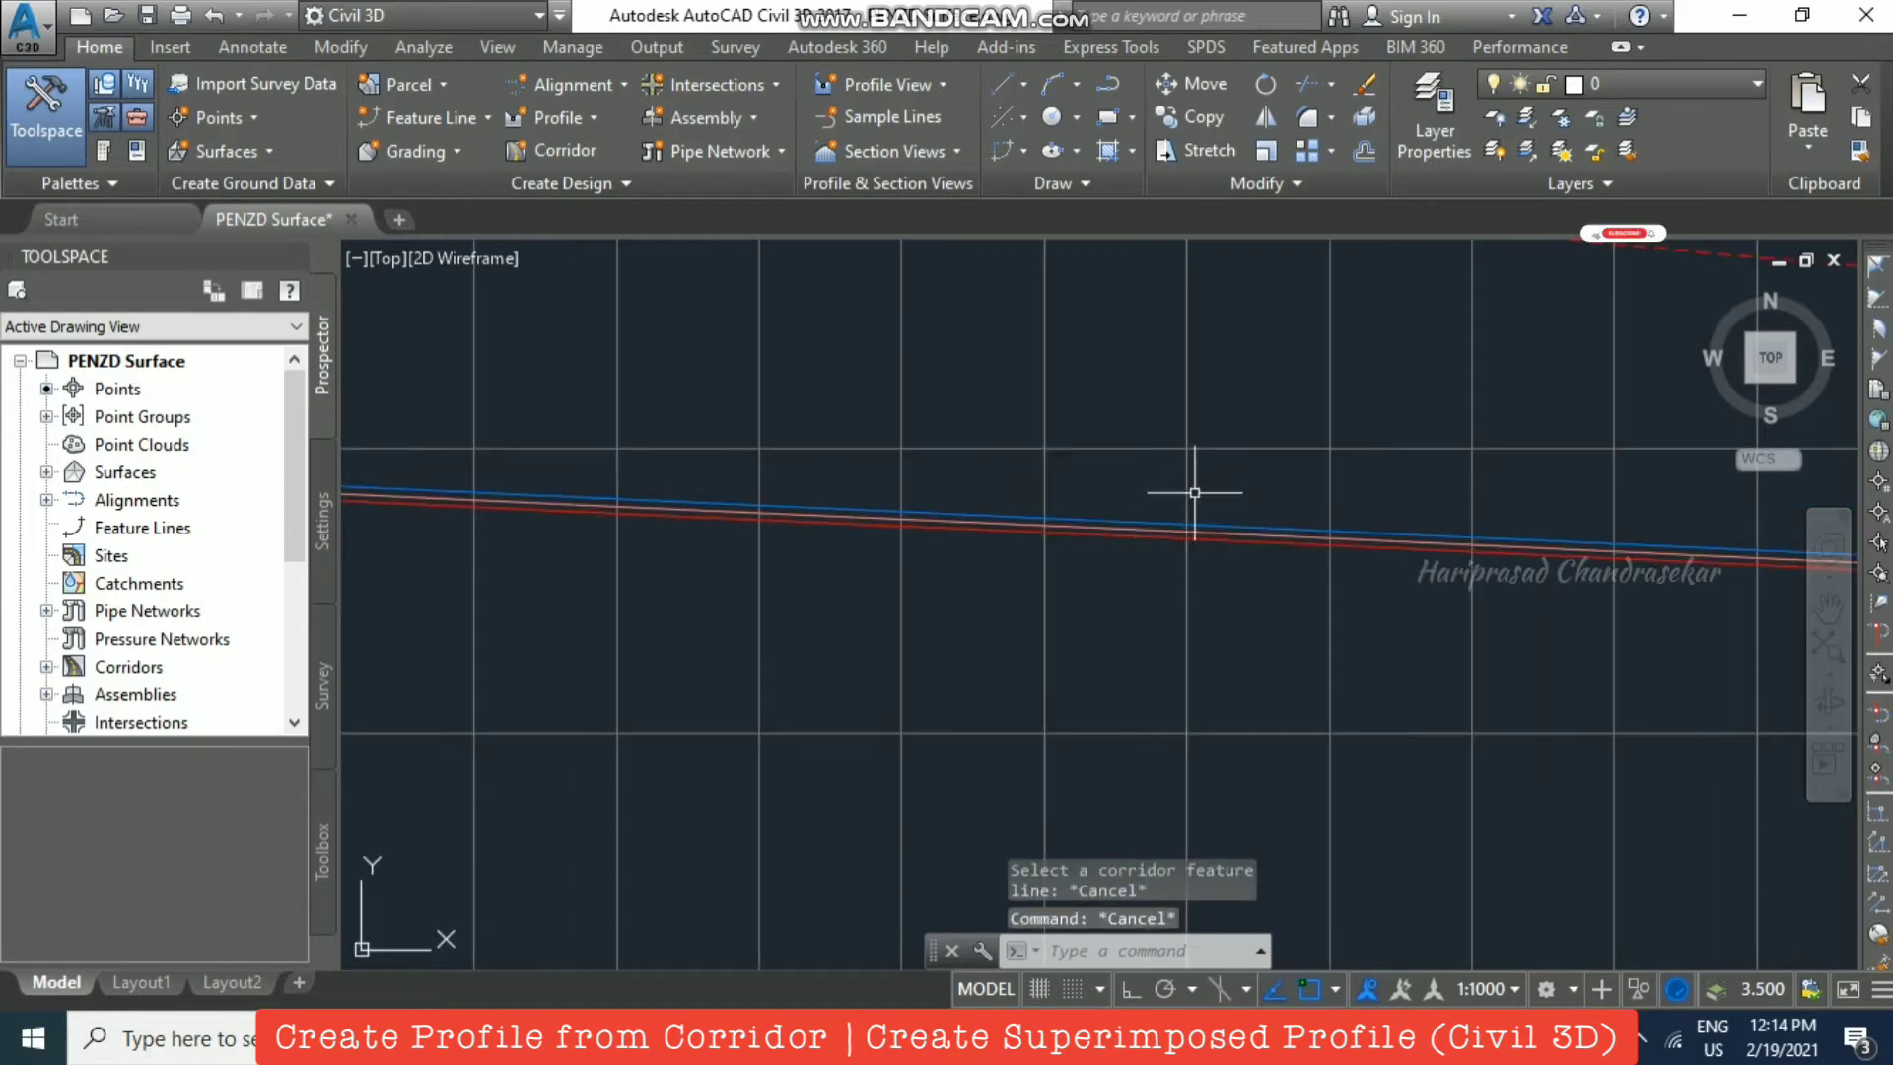
scroll(1300, 441, up, 6)
scroll(1273, 422, down, 12)
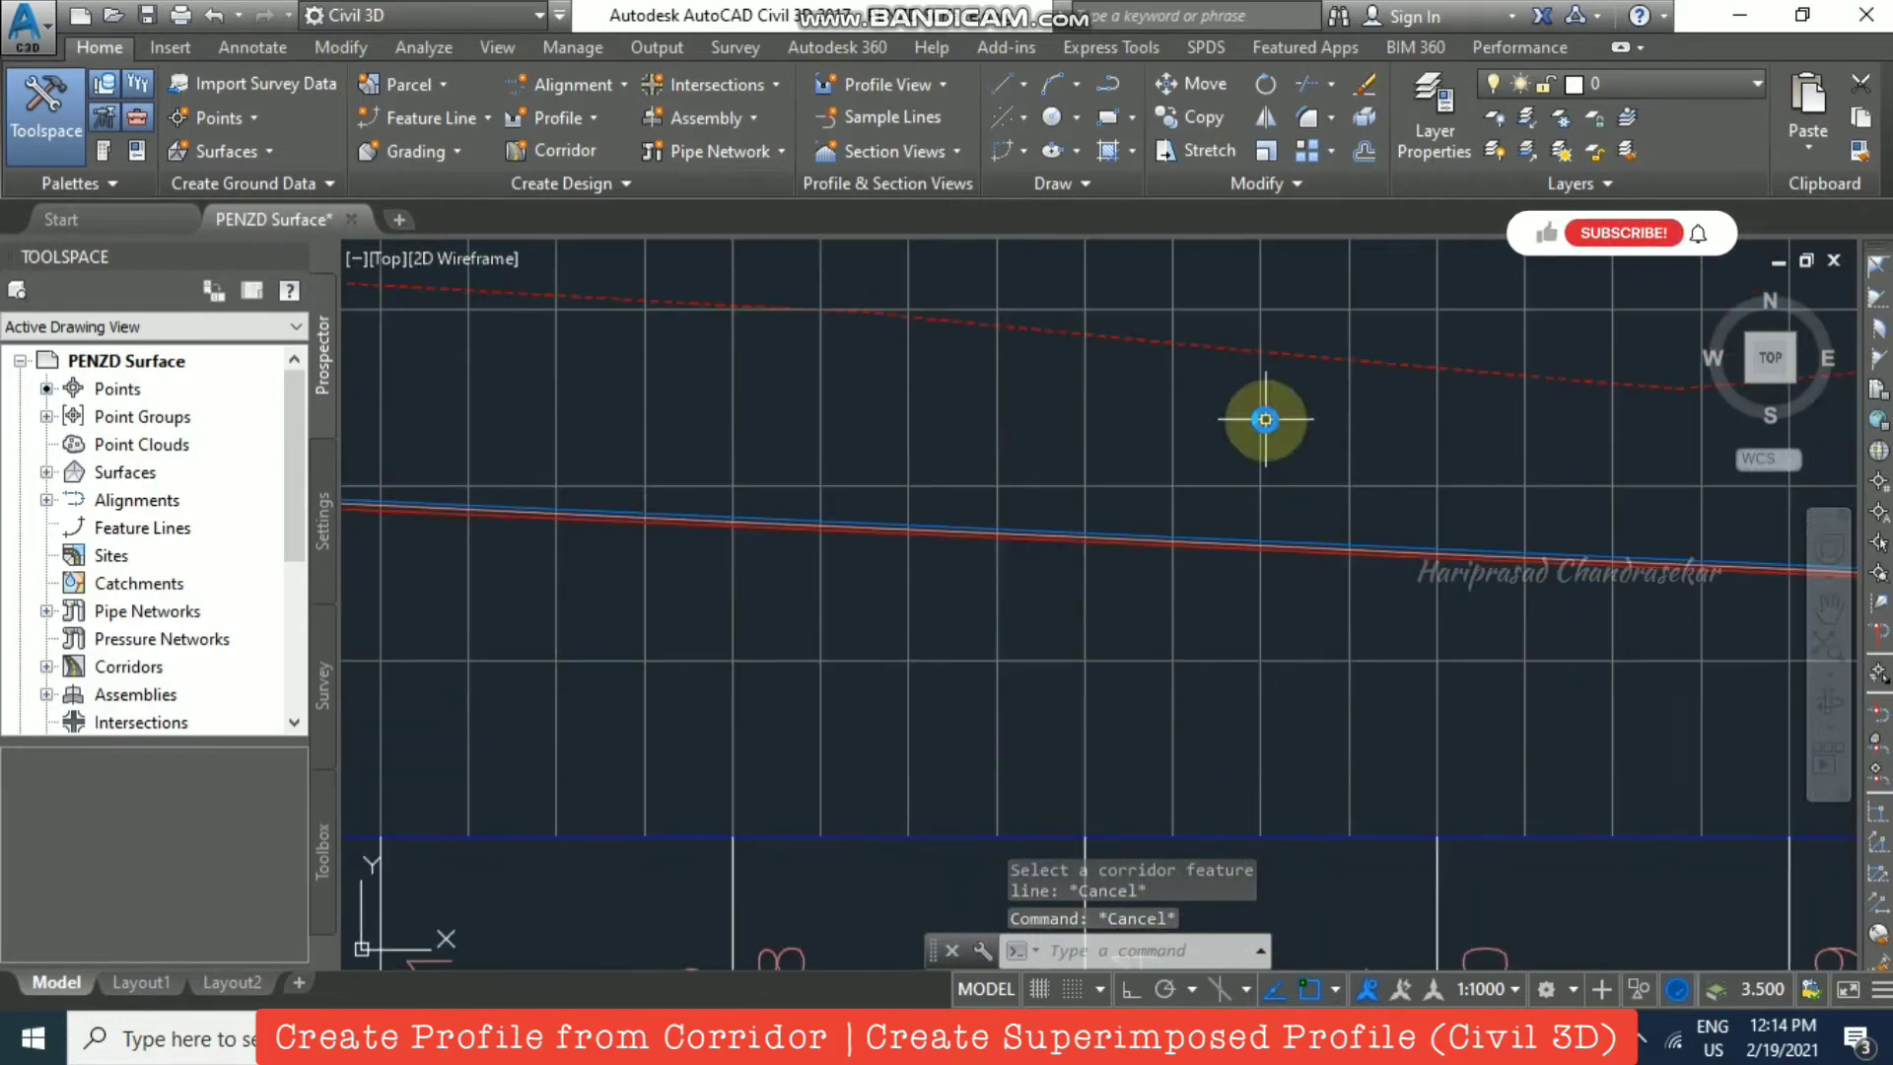
scroll(1193, 374, up, 2)
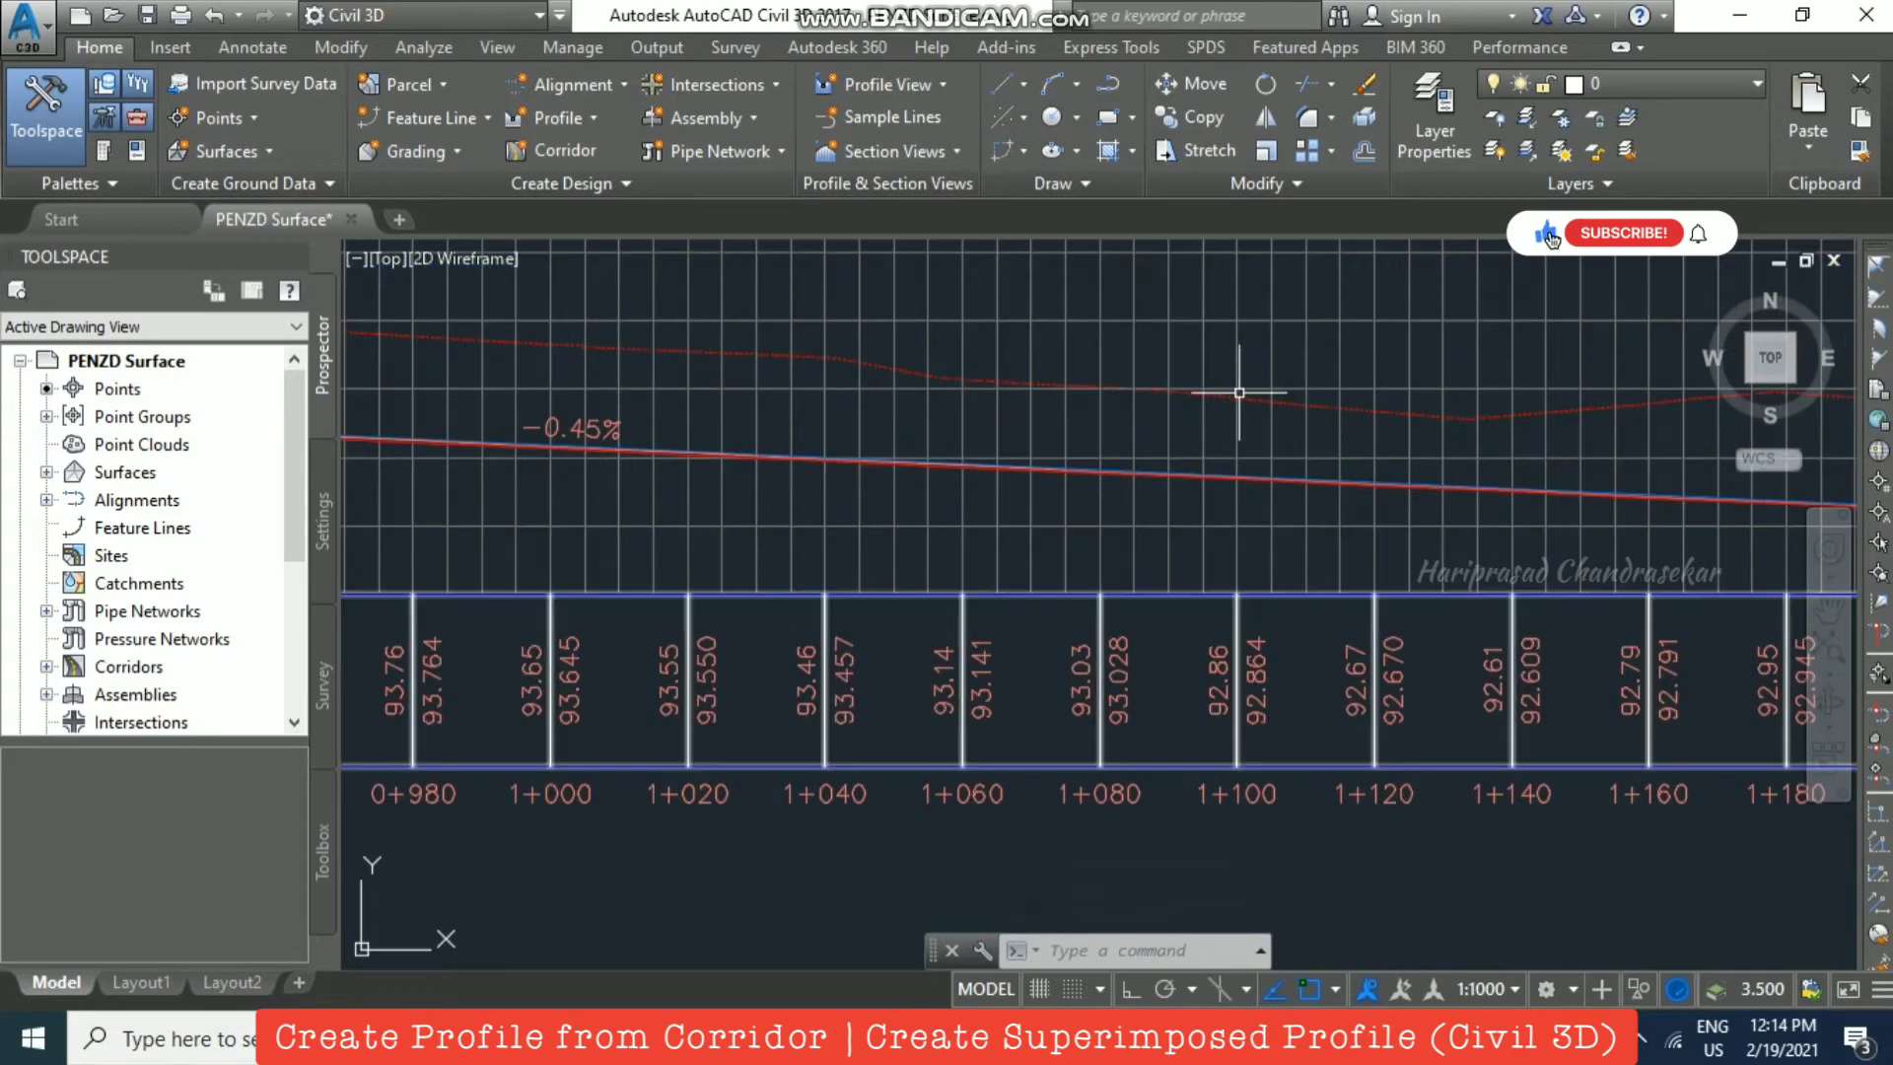
mouse_move(1237, 395)
scroll(1250, 444, up, 5)
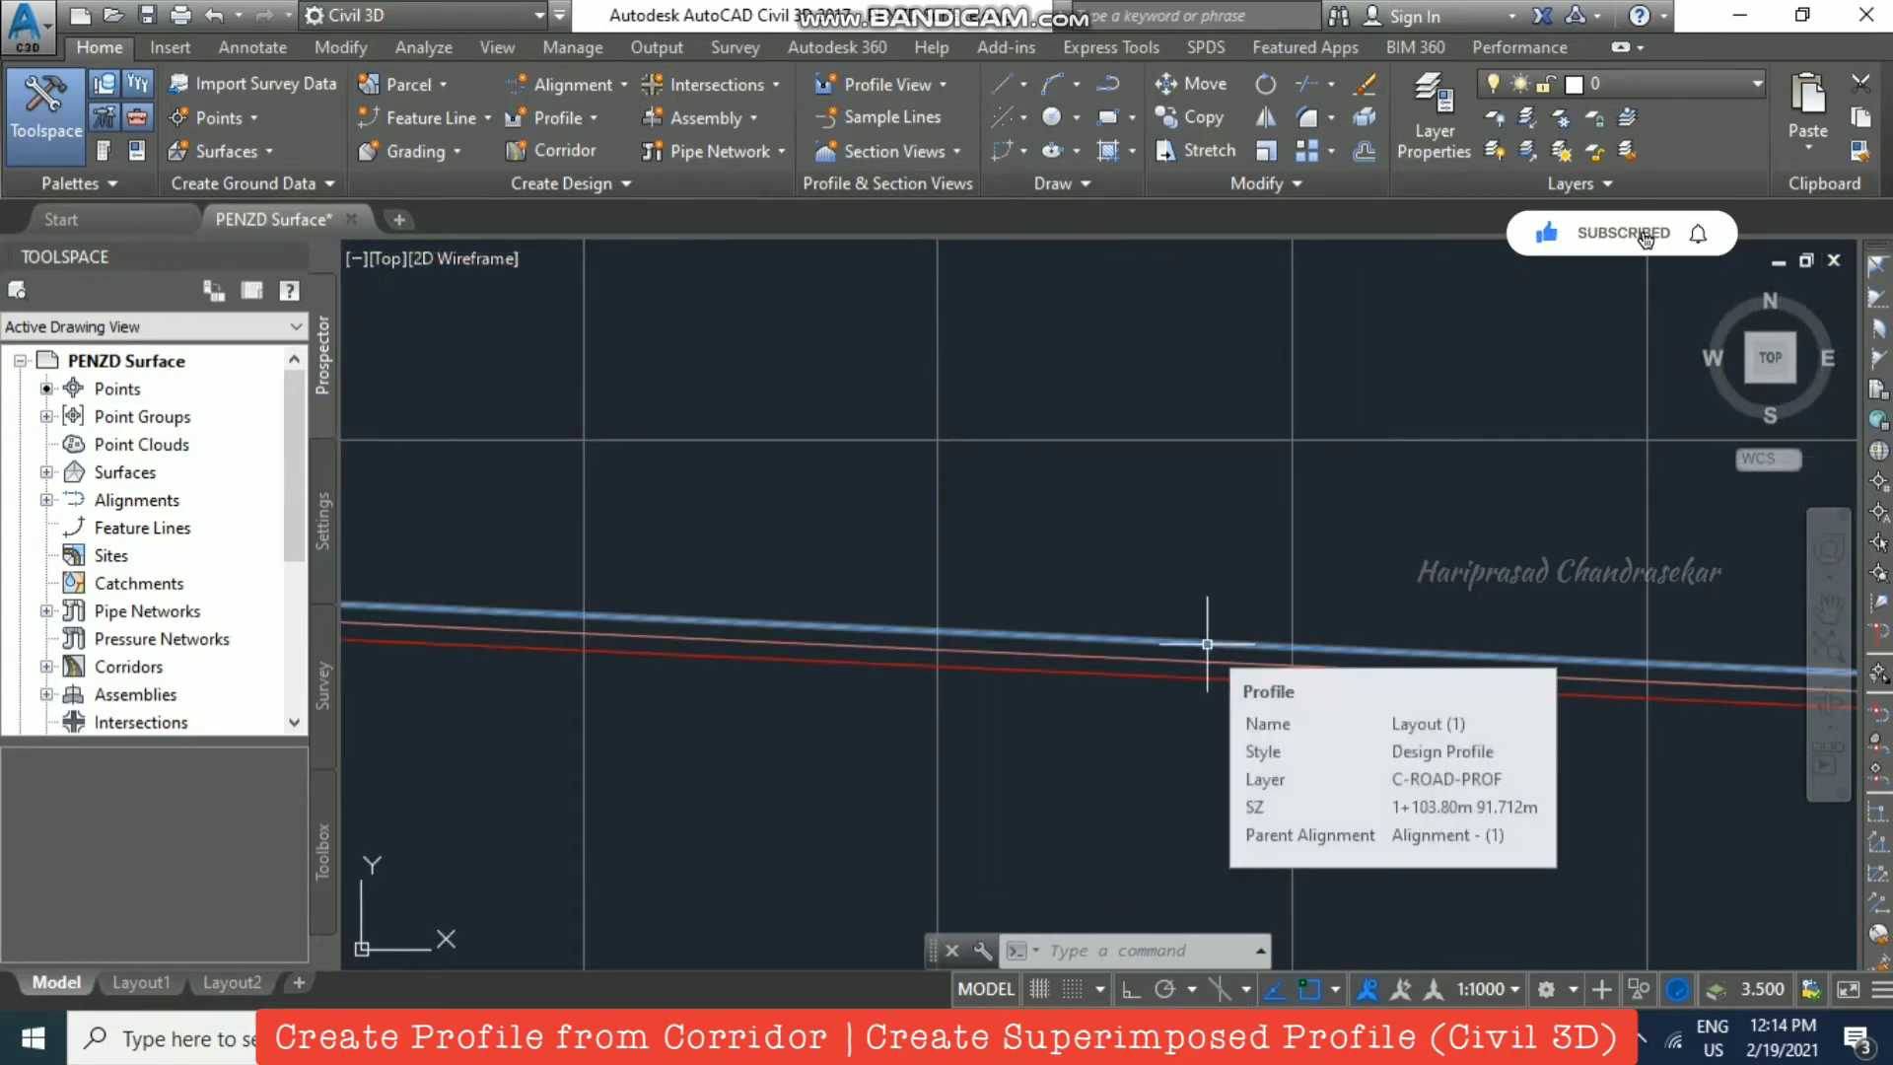
mouse_move(1203, 661)
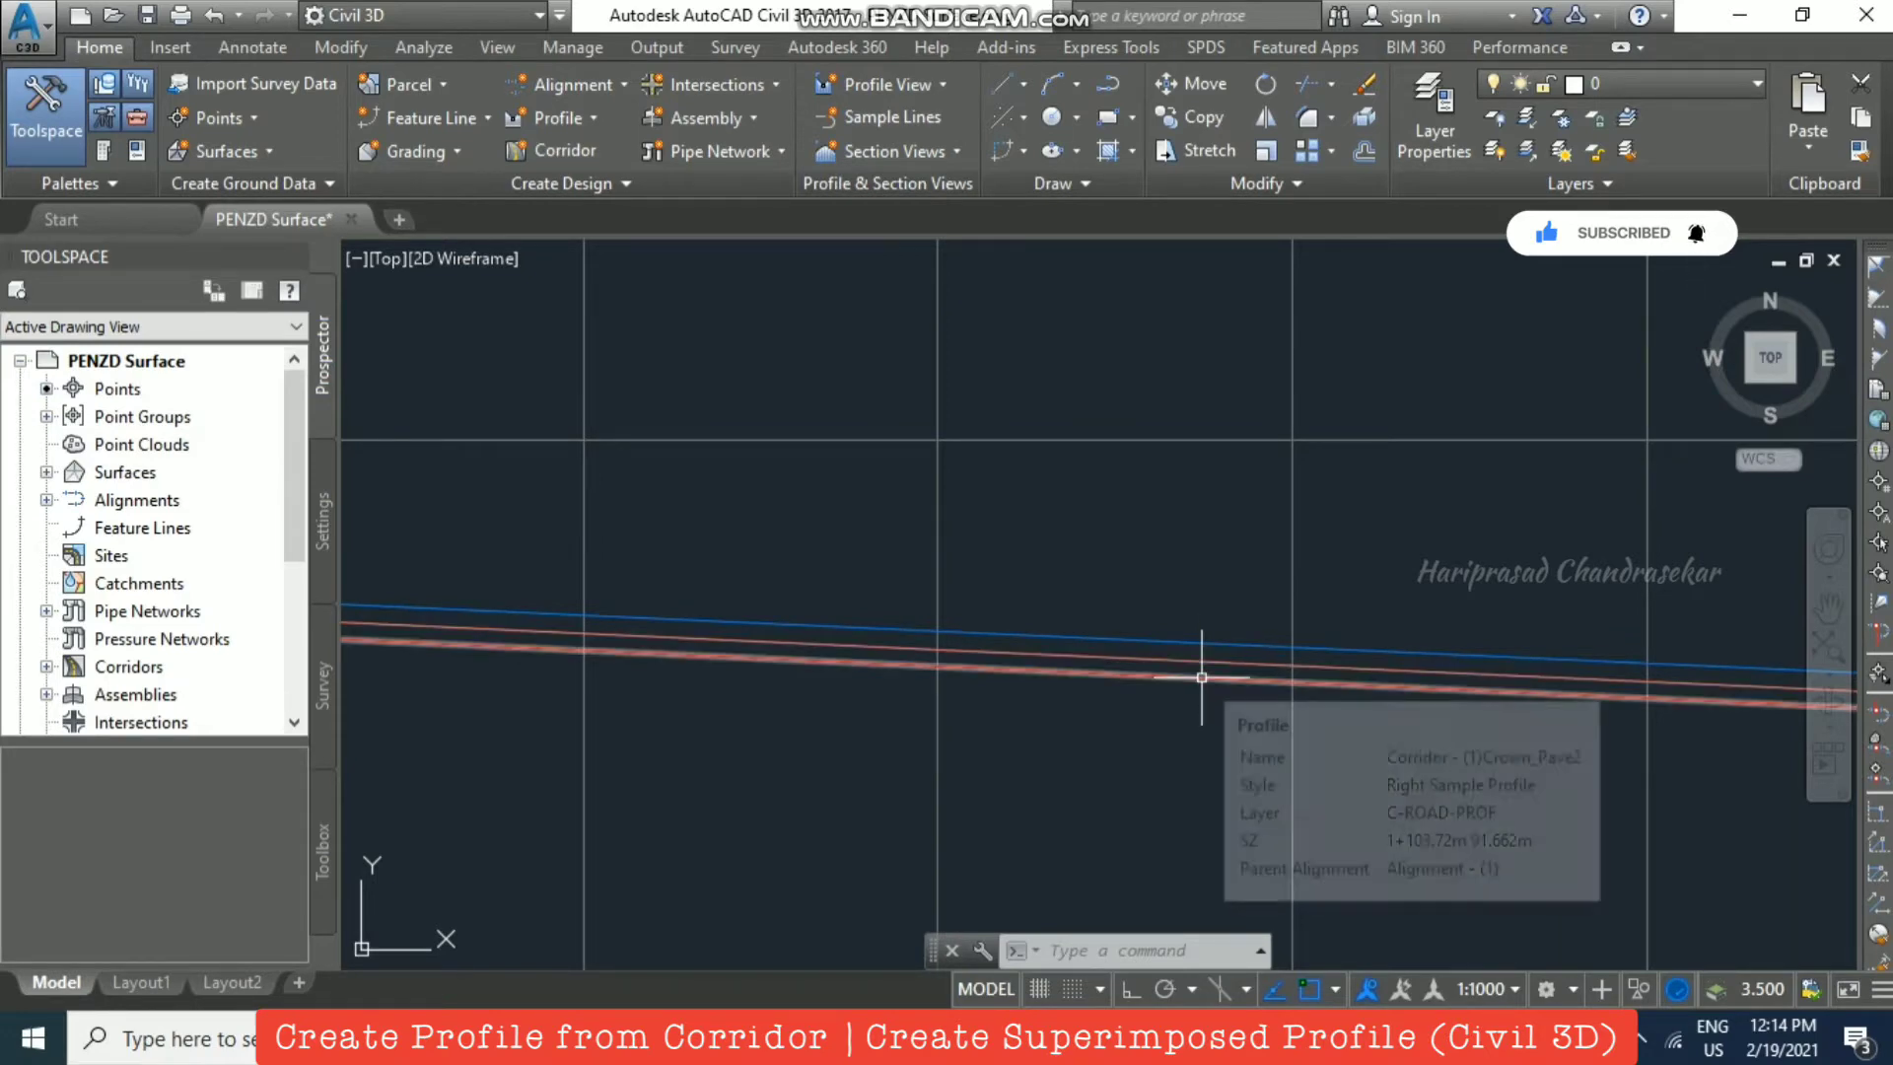
scroll(1267, 511, down, 10)
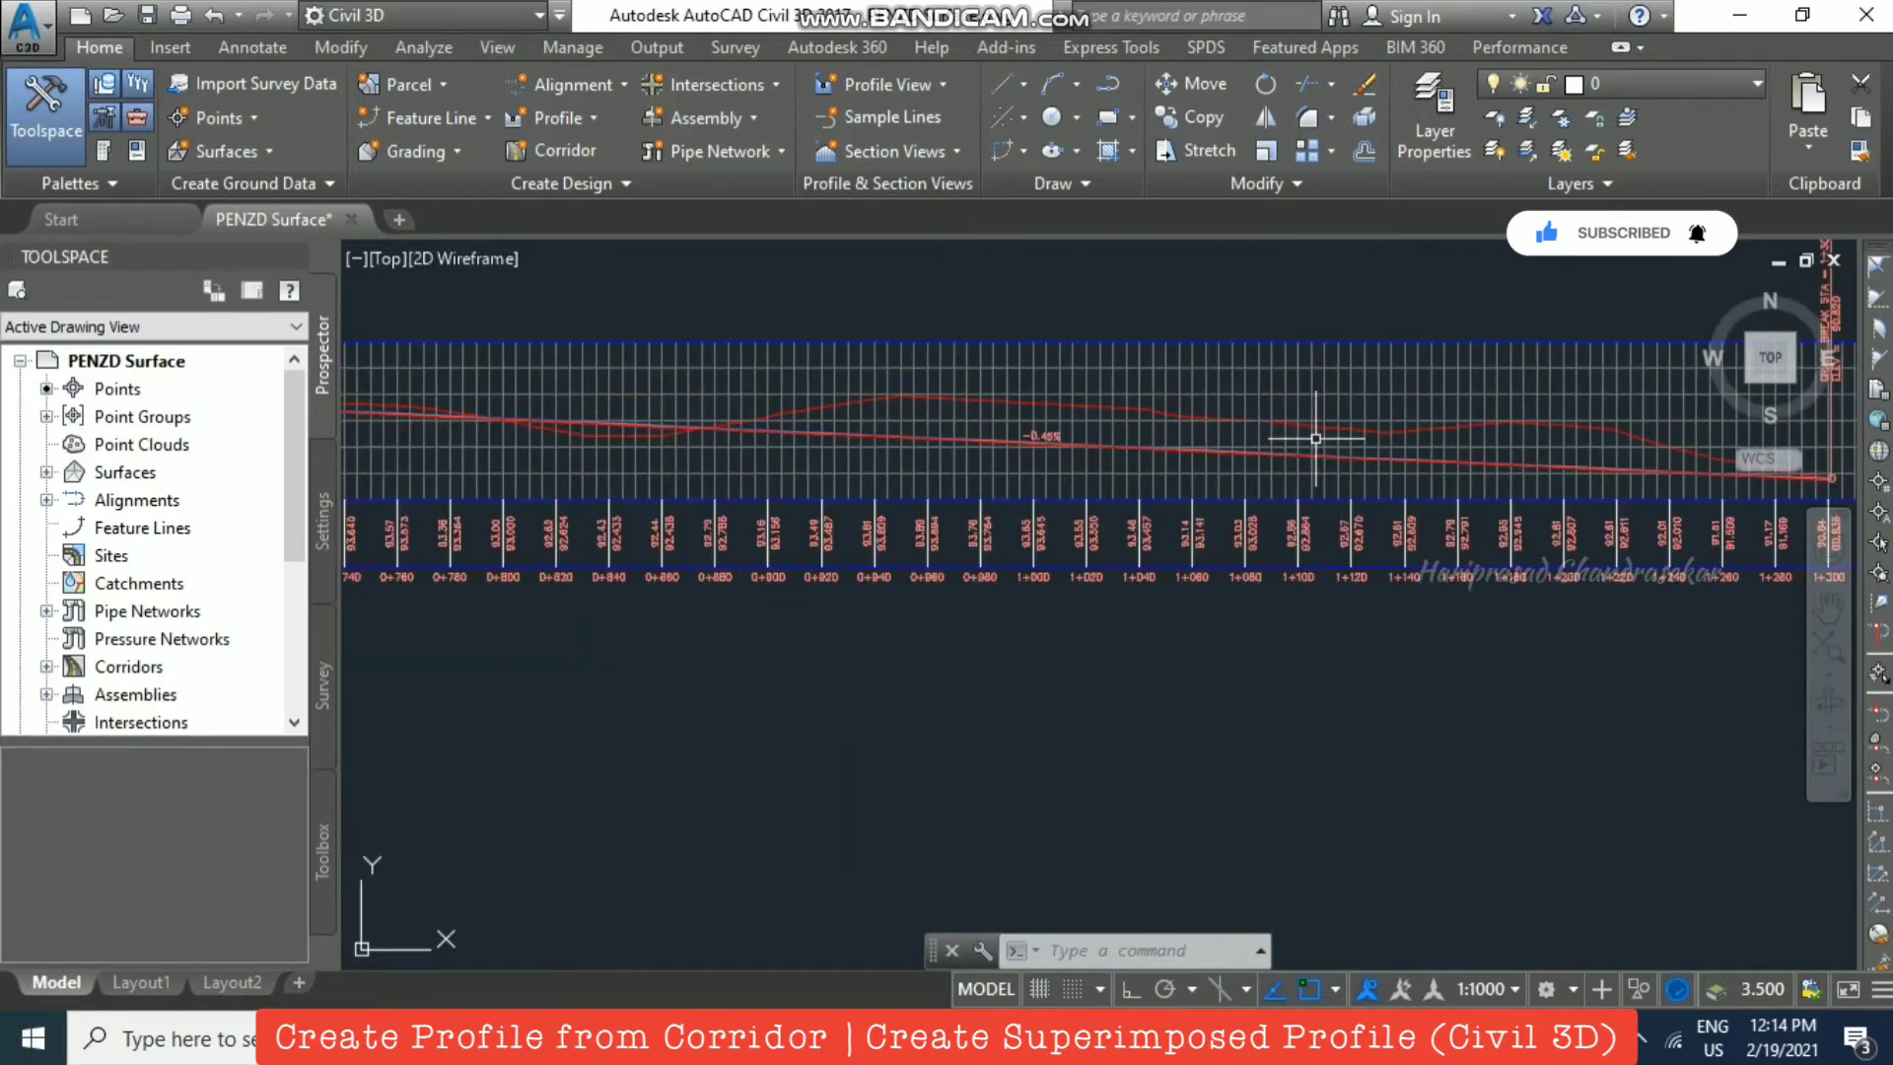
Step: Select the Layout (1) design profile and raise its middle PVI at station 0+630 slightly
middle_drag(940, 463, 1188, 498)
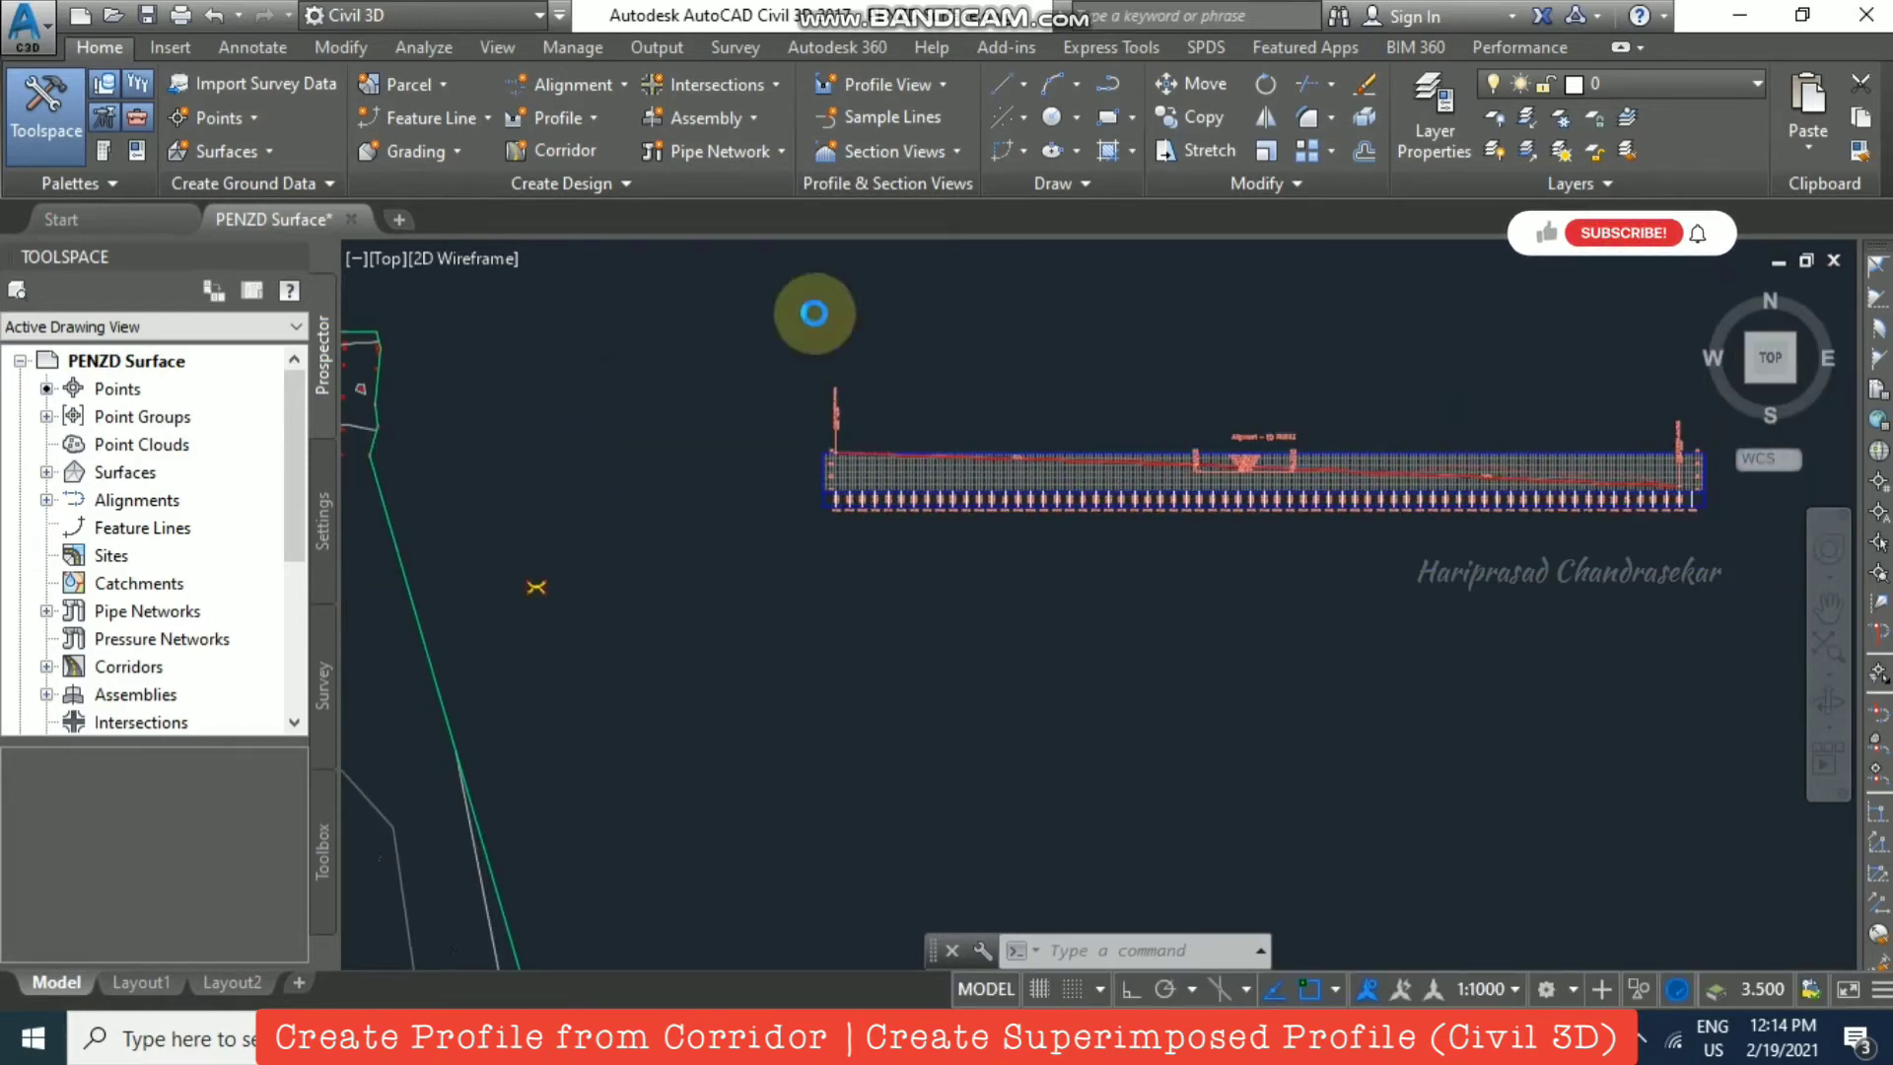
scroll(816, 310, down, 4)
scroll(1035, 392, up, 8)
scroll(1146, 399, up, 8)
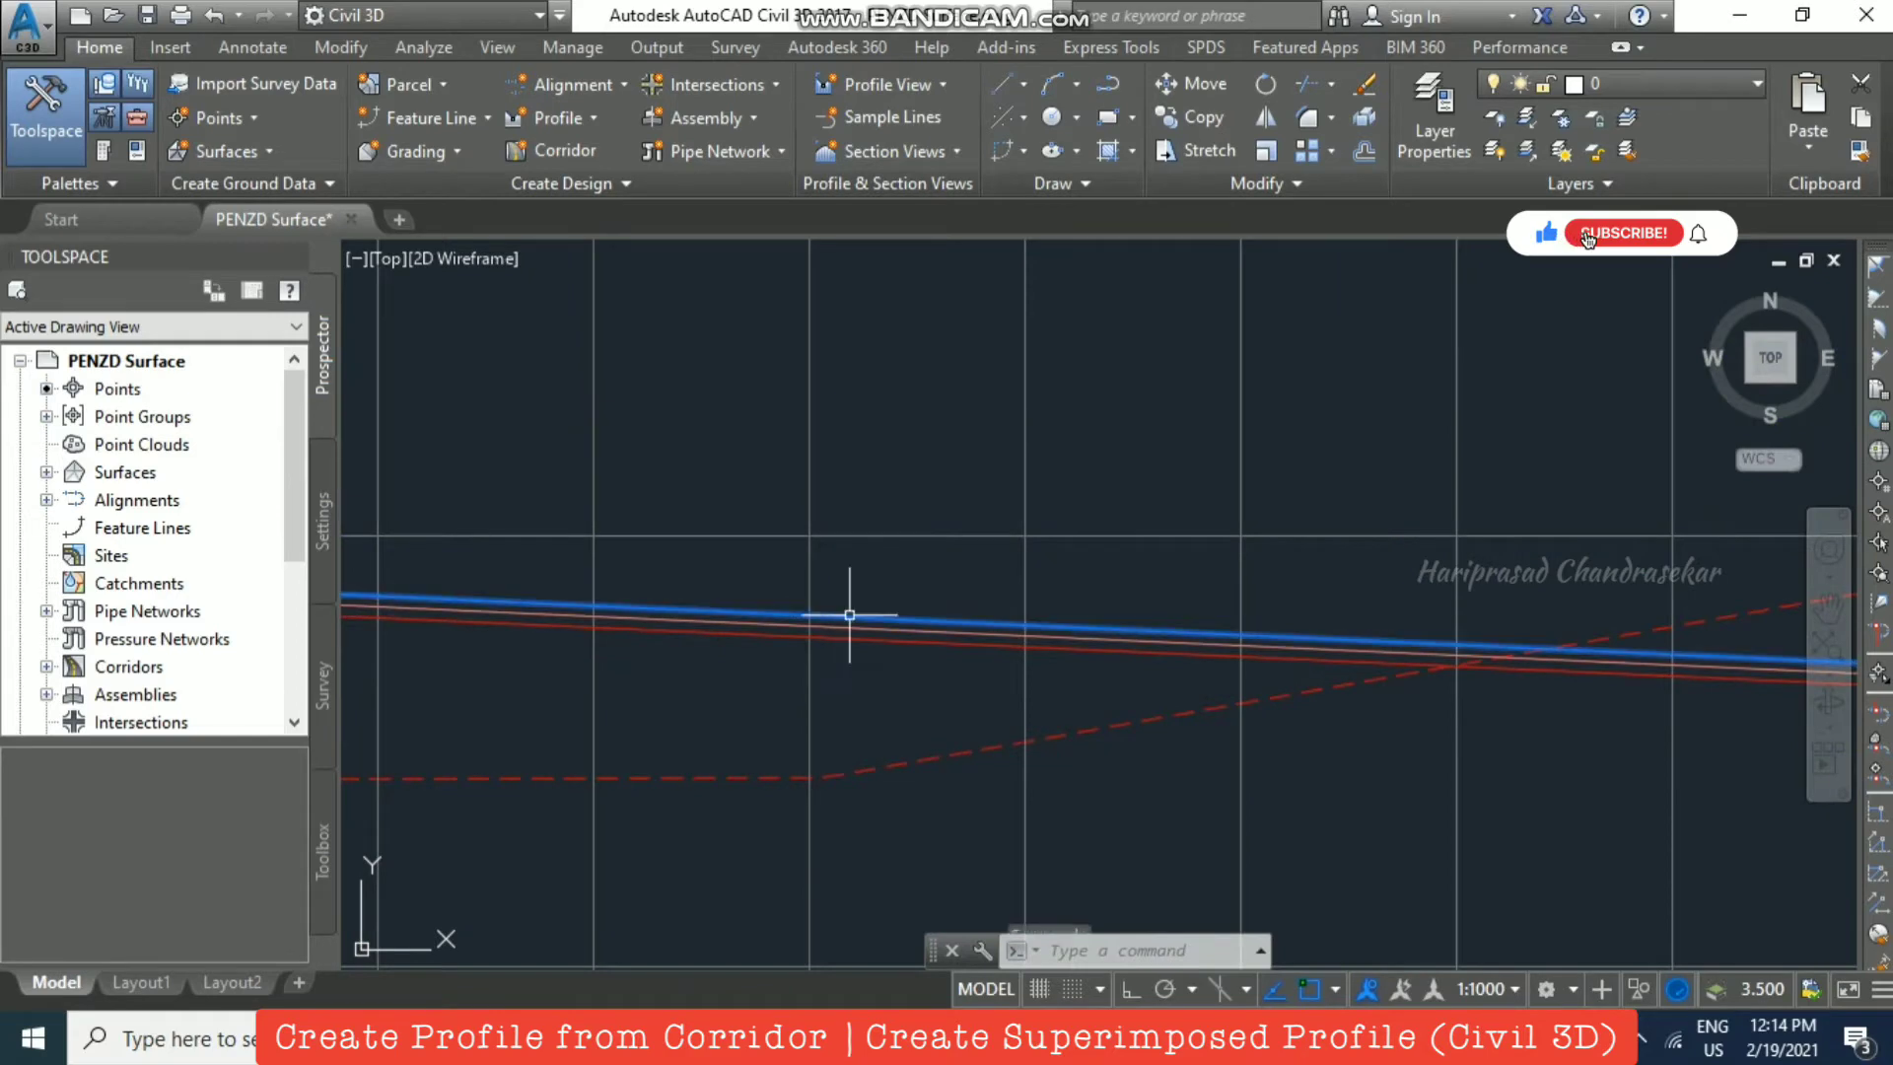
click(849, 621)
scroll(1025, 483, down, 3)
middle_drag(771, 452, 1194, 453)
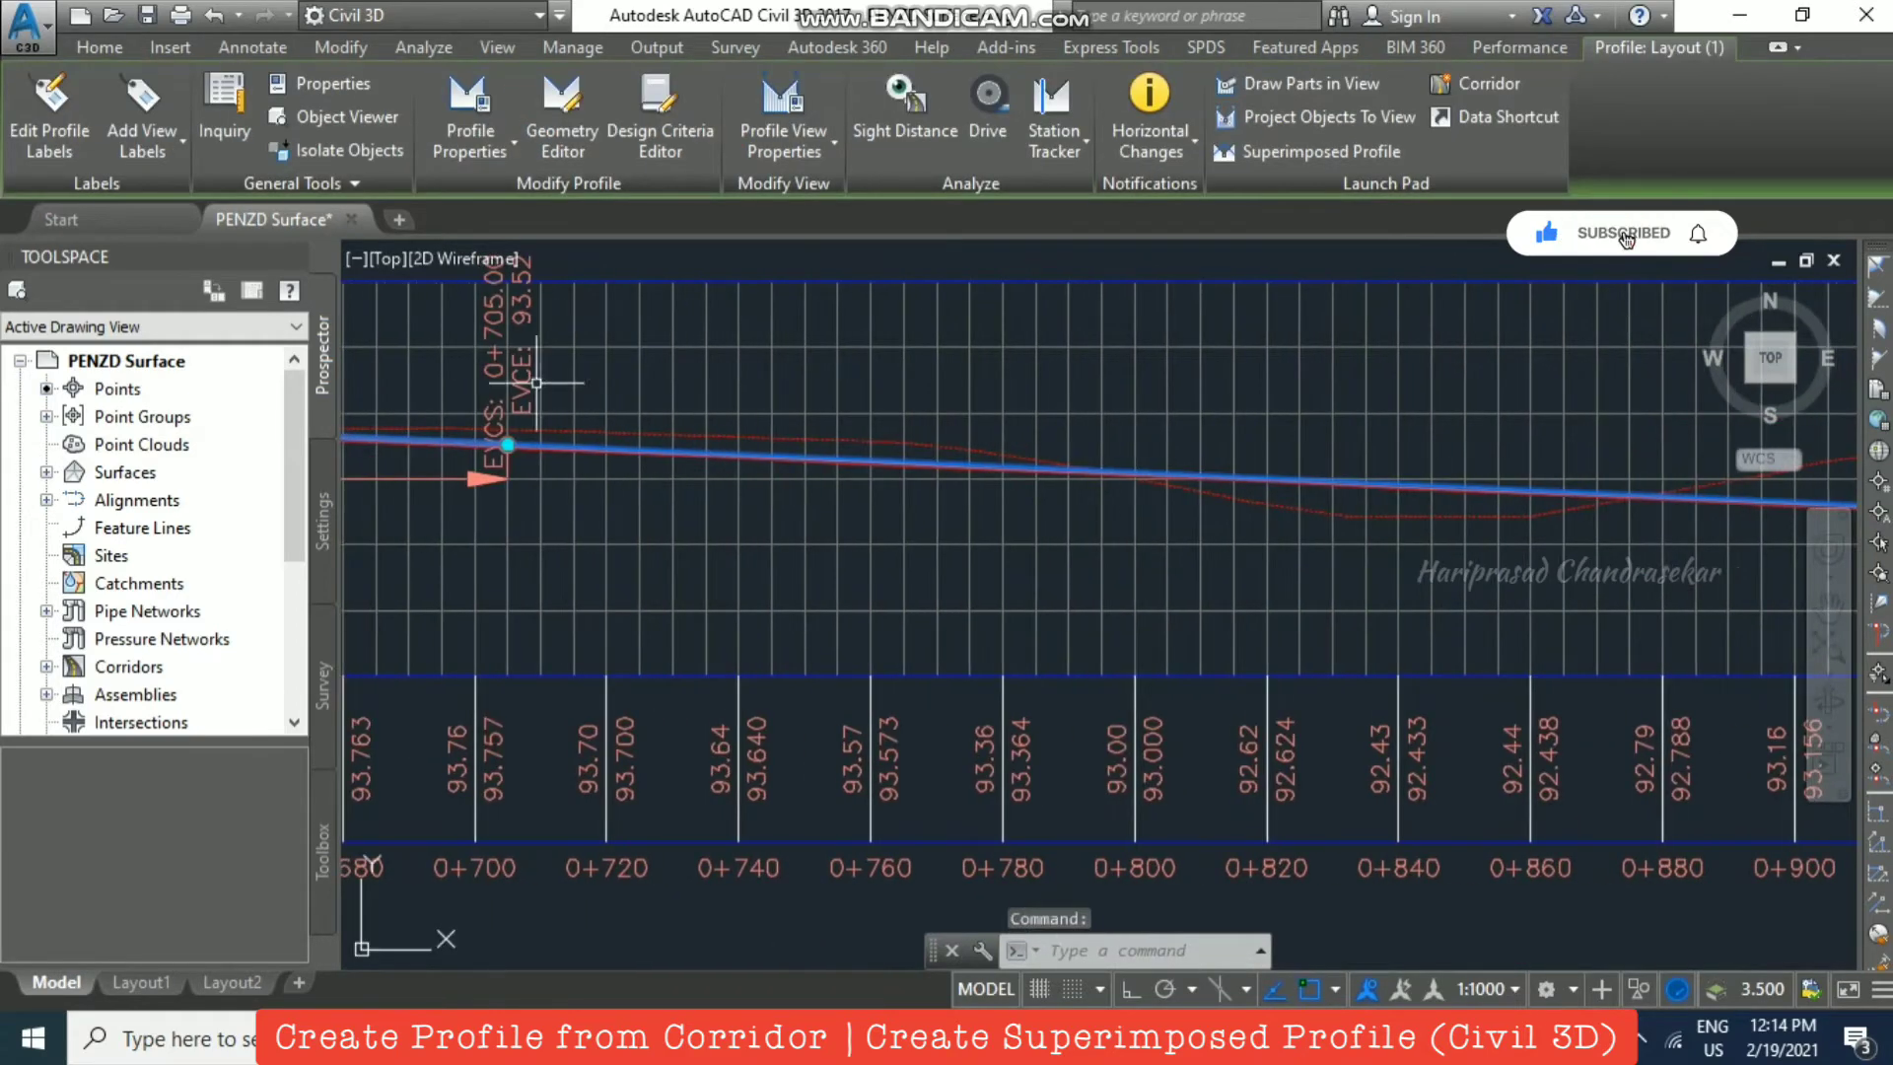
middle_drag(1333, 478, 412, 505)
scroll(1575, 505, up, 2)
scroll(1595, 555, up, 3)
middle_drag(1595, 557, 534, 430)
scroll(621, 430, down, 4)
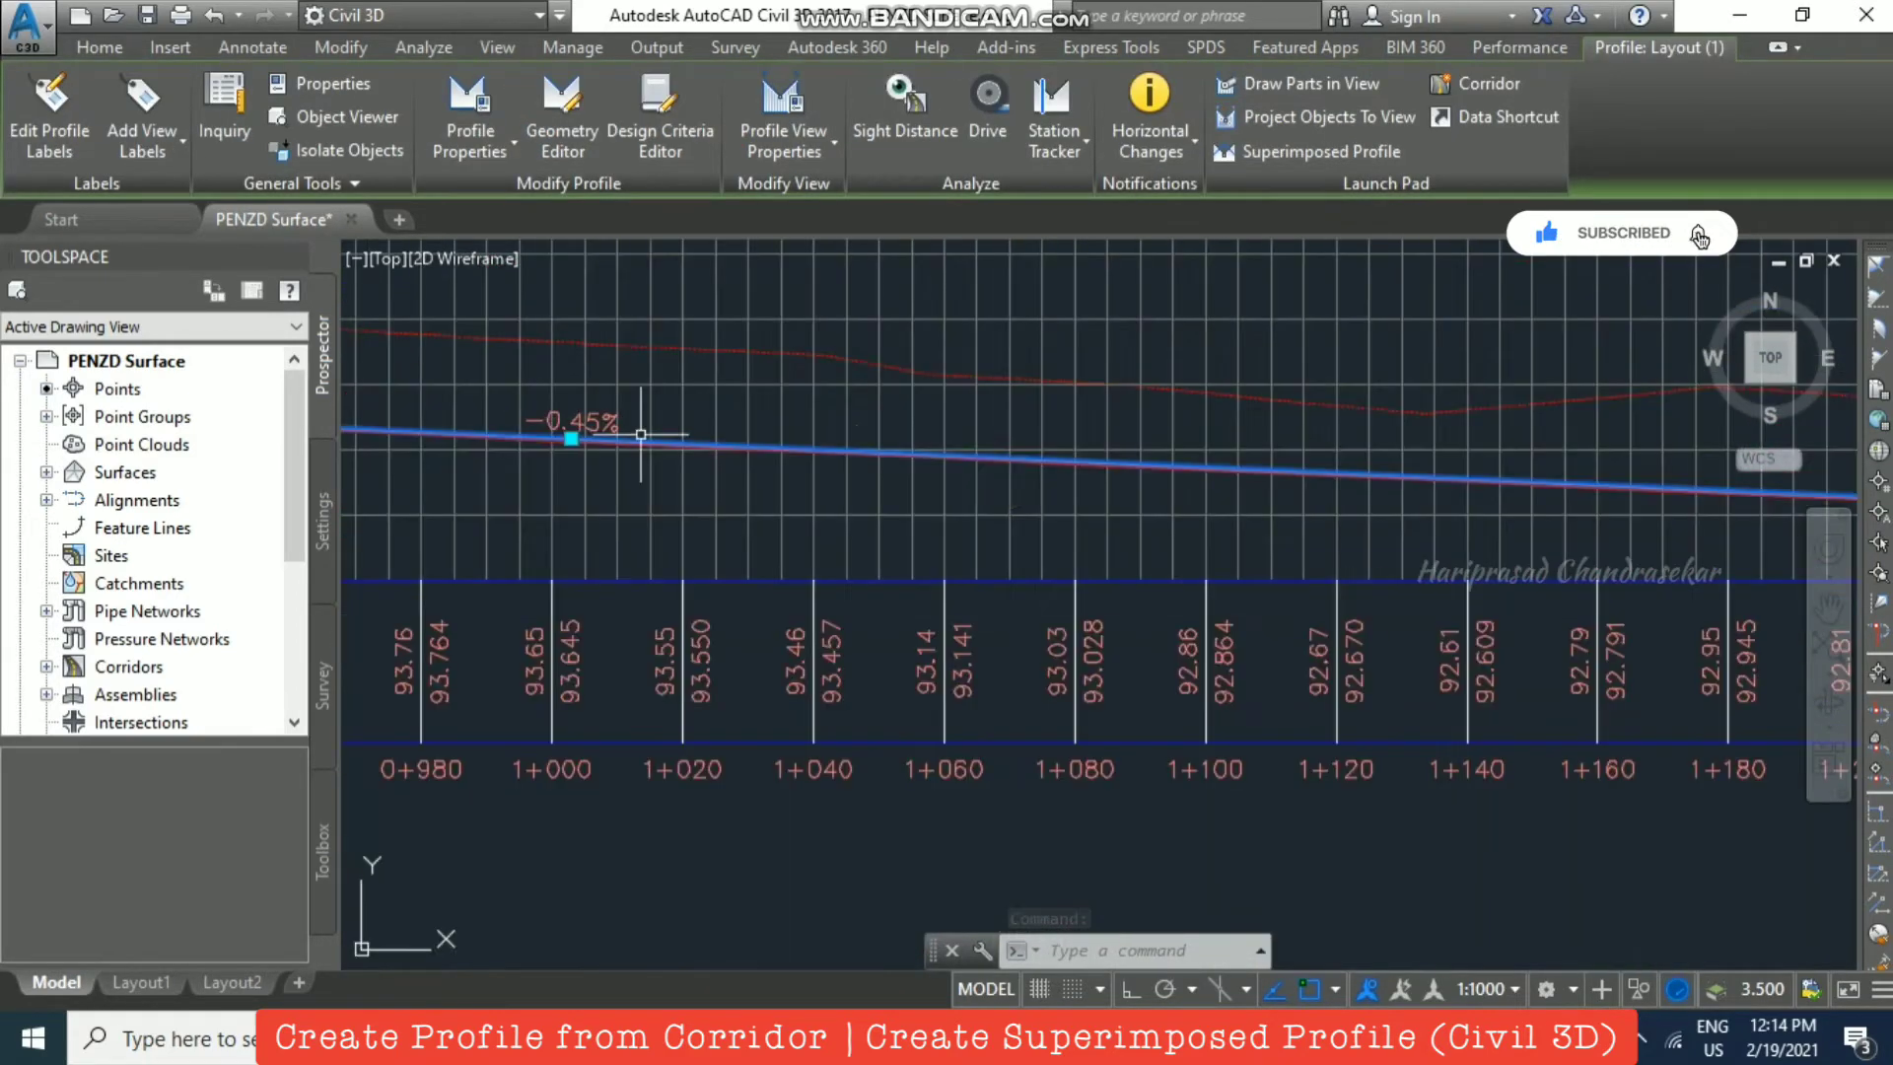
scroll(995, 467, down, 3)
scroll(1291, 493, up, 2)
middle_drag(1289, 494, 1489, 483)
scroll(1483, 485, down, 4)
scroll(709, 463, up, 2)
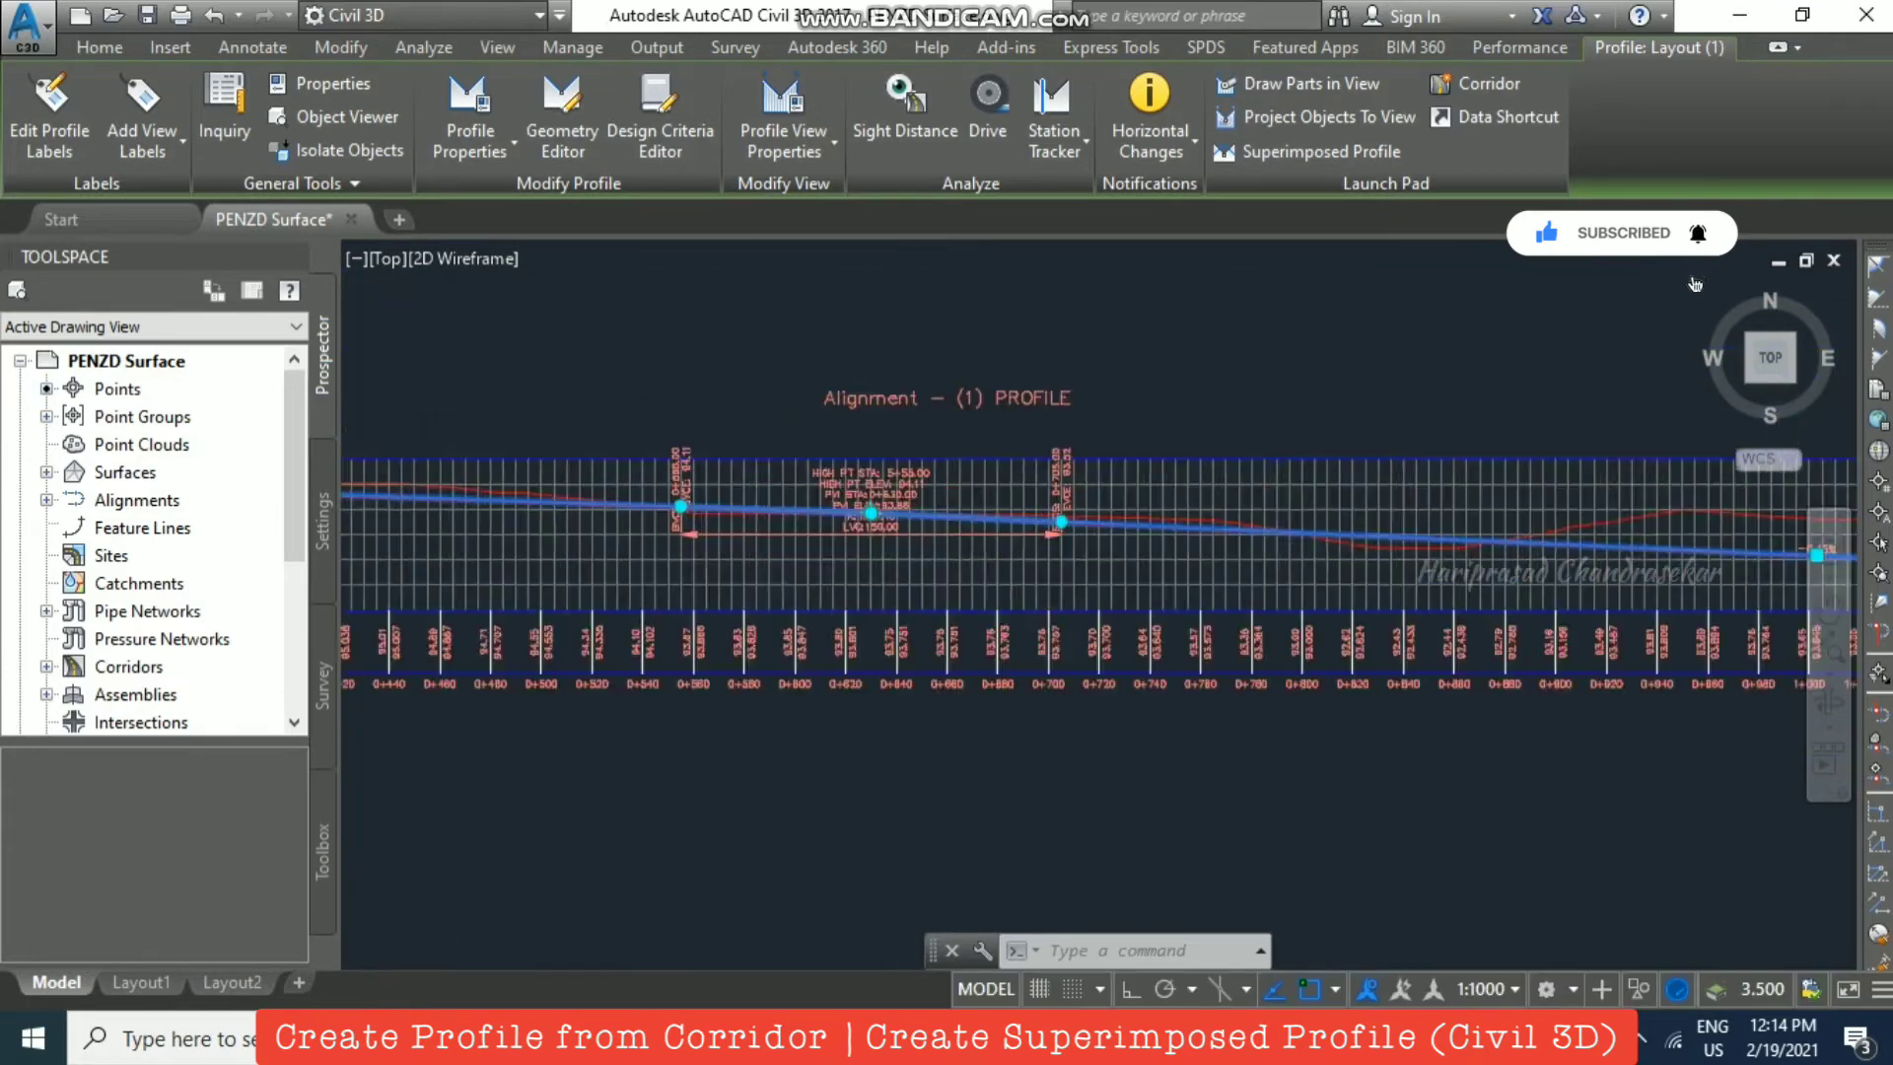
scroll(838, 499, up, 7)
scroll(1139, 603, up, 6)
scroll(1015, 576, up, 2)
click(996, 572)
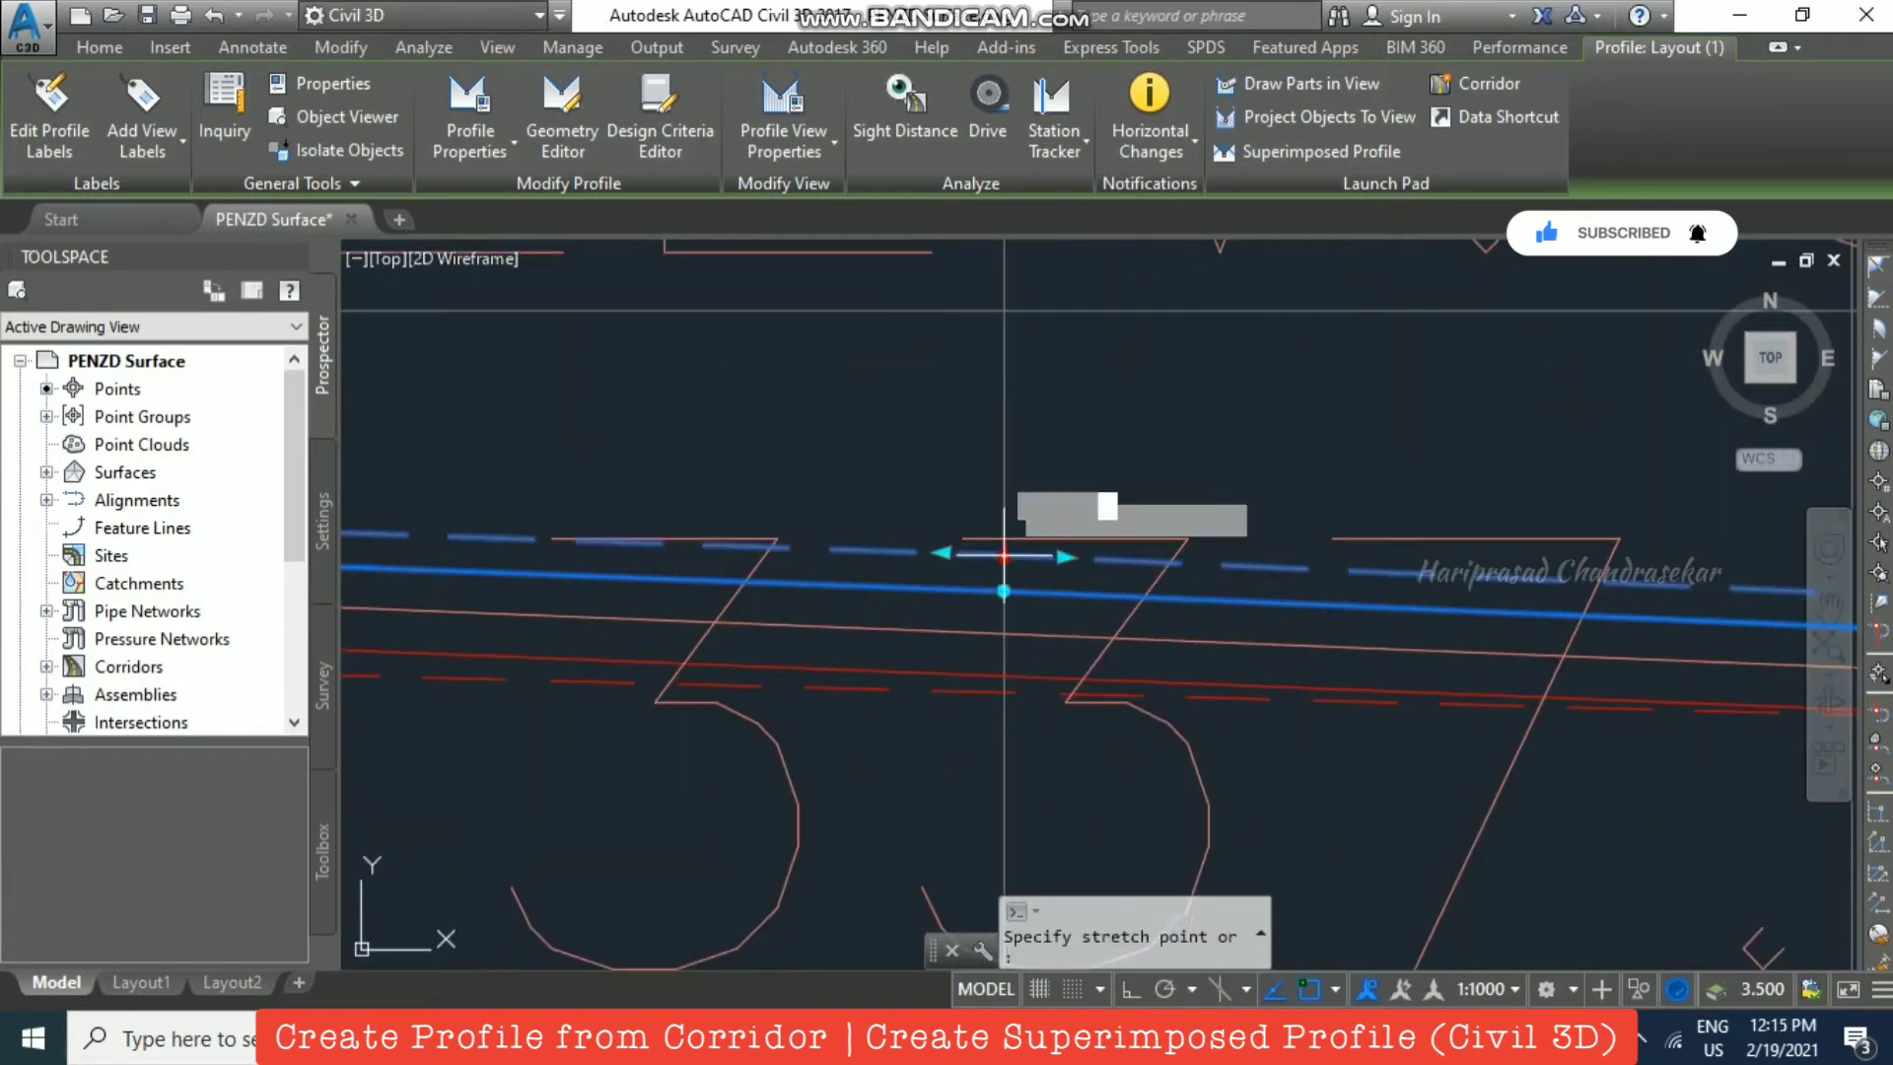
scroll(998, 572, up, 3)
key(Escape)
scroll(1140, 464, down, 3)
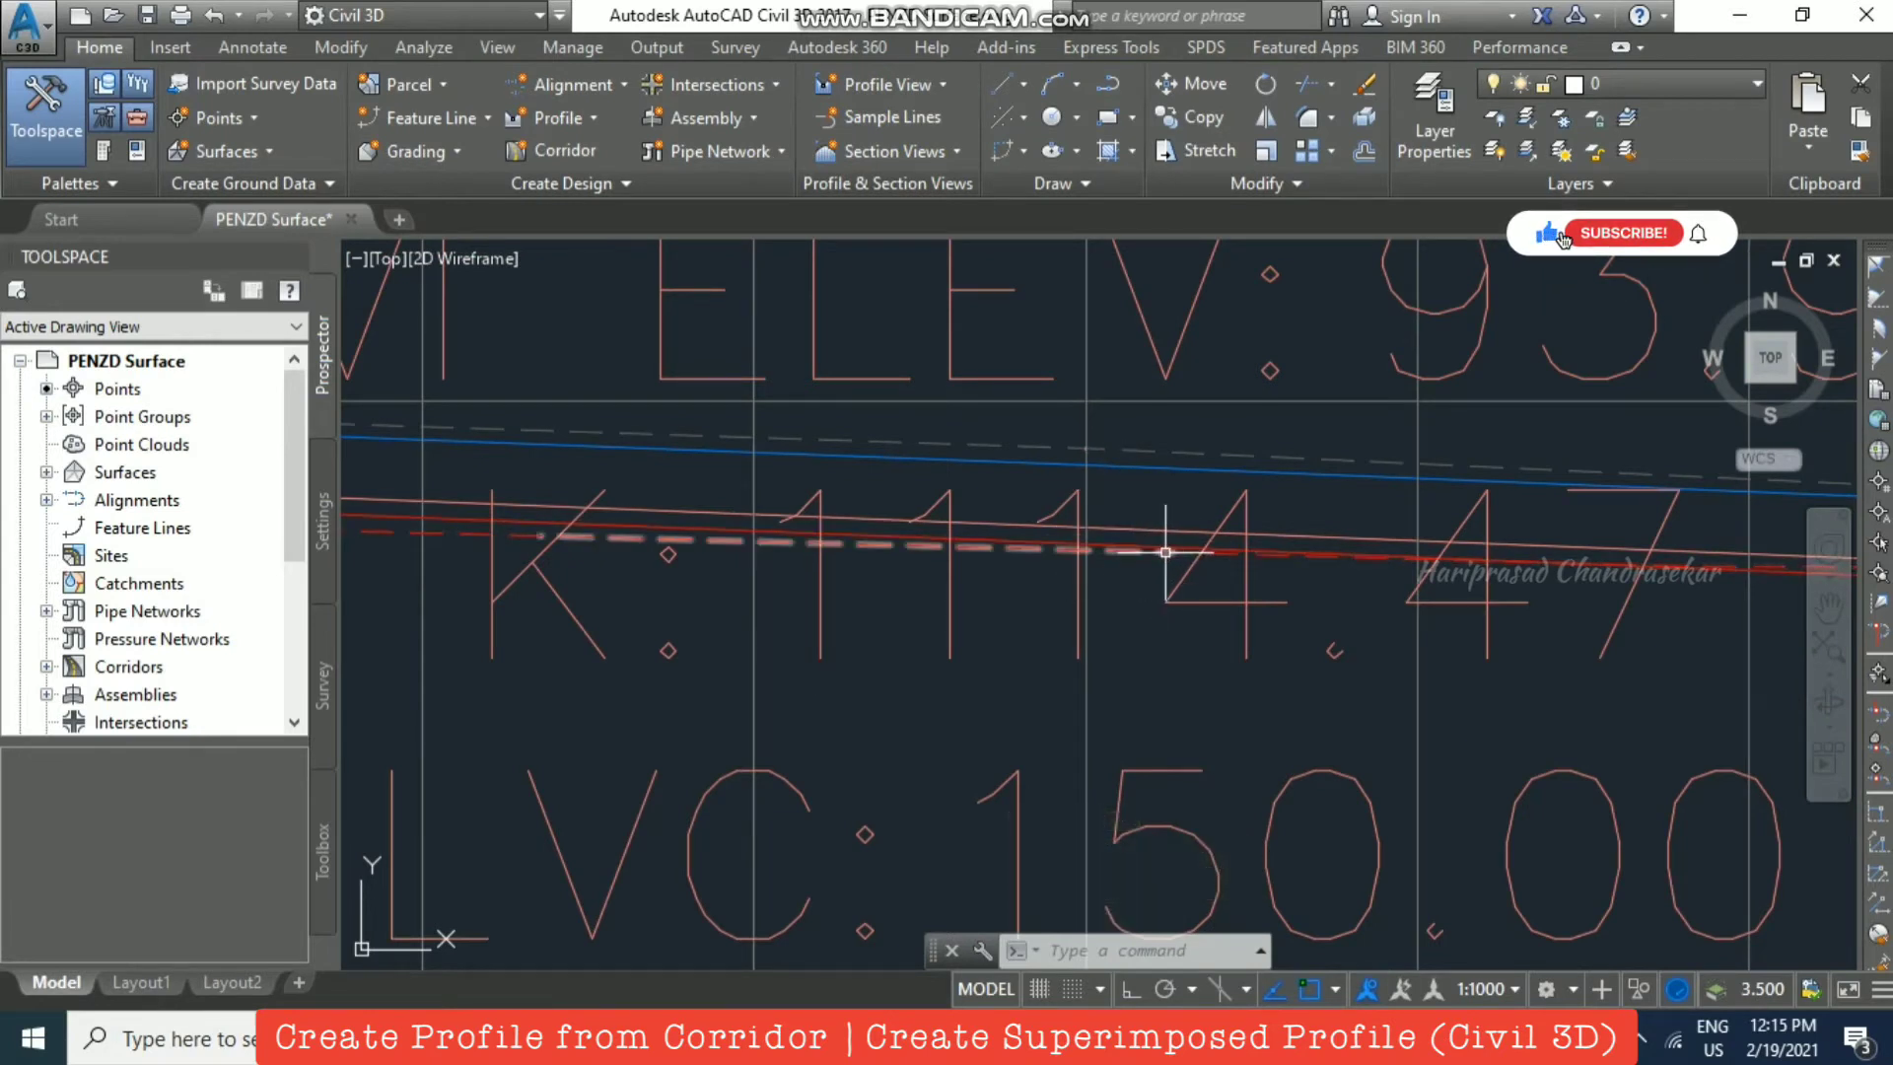
Step: Undo the last grip edit of the design profile's PVI
key(ctrl+z)
scroll(1124, 460, down, 4)
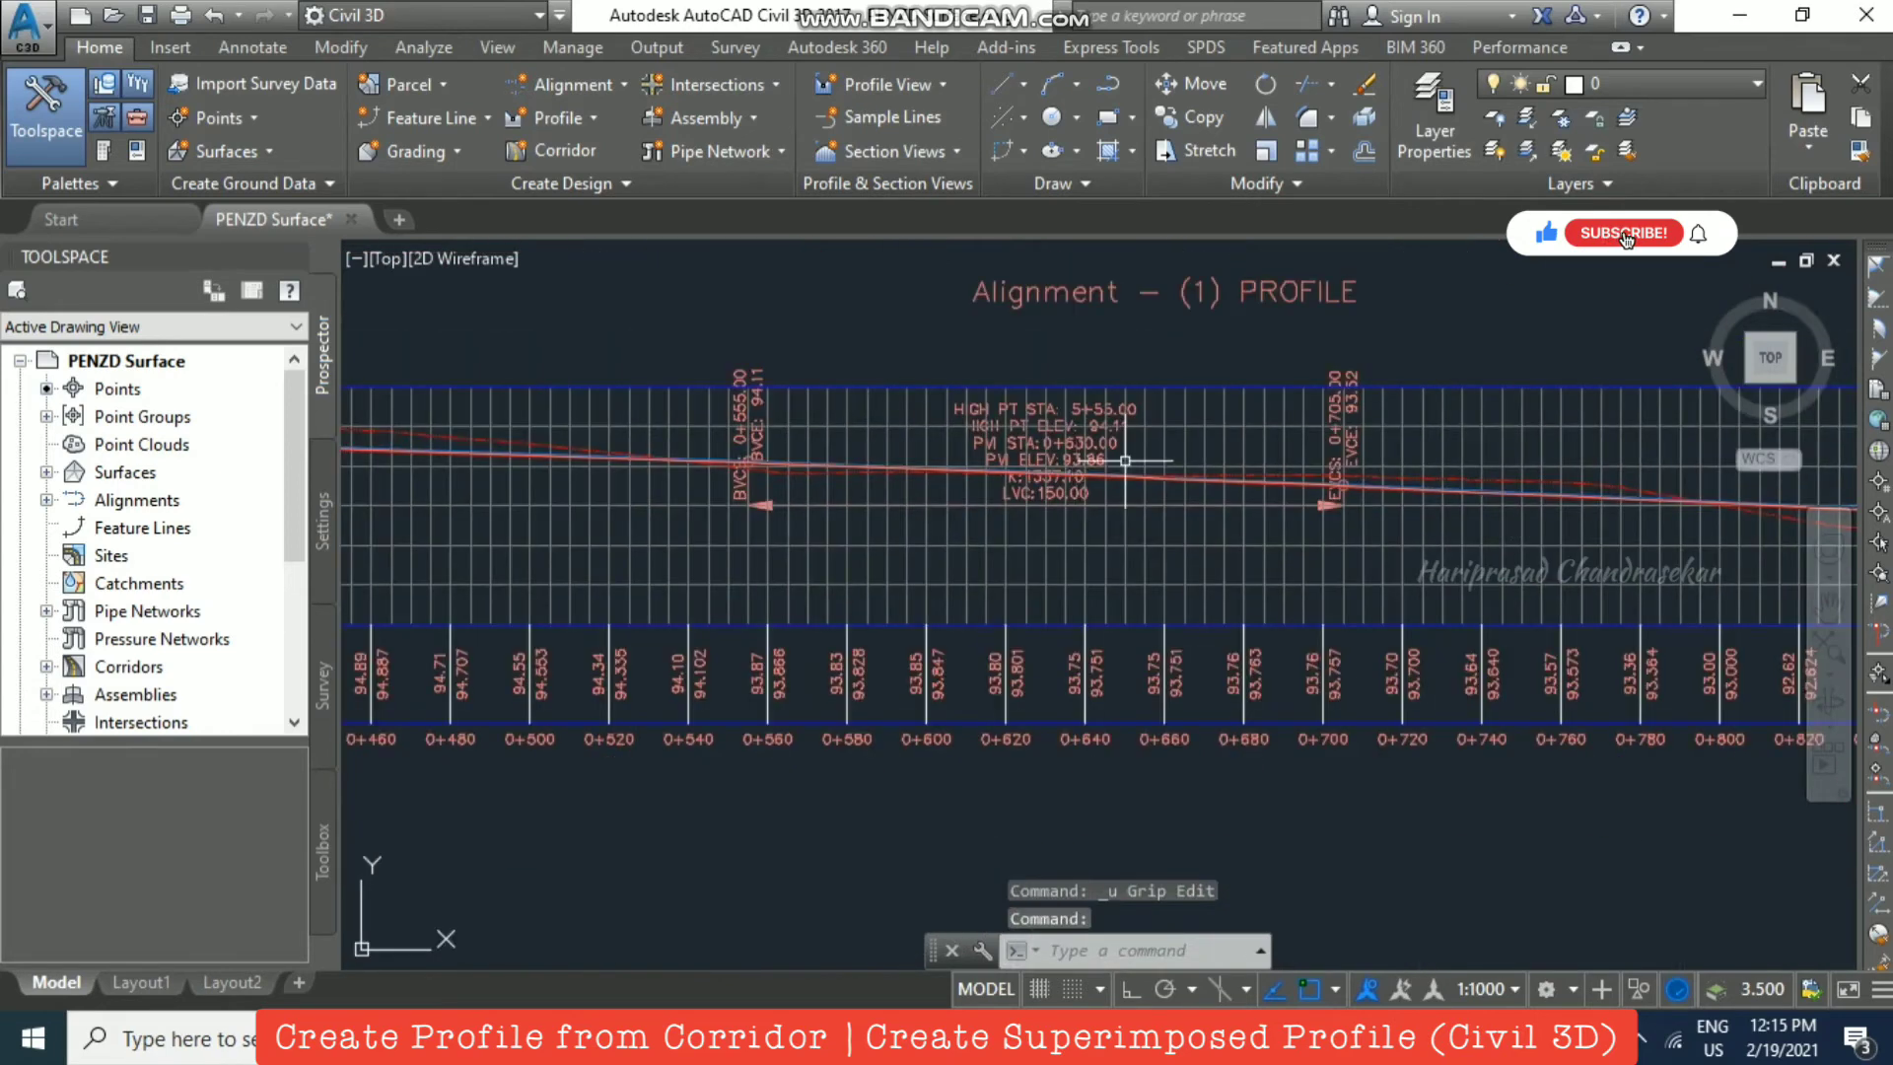
scroll(1124, 461, down, 5)
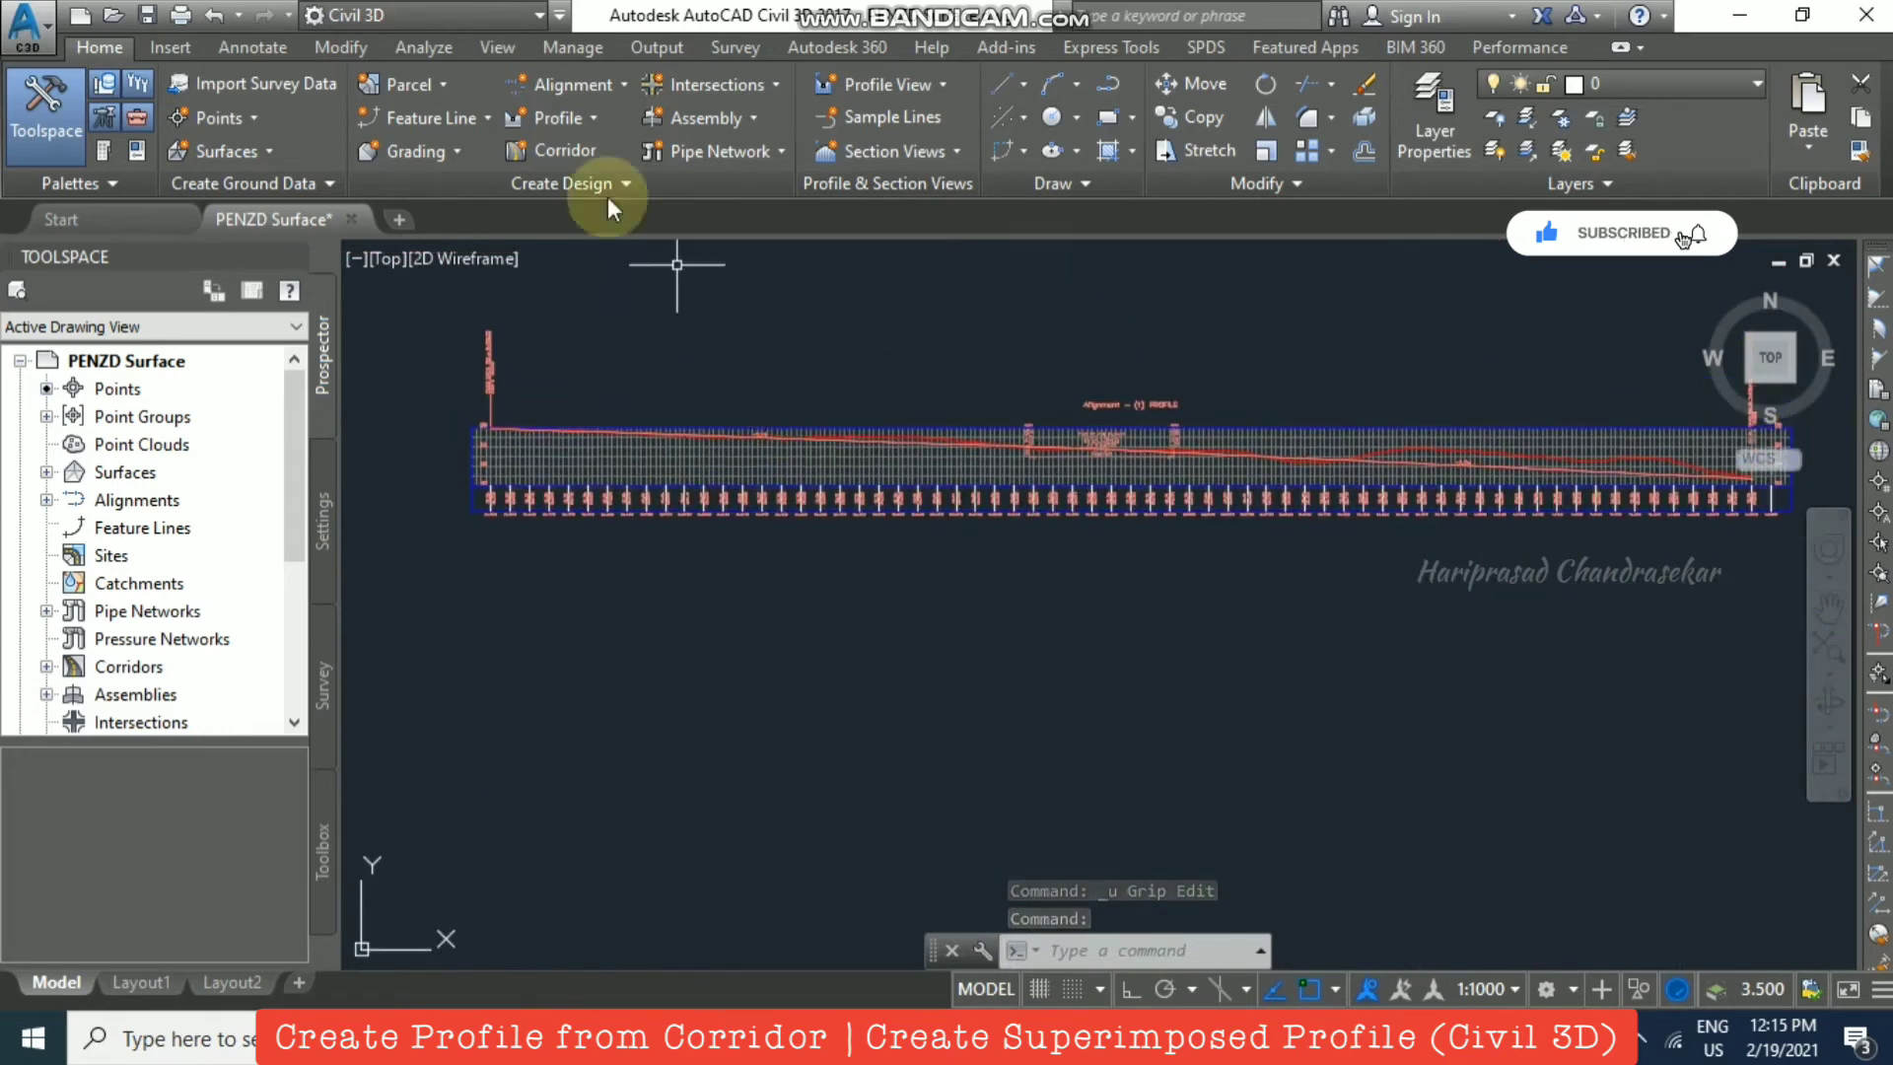
click(577, 114)
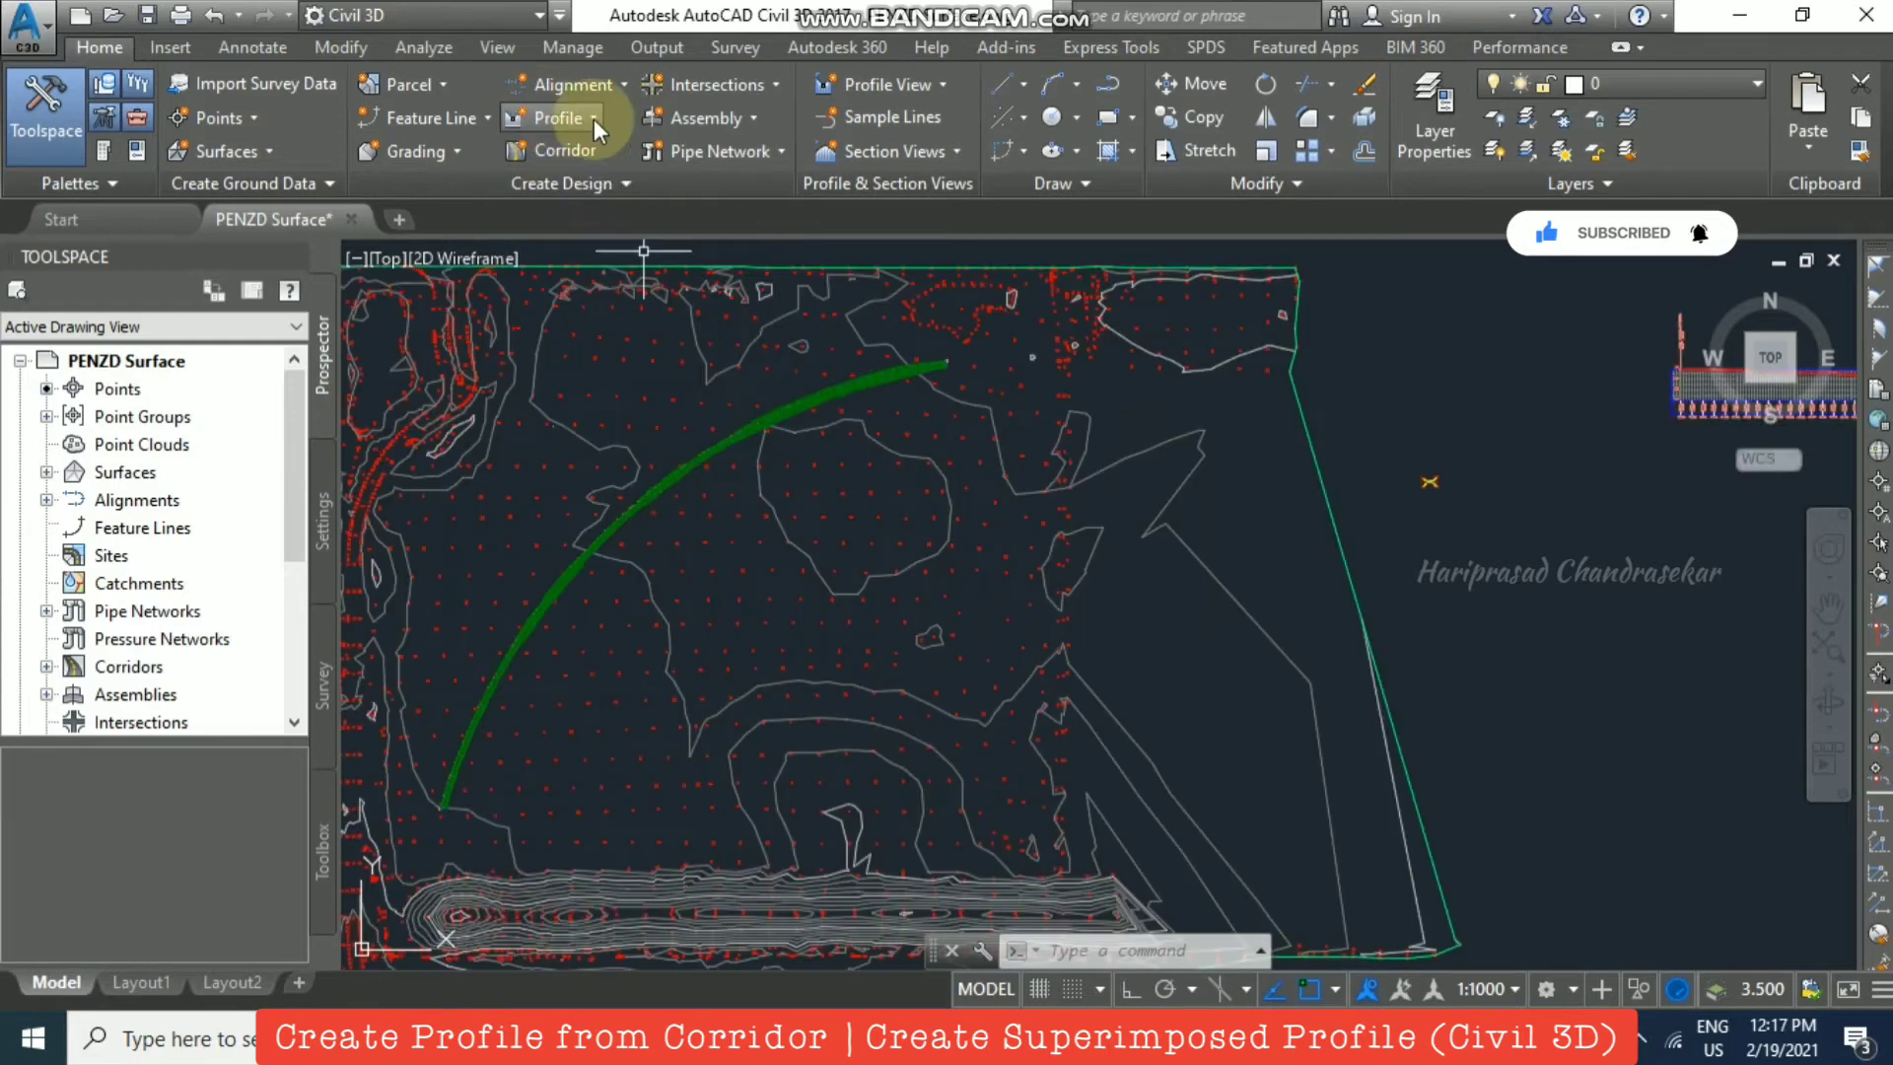
click(597, 114)
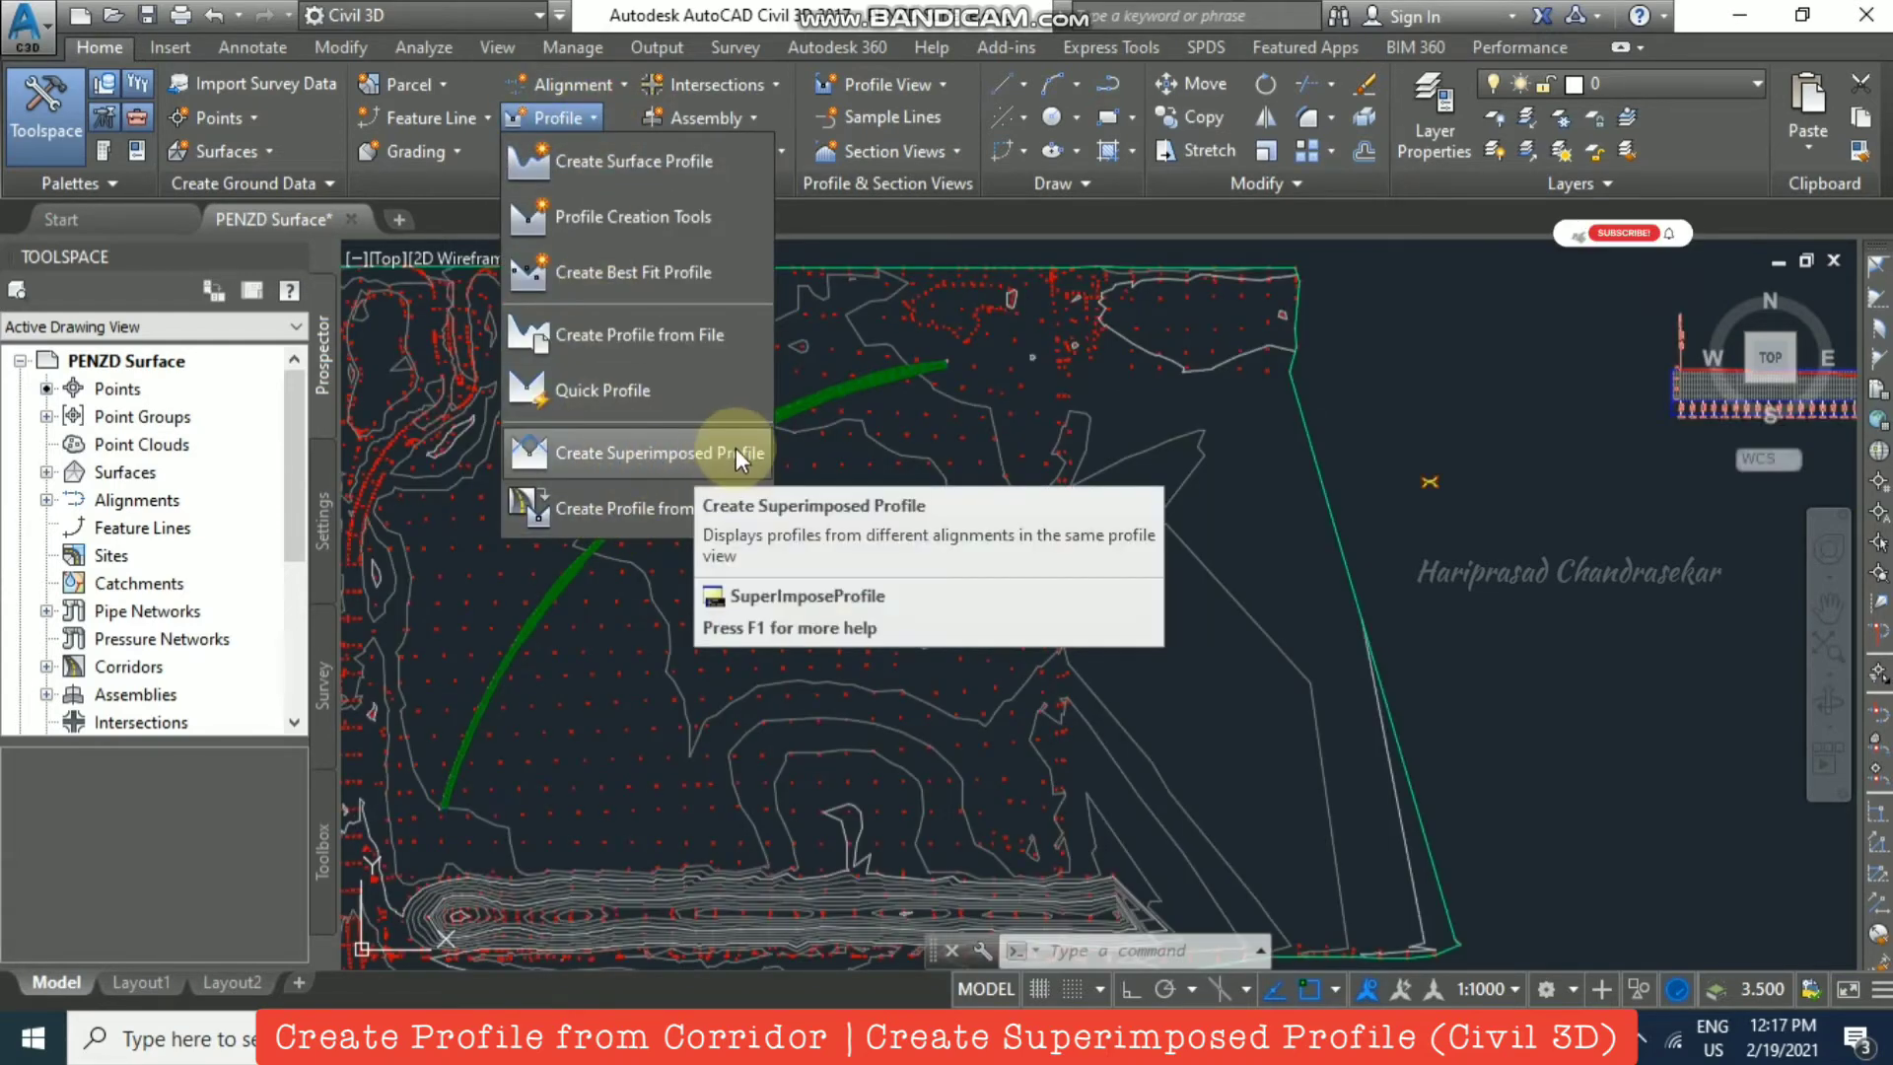
click(859, 453)
Step: Create a corridor surface for Corridor - (1) from the Top link code, with the links added as breaklines
scroll(887, 365, up, 6)
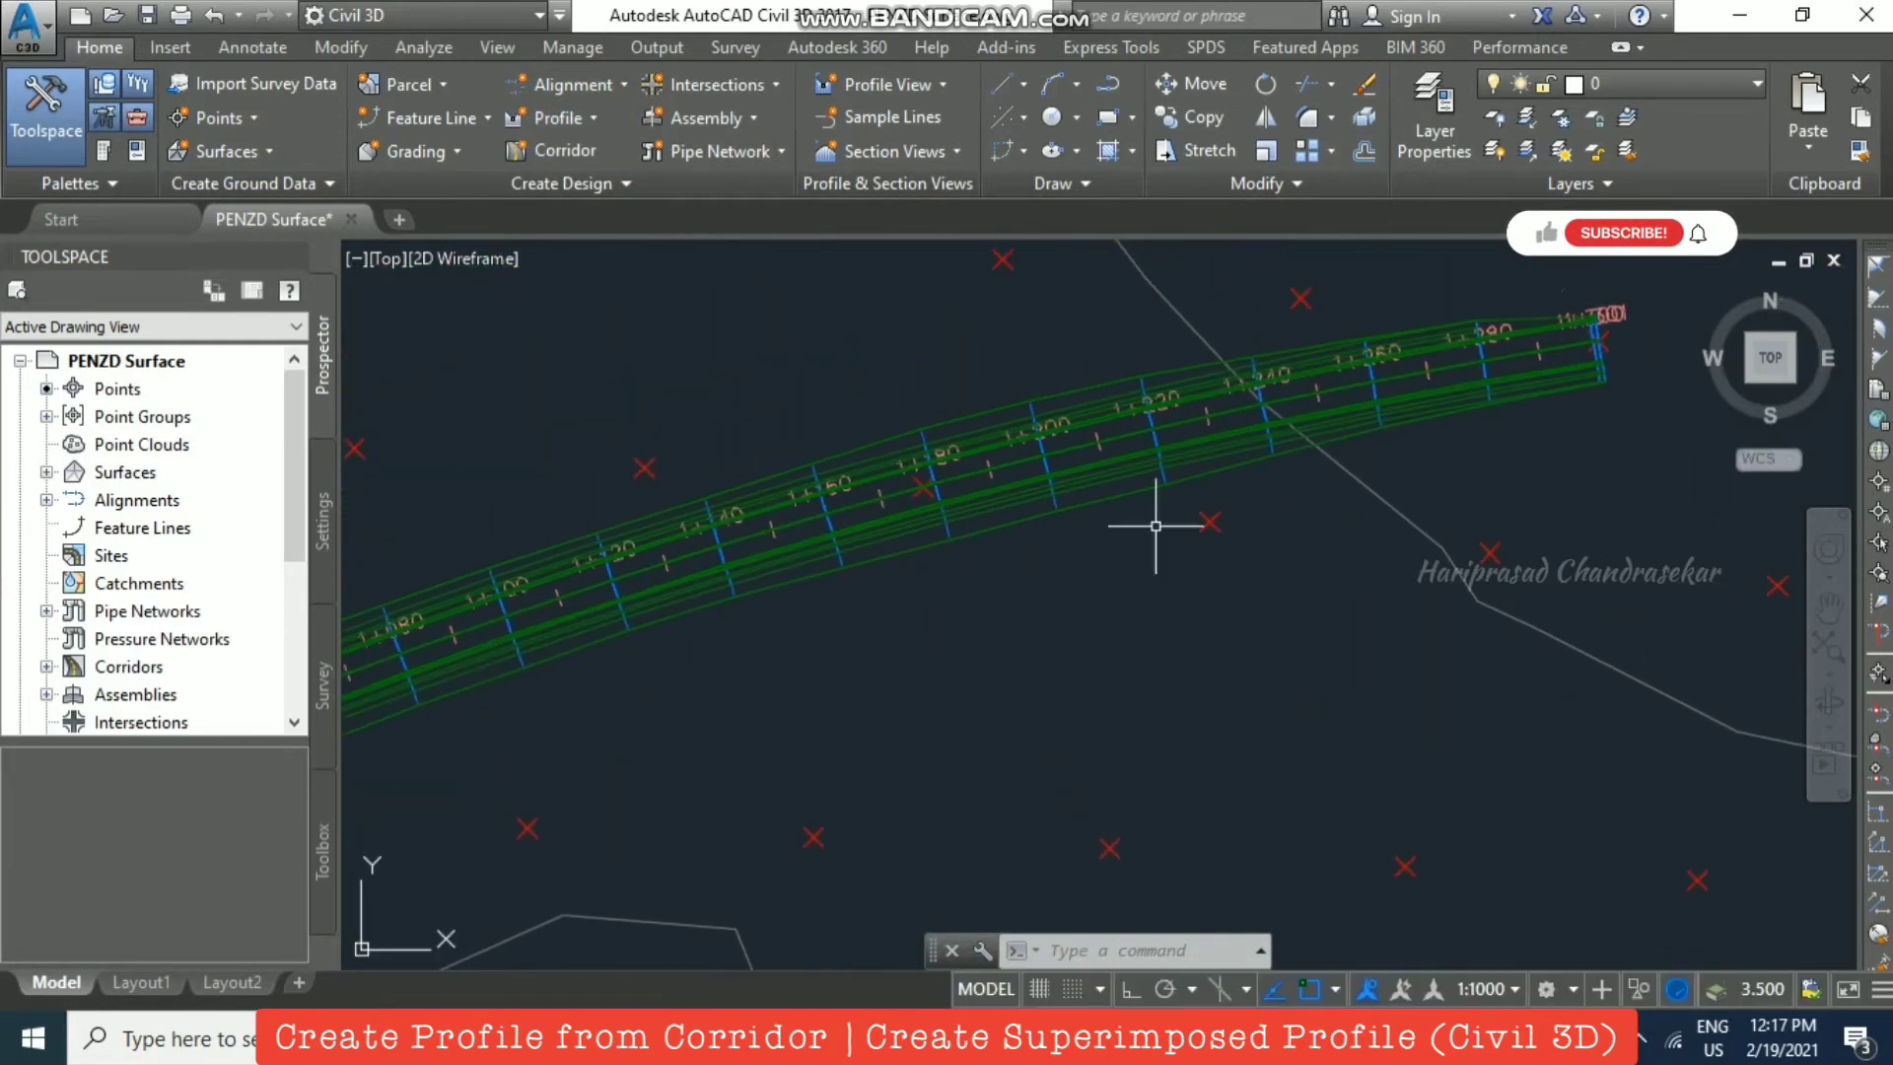
click(1134, 457)
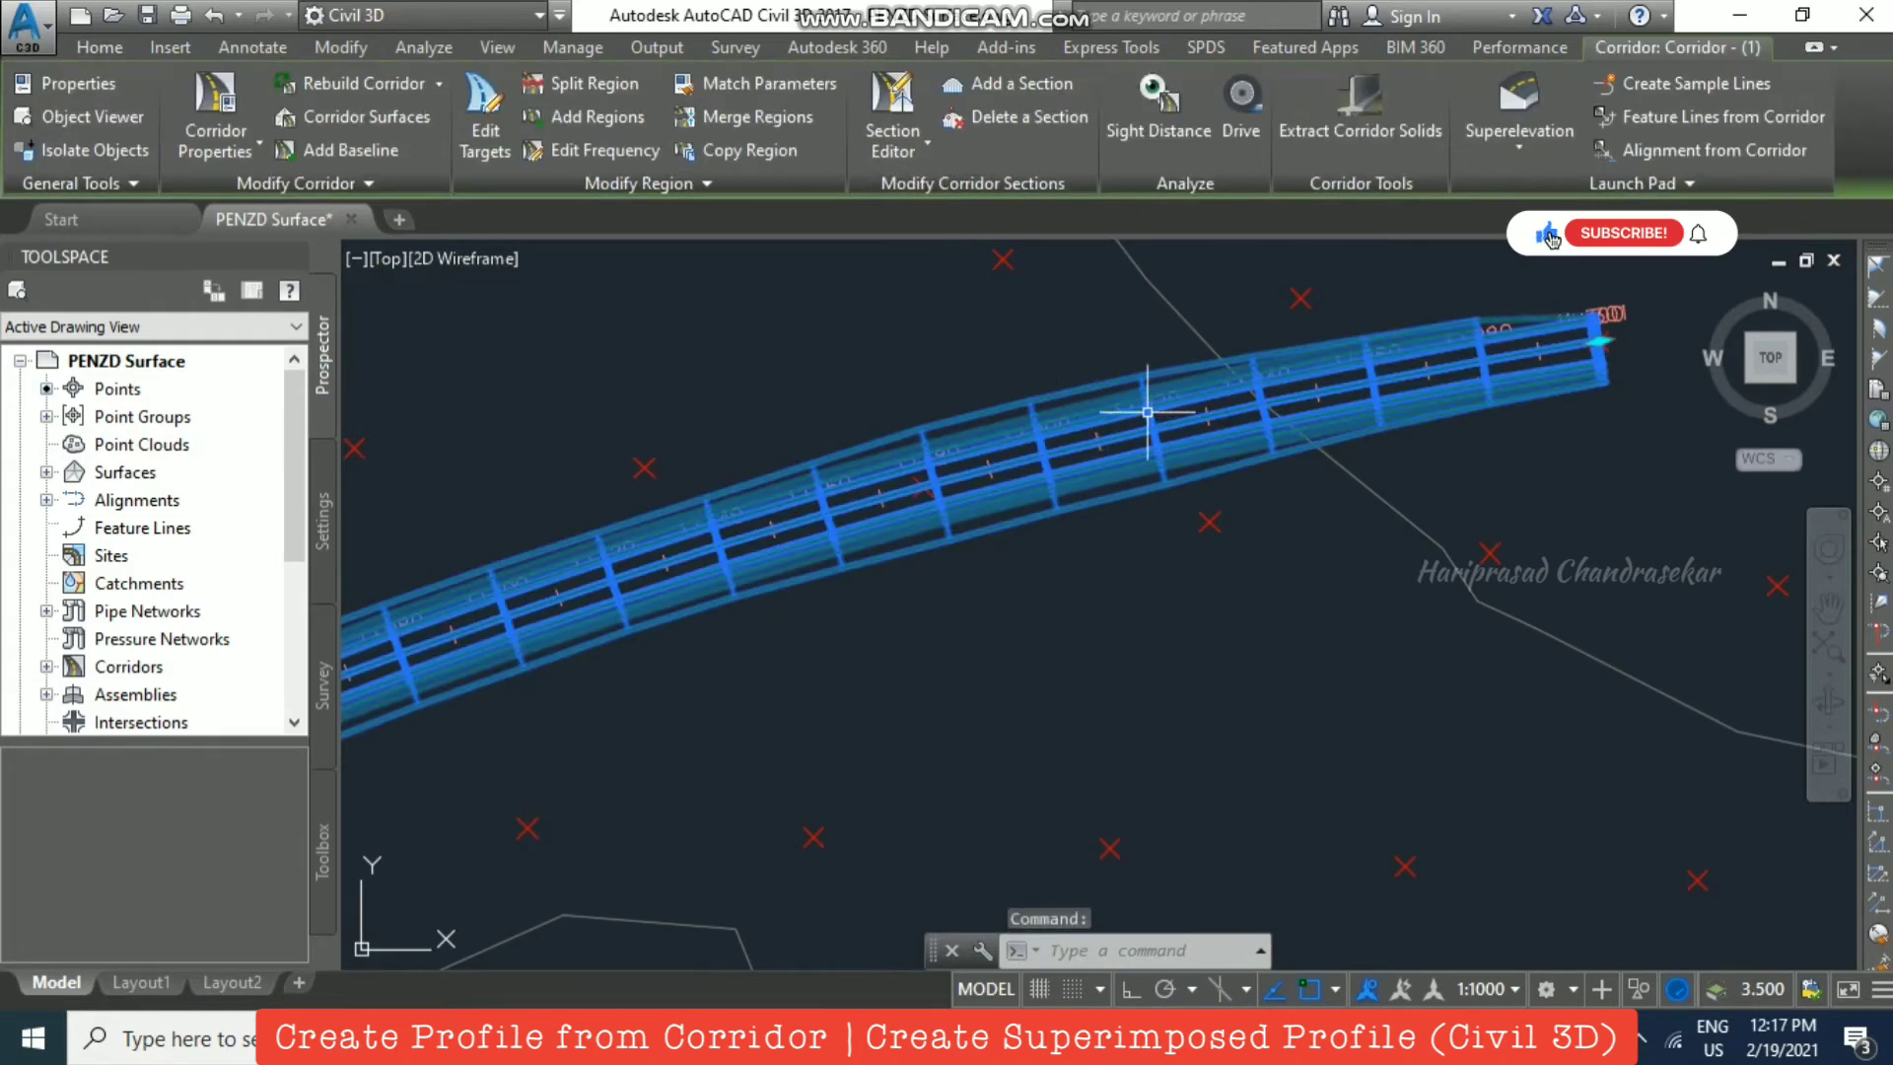
click(383, 121)
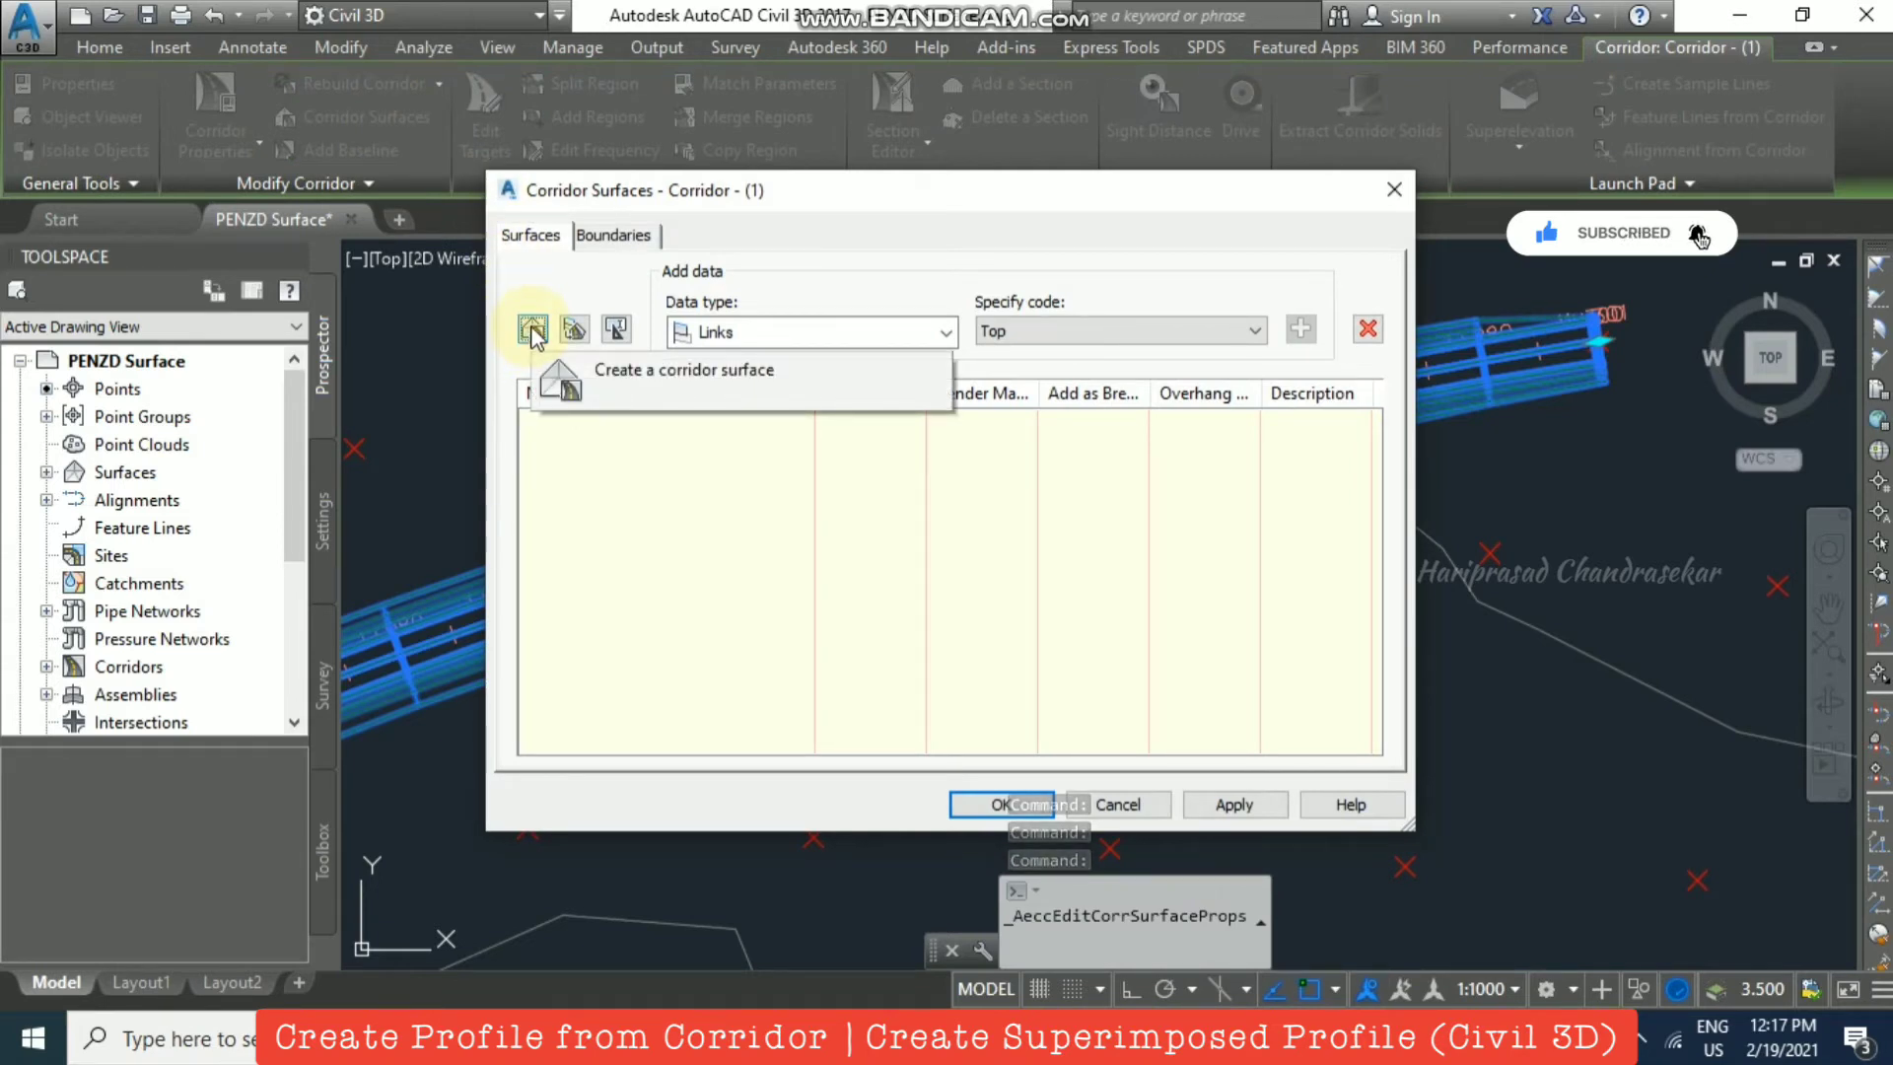
click(532, 329)
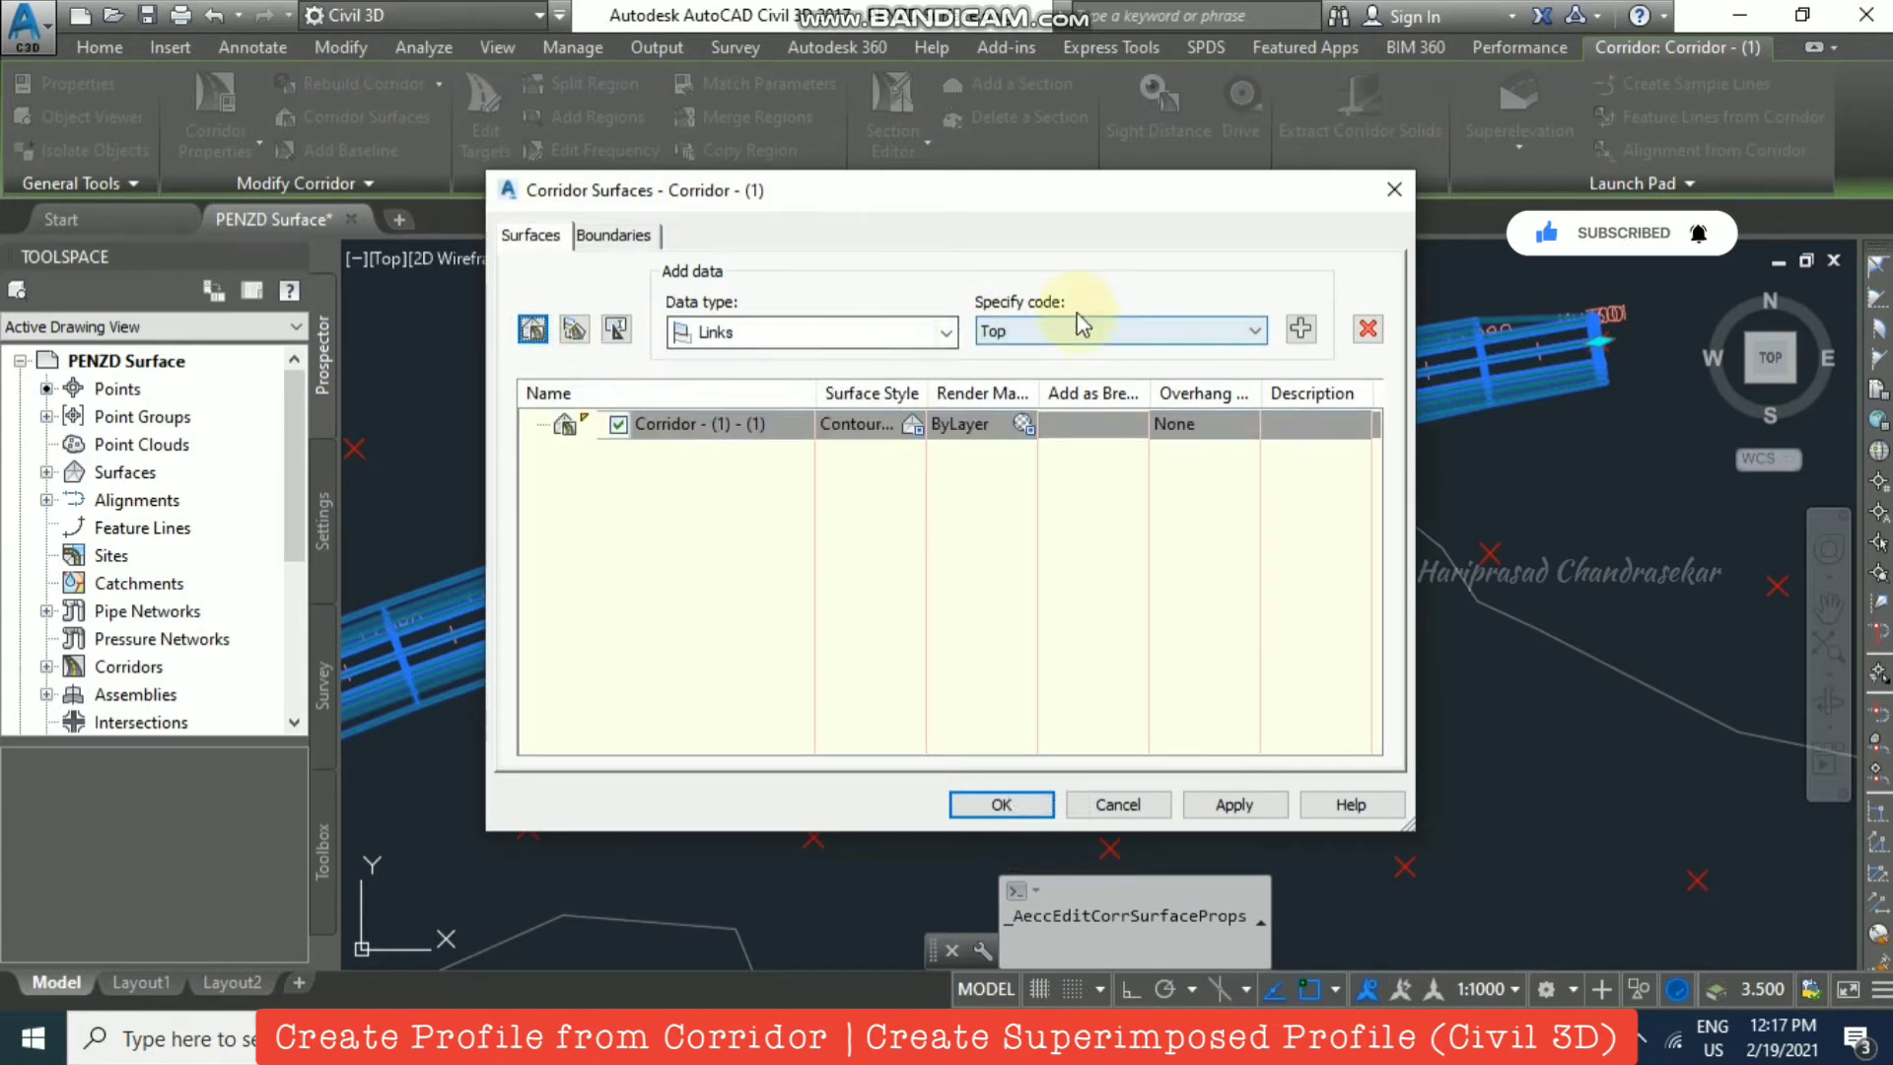
click(1301, 330)
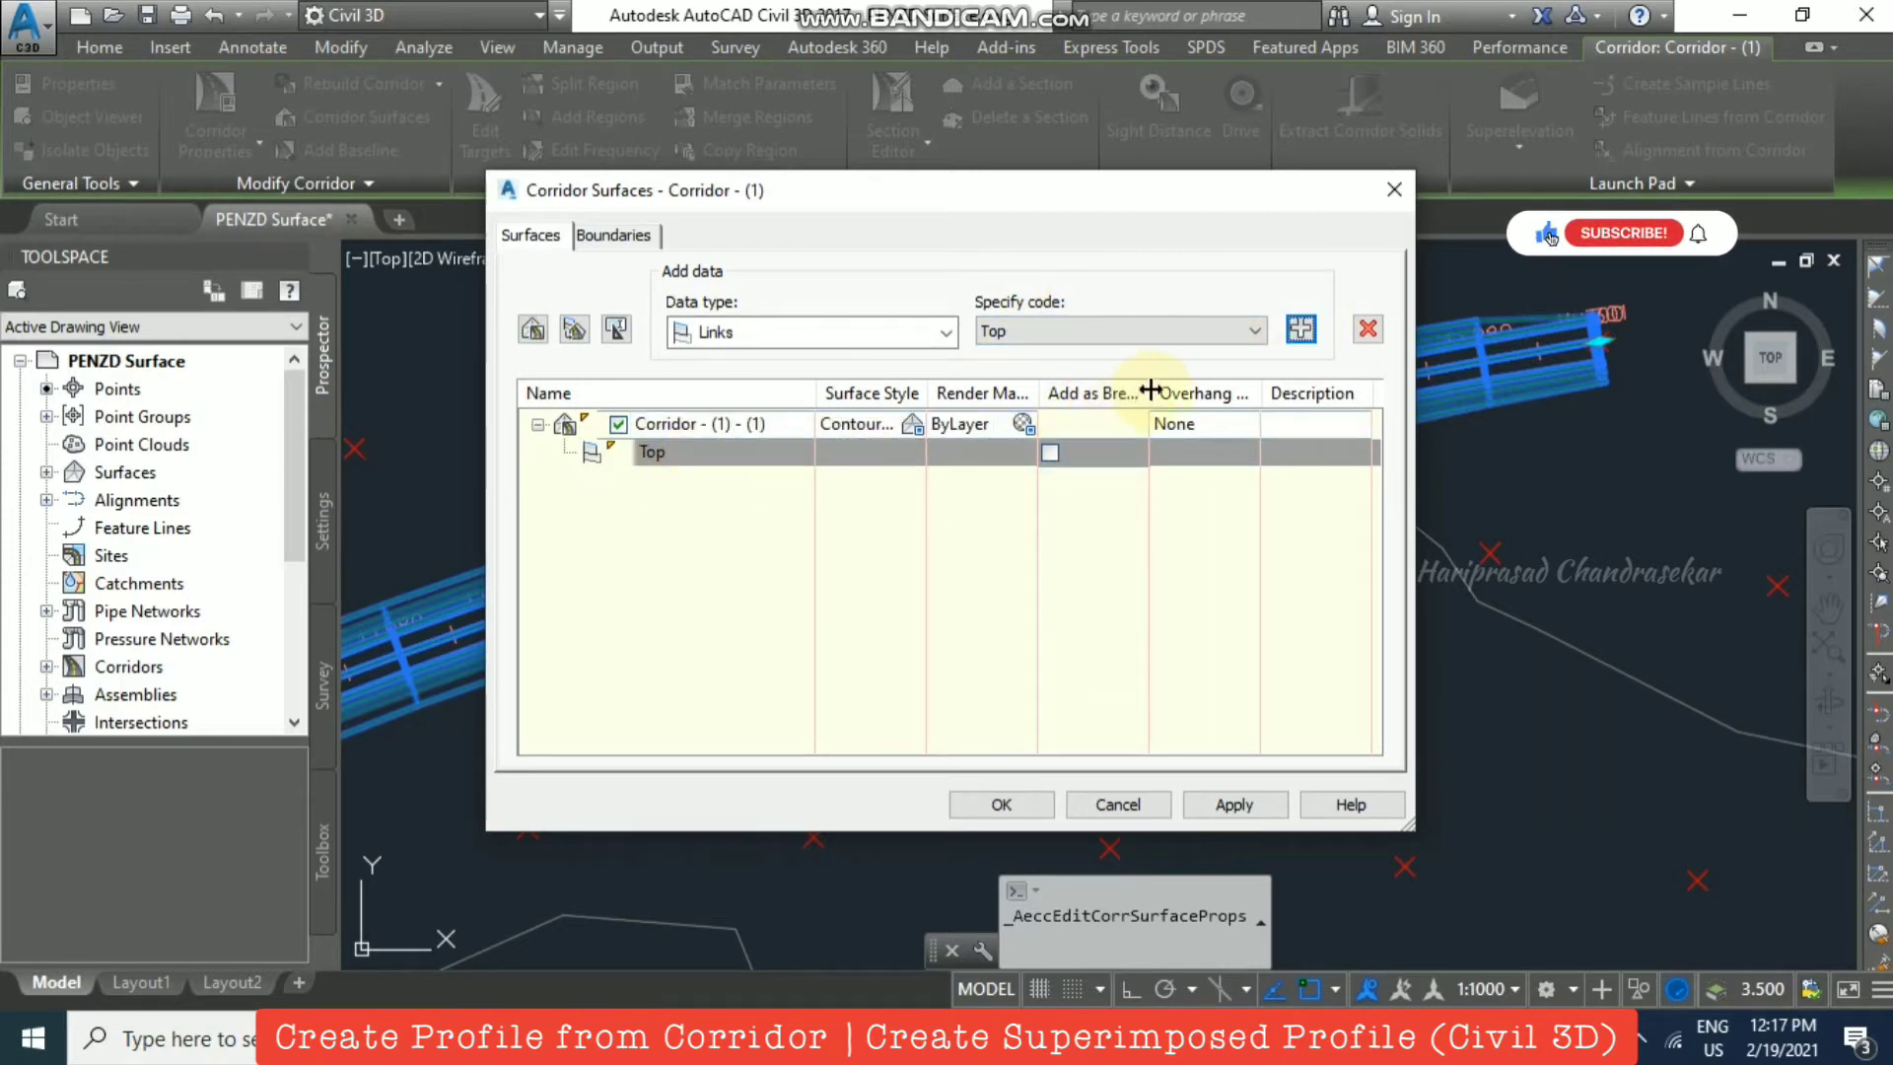
drag(1204, 391, 1201, 392)
click(1053, 453)
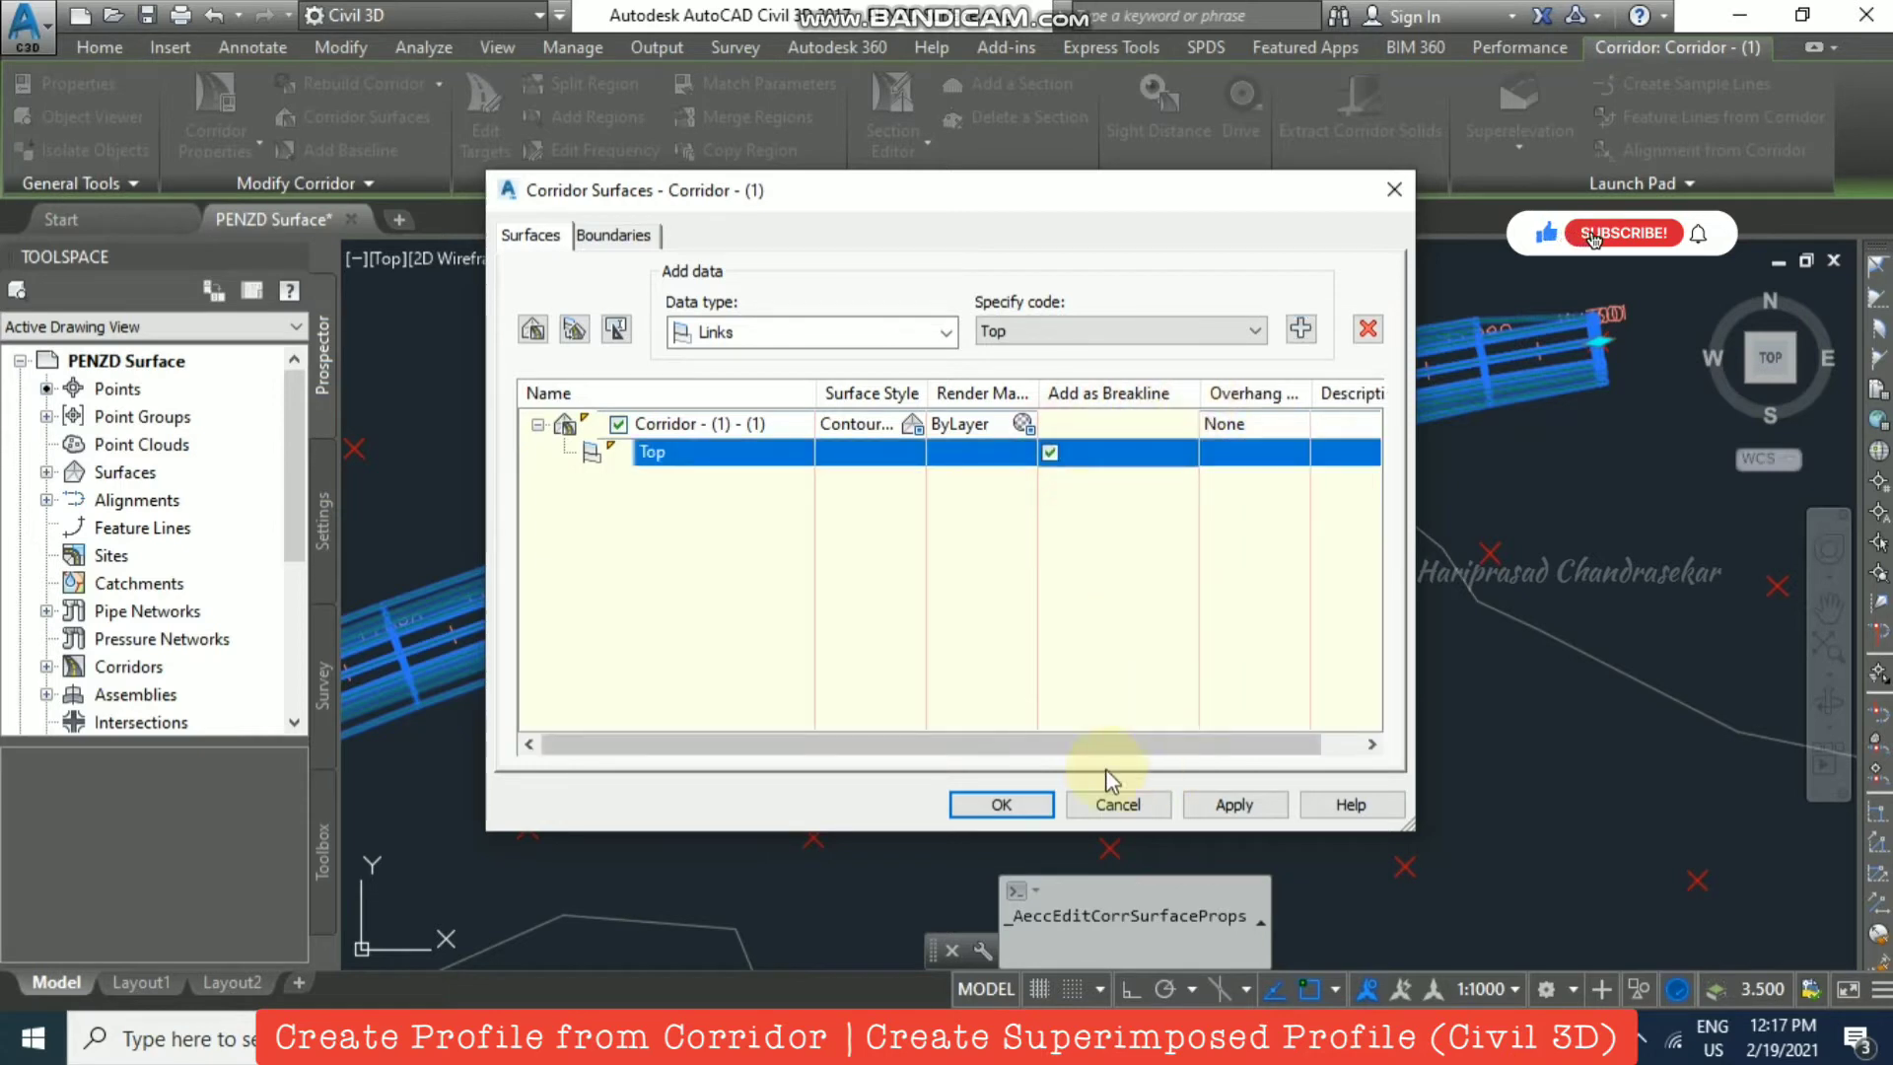
Step: Add the corridor extents as the corridor surface's outer boundary and rebuild the corridor
click(621, 238)
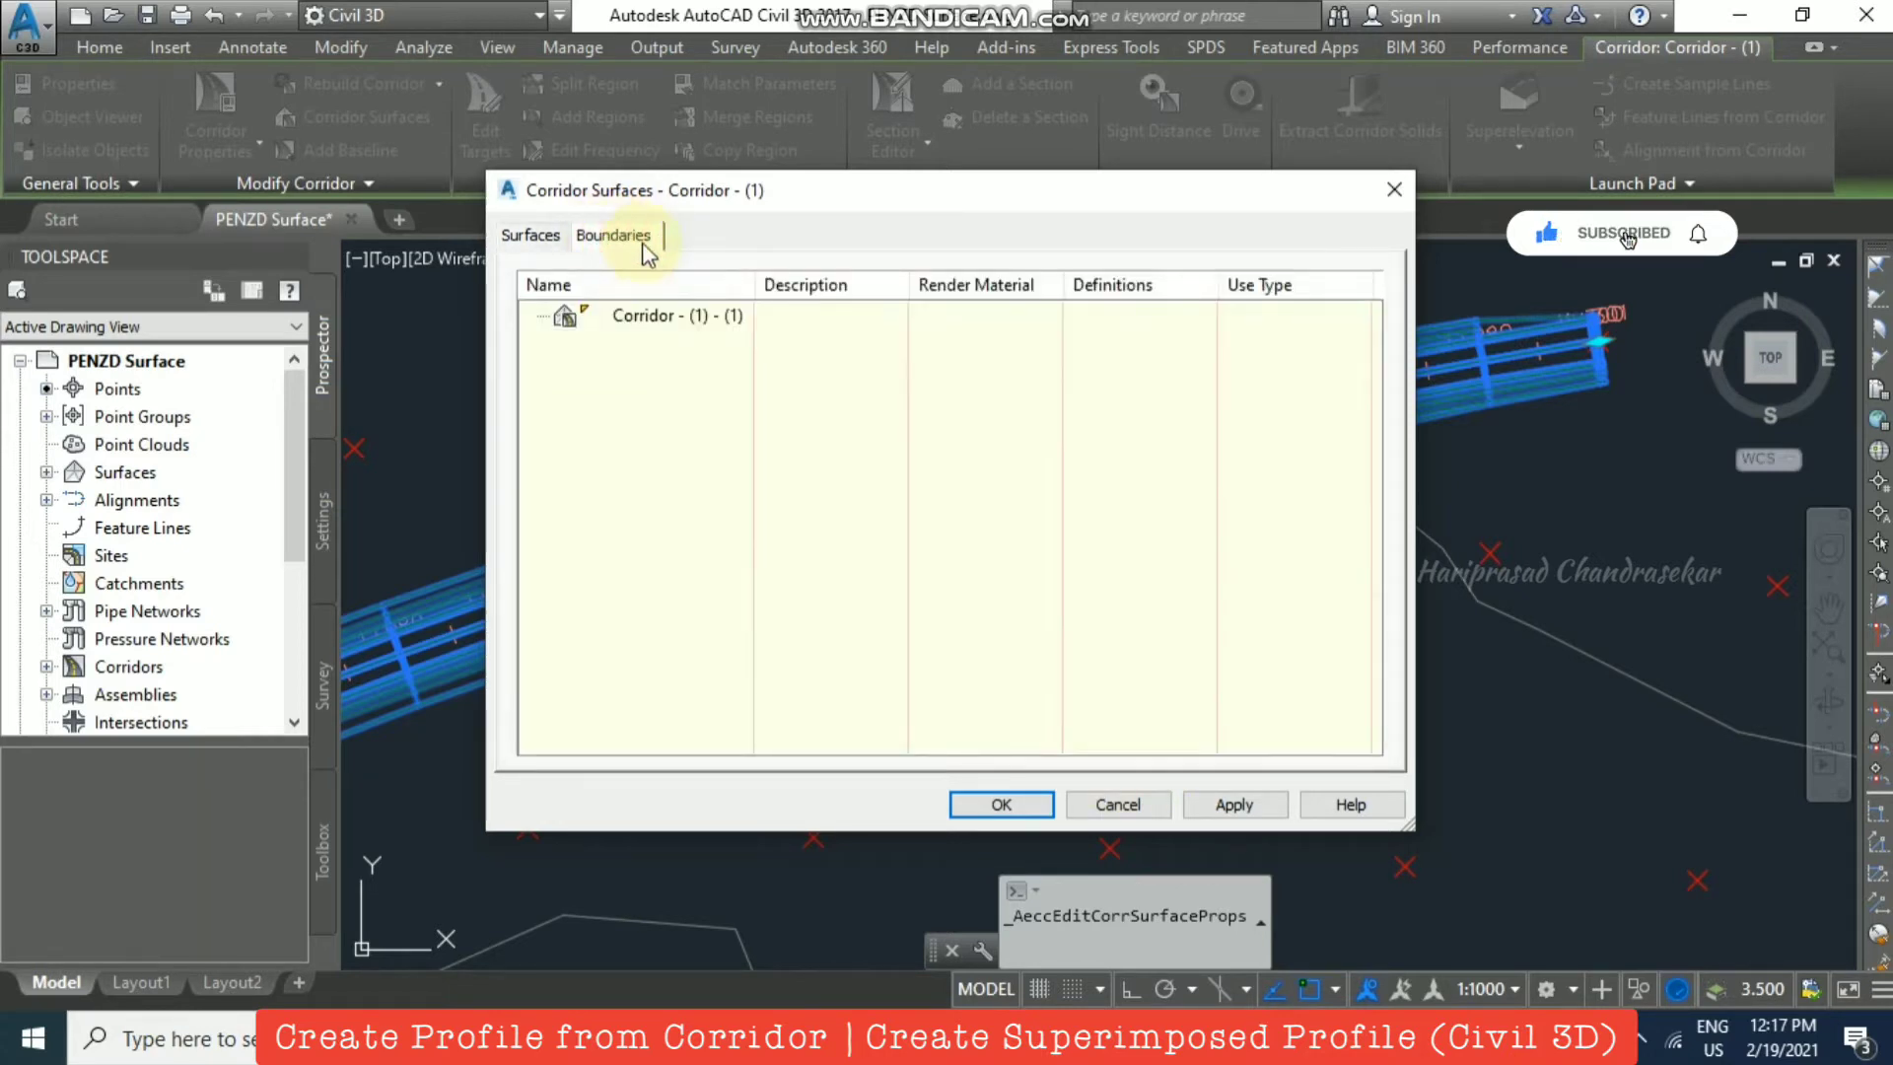
click(668, 316)
right_click(668, 322)
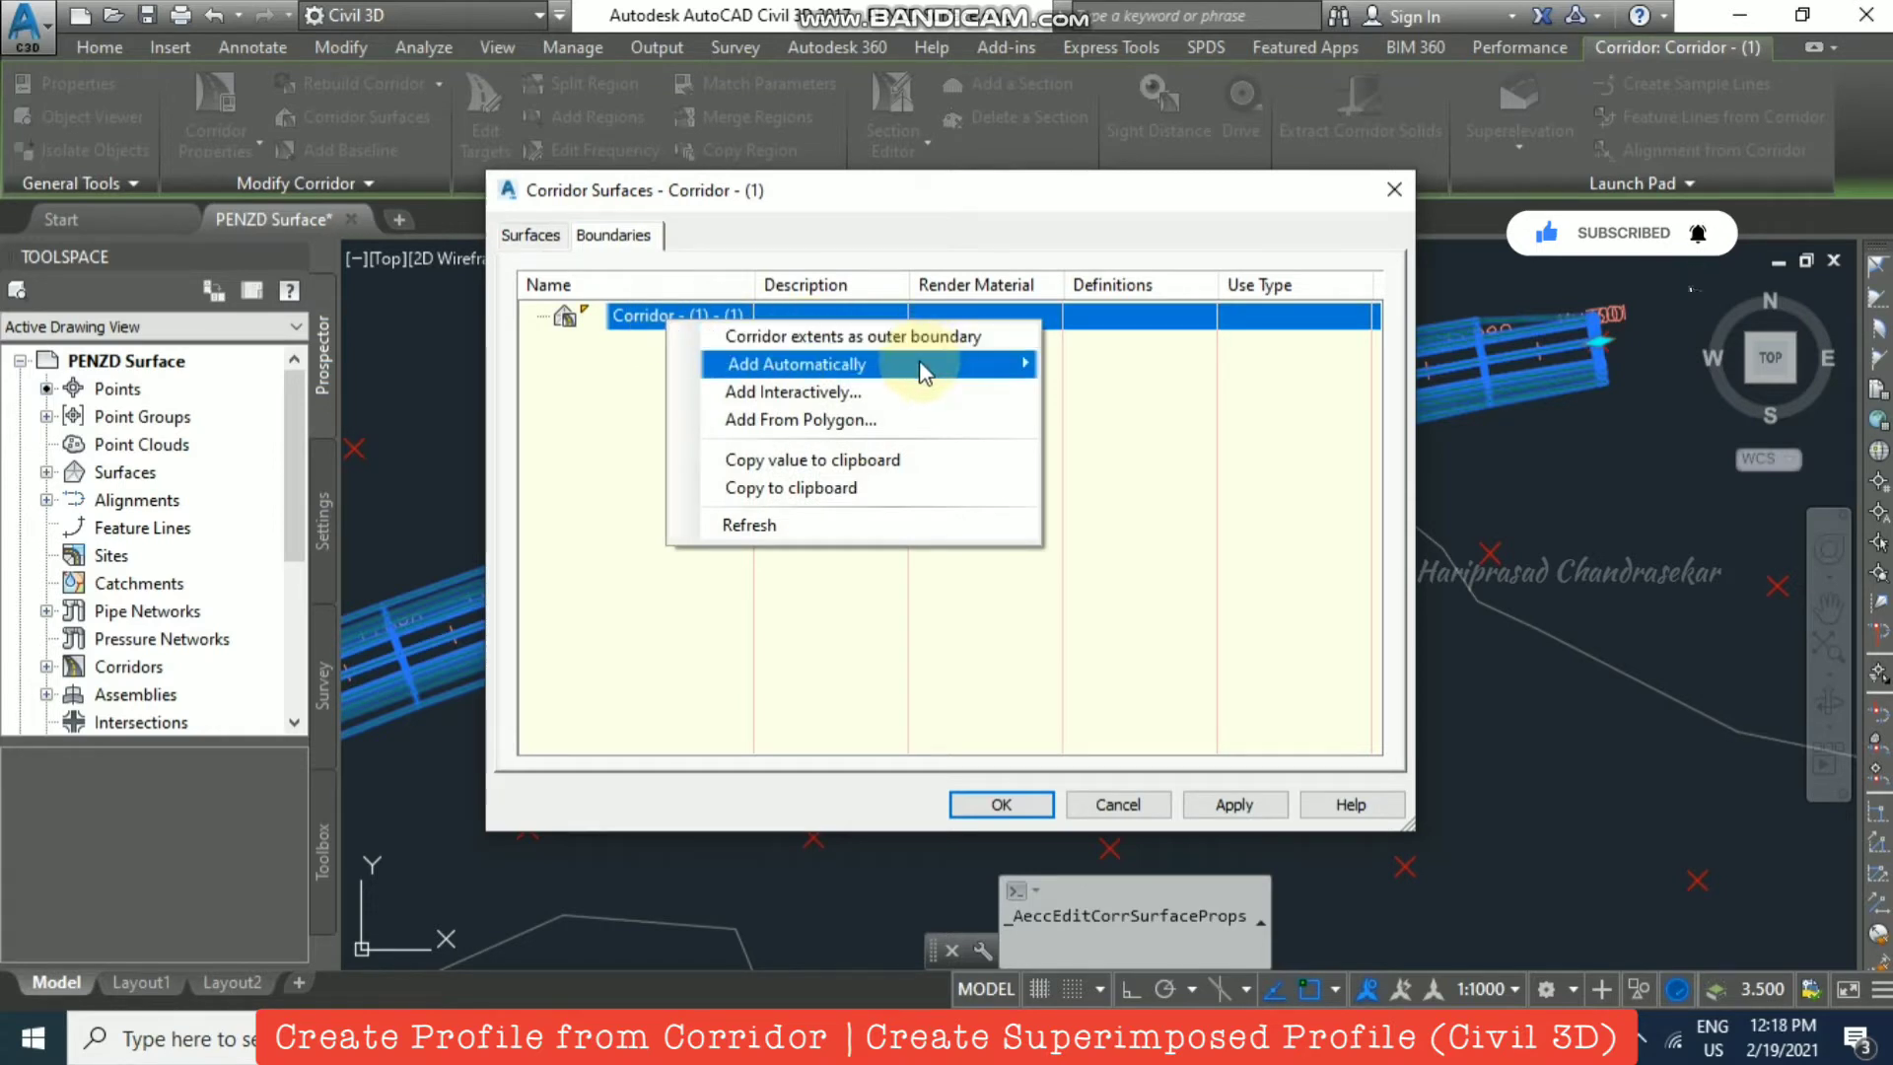
mouse_move(919, 361)
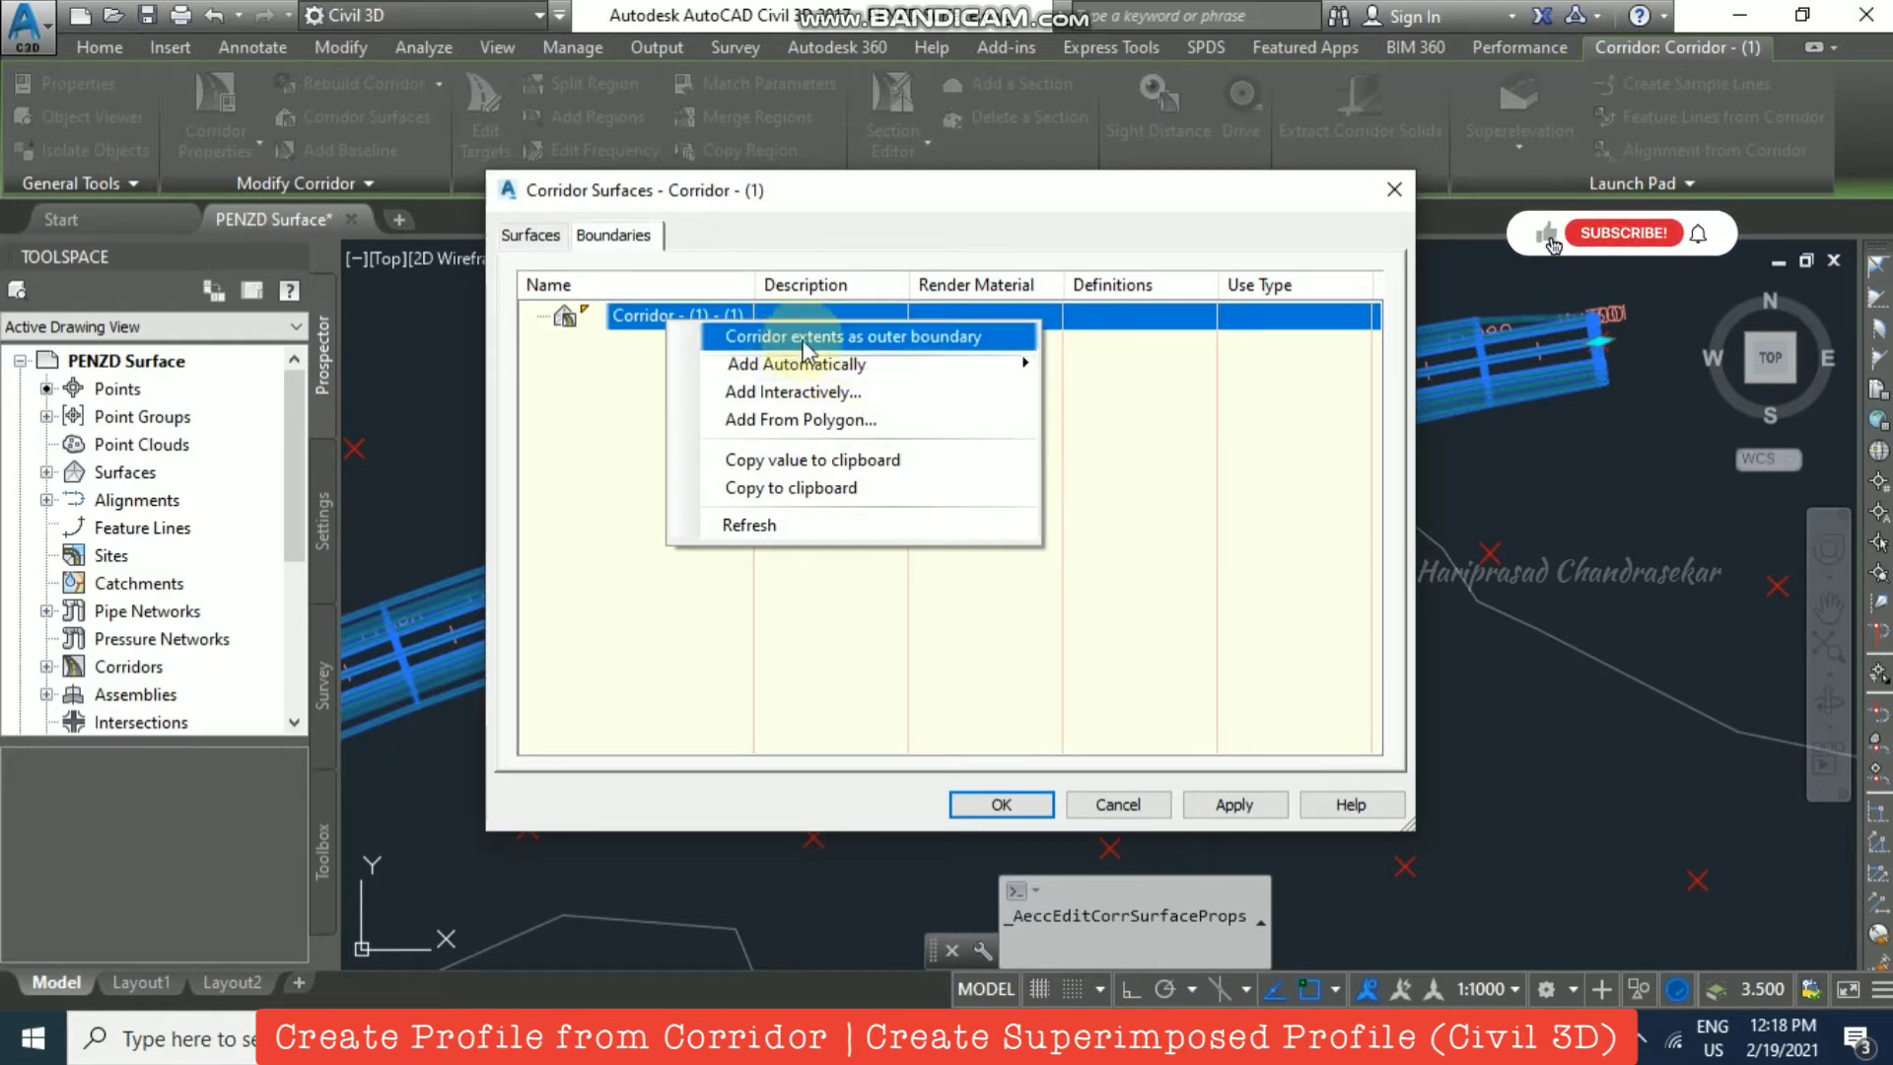
click(838, 335)
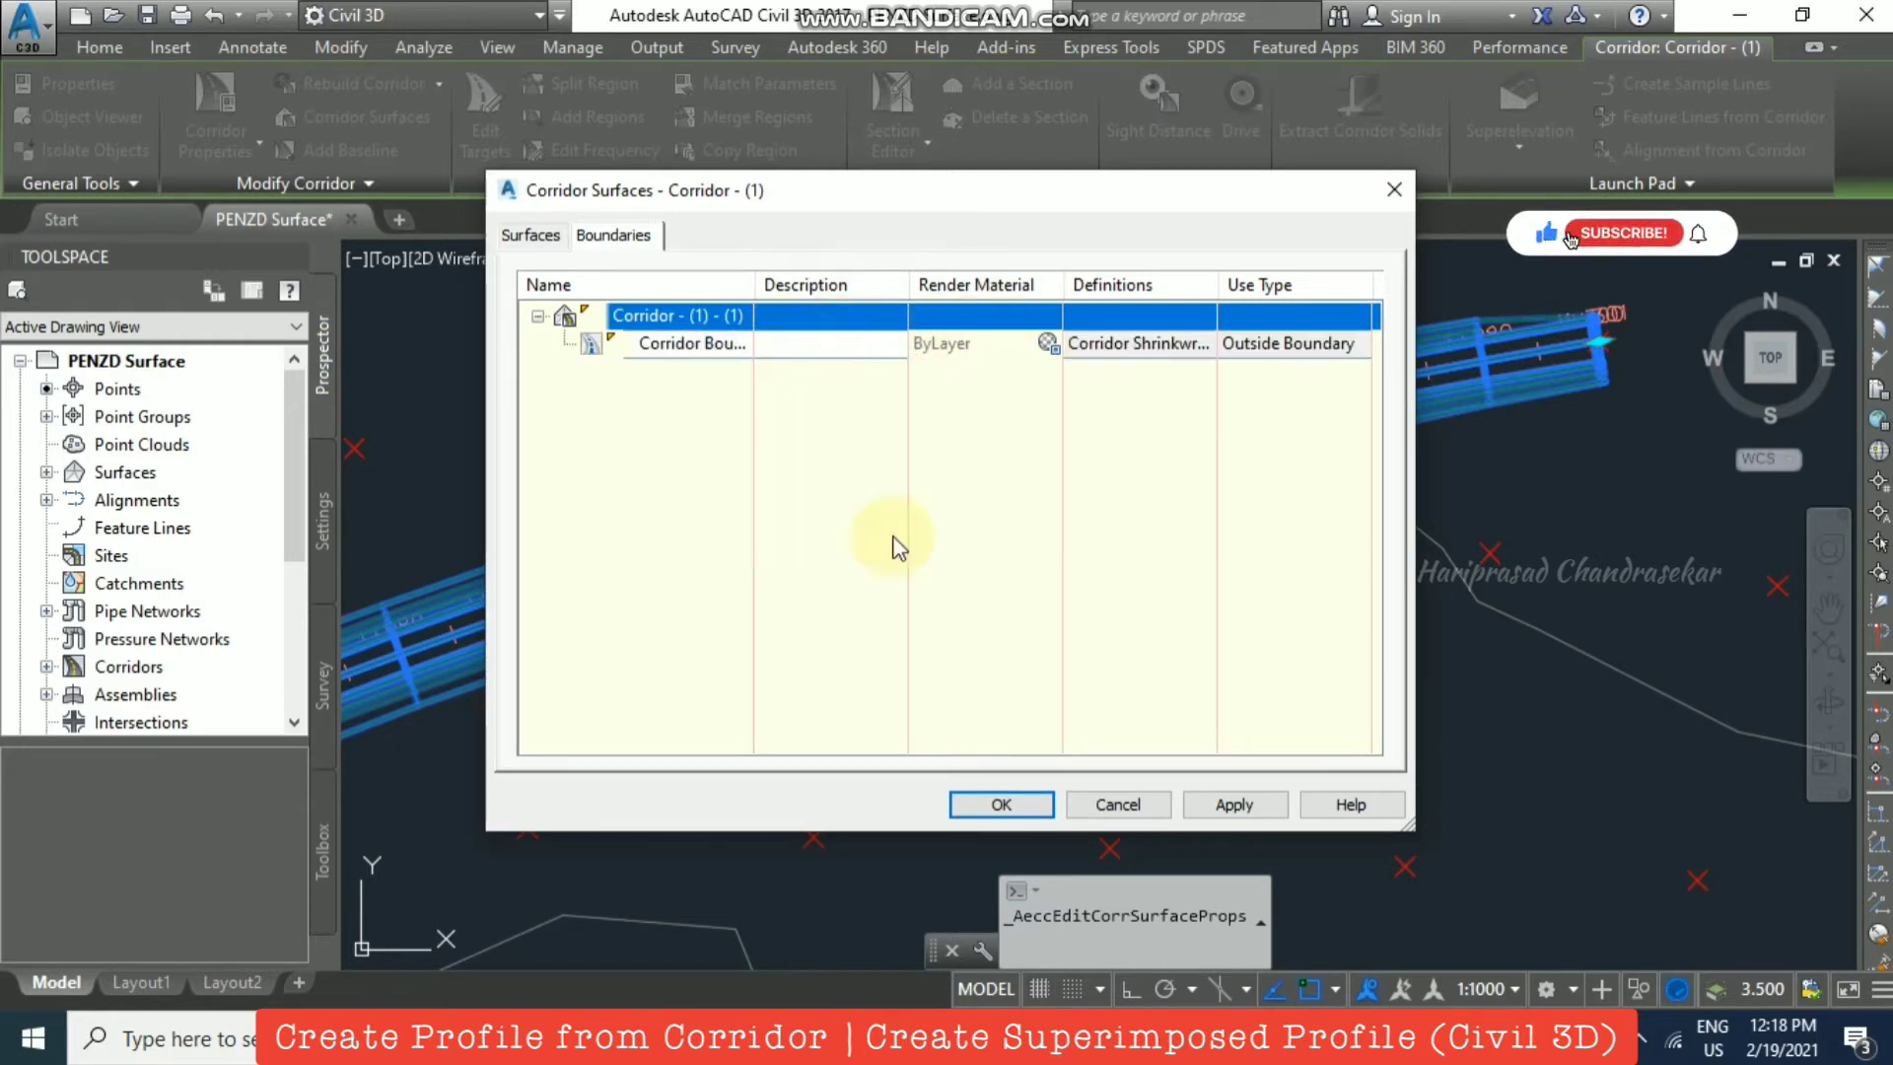
click(1000, 804)
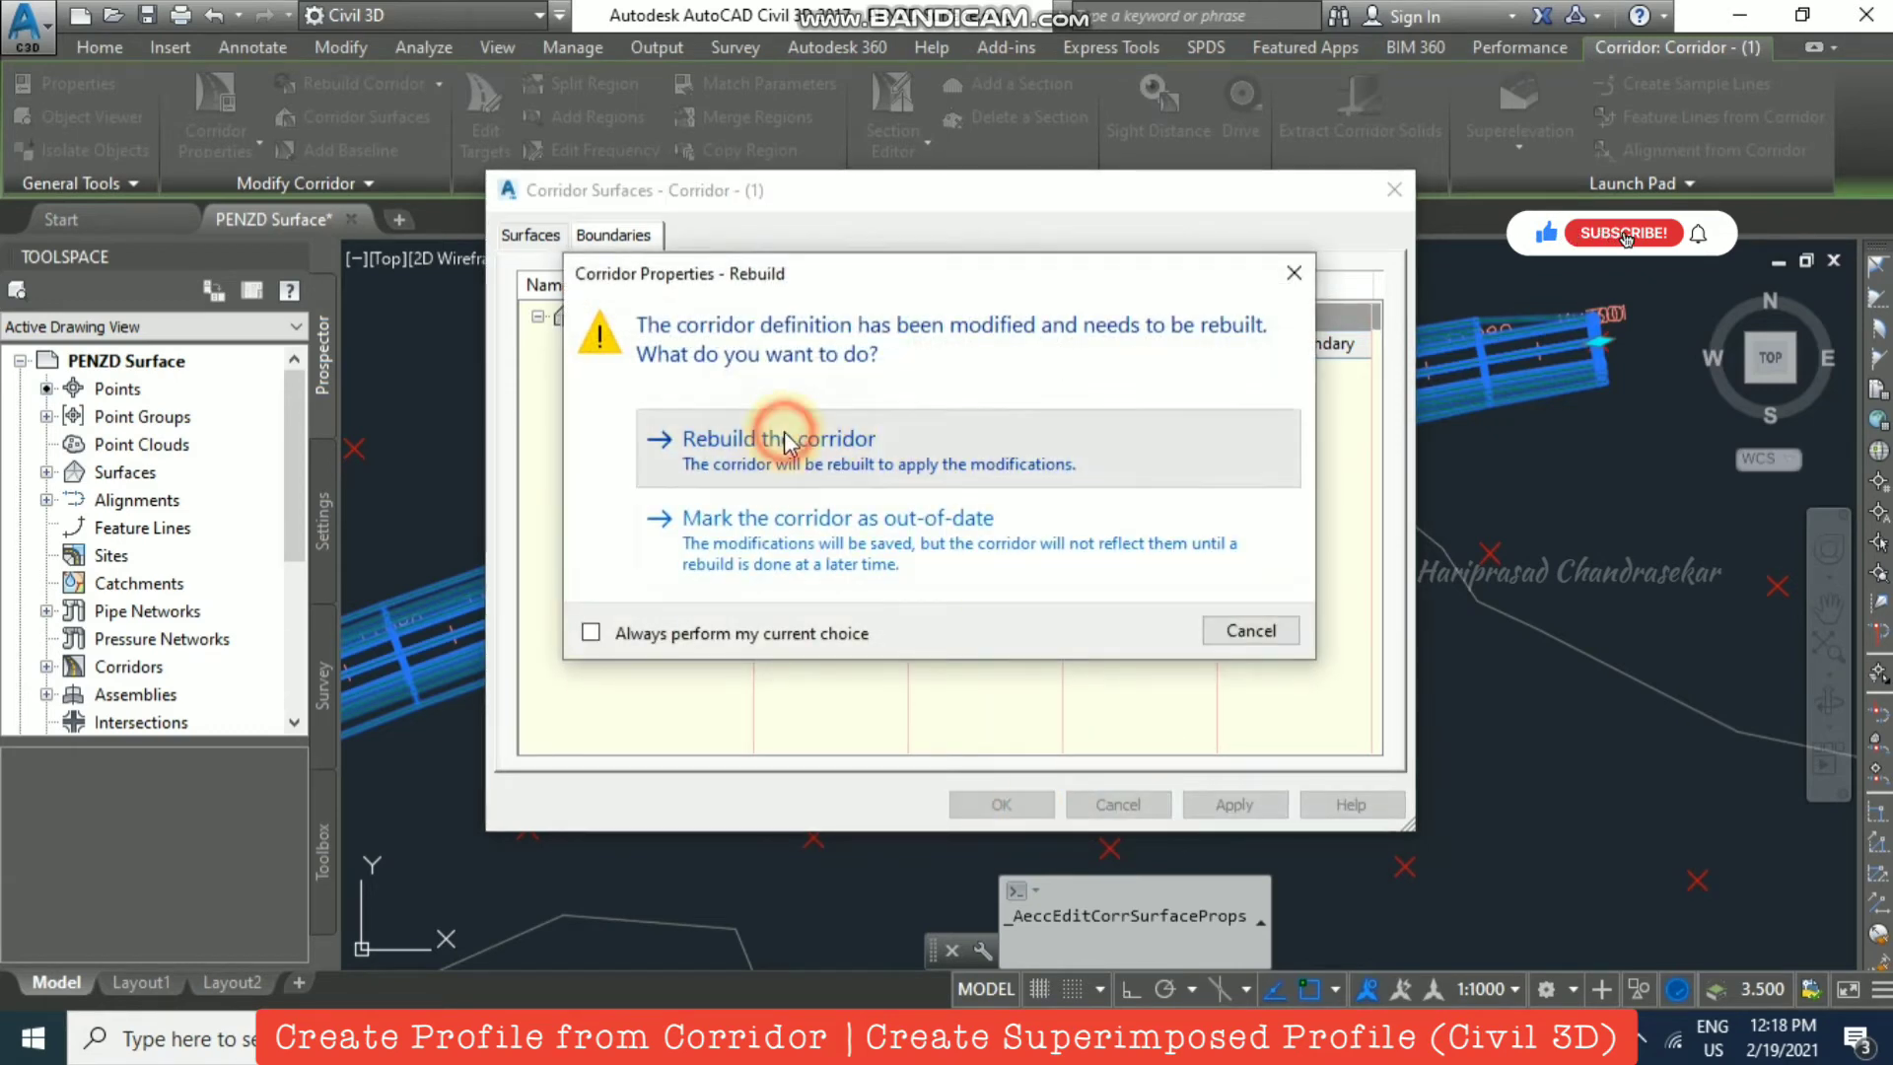
click(779, 431)
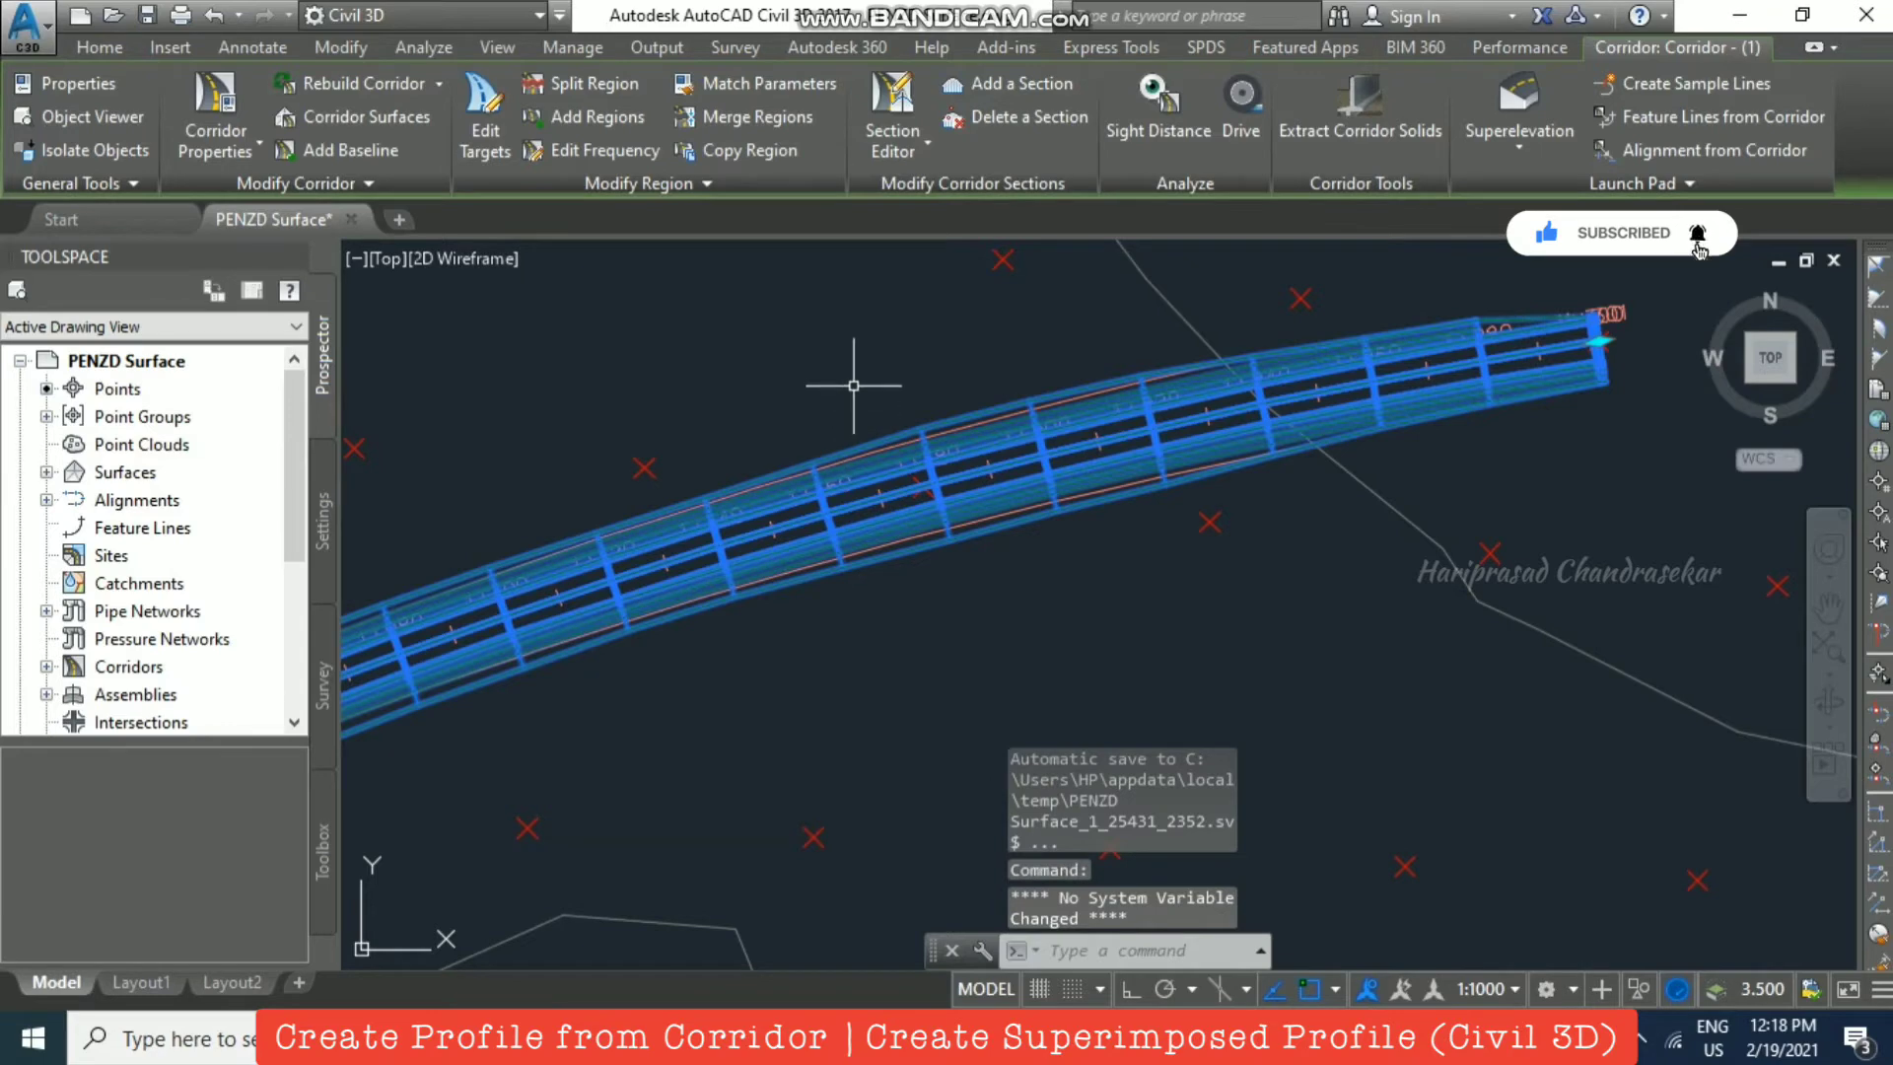
key(Escape)
Step: Start a Drive simulation along the Crown feature line of Corridor - (1)
scroll(1054, 341, down, 4)
scroll(893, 420, up, 2)
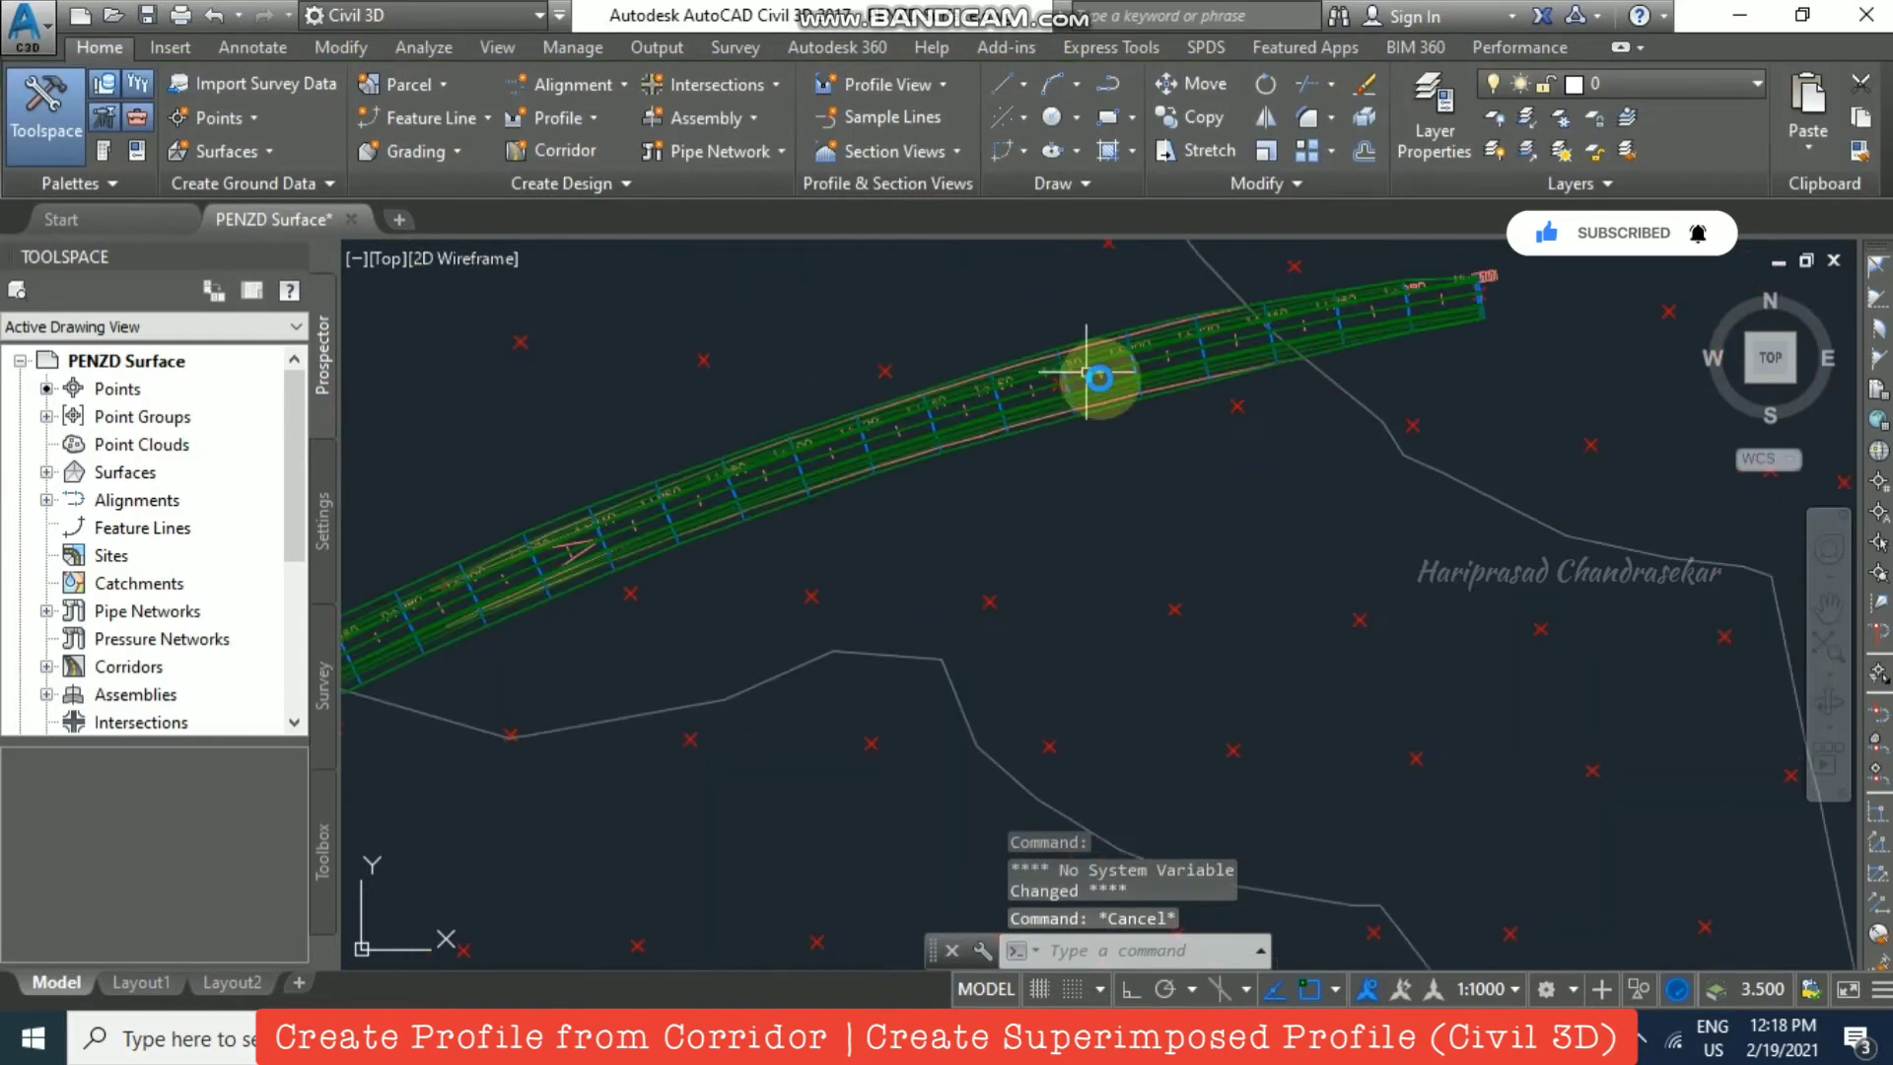
scroll(1086, 372, down, 4)
scroll(630, 621, up, 8)
scroll(840, 464, down, 10)
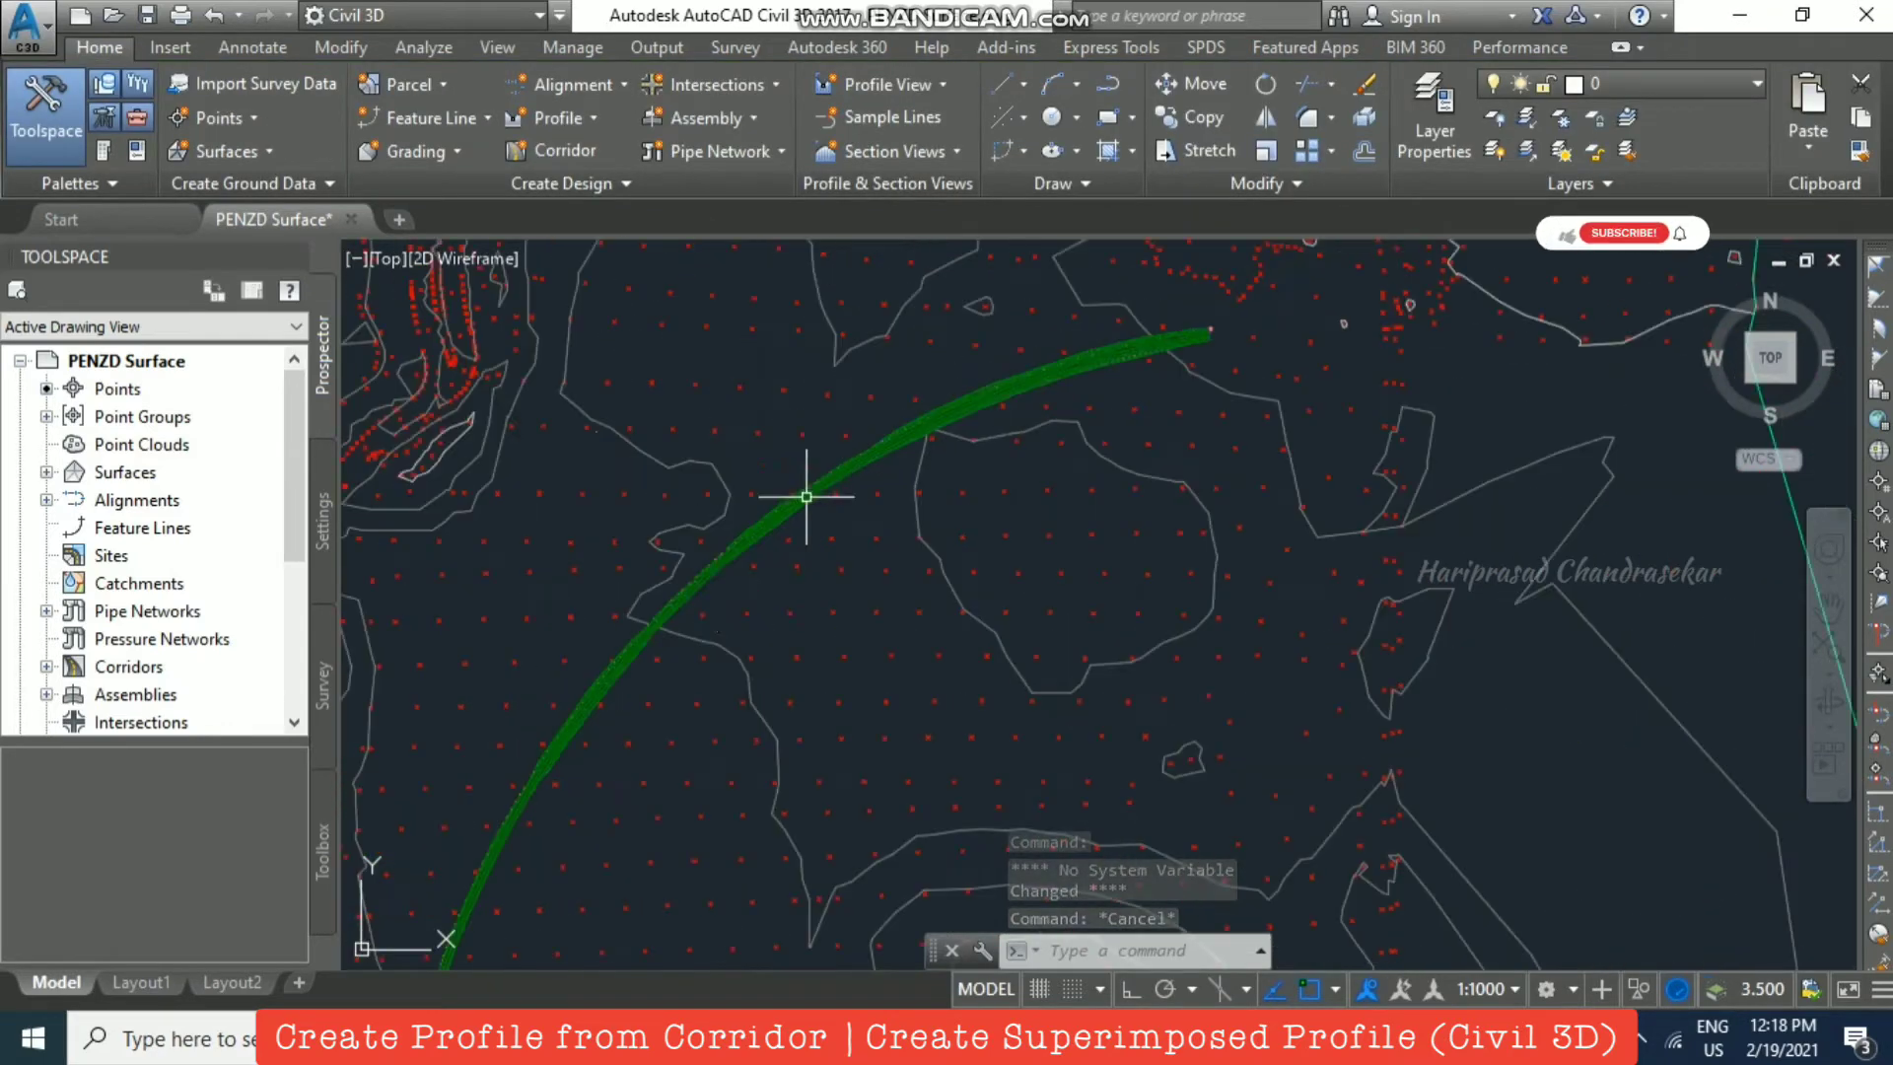
scroll(807, 497, up, 8)
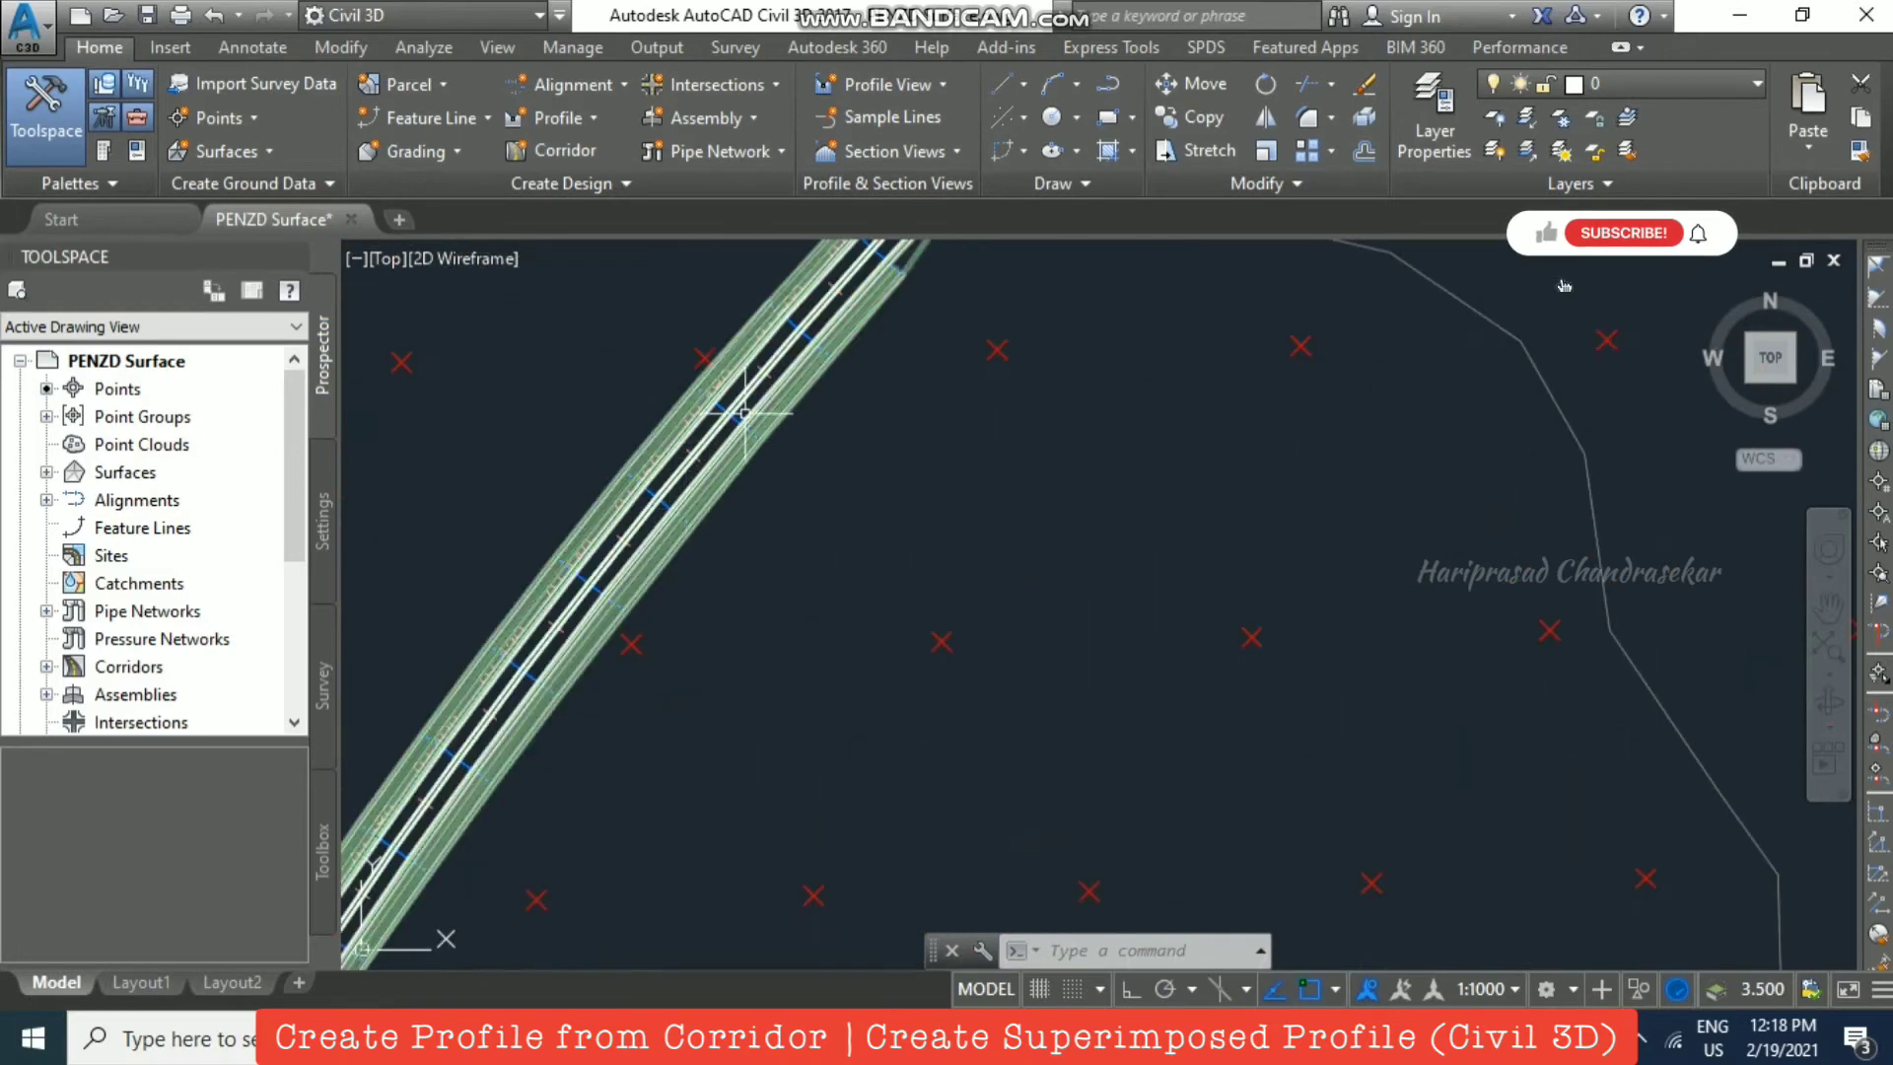
click(755, 374)
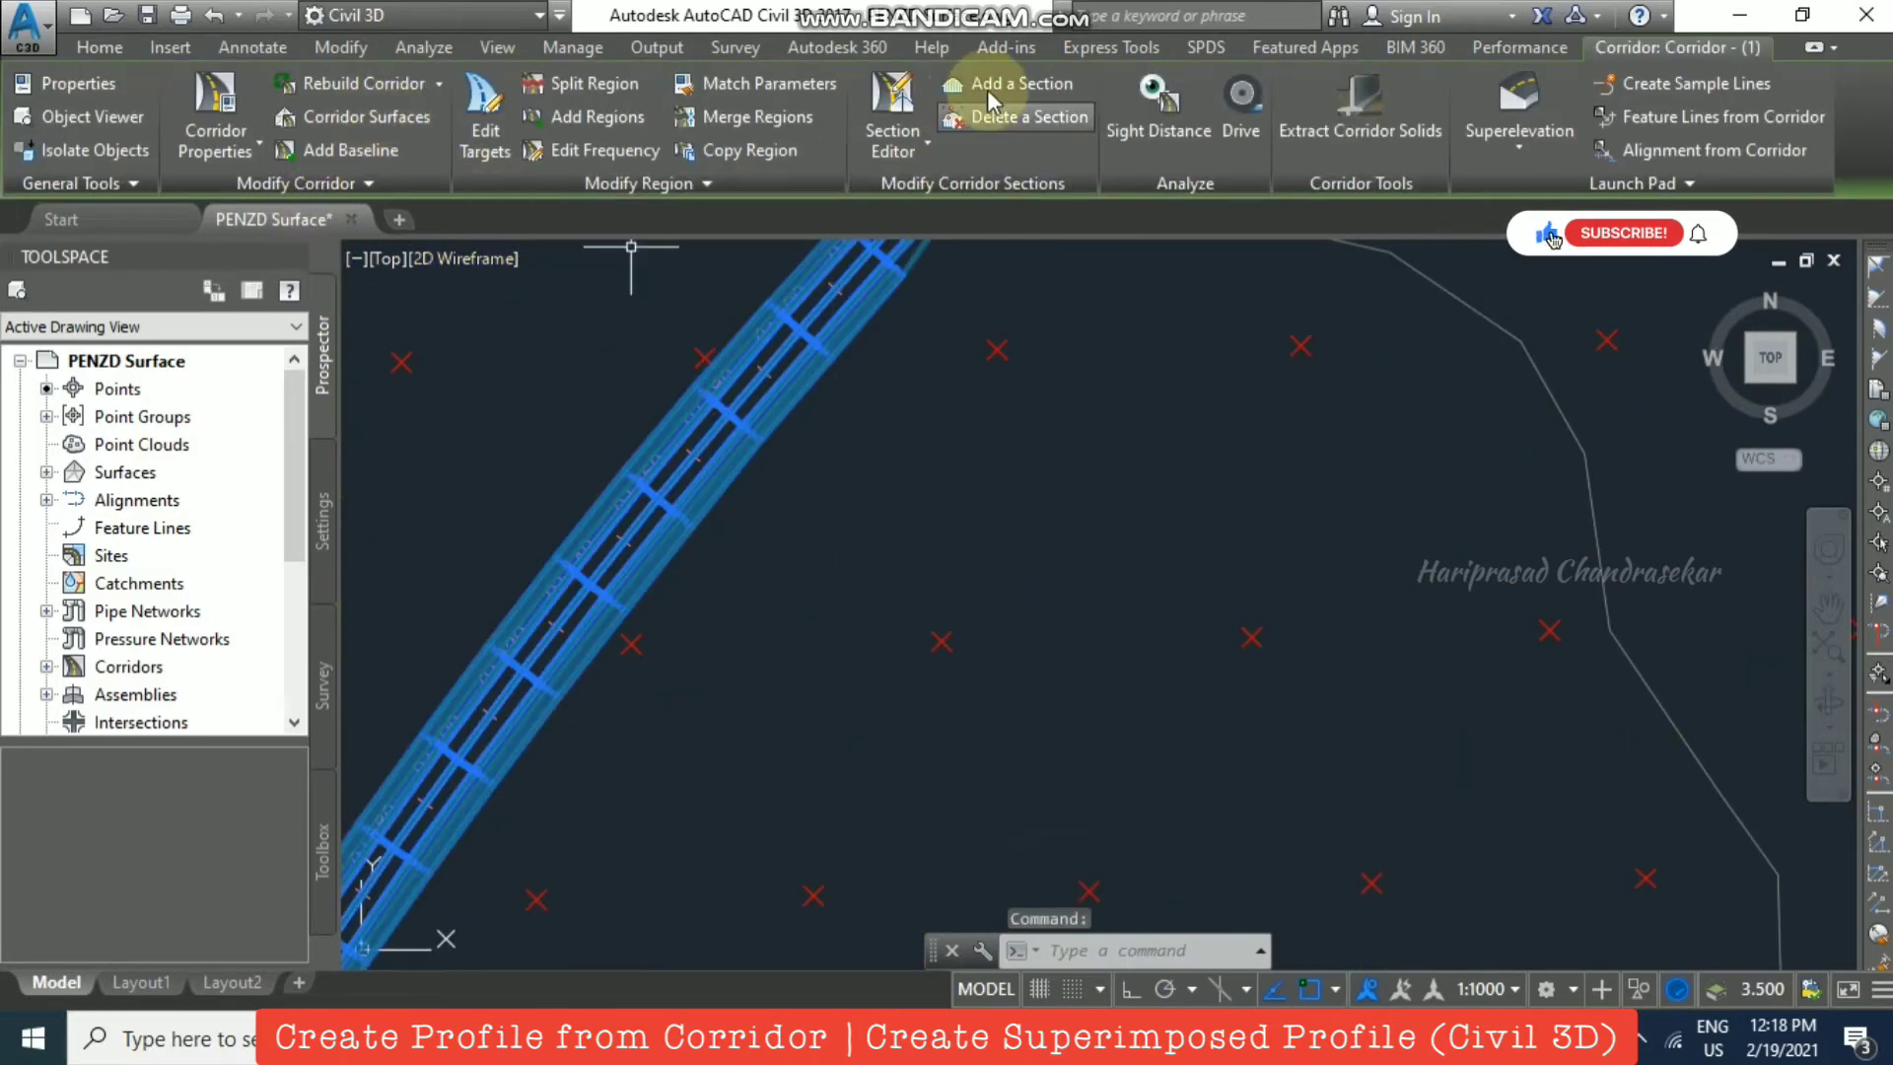
click(1239, 114)
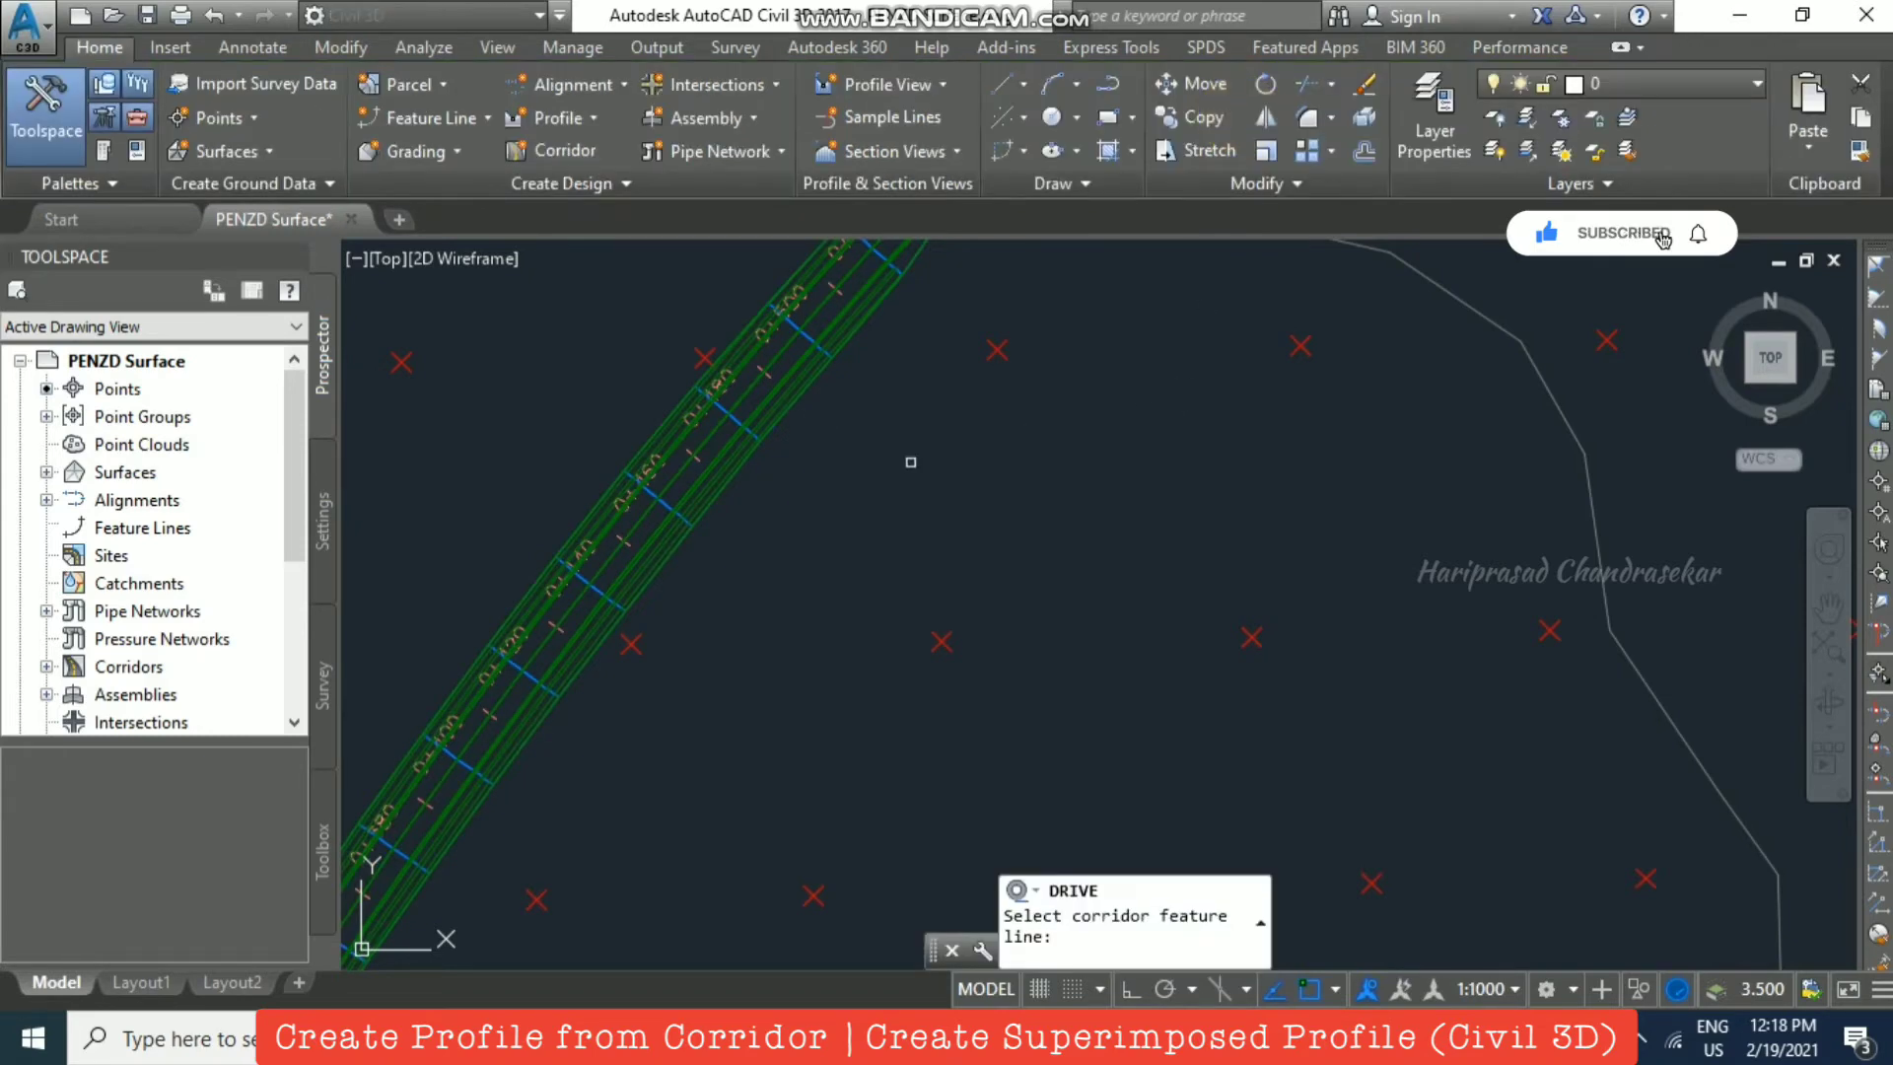
scroll(752, 410, up, 4)
click(759, 409)
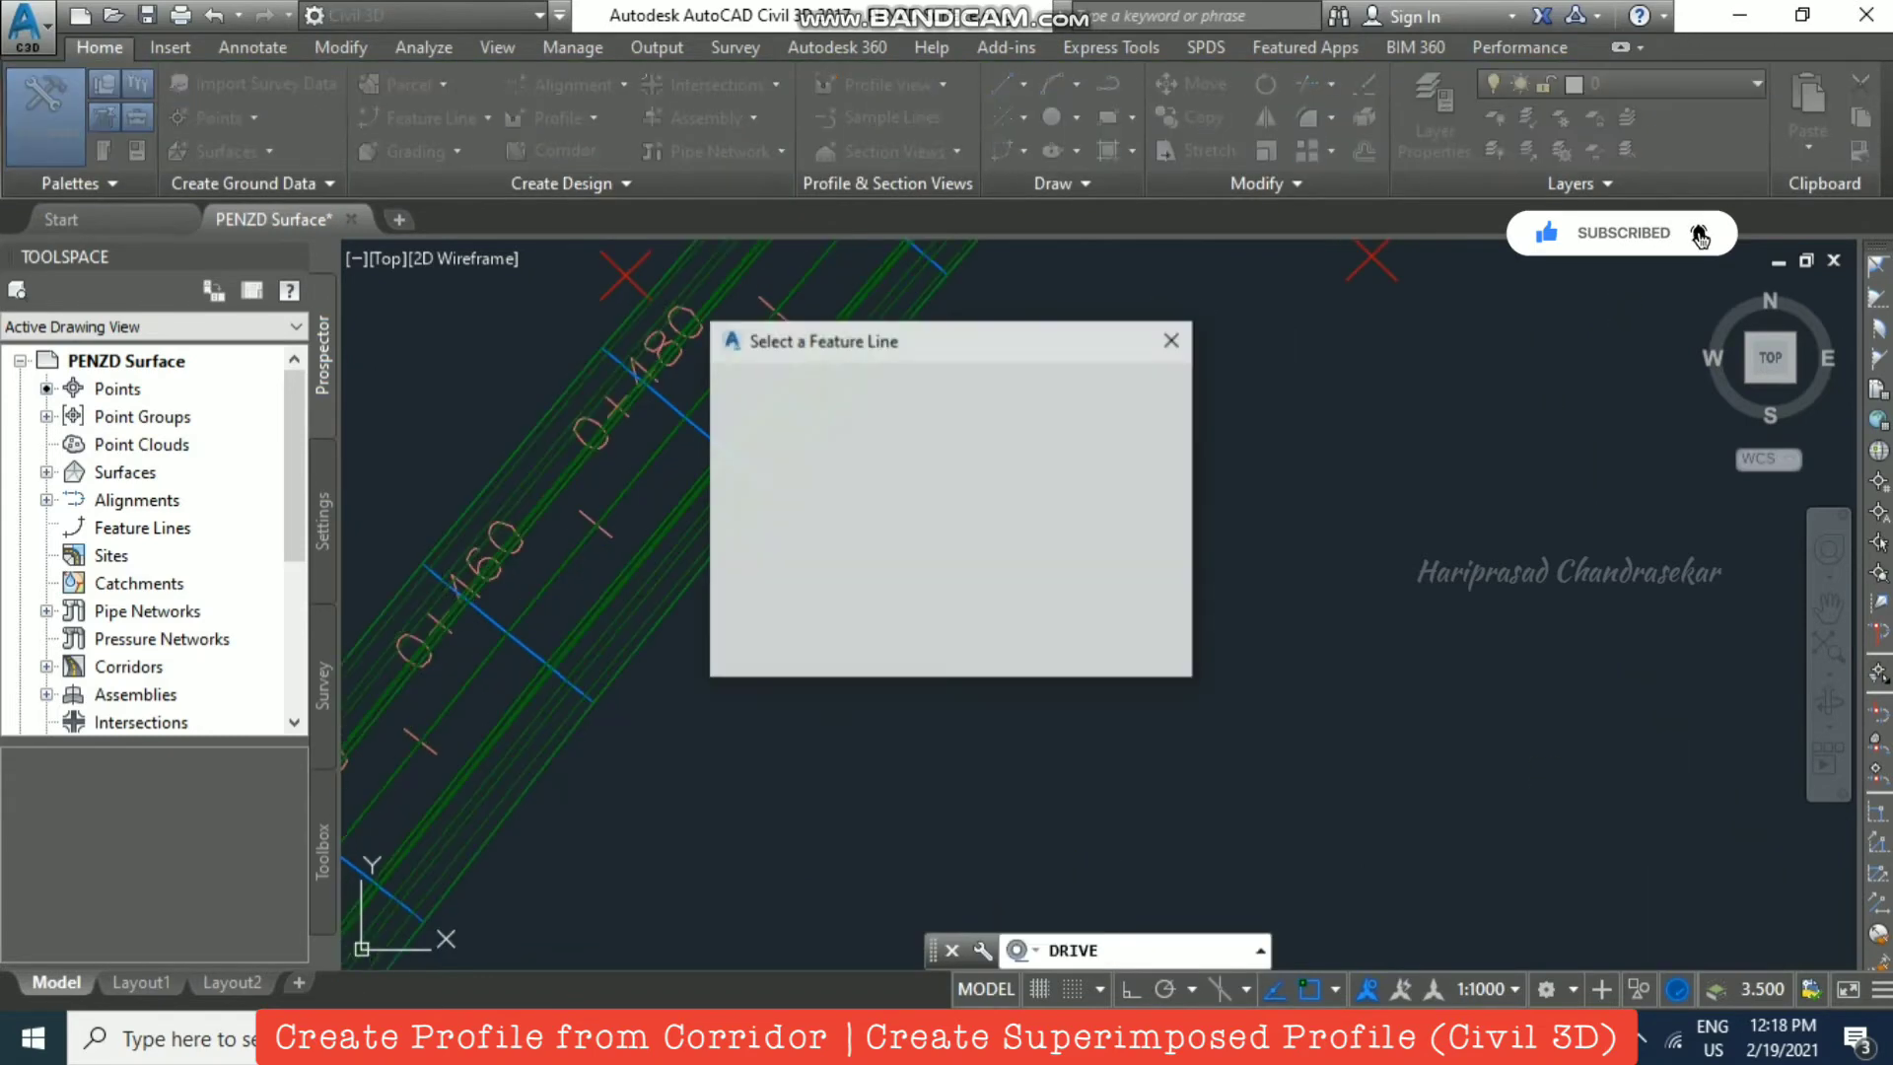
click(948, 427)
click(887, 648)
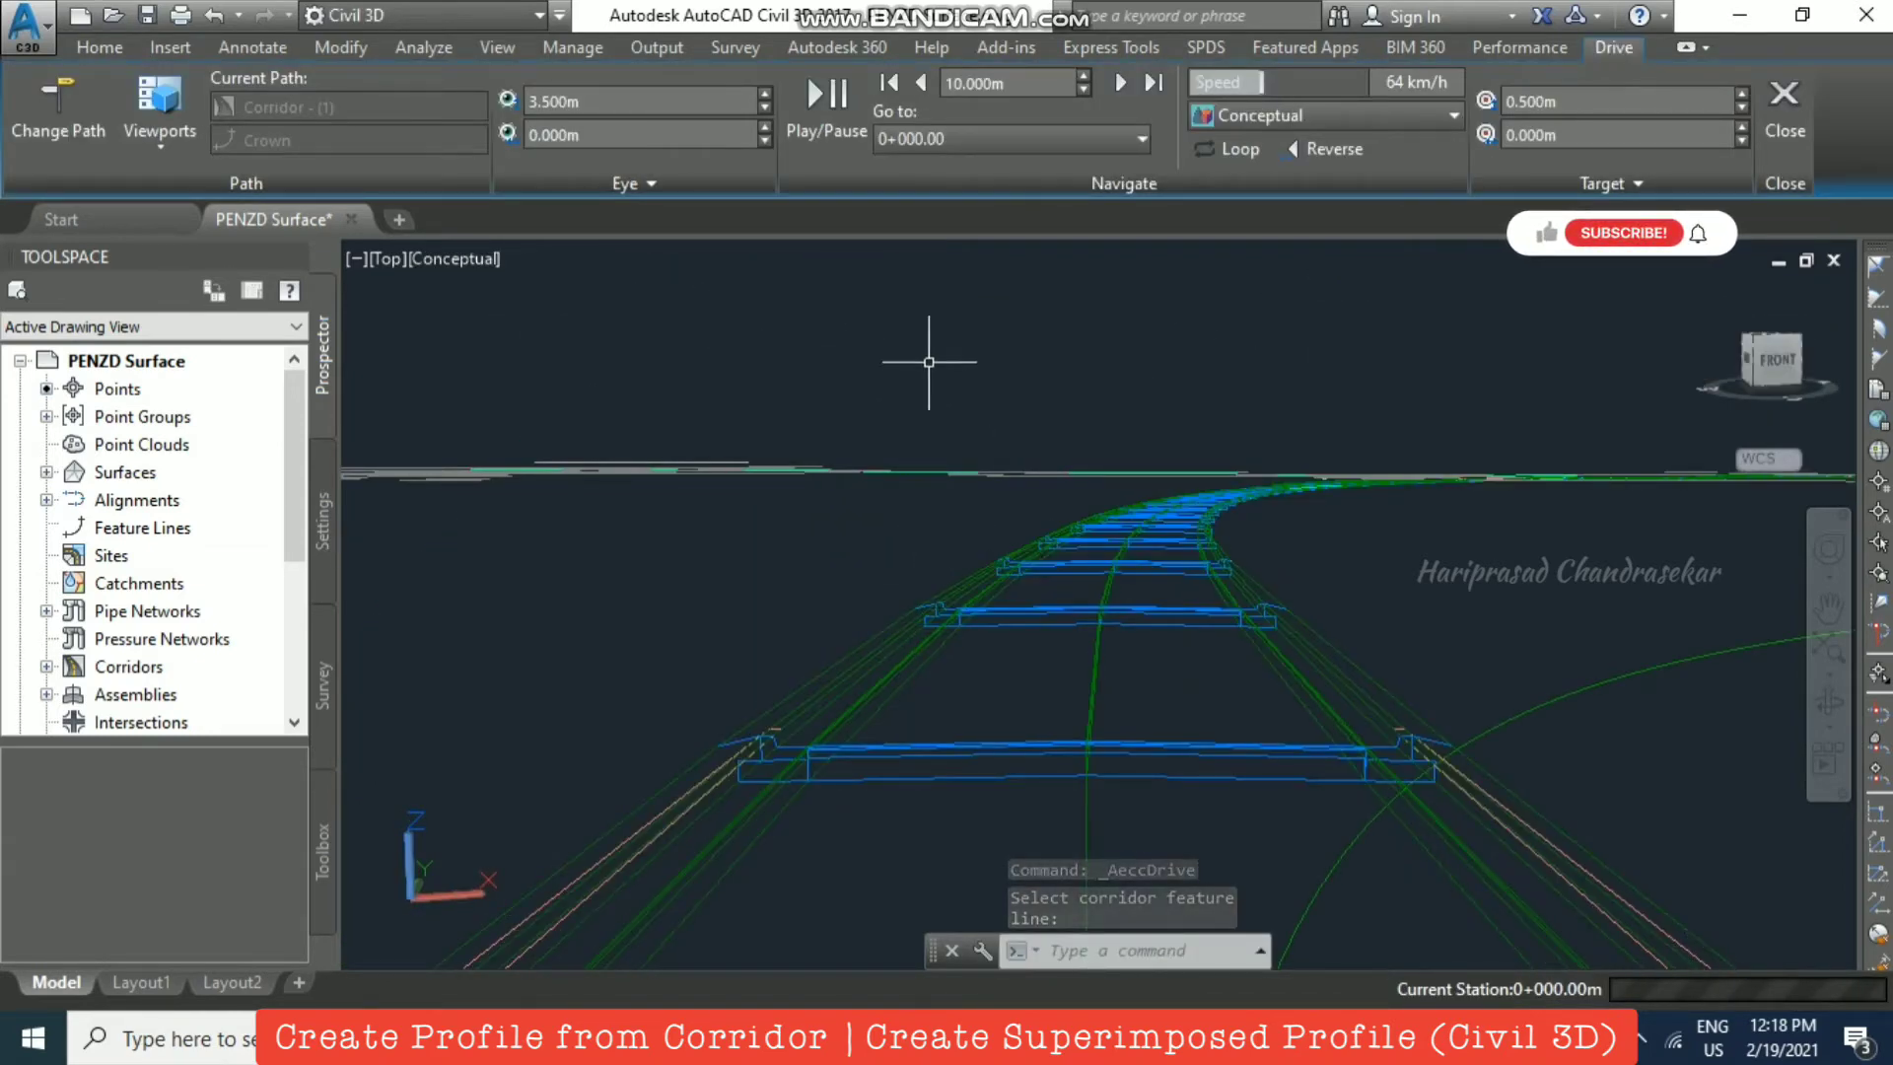
Step: Play the drive along the corridor from station 0+000 until near its end, stop it and leave Drive mode
click(818, 113)
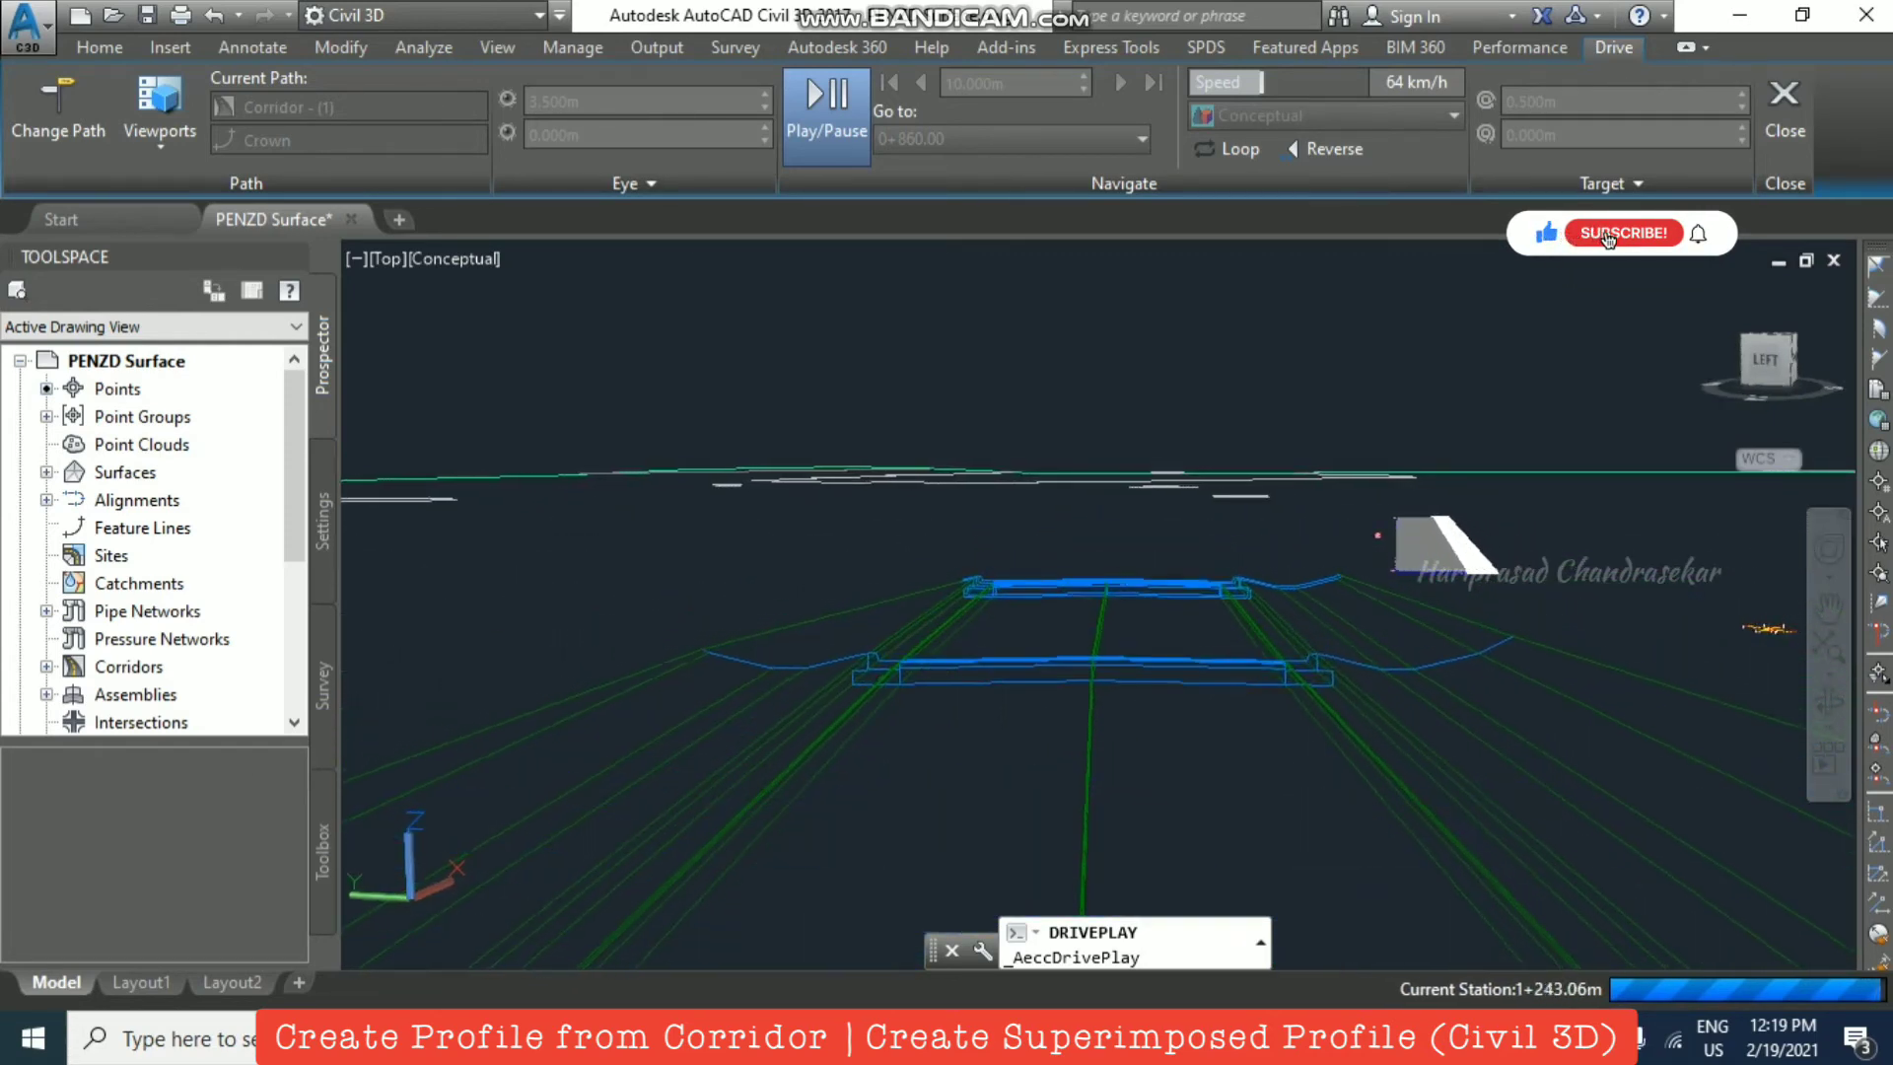
key(Escape)
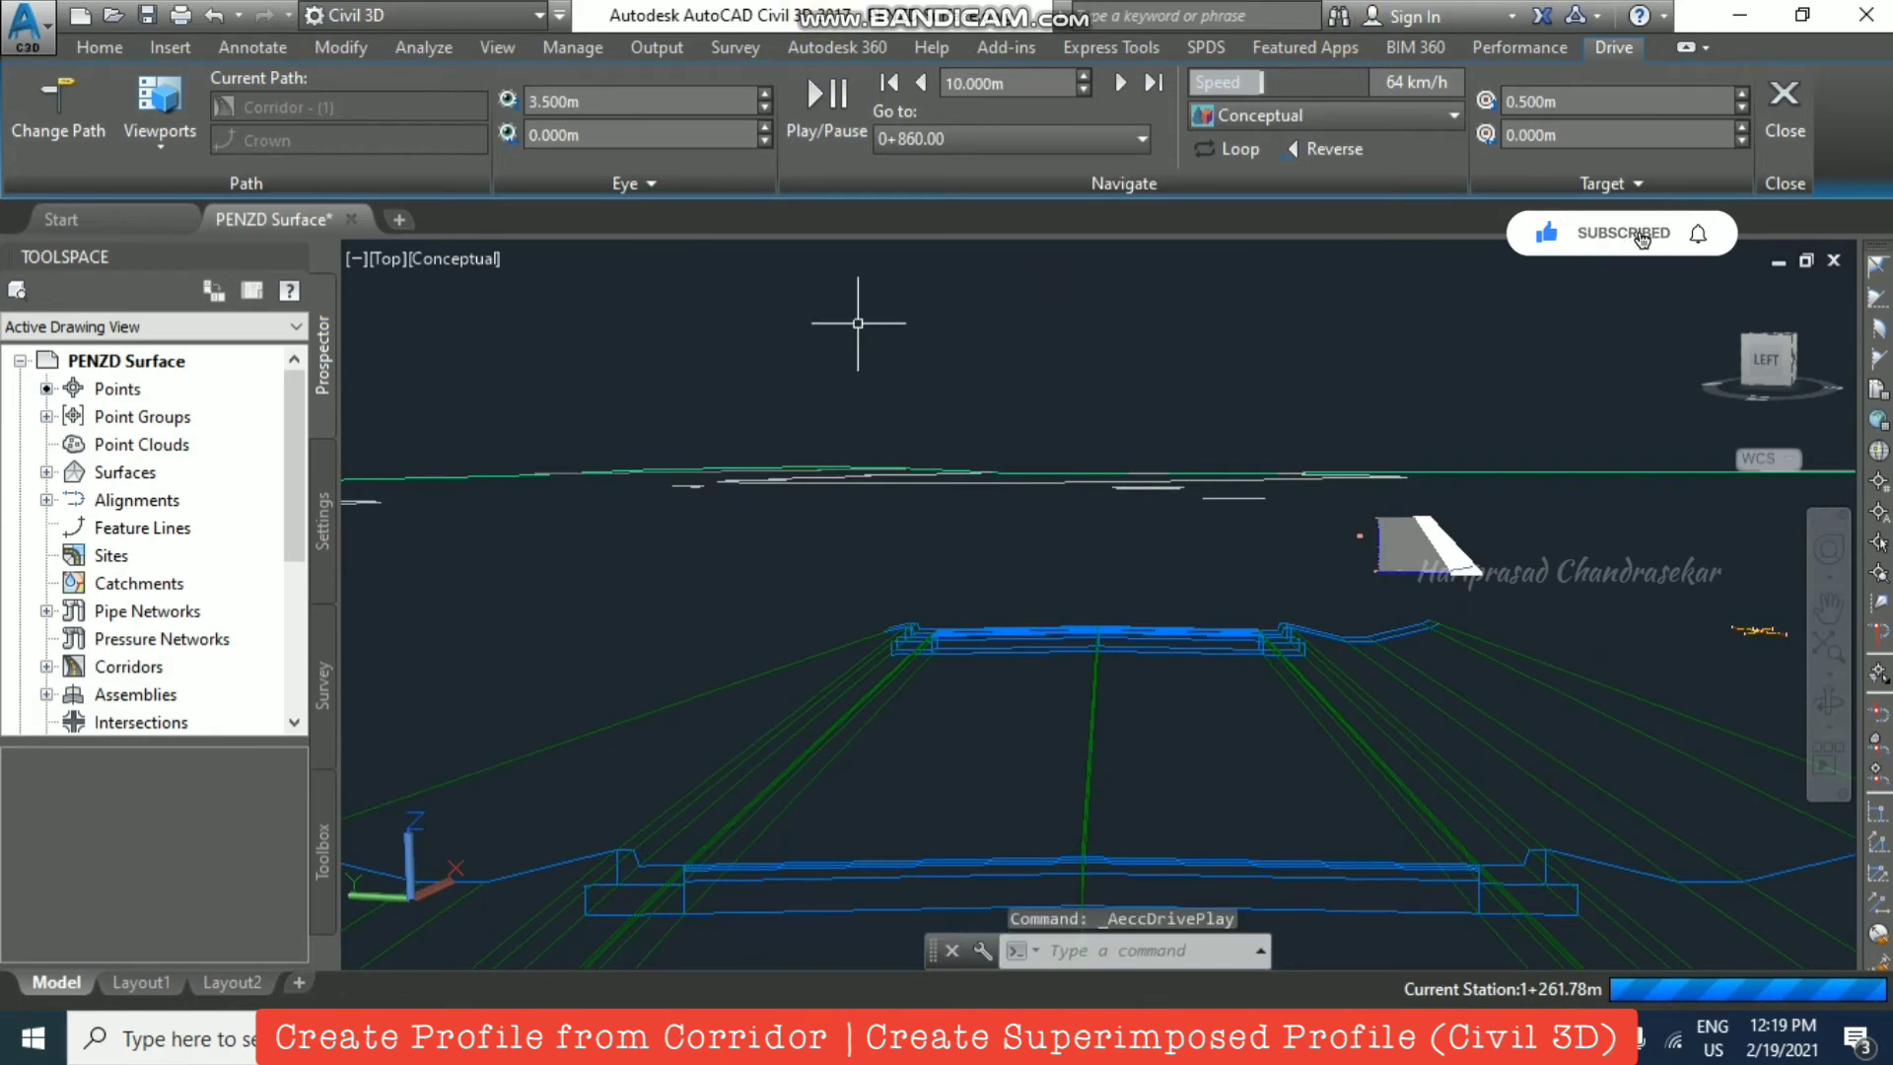
click(1804, 98)
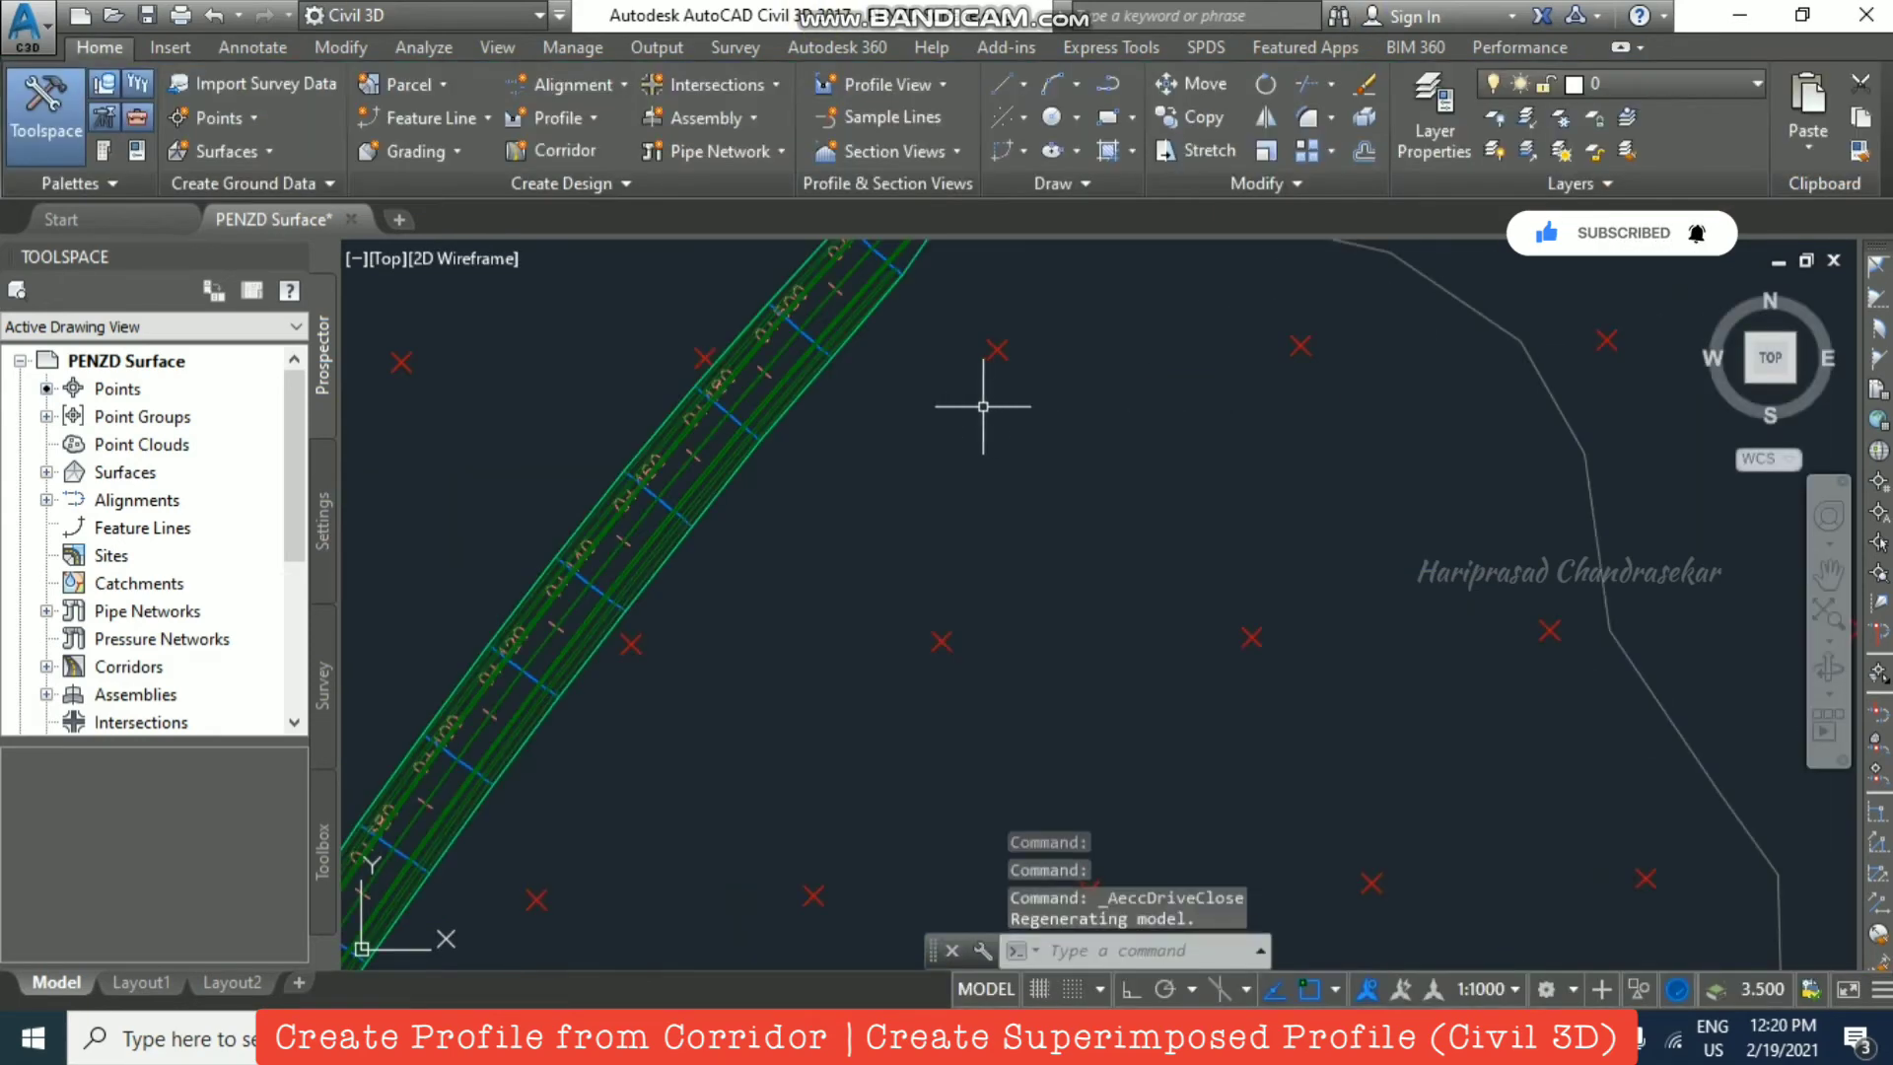
Step: Set the surface style of the corridor surface Corridor - (1) - (1) to No Display
scroll(984, 405, down, 5)
scroll(934, 325, up, 8)
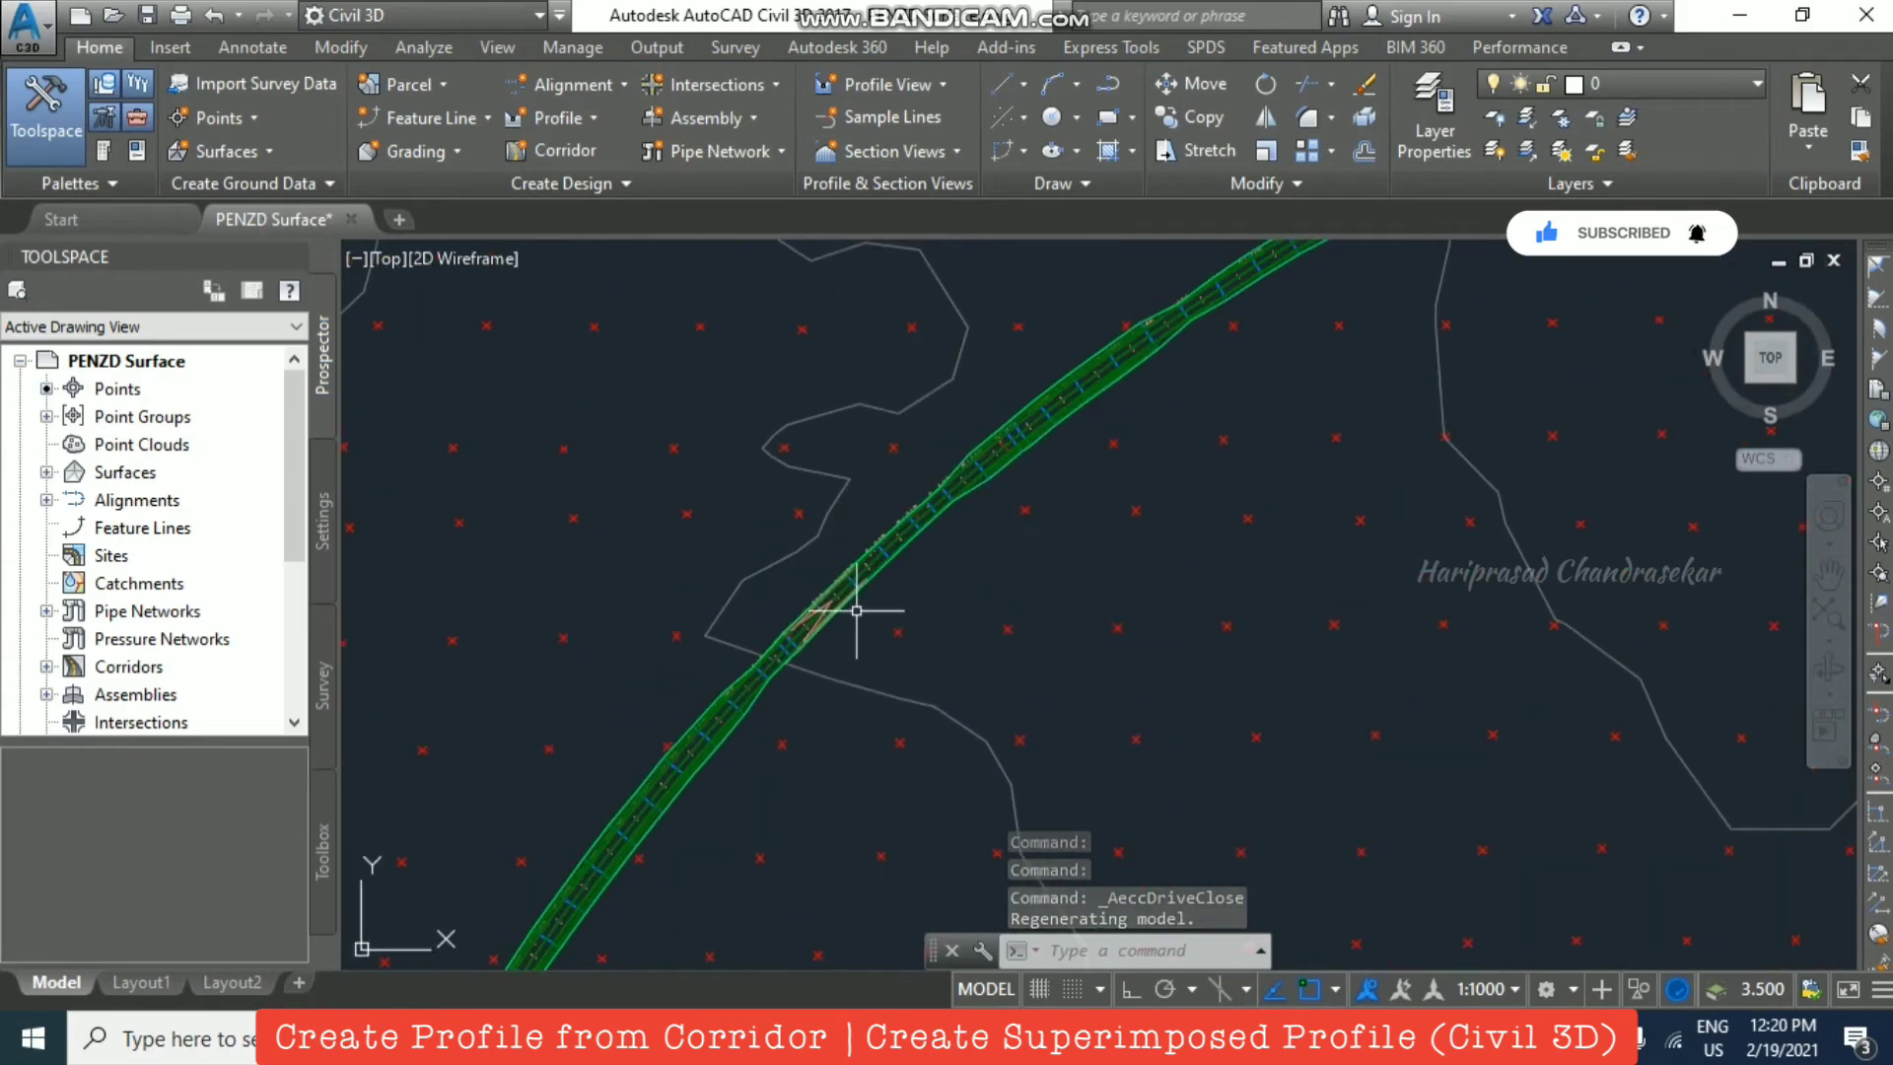
scroll(945, 412, up, 4)
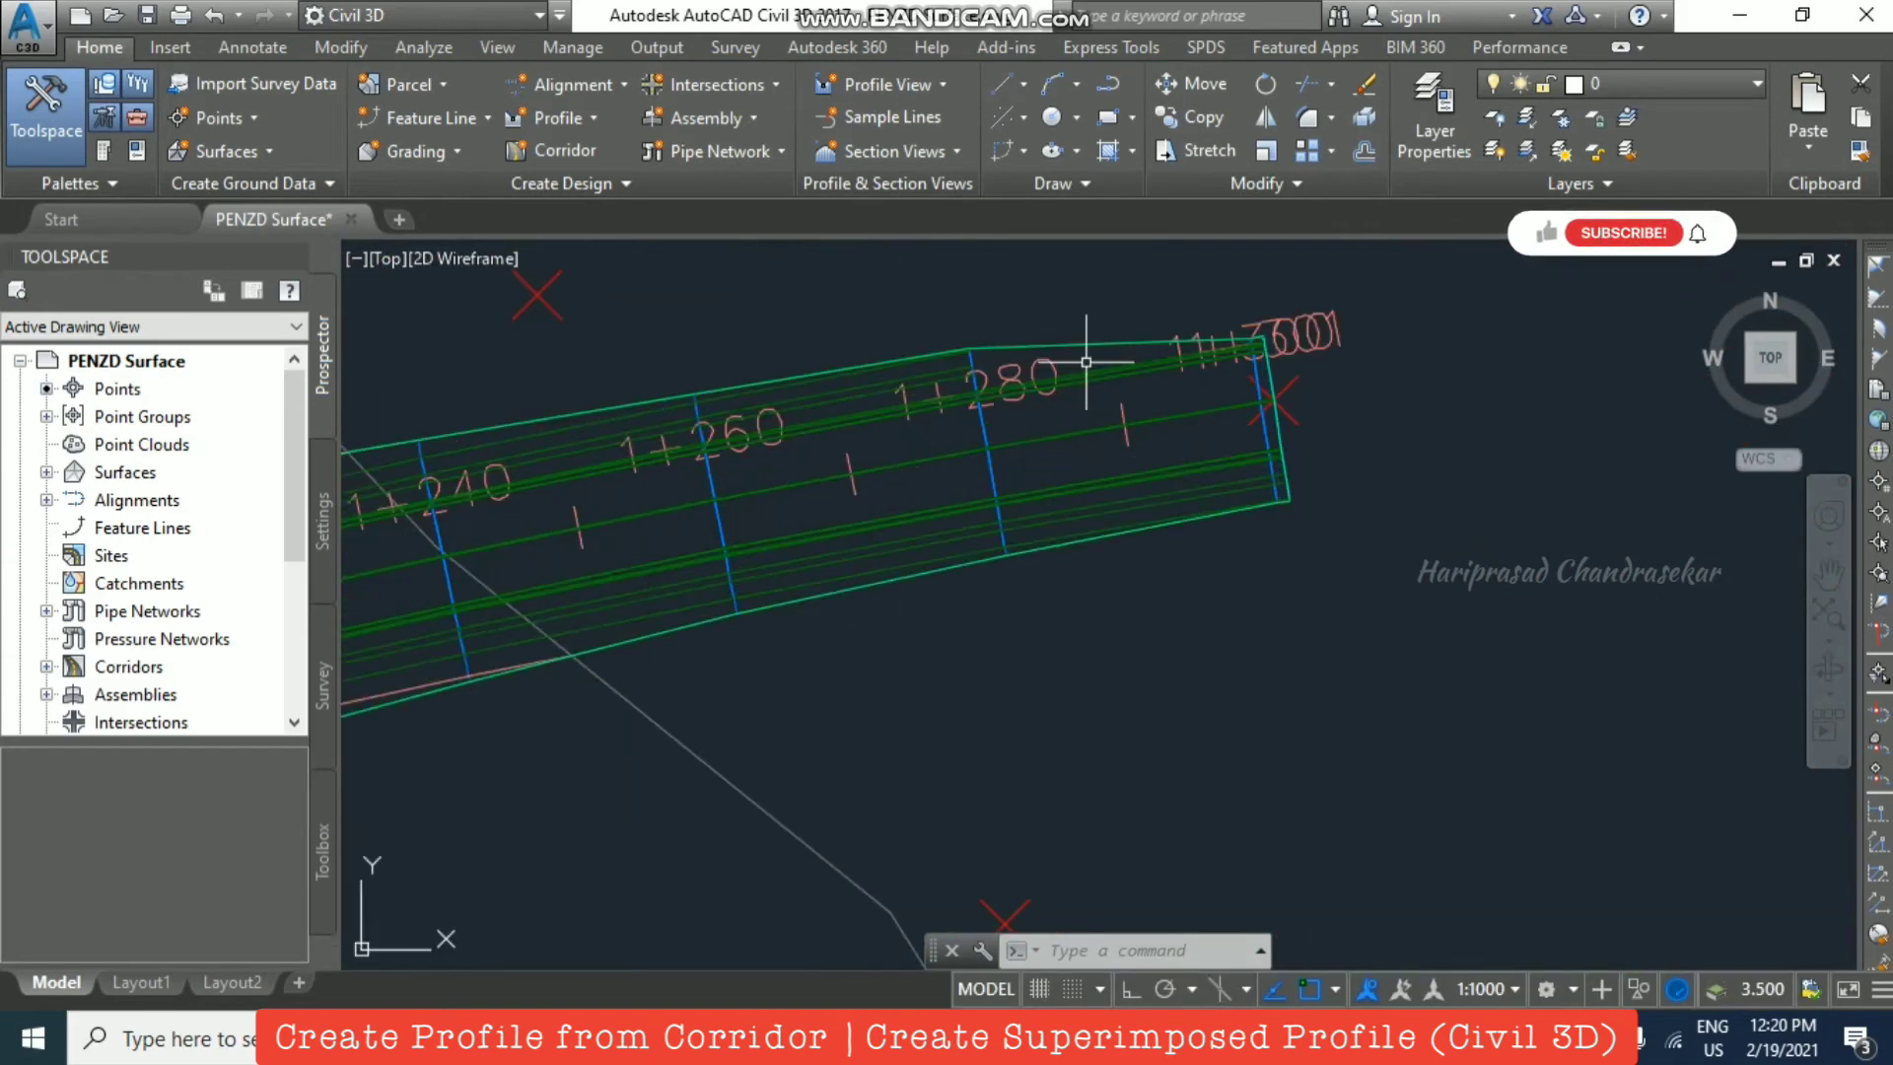
click(1294, 328)
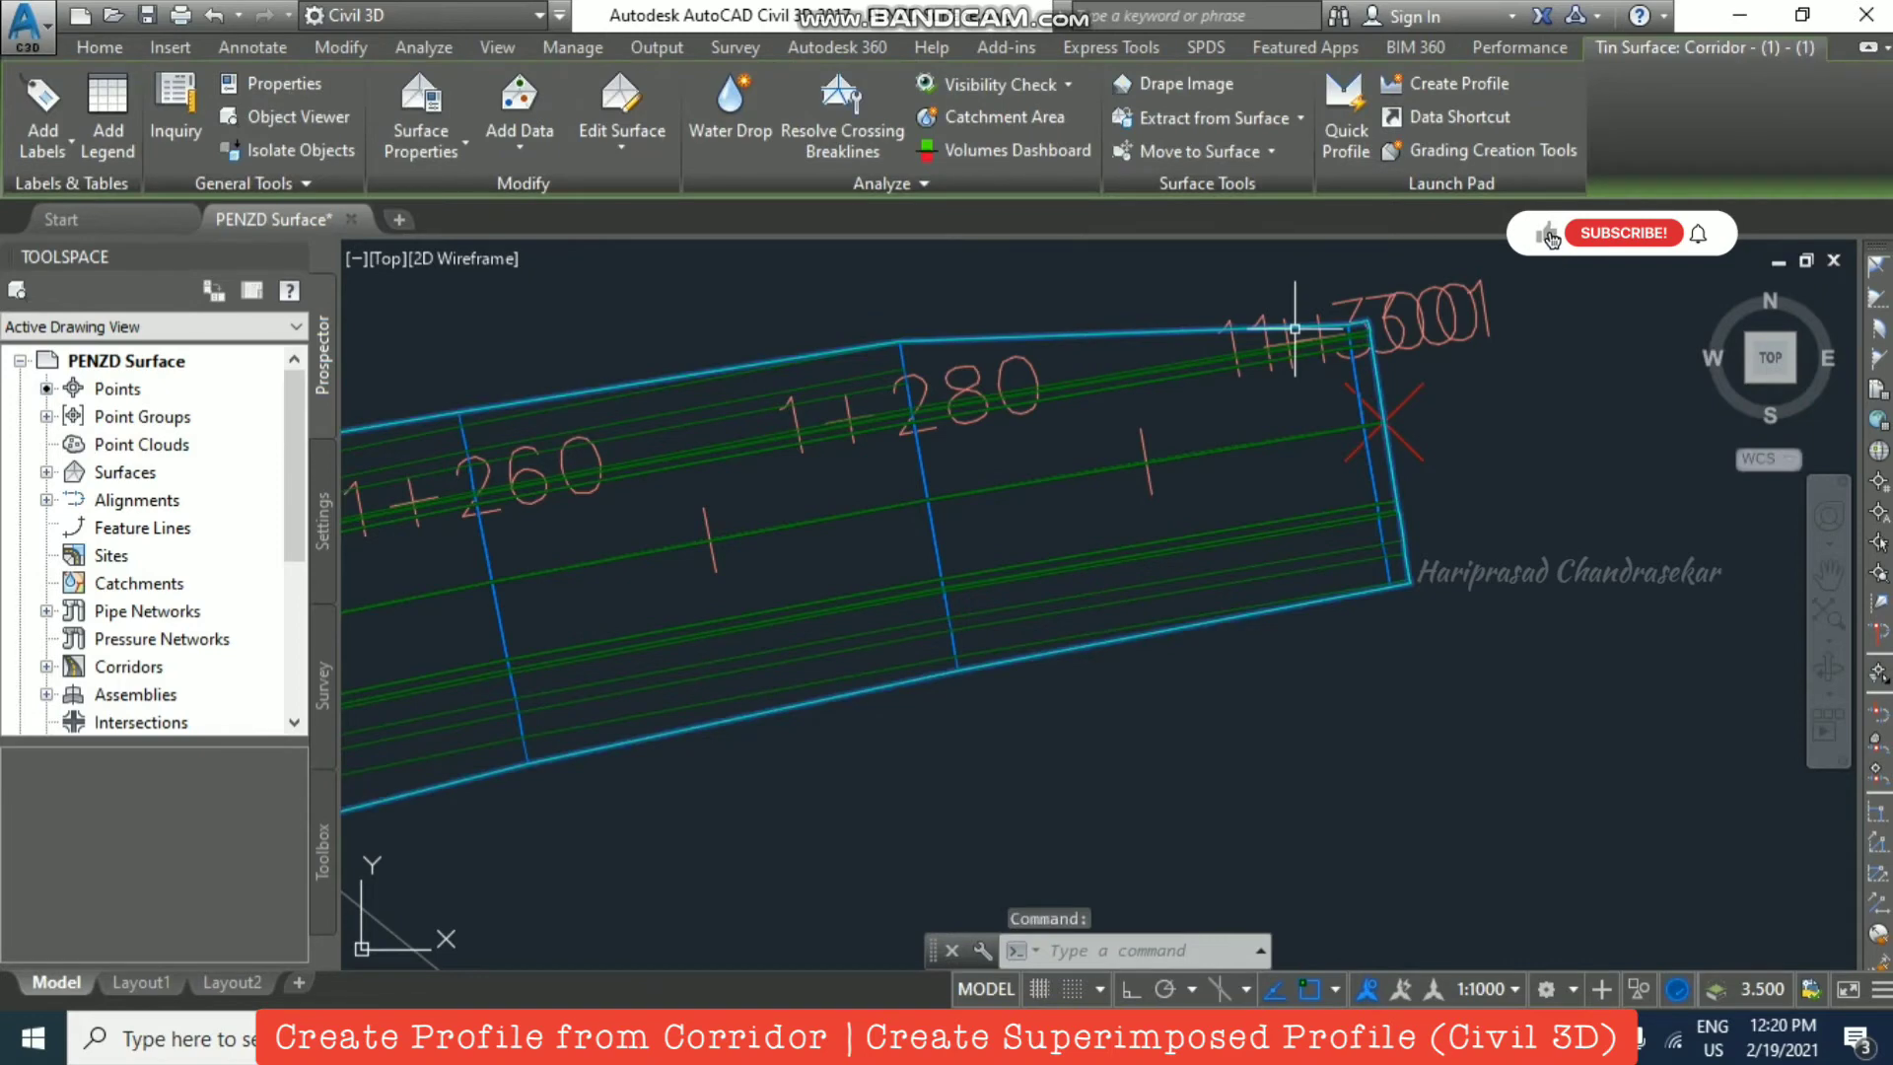
scroll(1294, 328, down, 4)
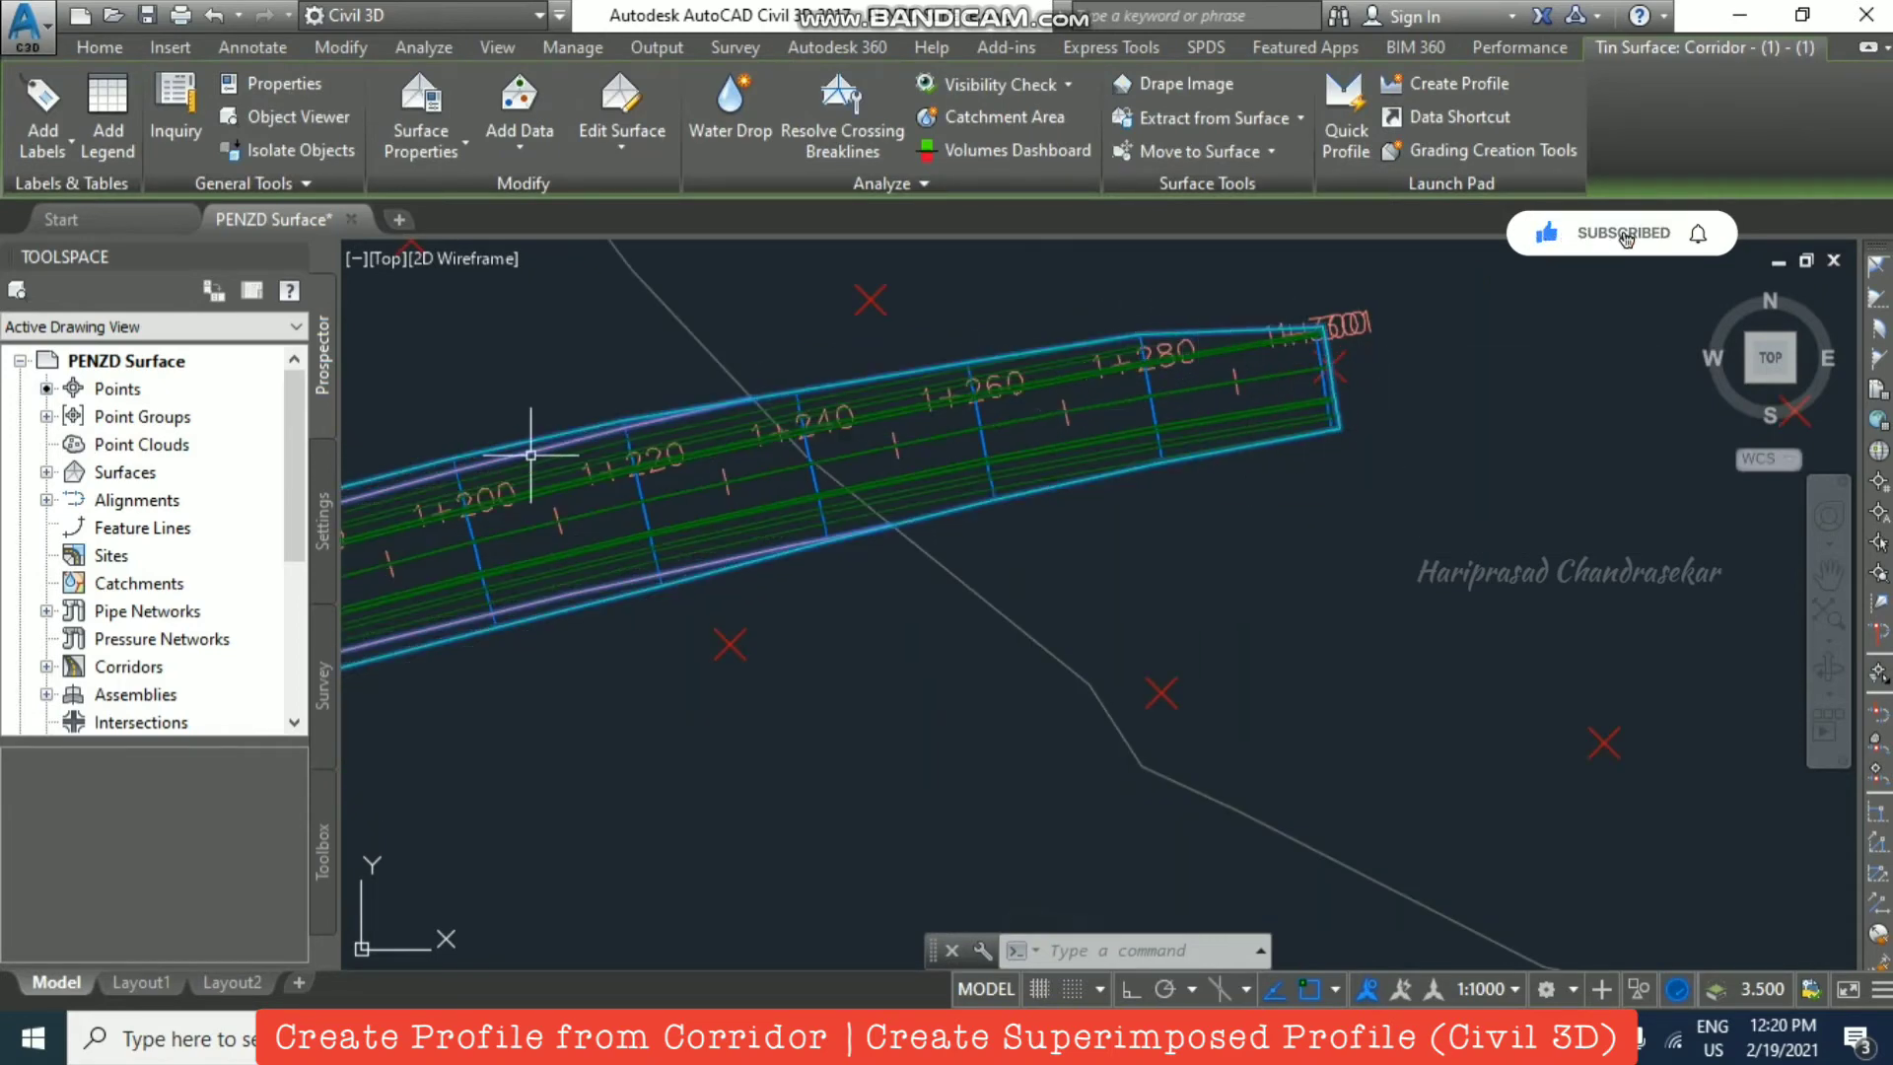
click(47, 473)
click(73, 501)
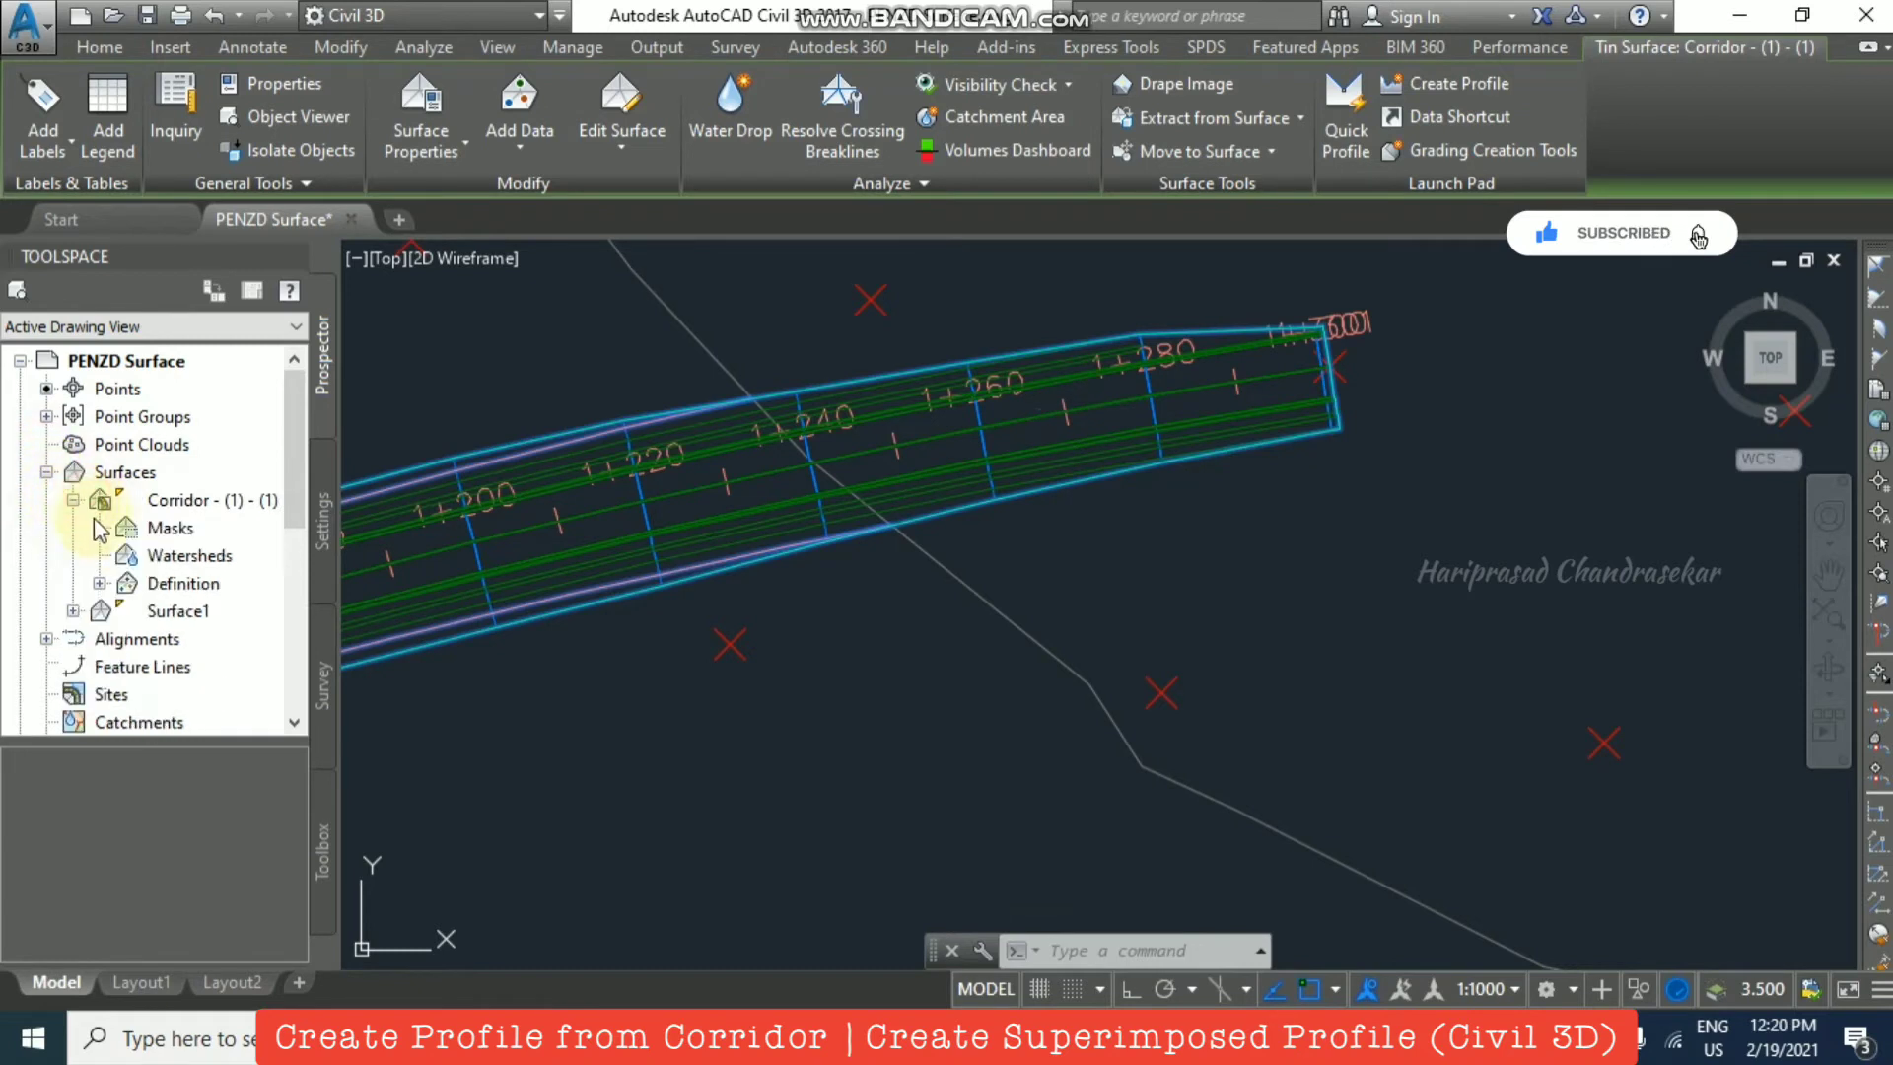
right_click(202, 502)
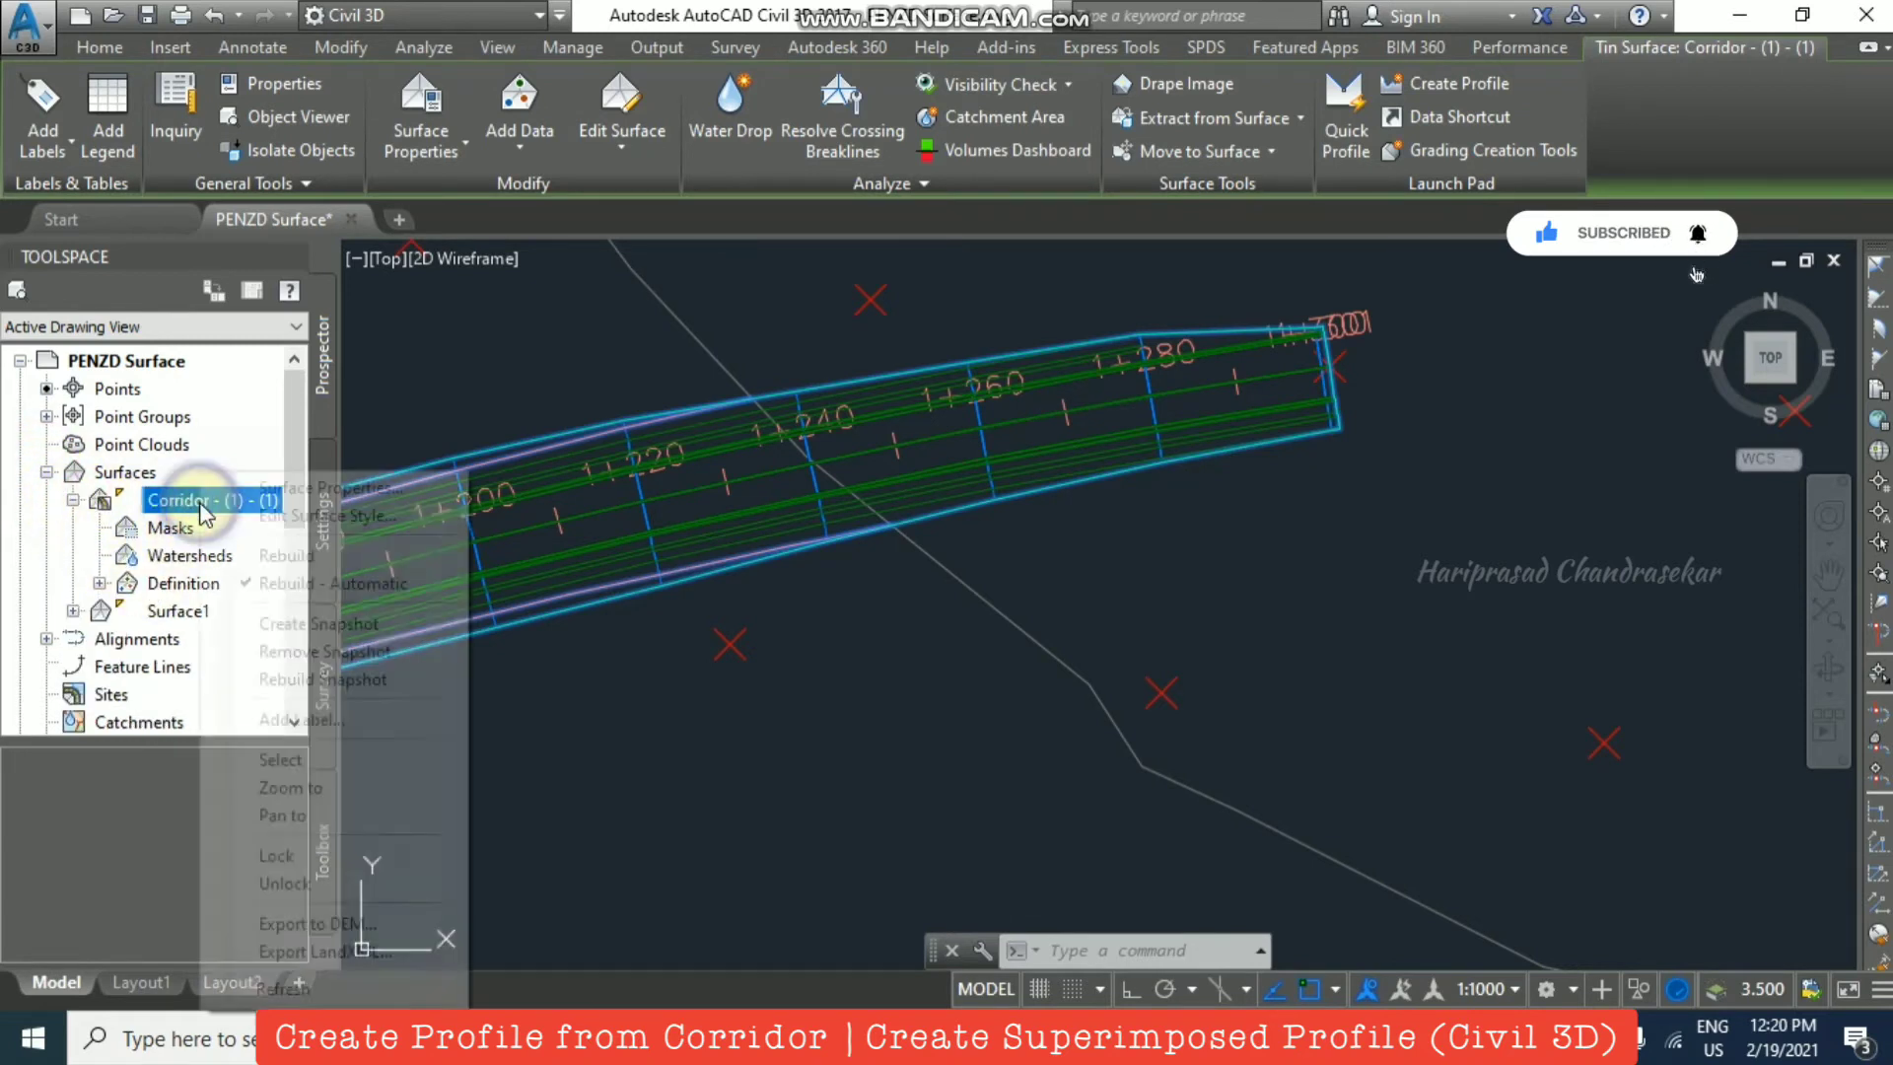
click(299, 487)
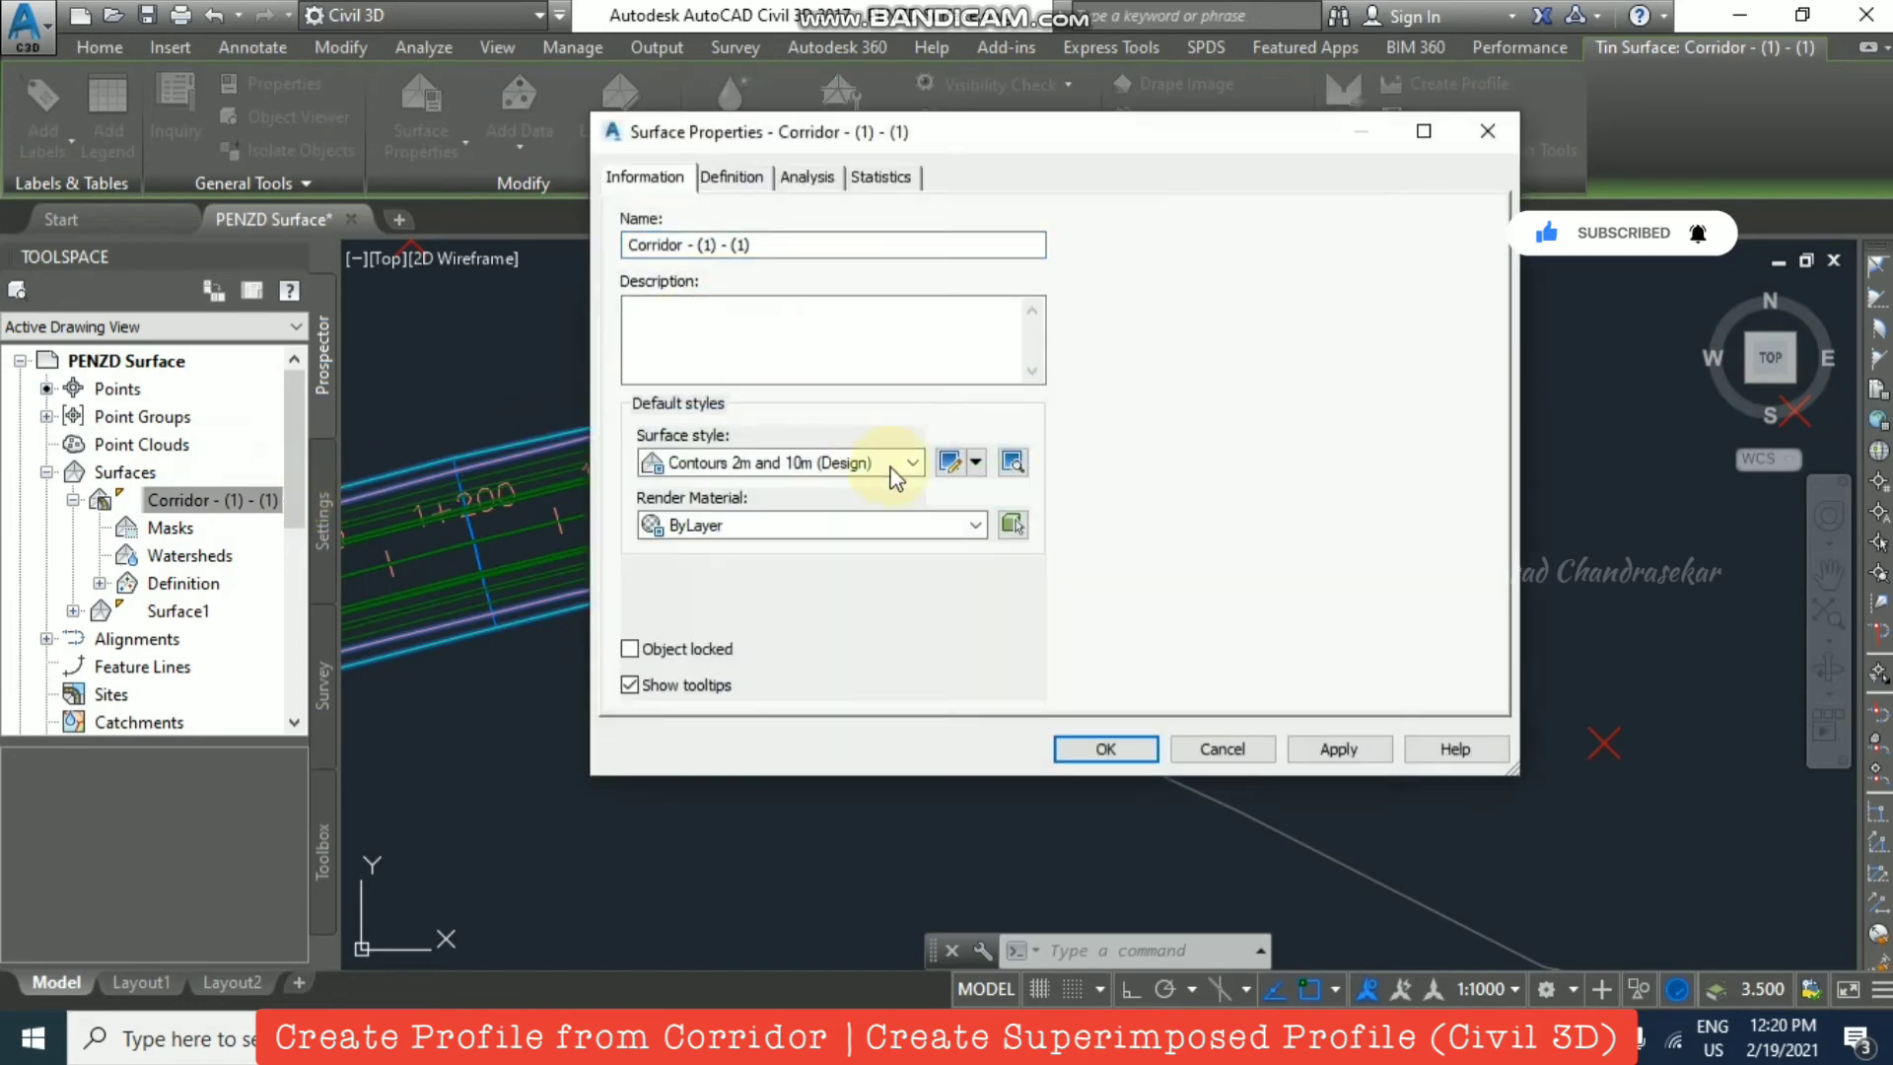
click(914, 463)
click(741, 490)
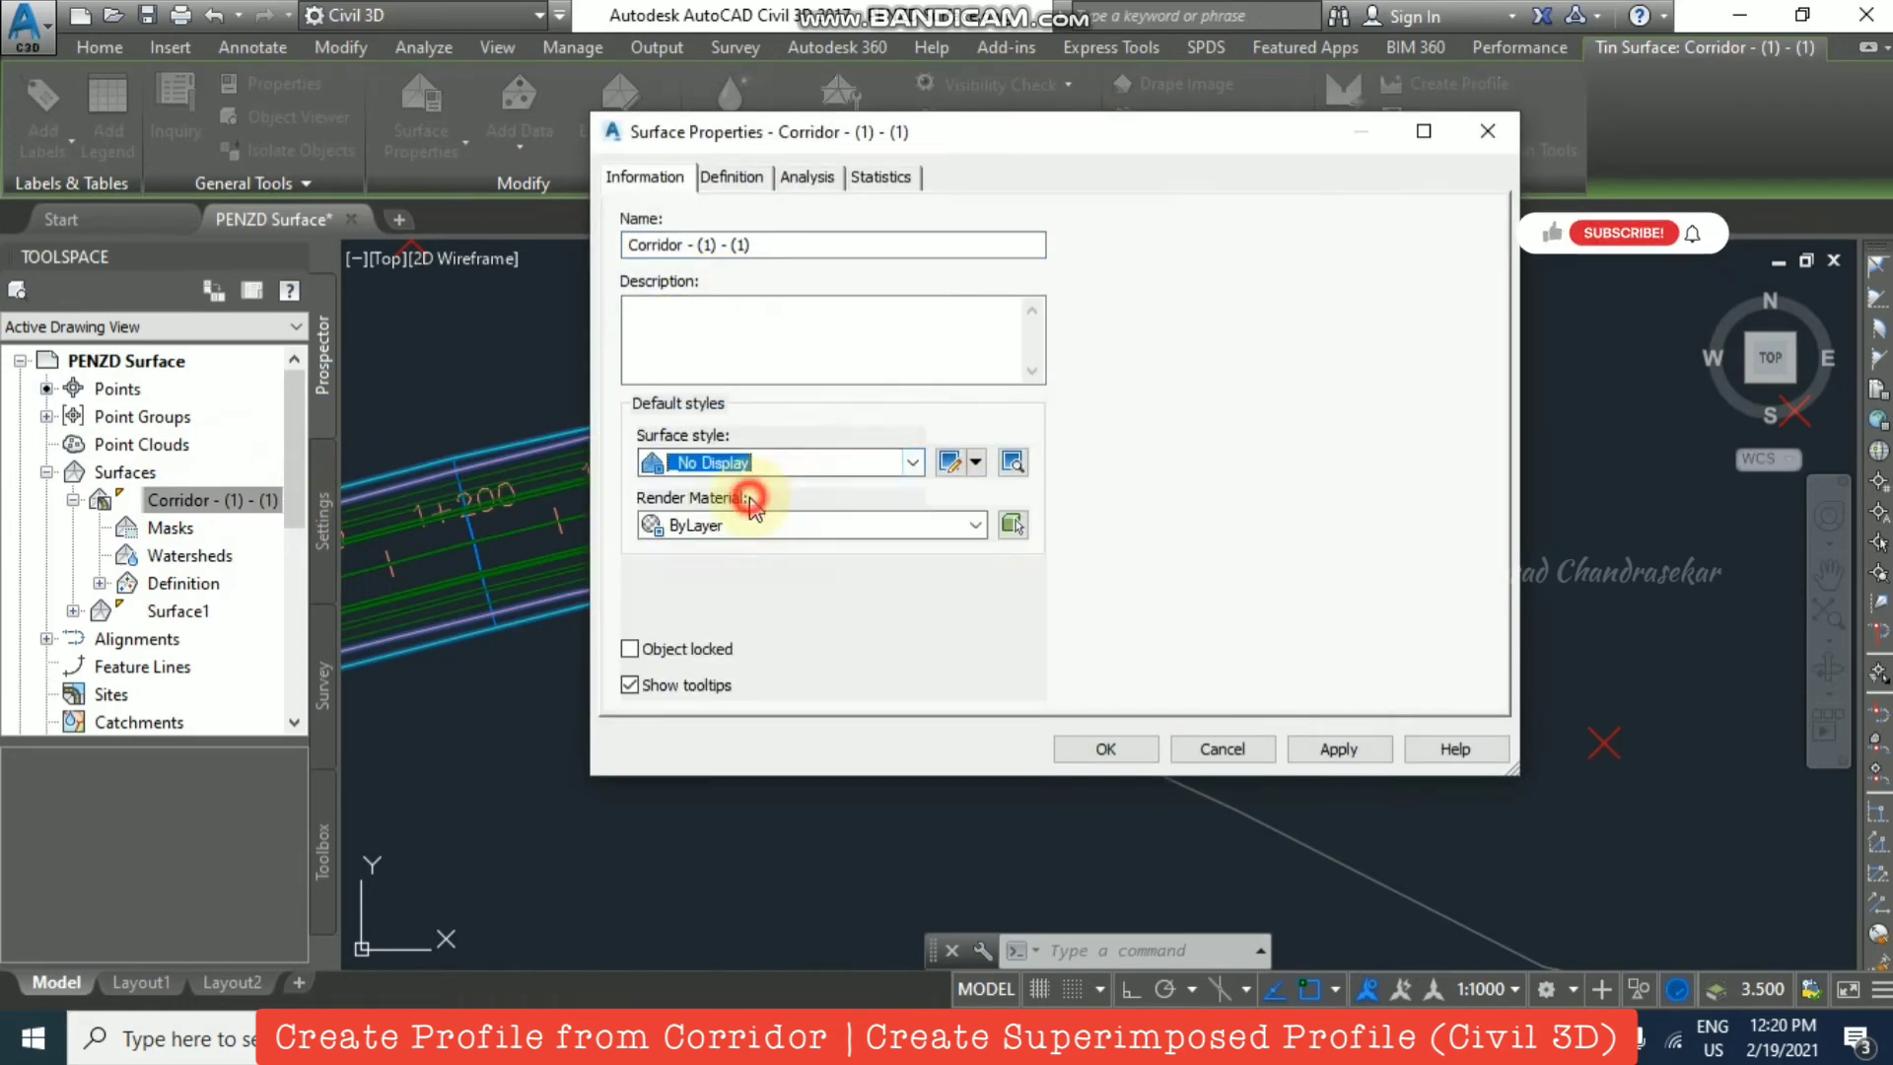
click(1122, 749)
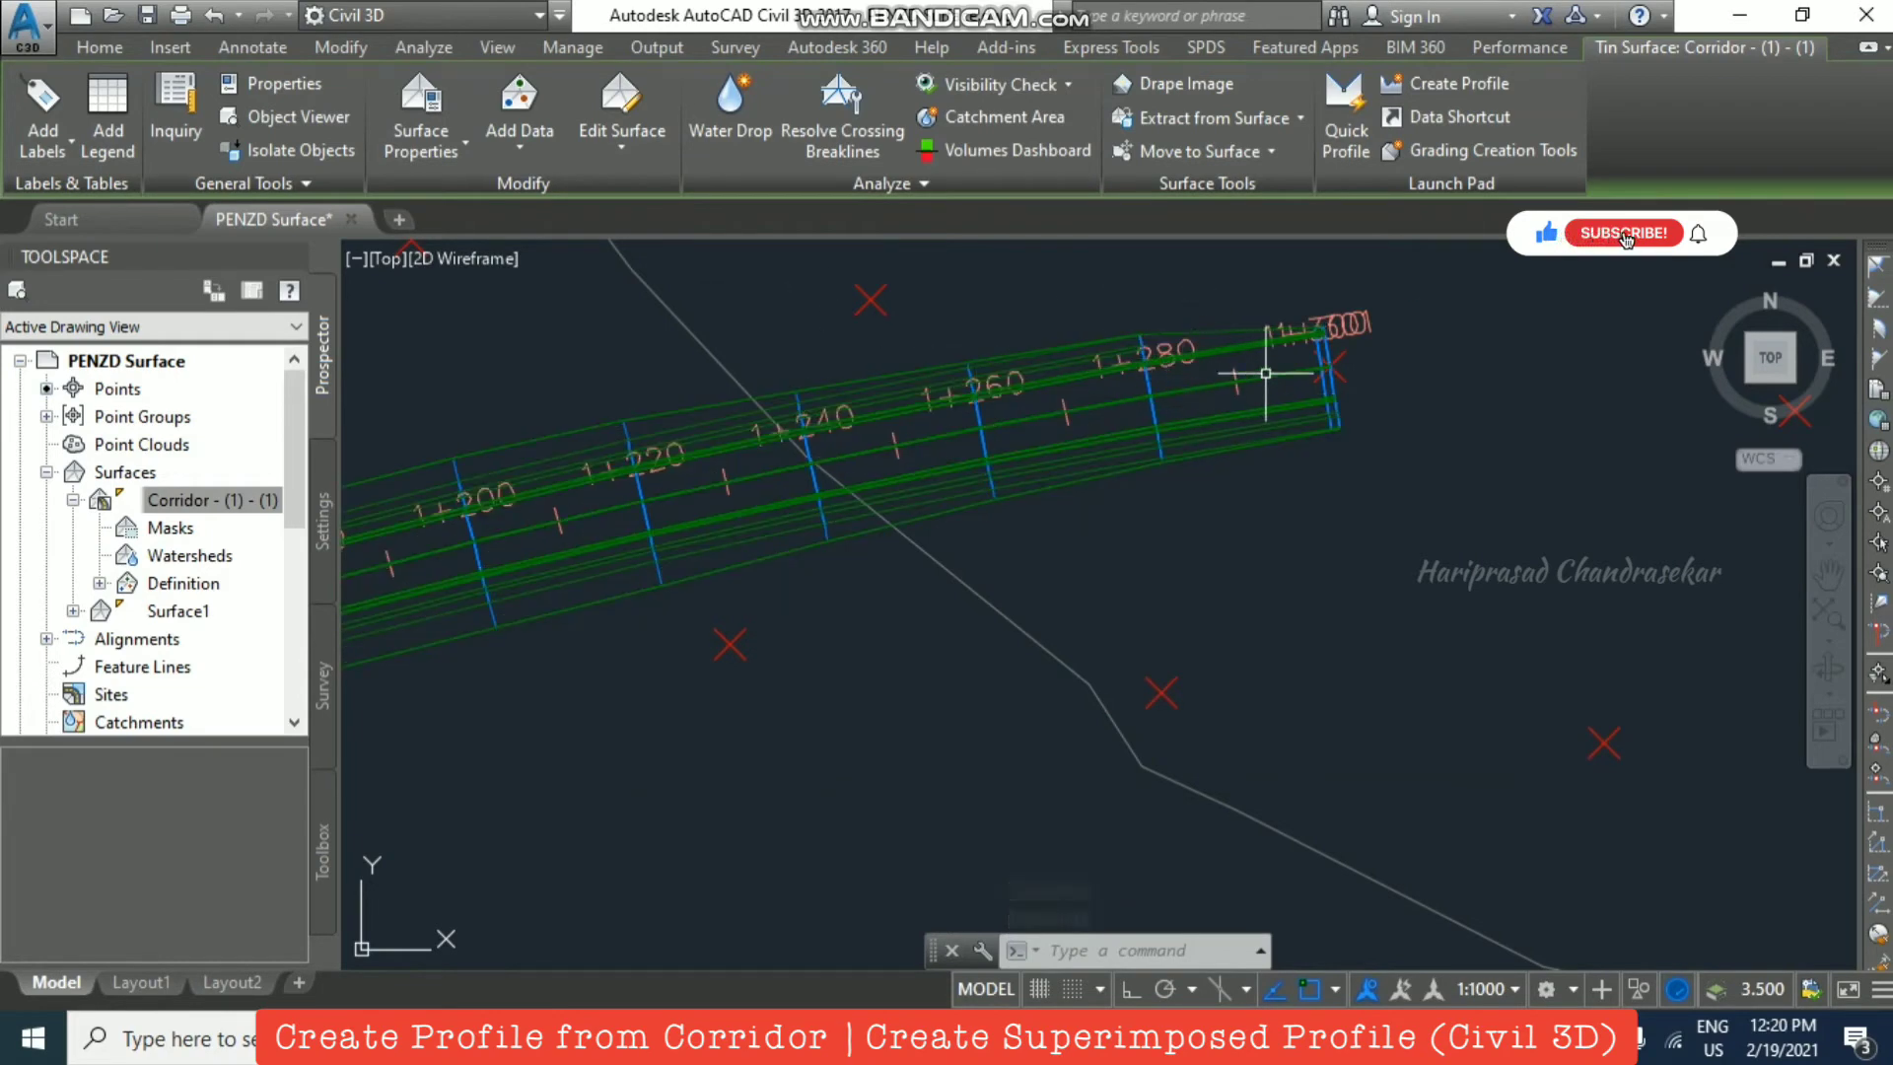
Step: Start an alignment from Corridor - (1) using its Crown_Pave1 feature line
scroll(1265, 372, up, 2)
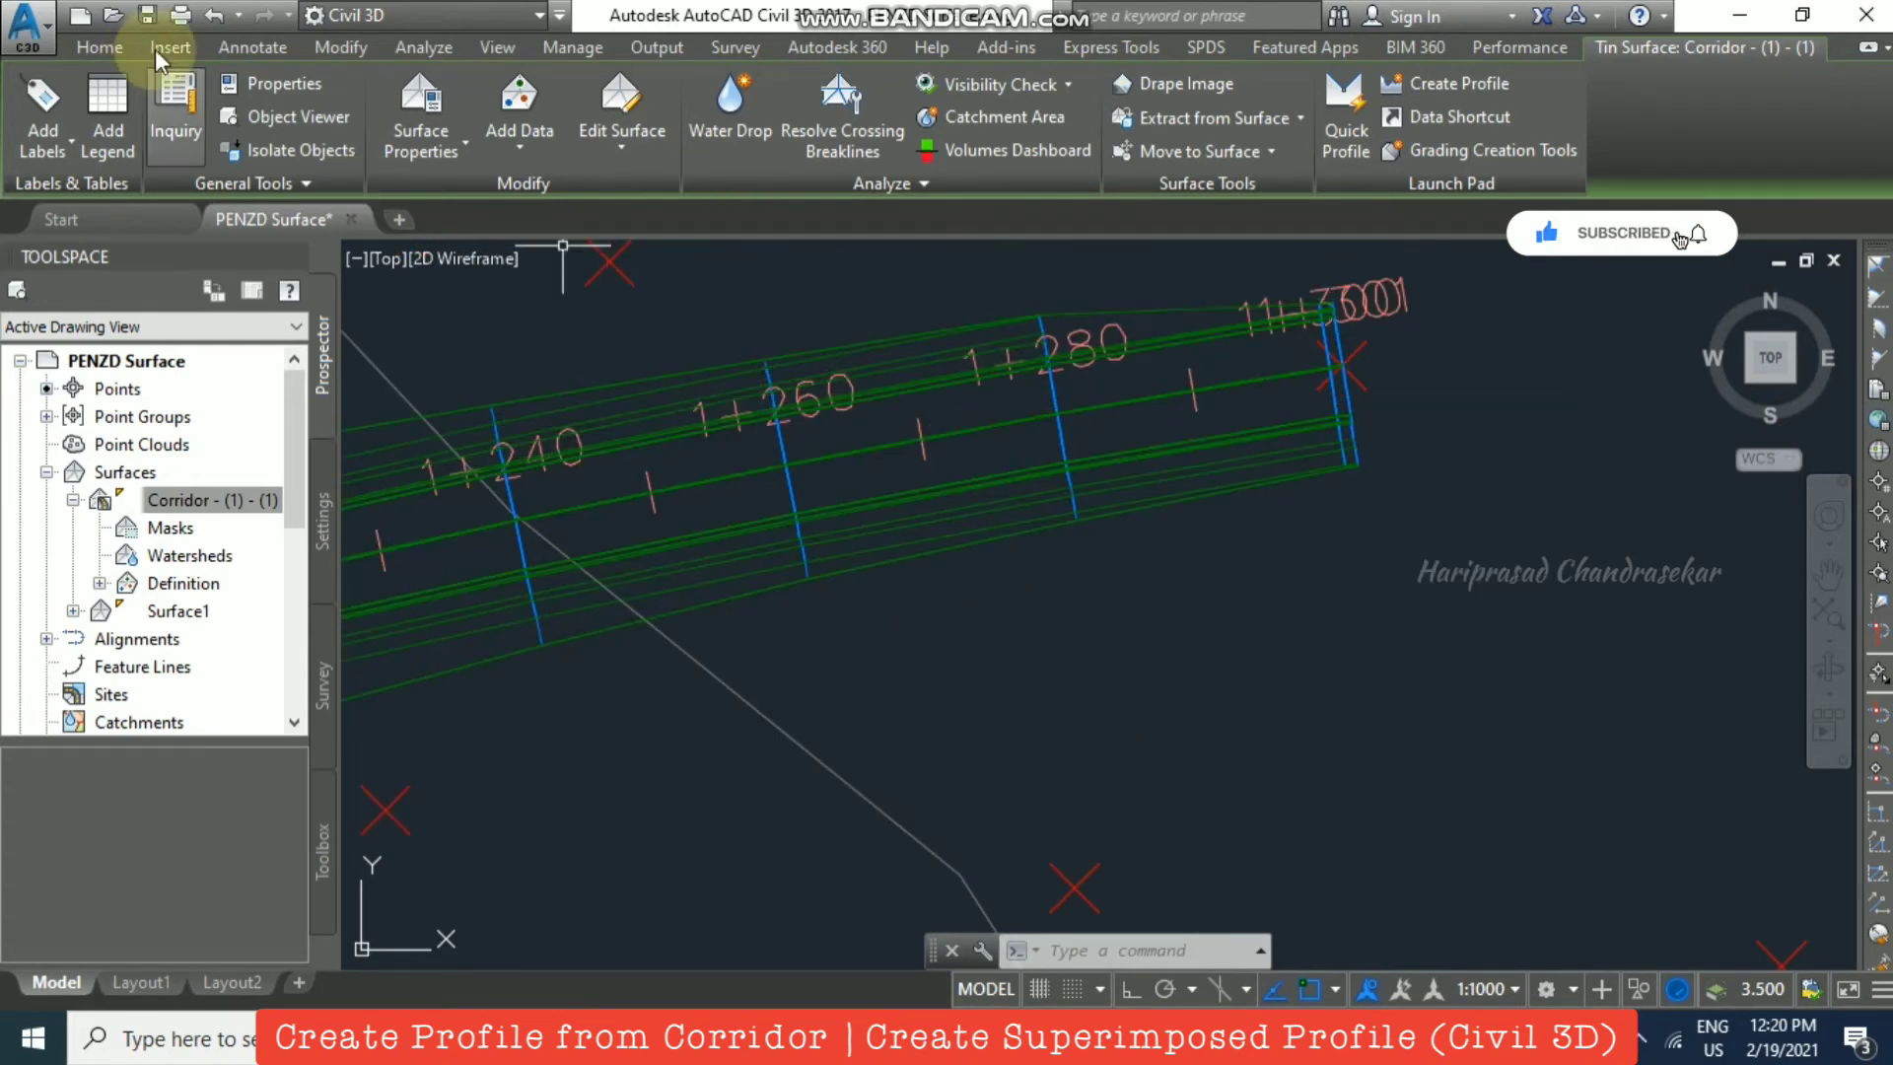
click(101, 47)
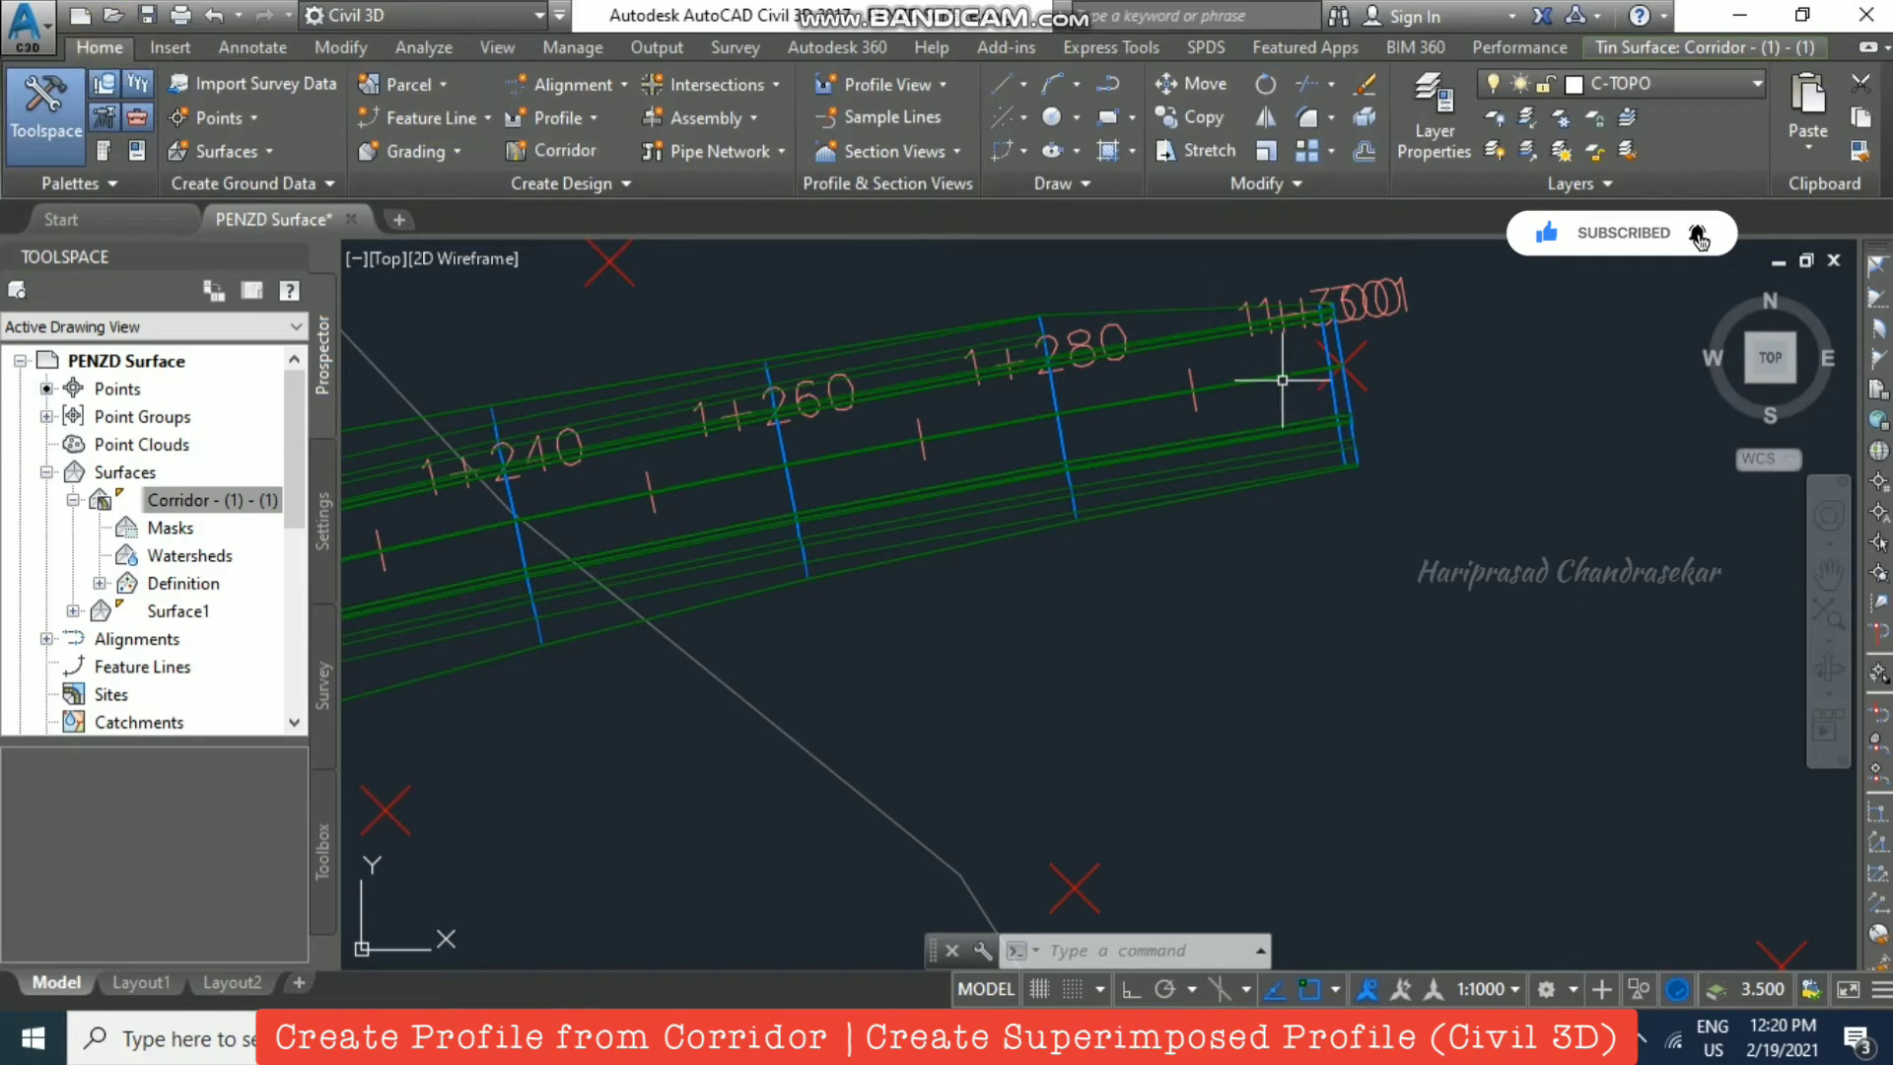
scroll(1244, 324, up, 2)
click(1226, 342)
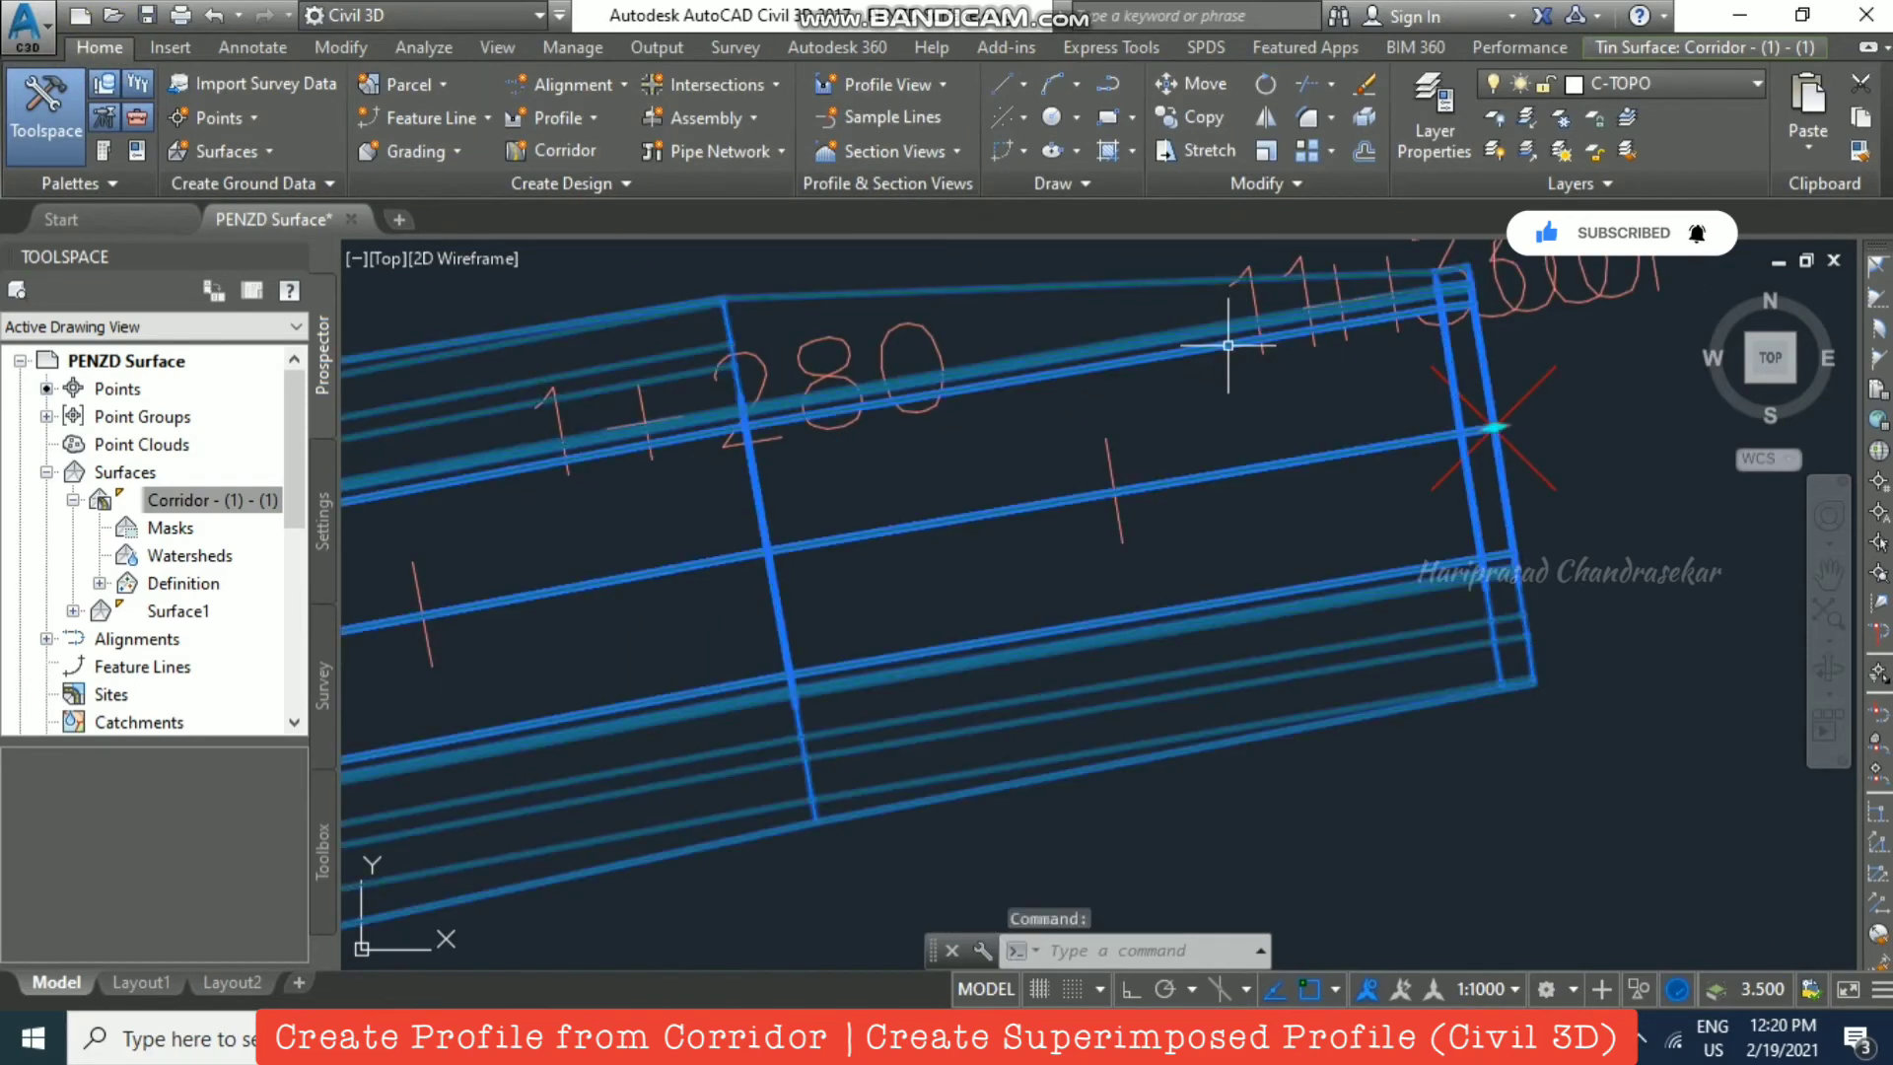
scroll(1226, 349, down, 1)
middle_drag(1191, 354, 1205, 429)
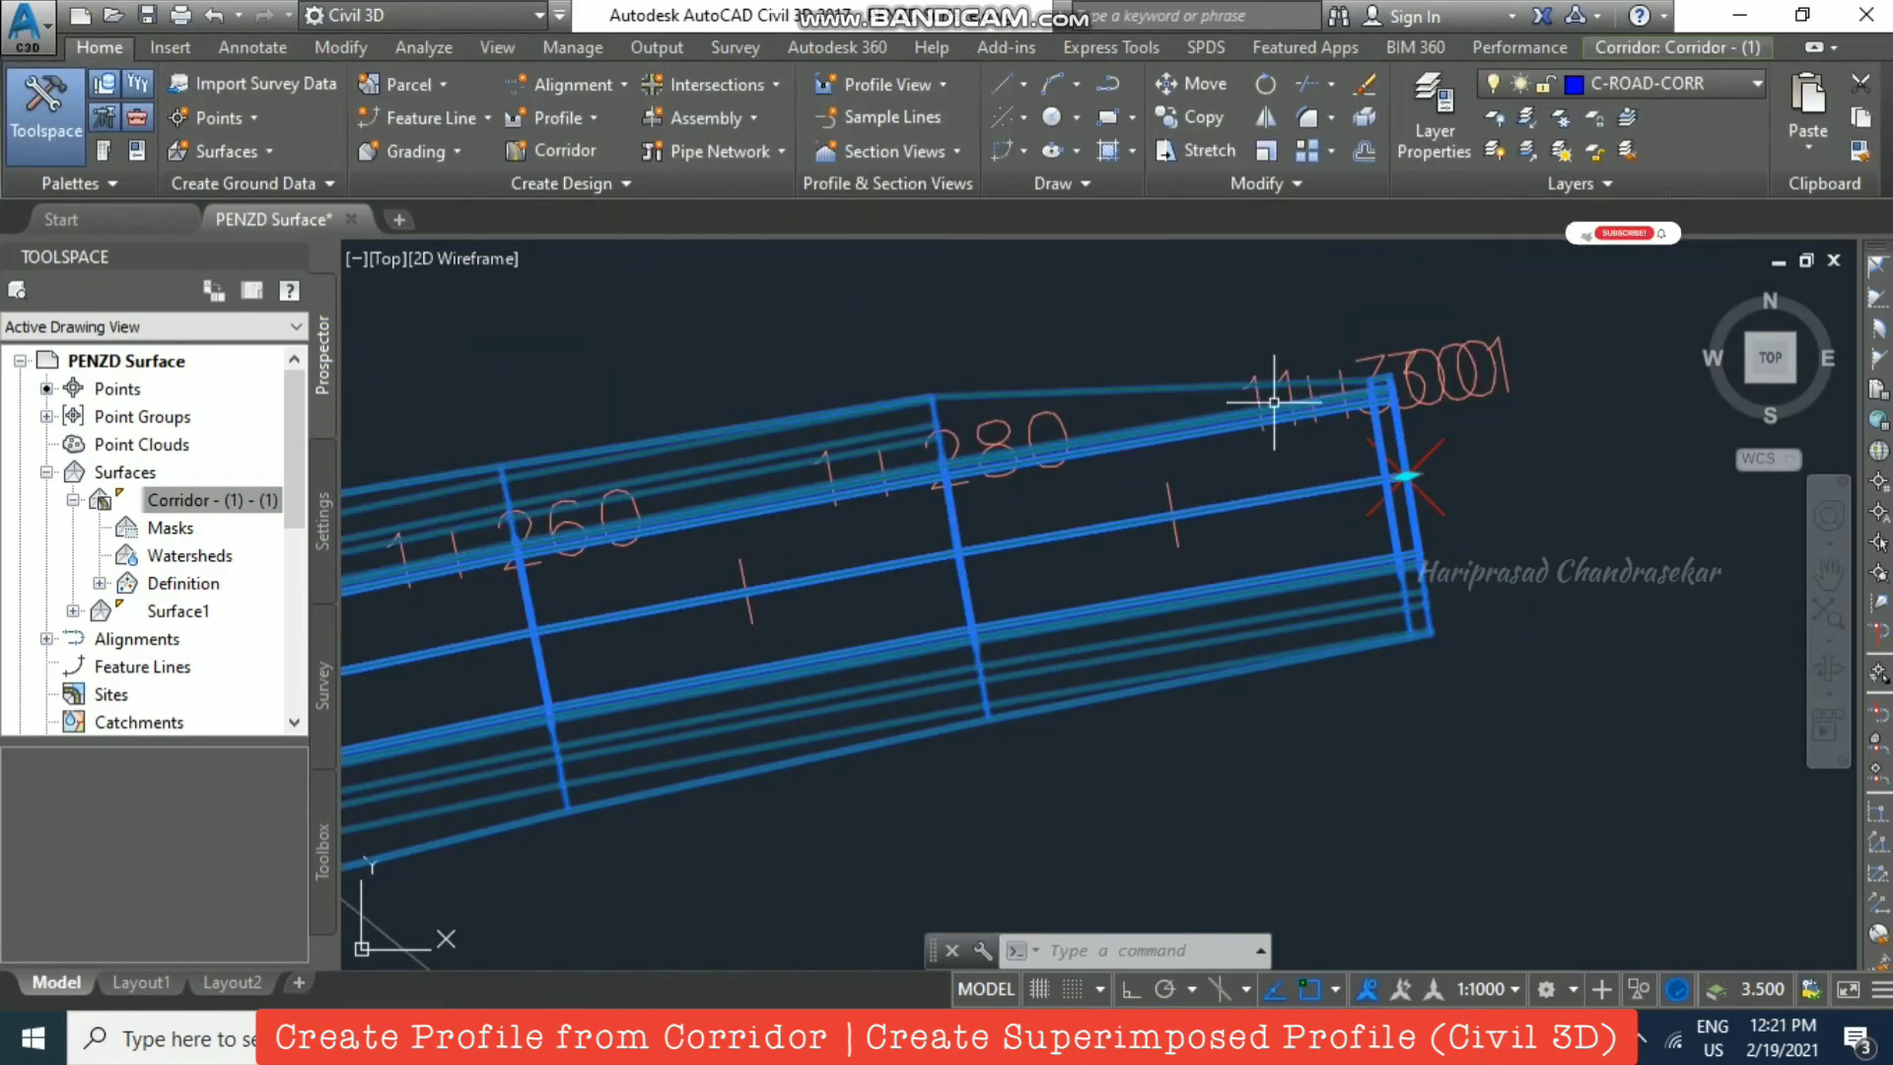
click(582, 77)
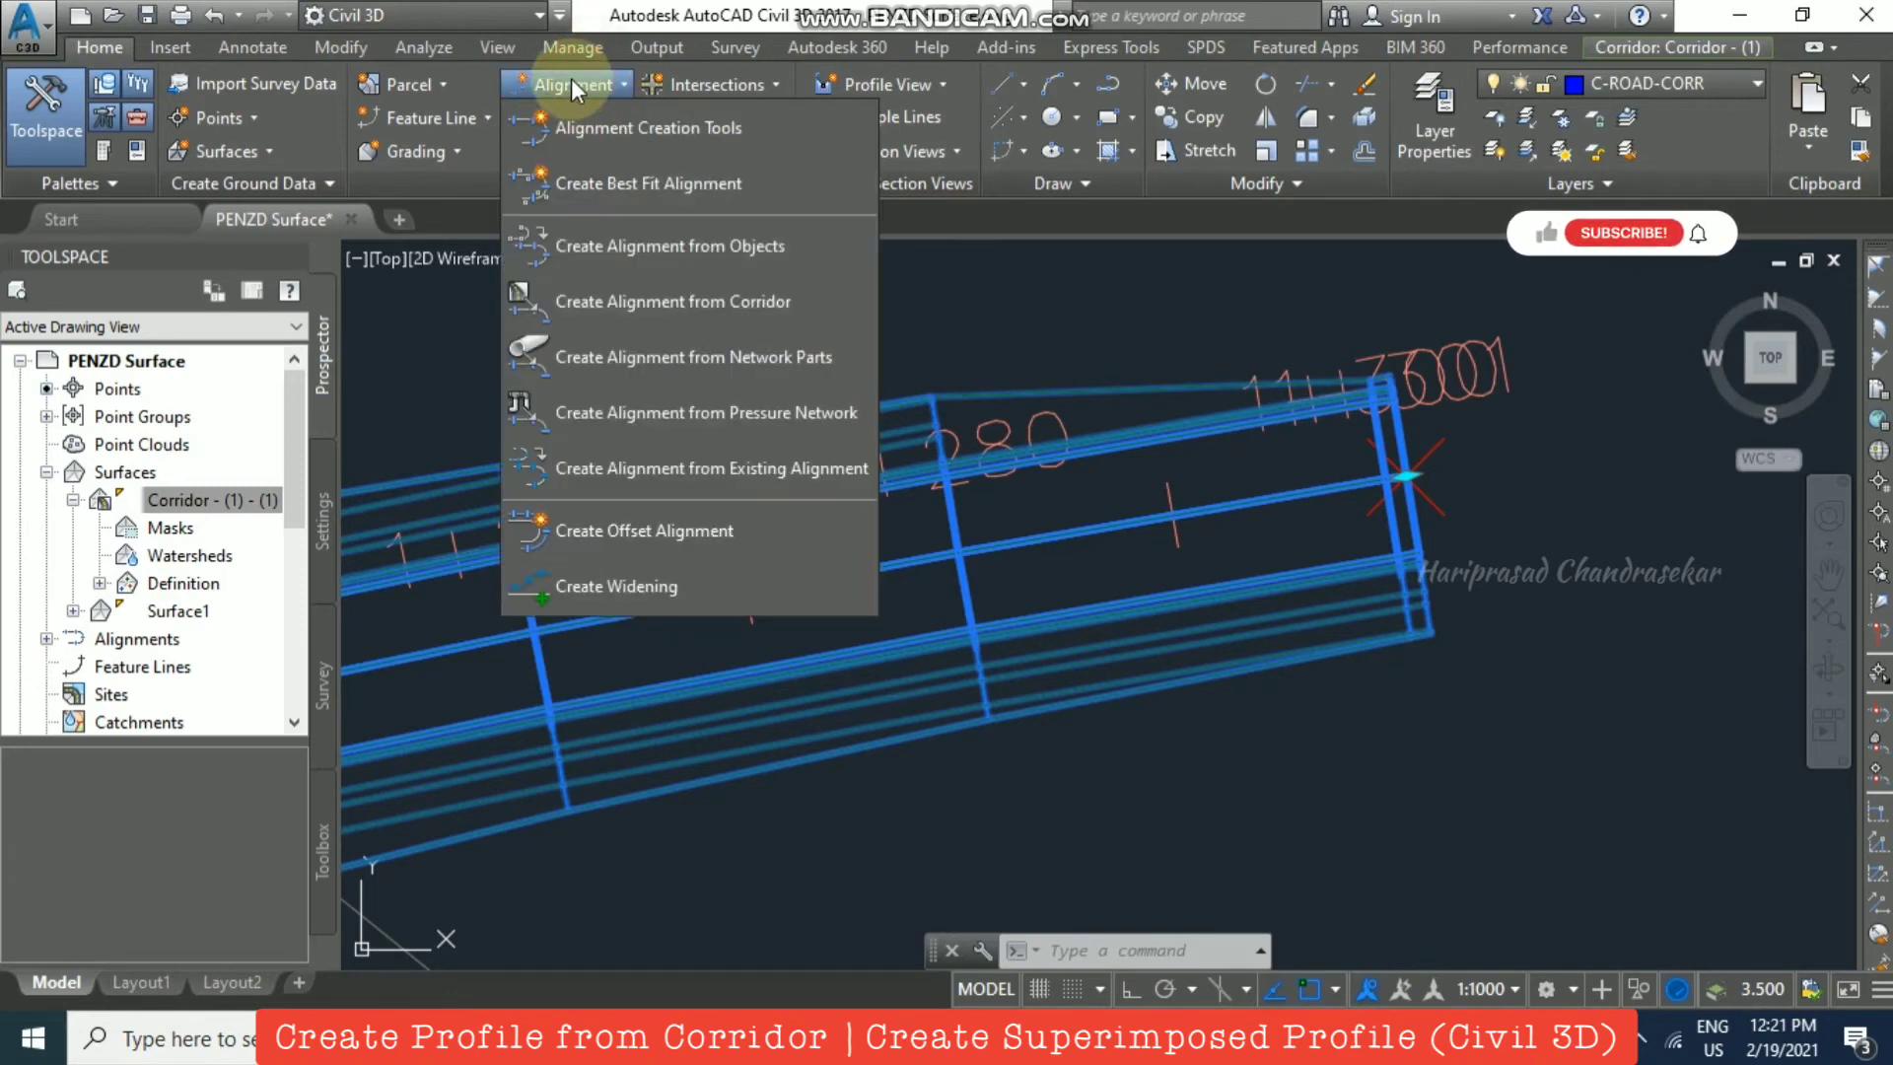
click(740, 302)
click(961, 517)
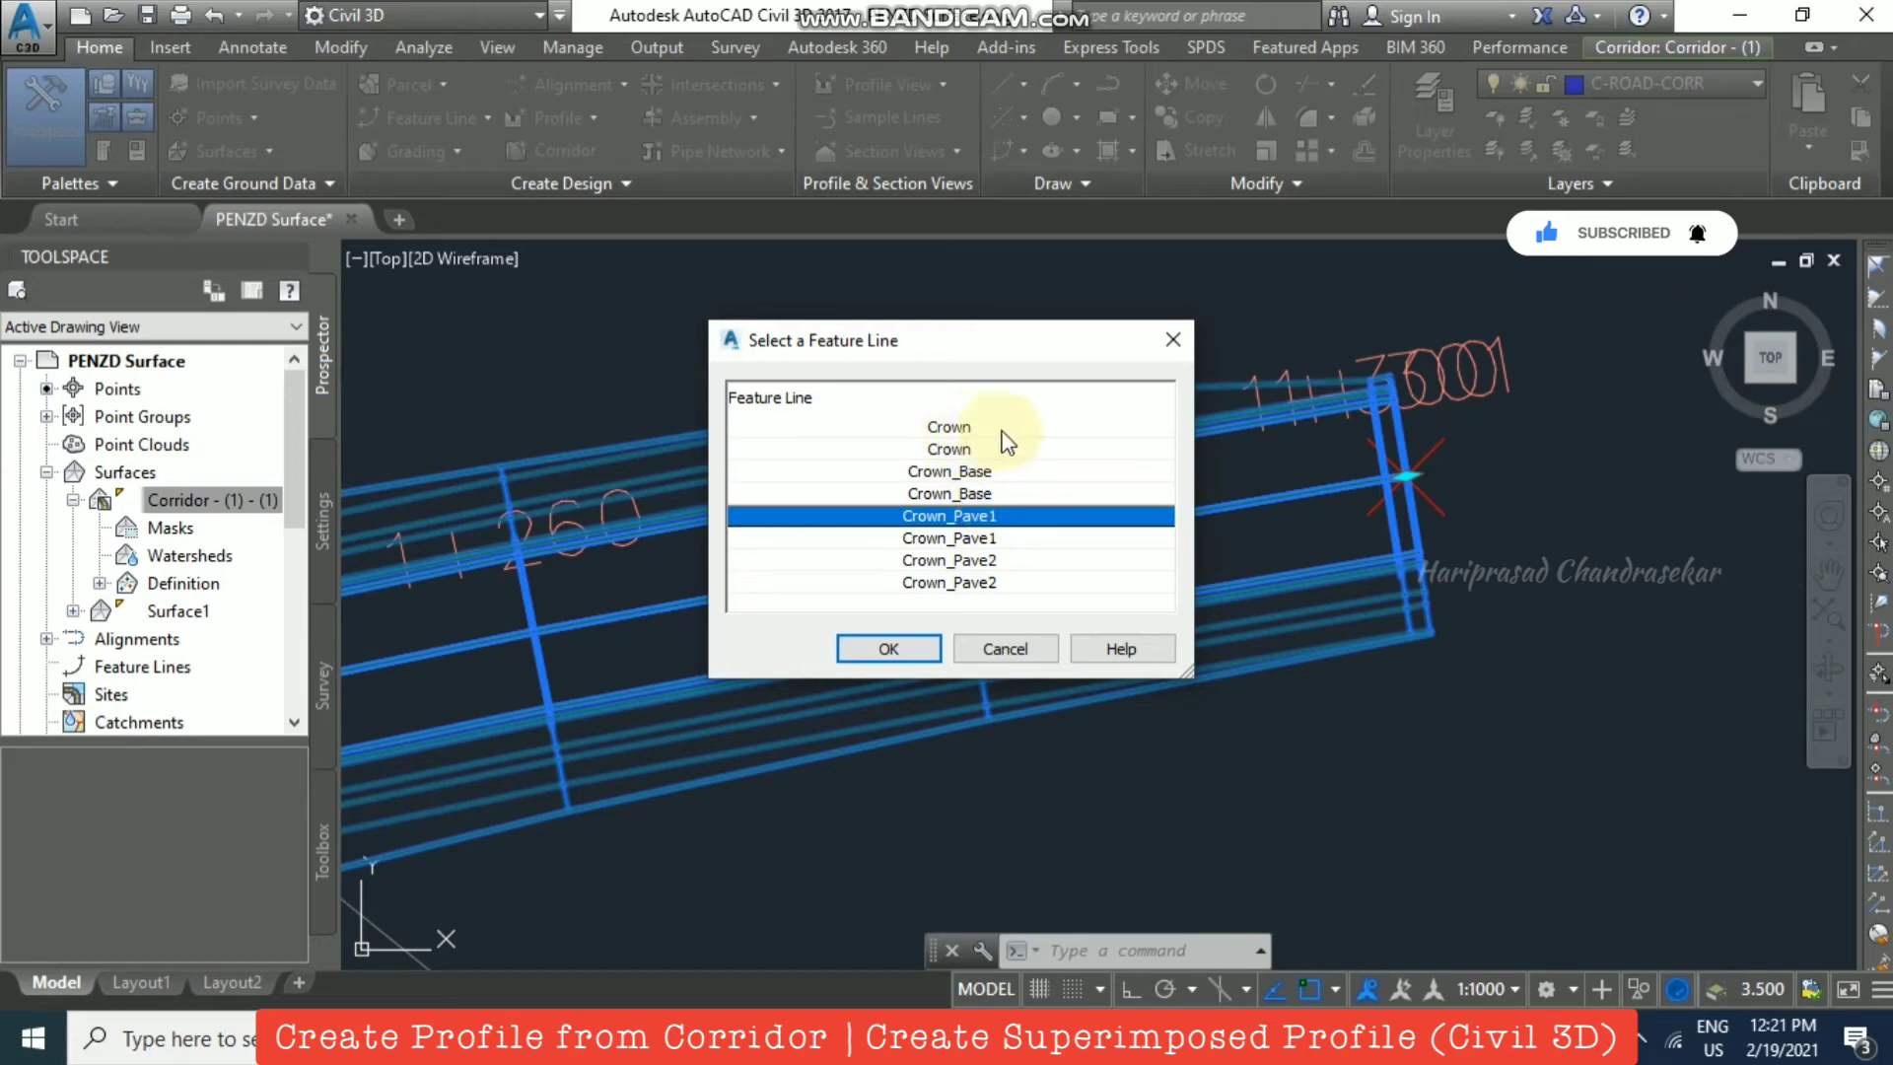
click(905, 647)
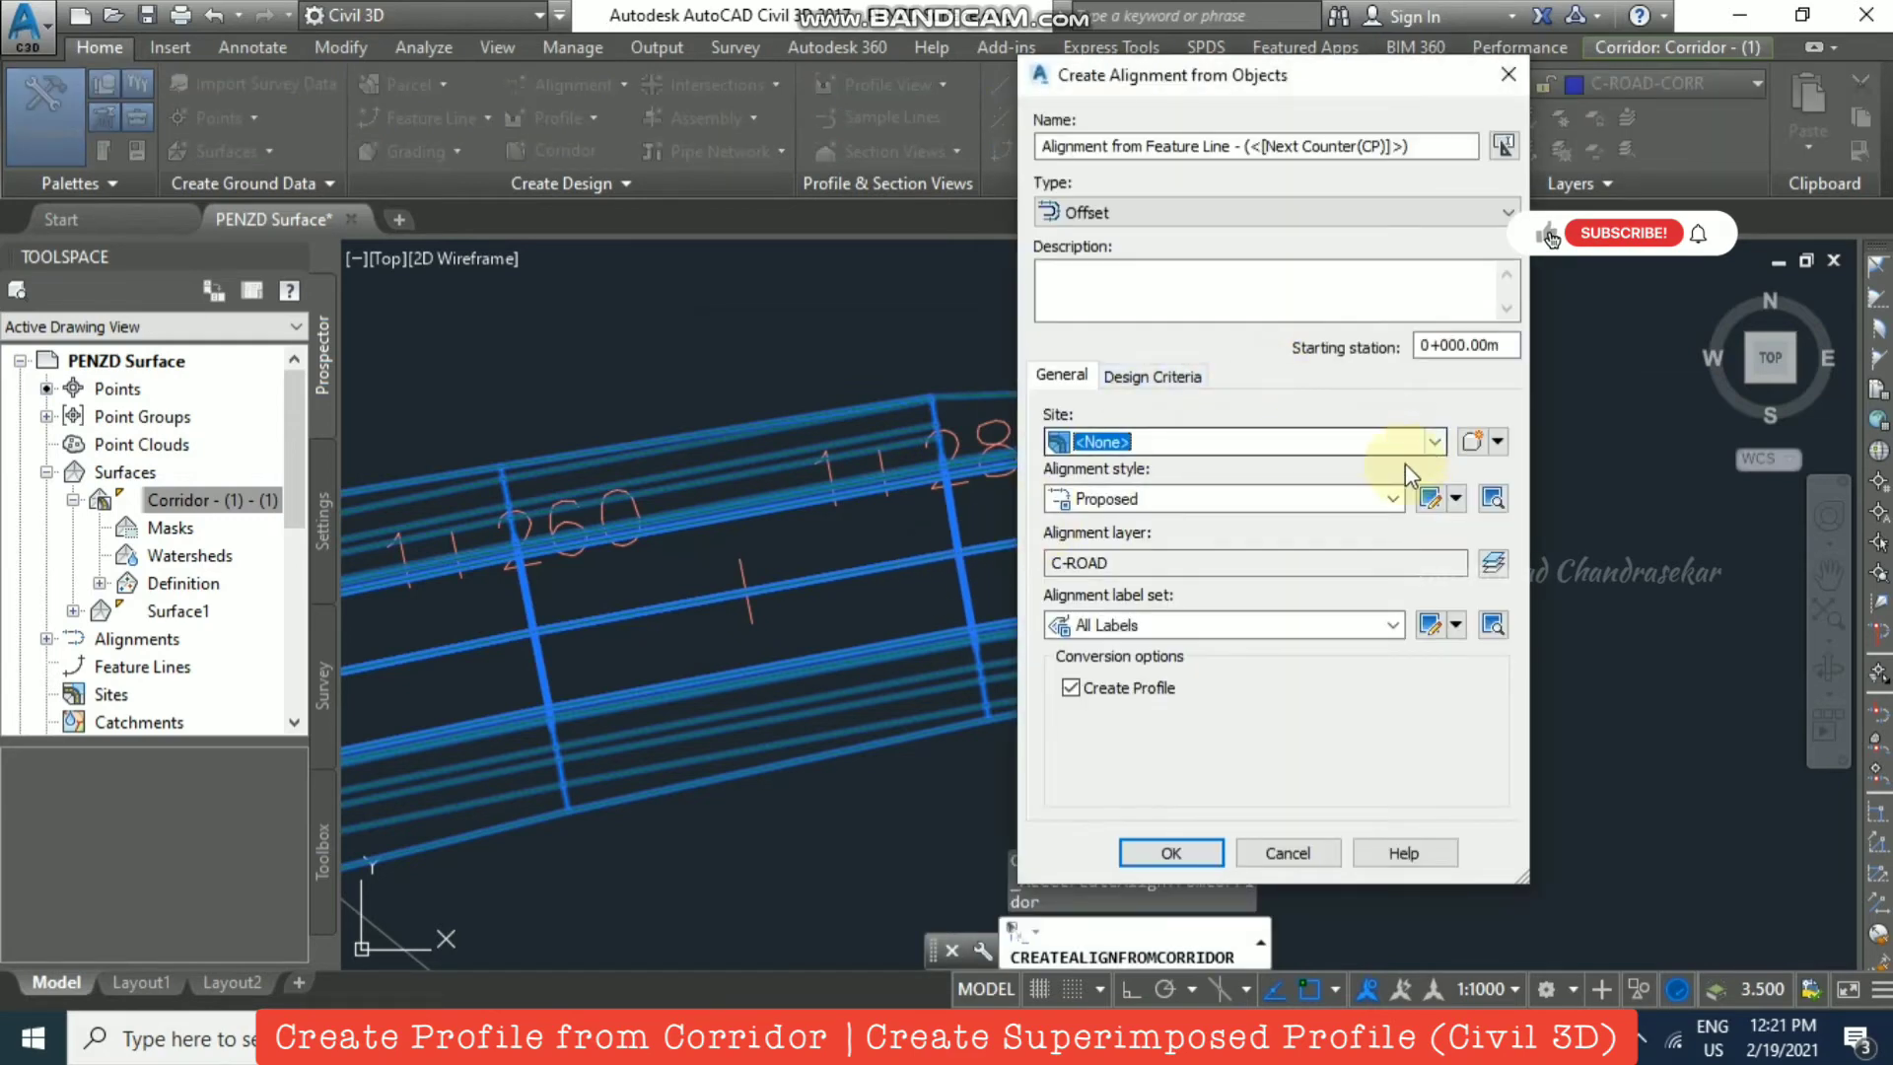
Step: Create the alignment with the _No Labels label set, together with its profile in the Design Profile style
click(1390, 624)
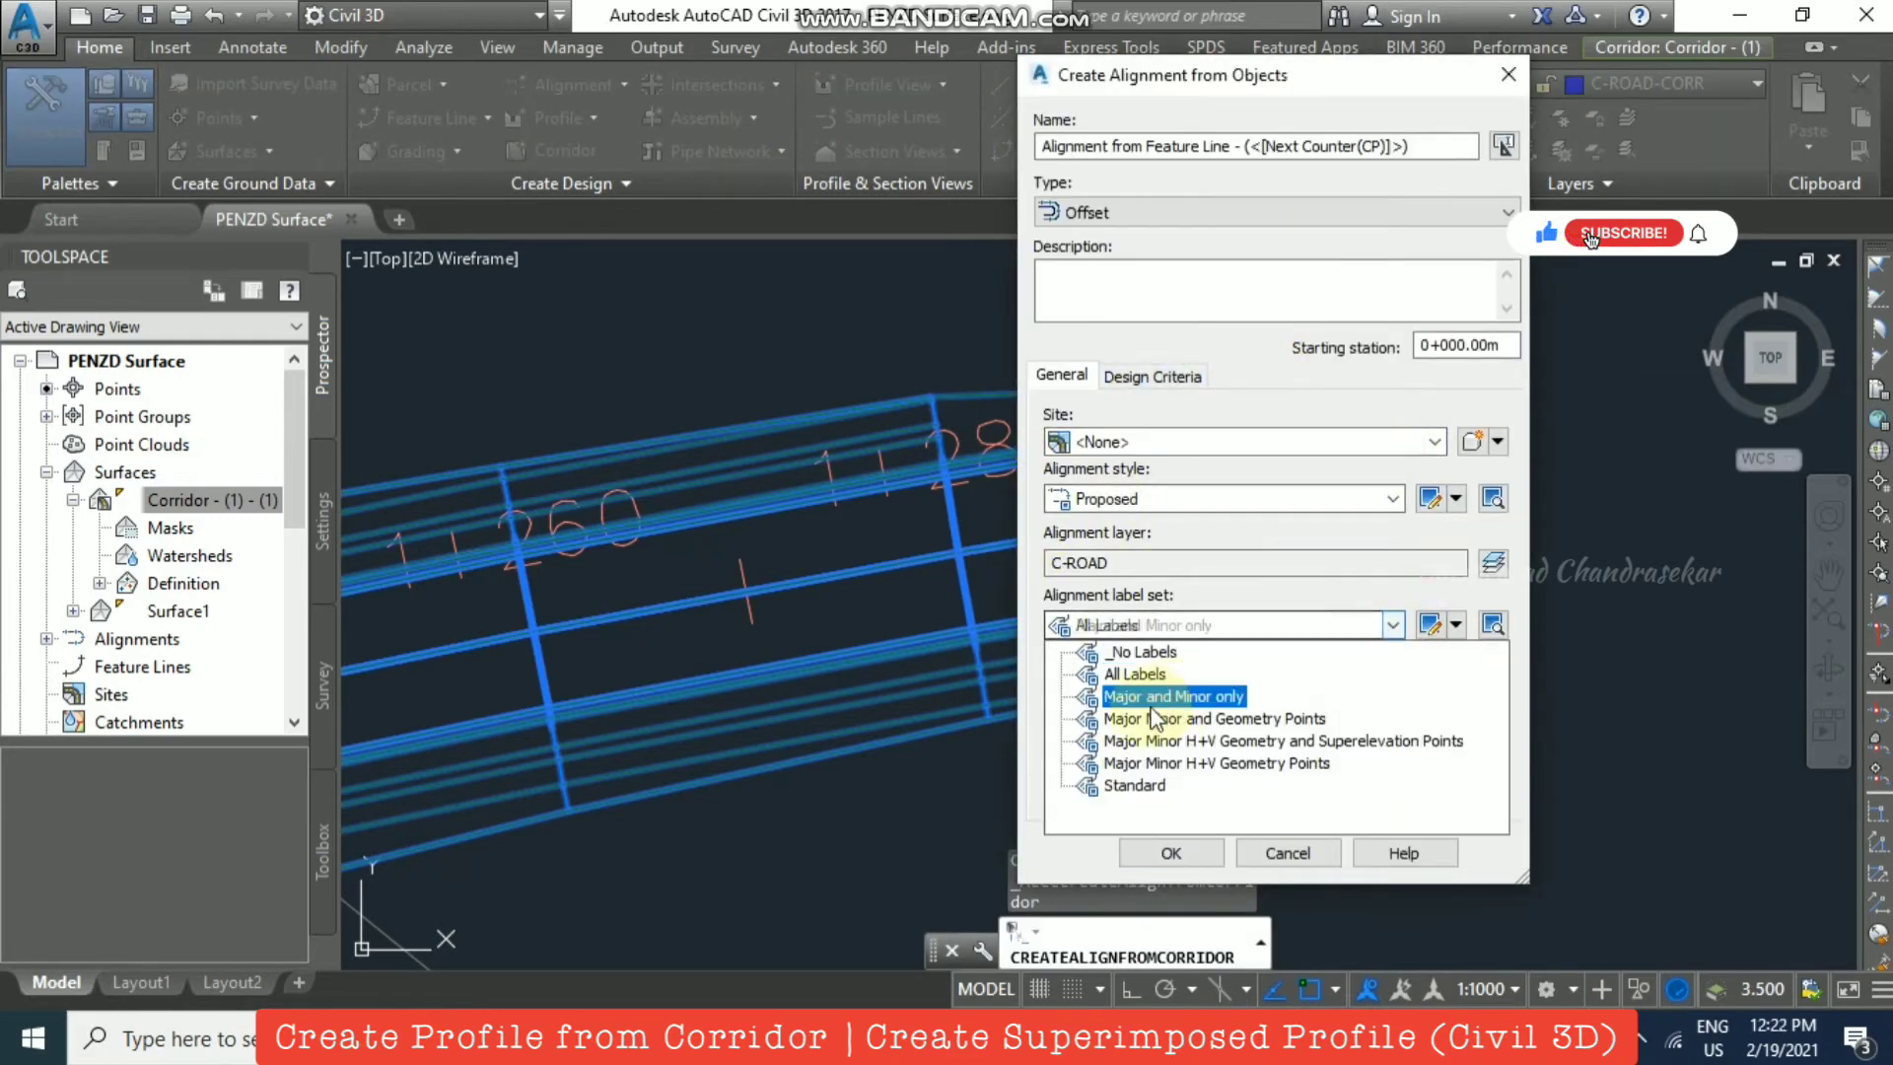
click(1138, 653)
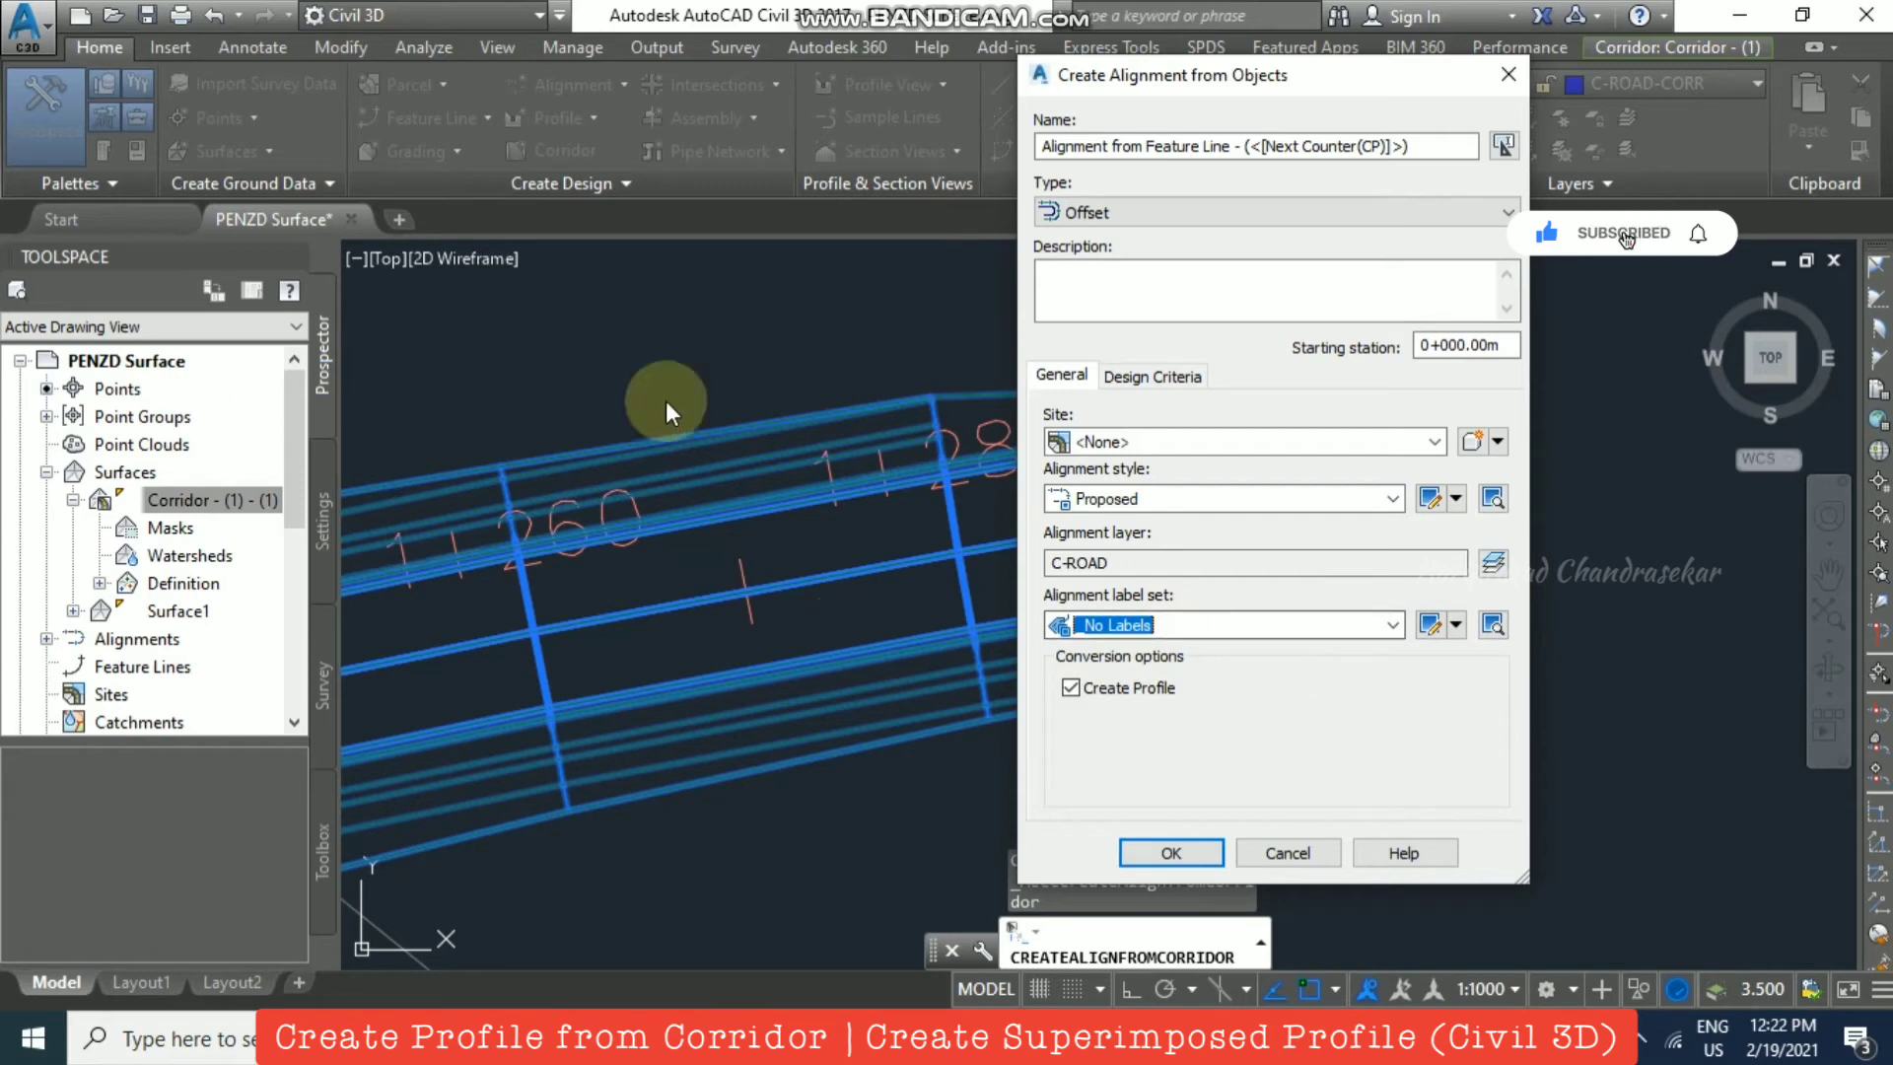
click(1160, 850)
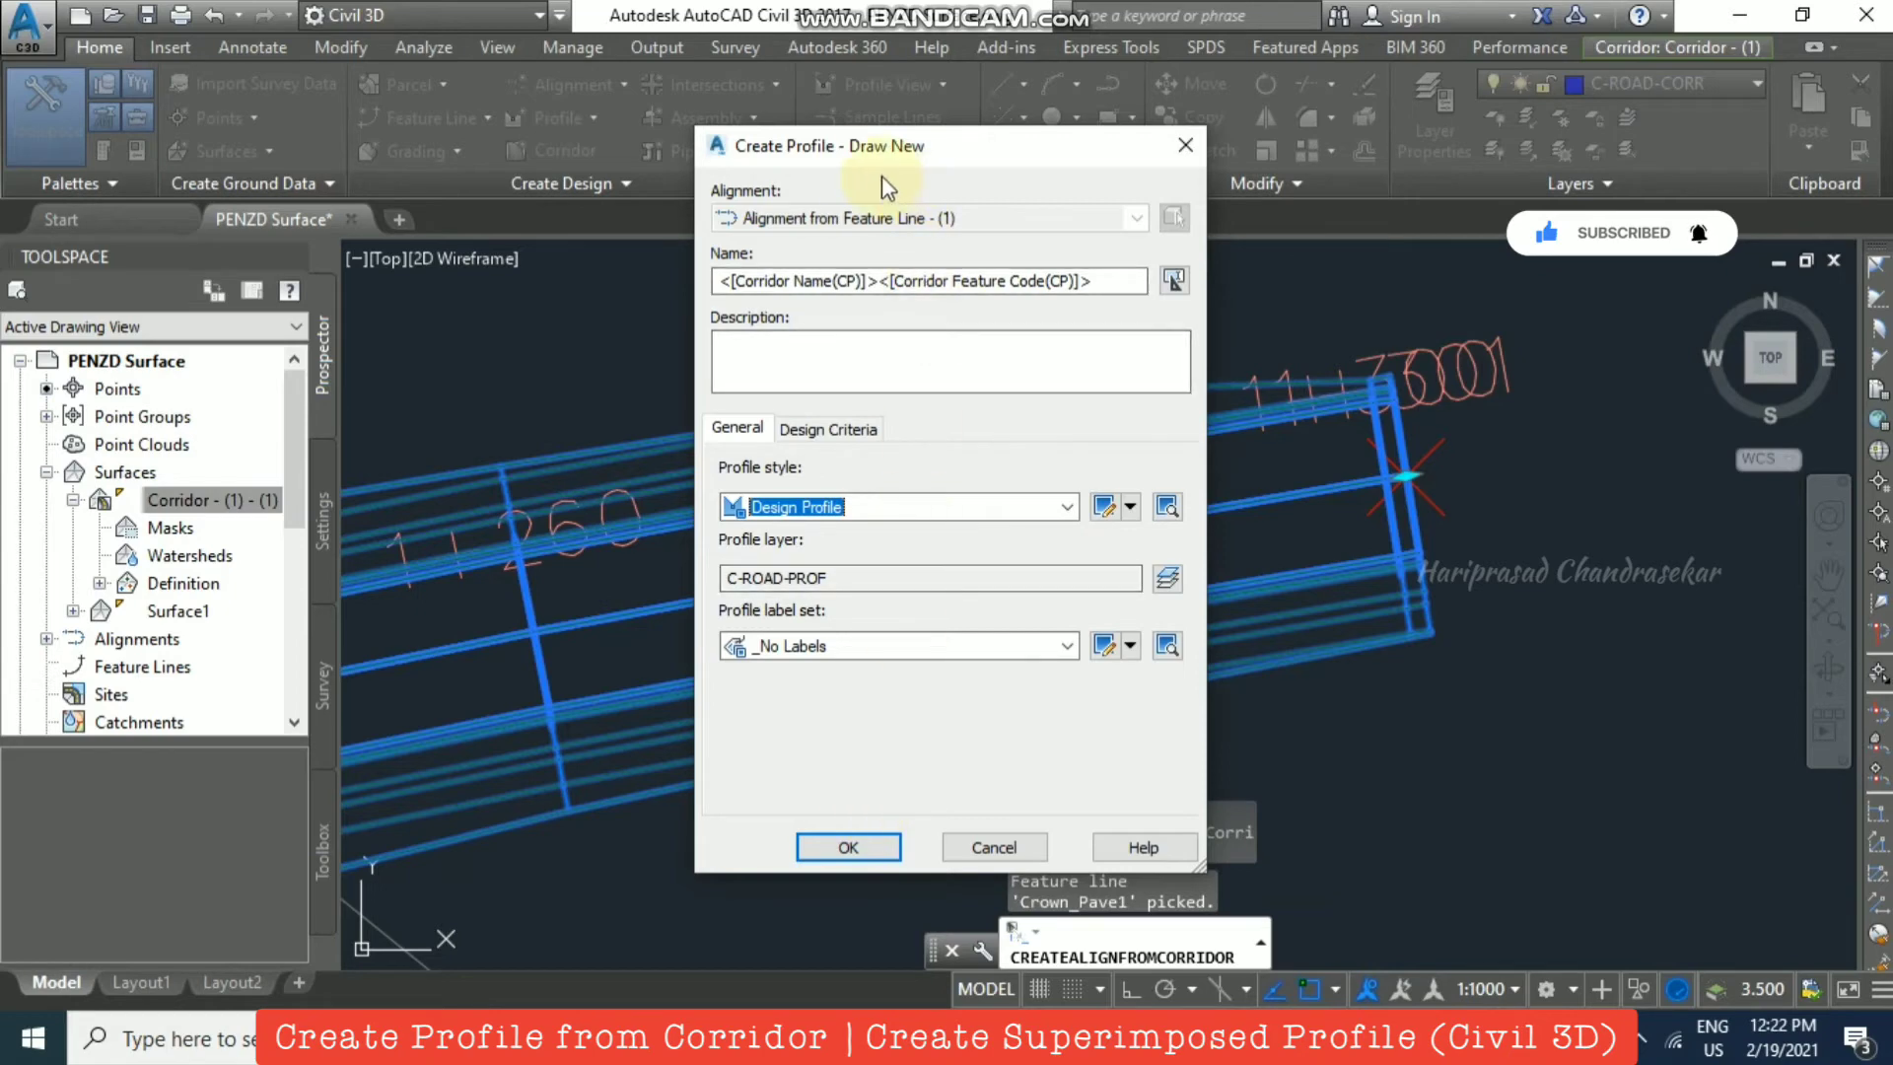
drag(866, 139, 622, 96)
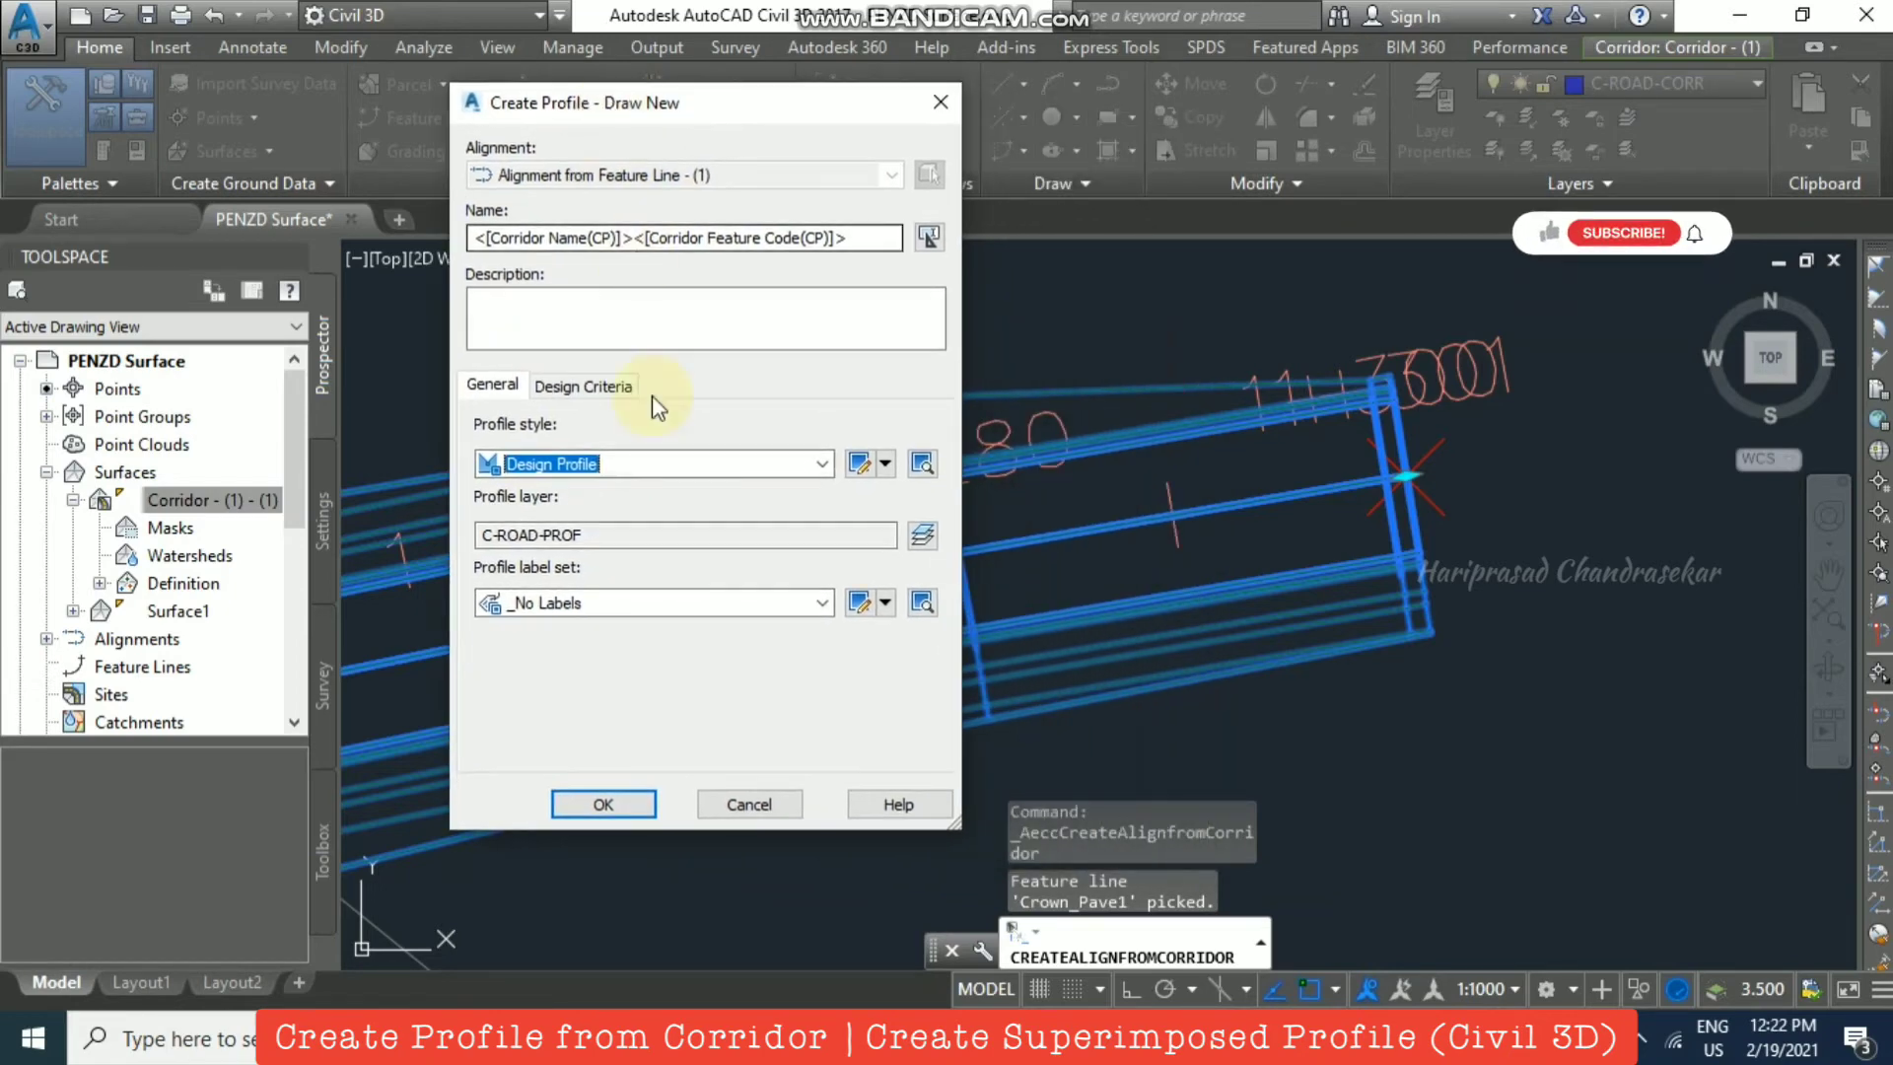
click(611, 798)
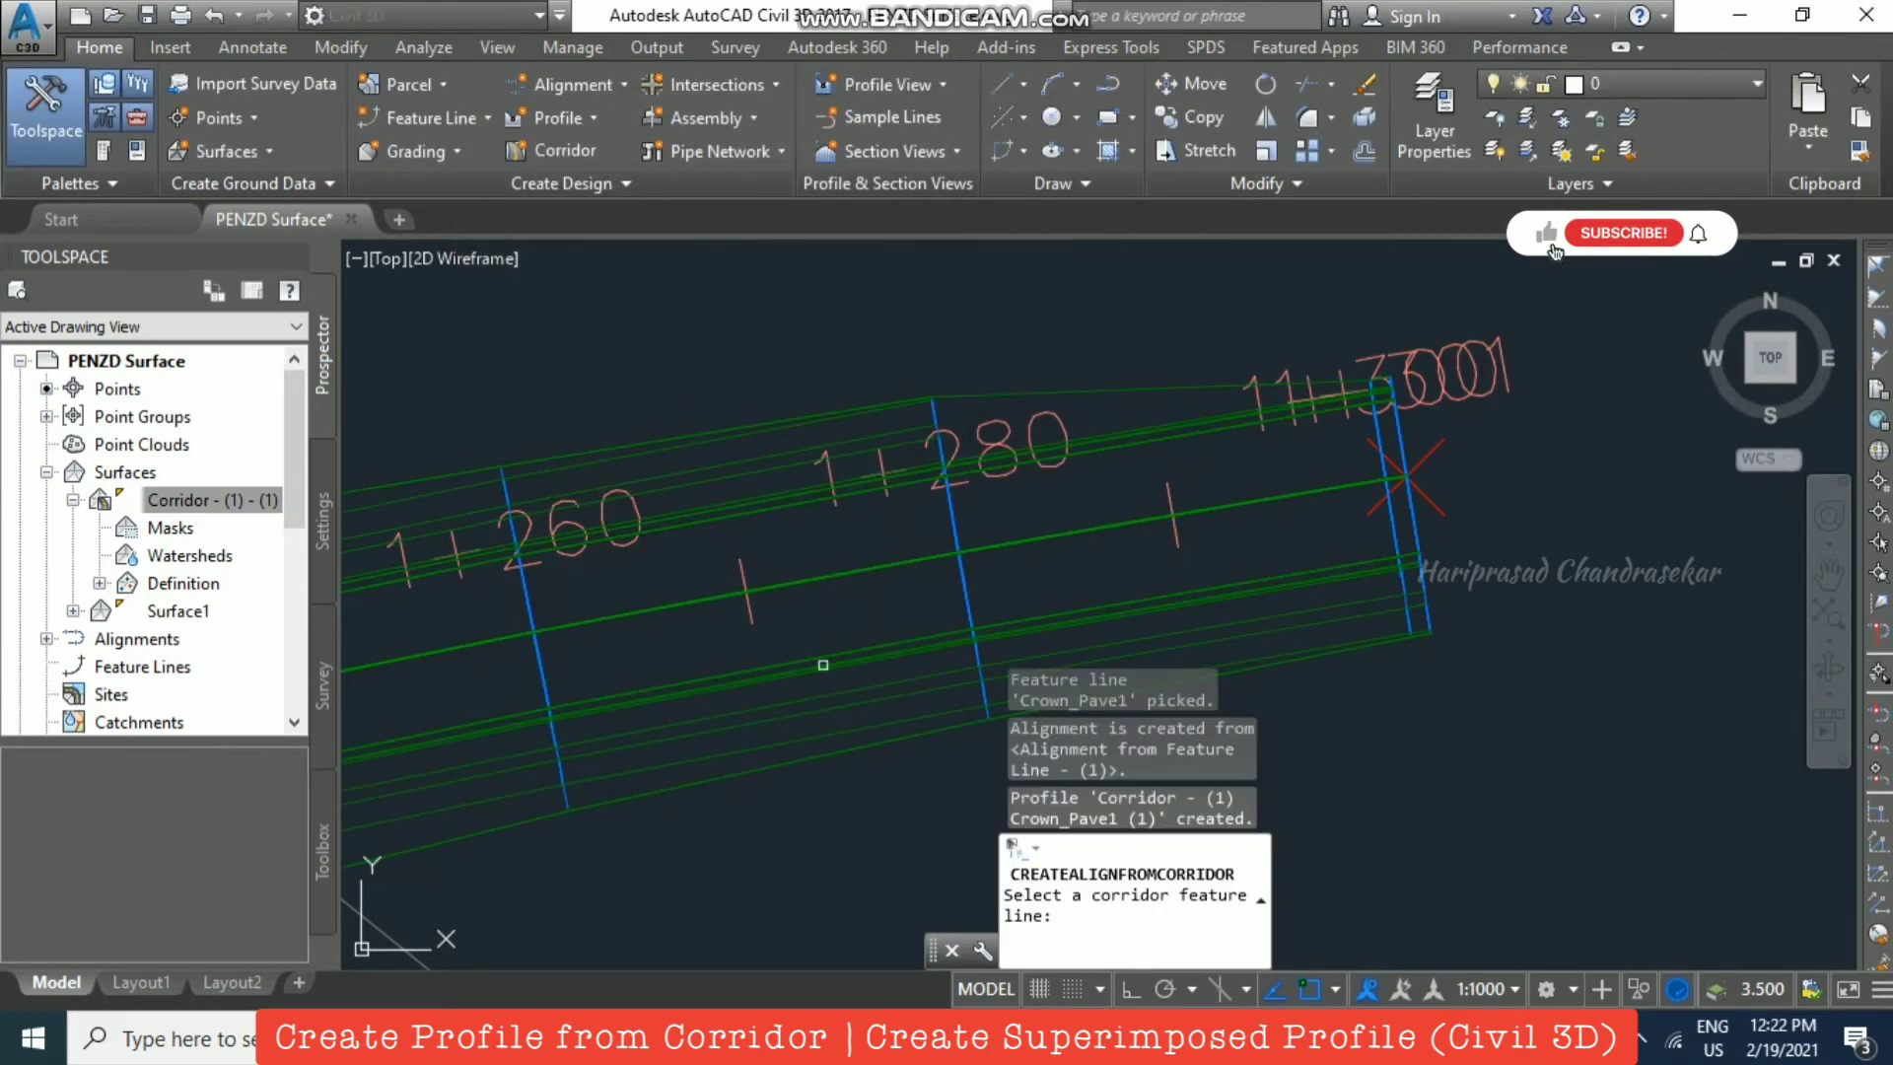
key(Escape)
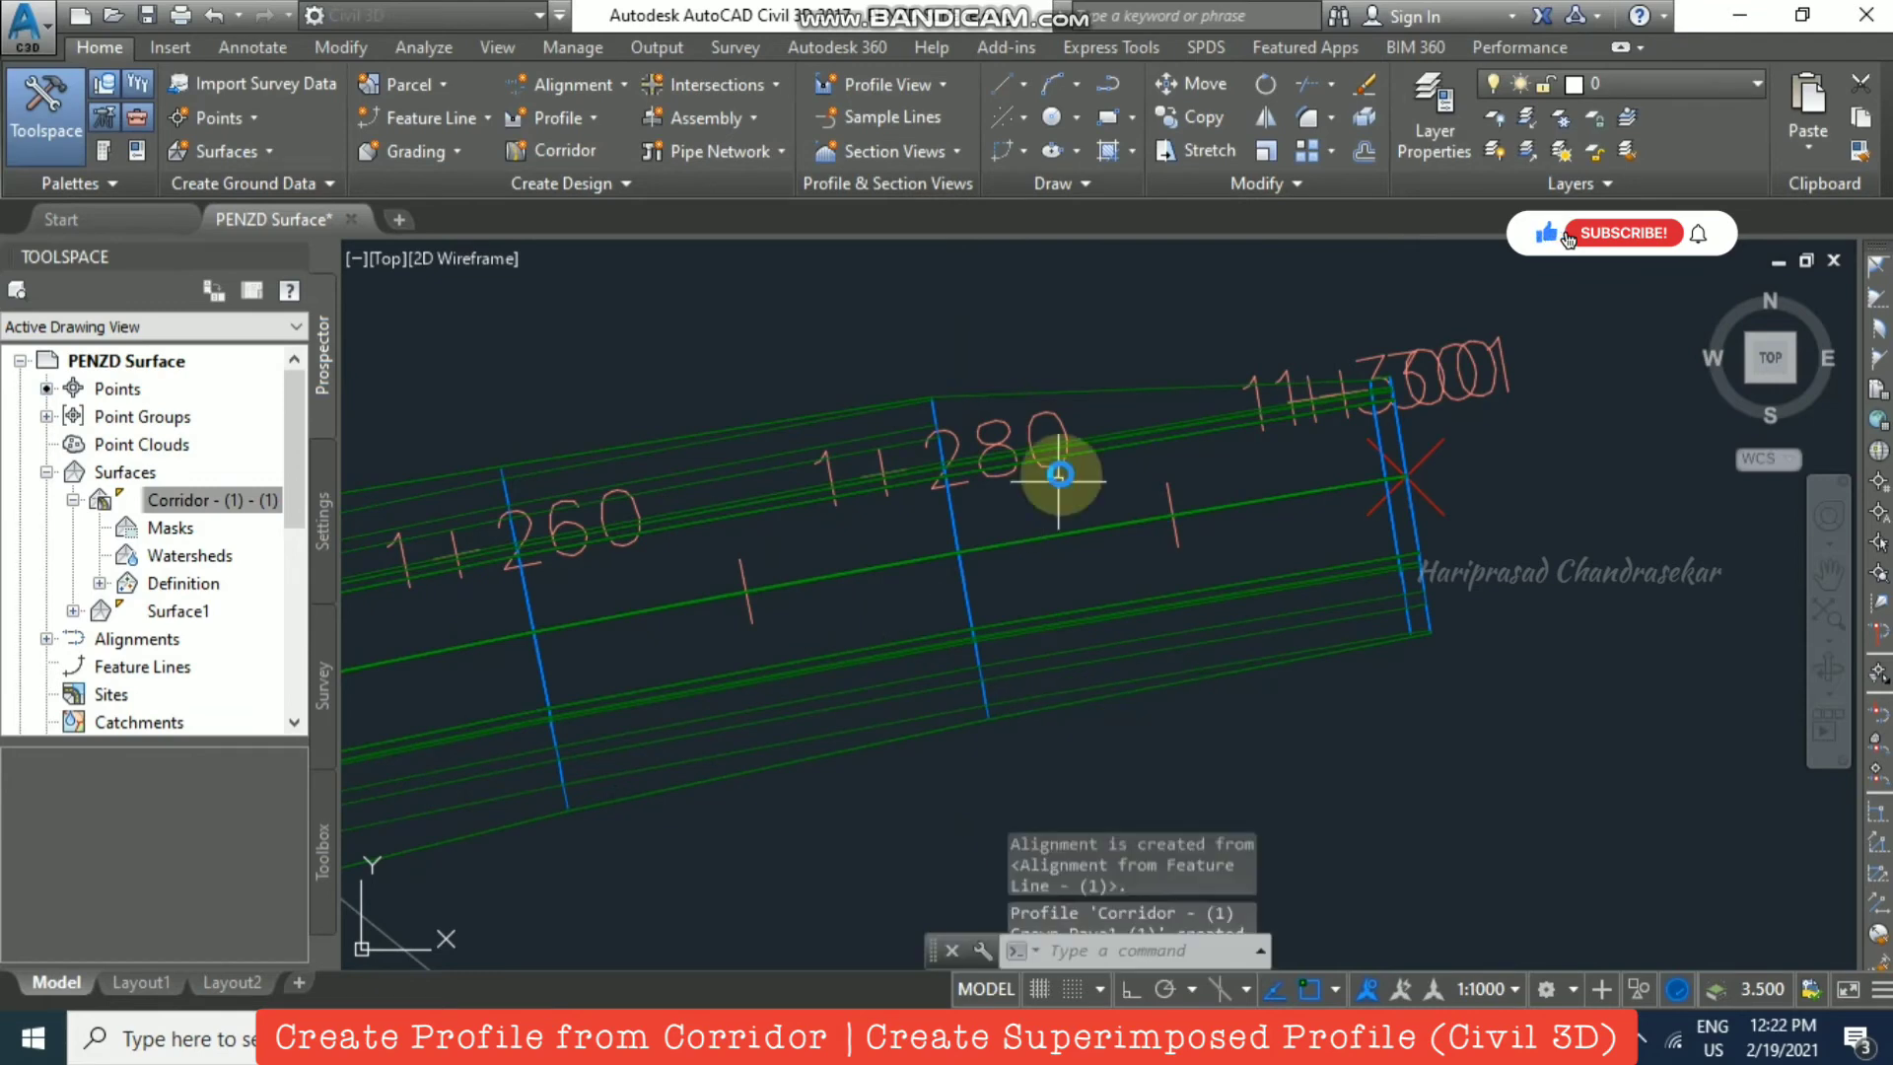
click(1136, 437)
key(Escape)
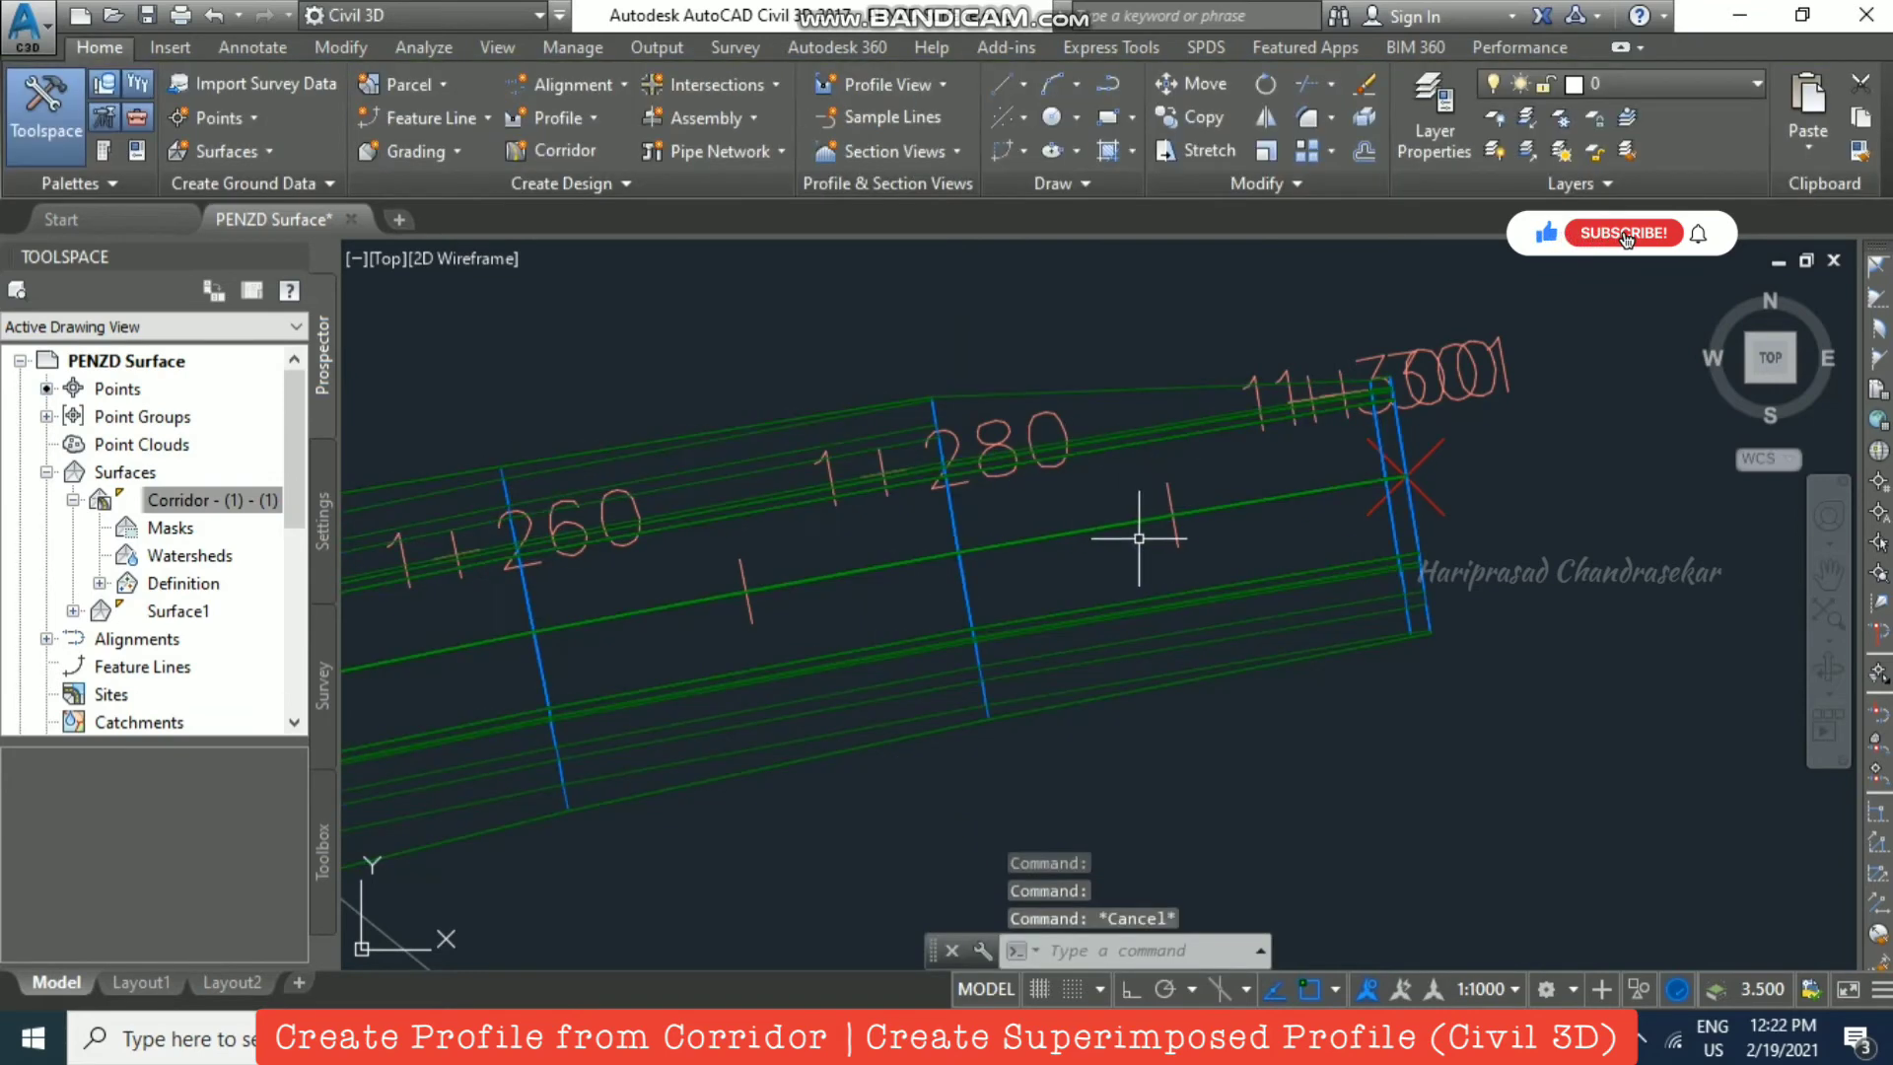
Step: Create one offset alignment on each side of the feature line alignment, with an incremental offset of 3.6 m left and right
click(1135, 524)
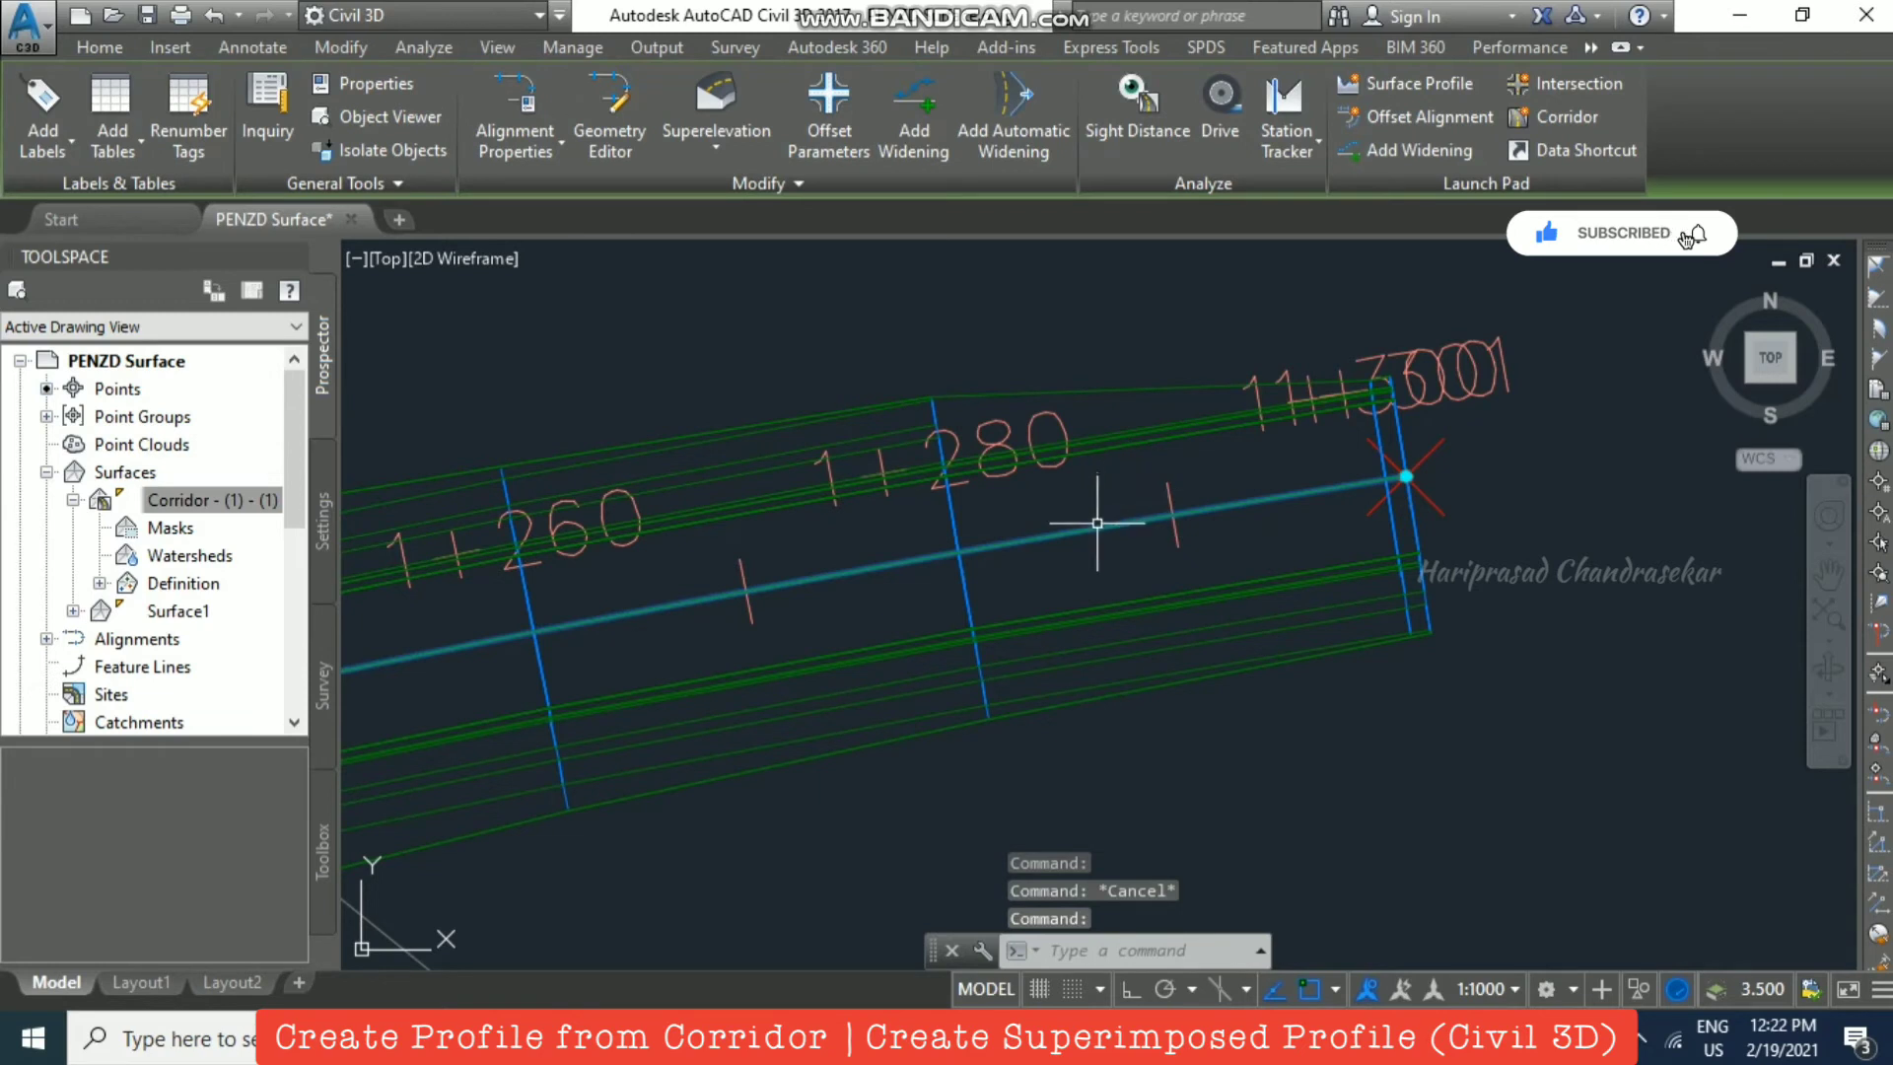
mouse_move(1097, 525)
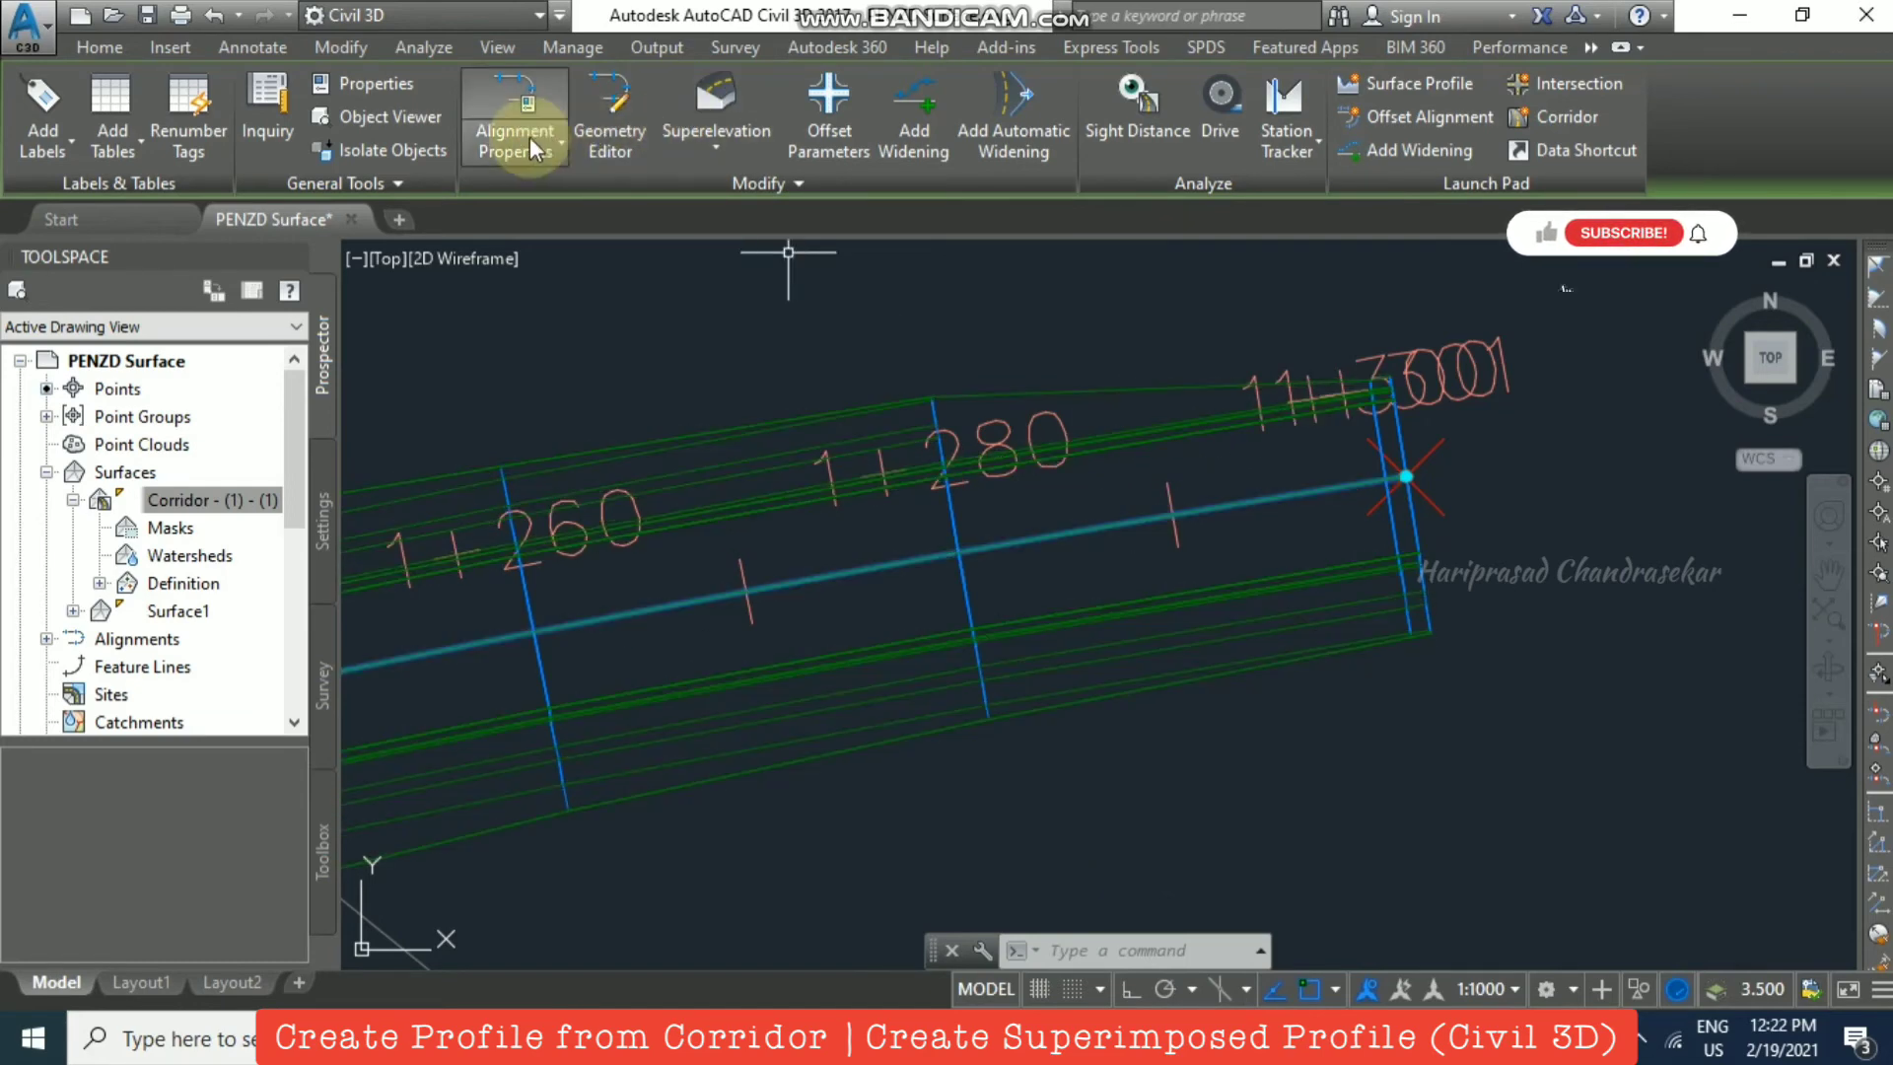
click(116, 47)
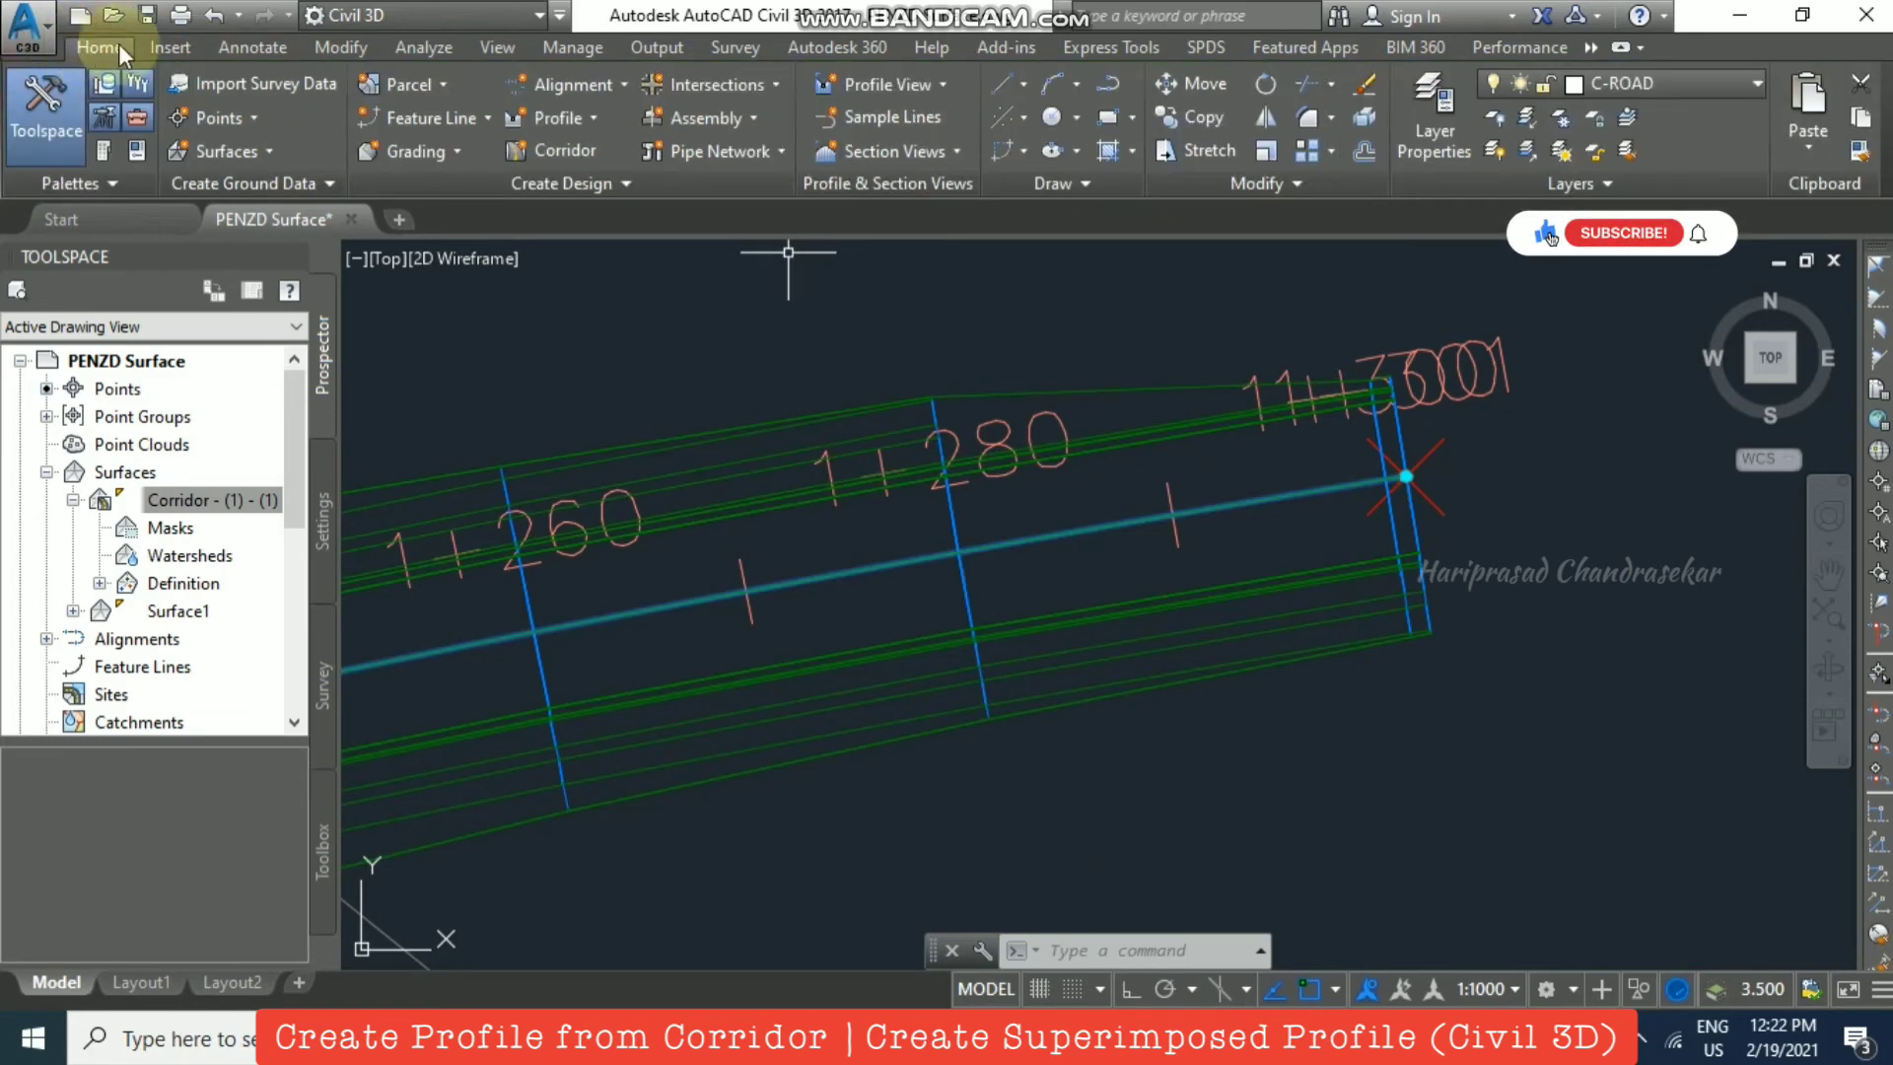
click(618, 79)
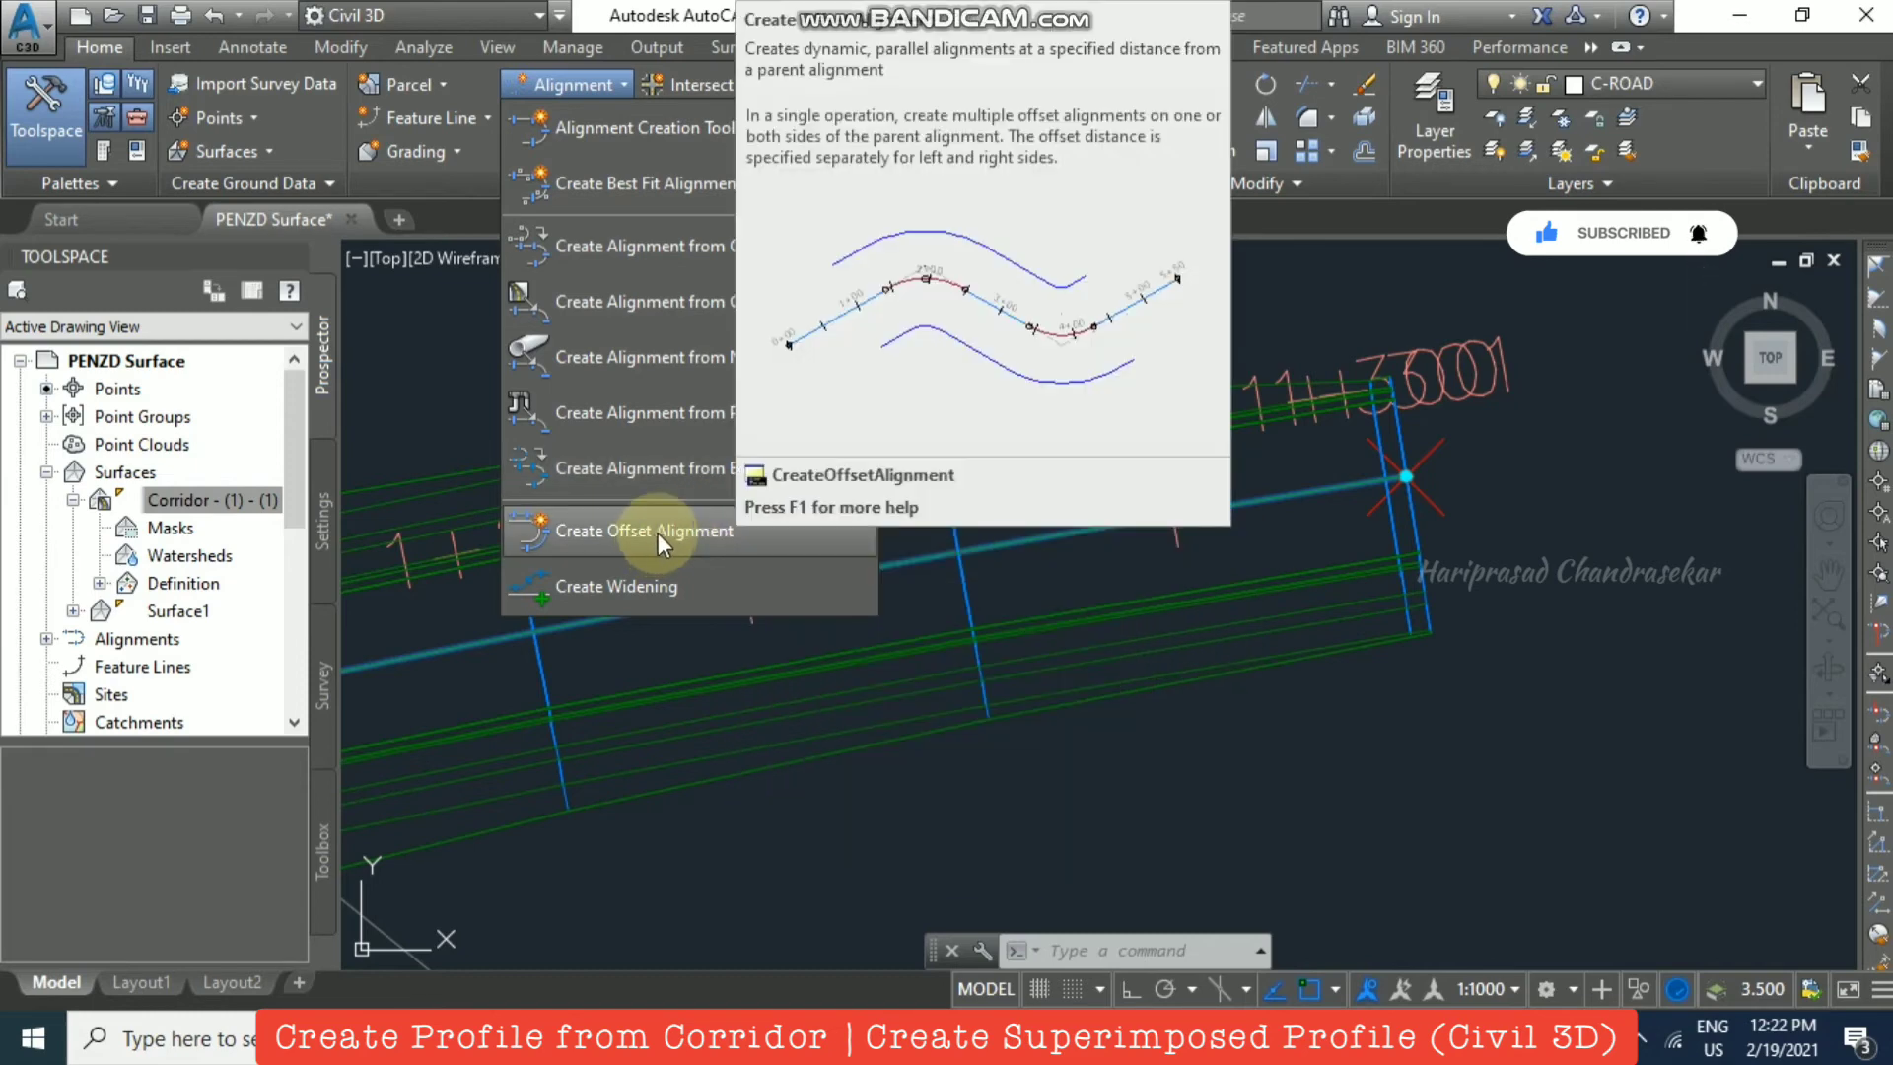
click(658, 533)
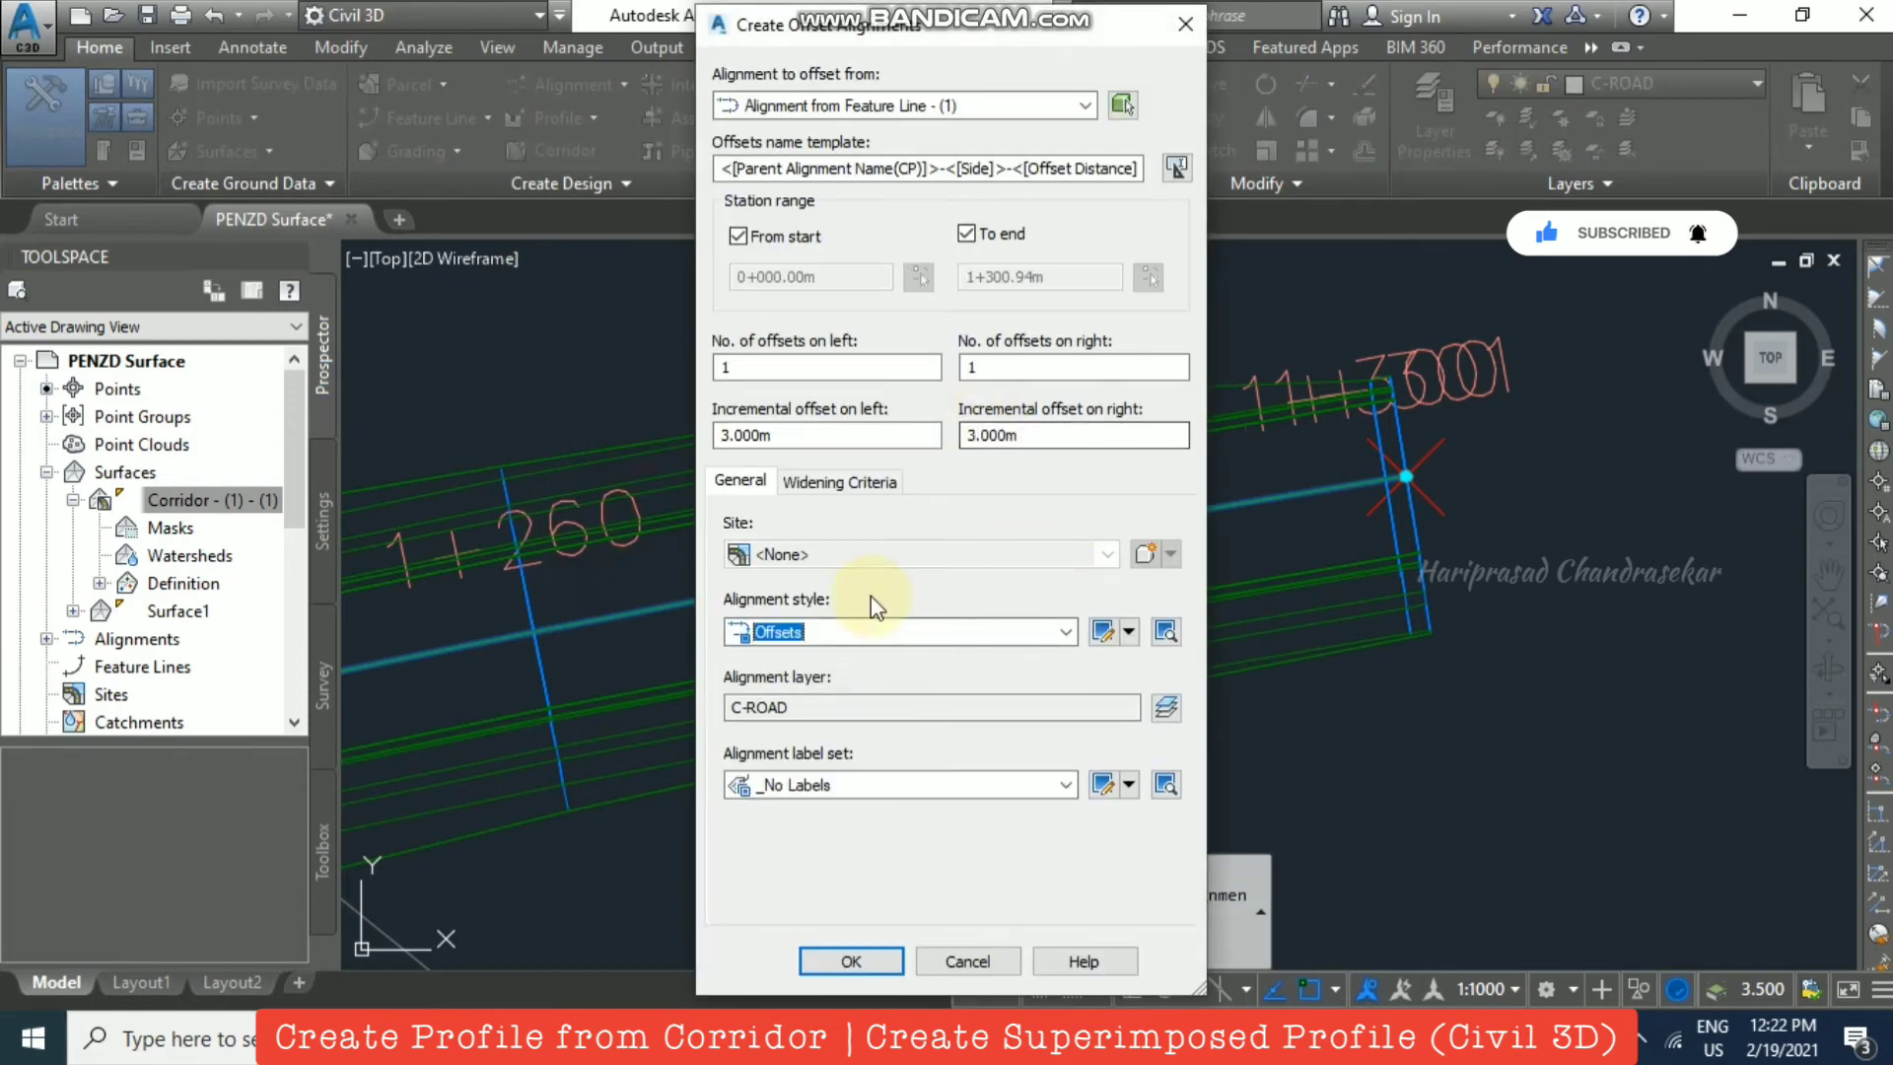
drag(802, 439, 654, 450)
text(3.6)
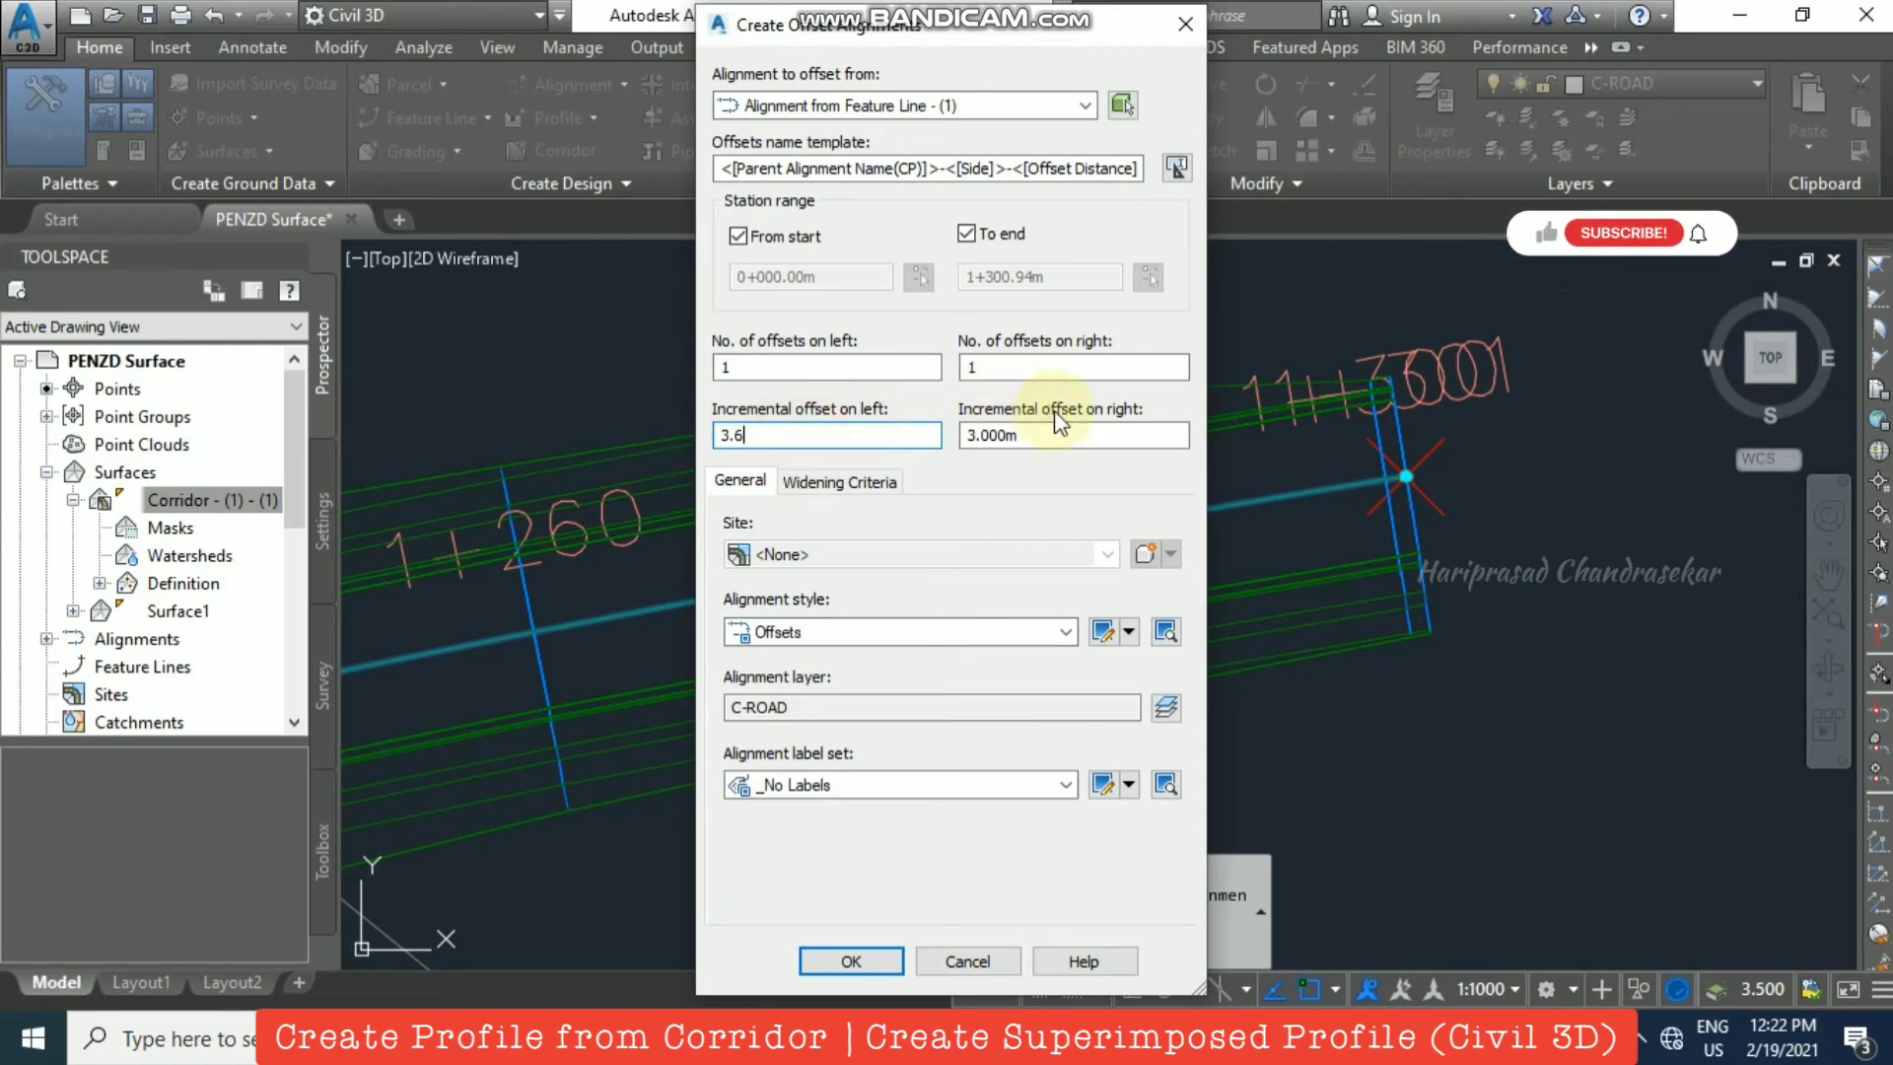
click(1049, 435)
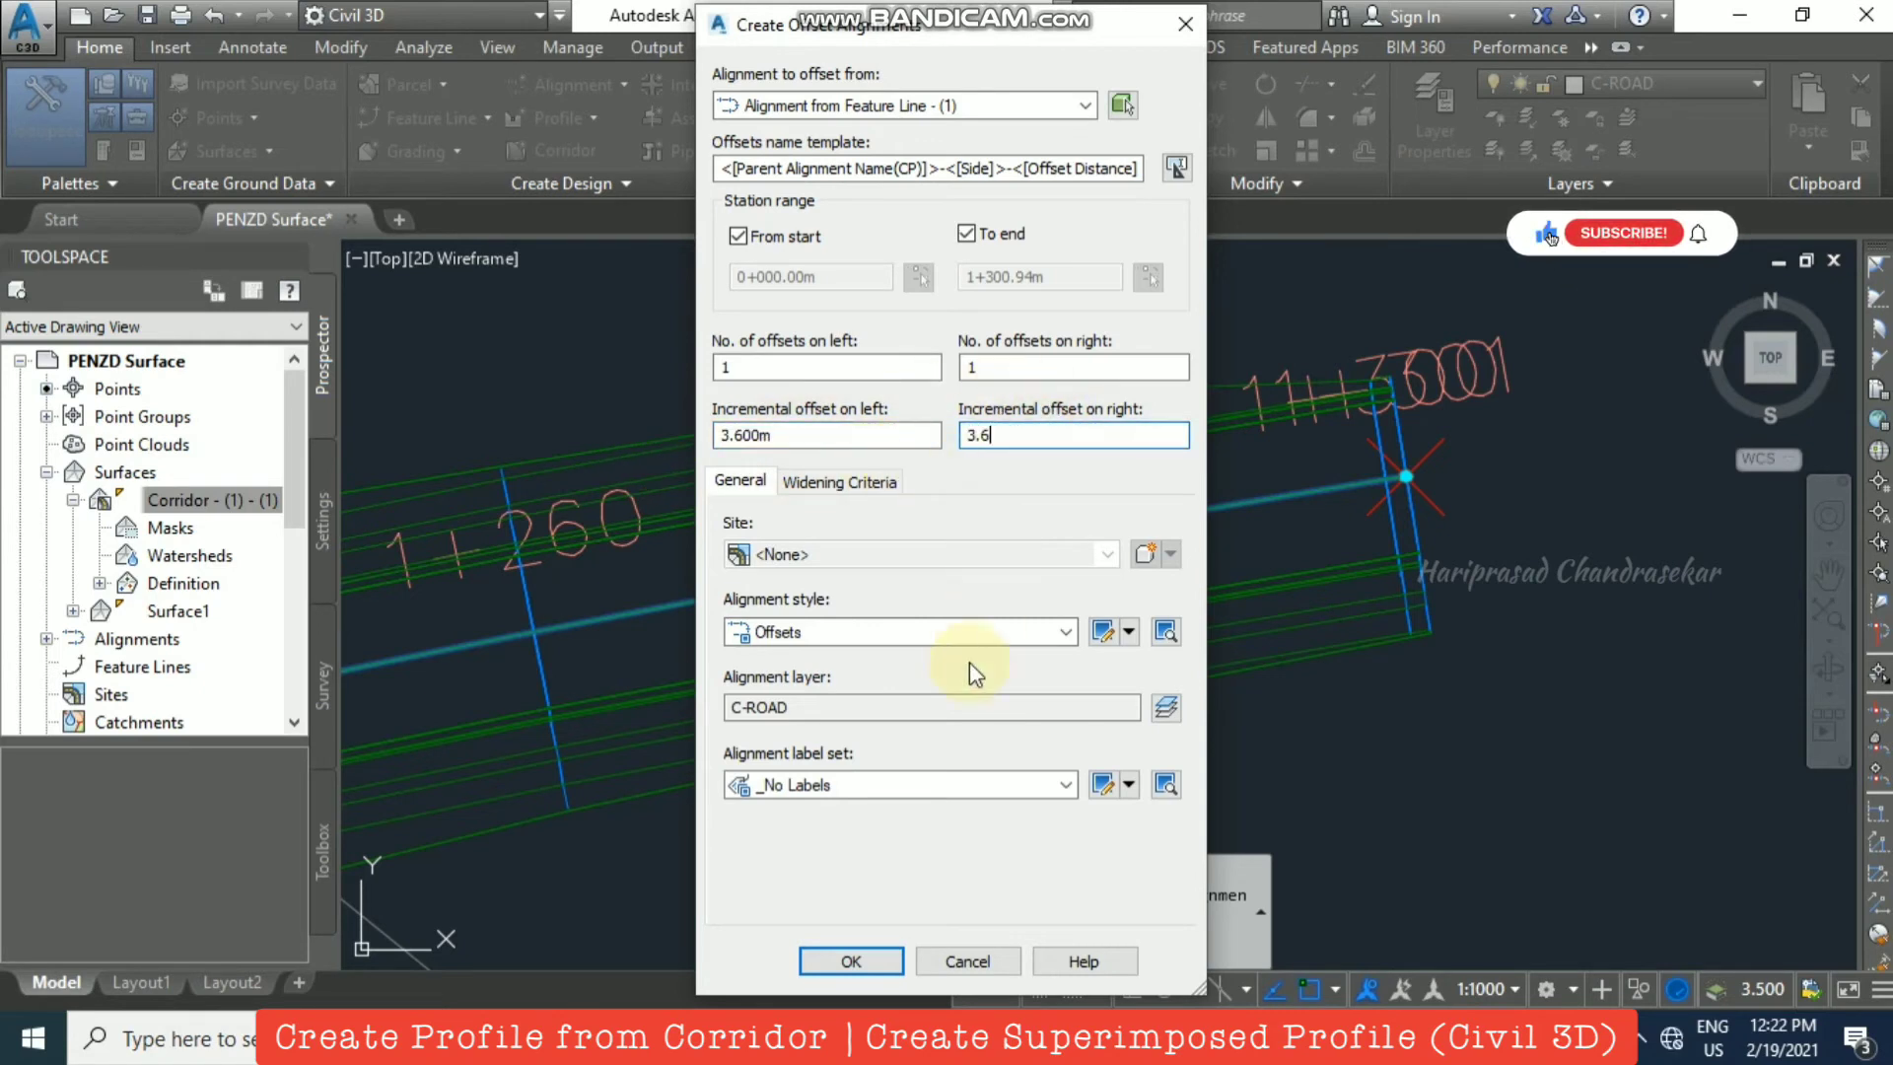
click(862, 956)
scroll(1227, 463, up, 4)
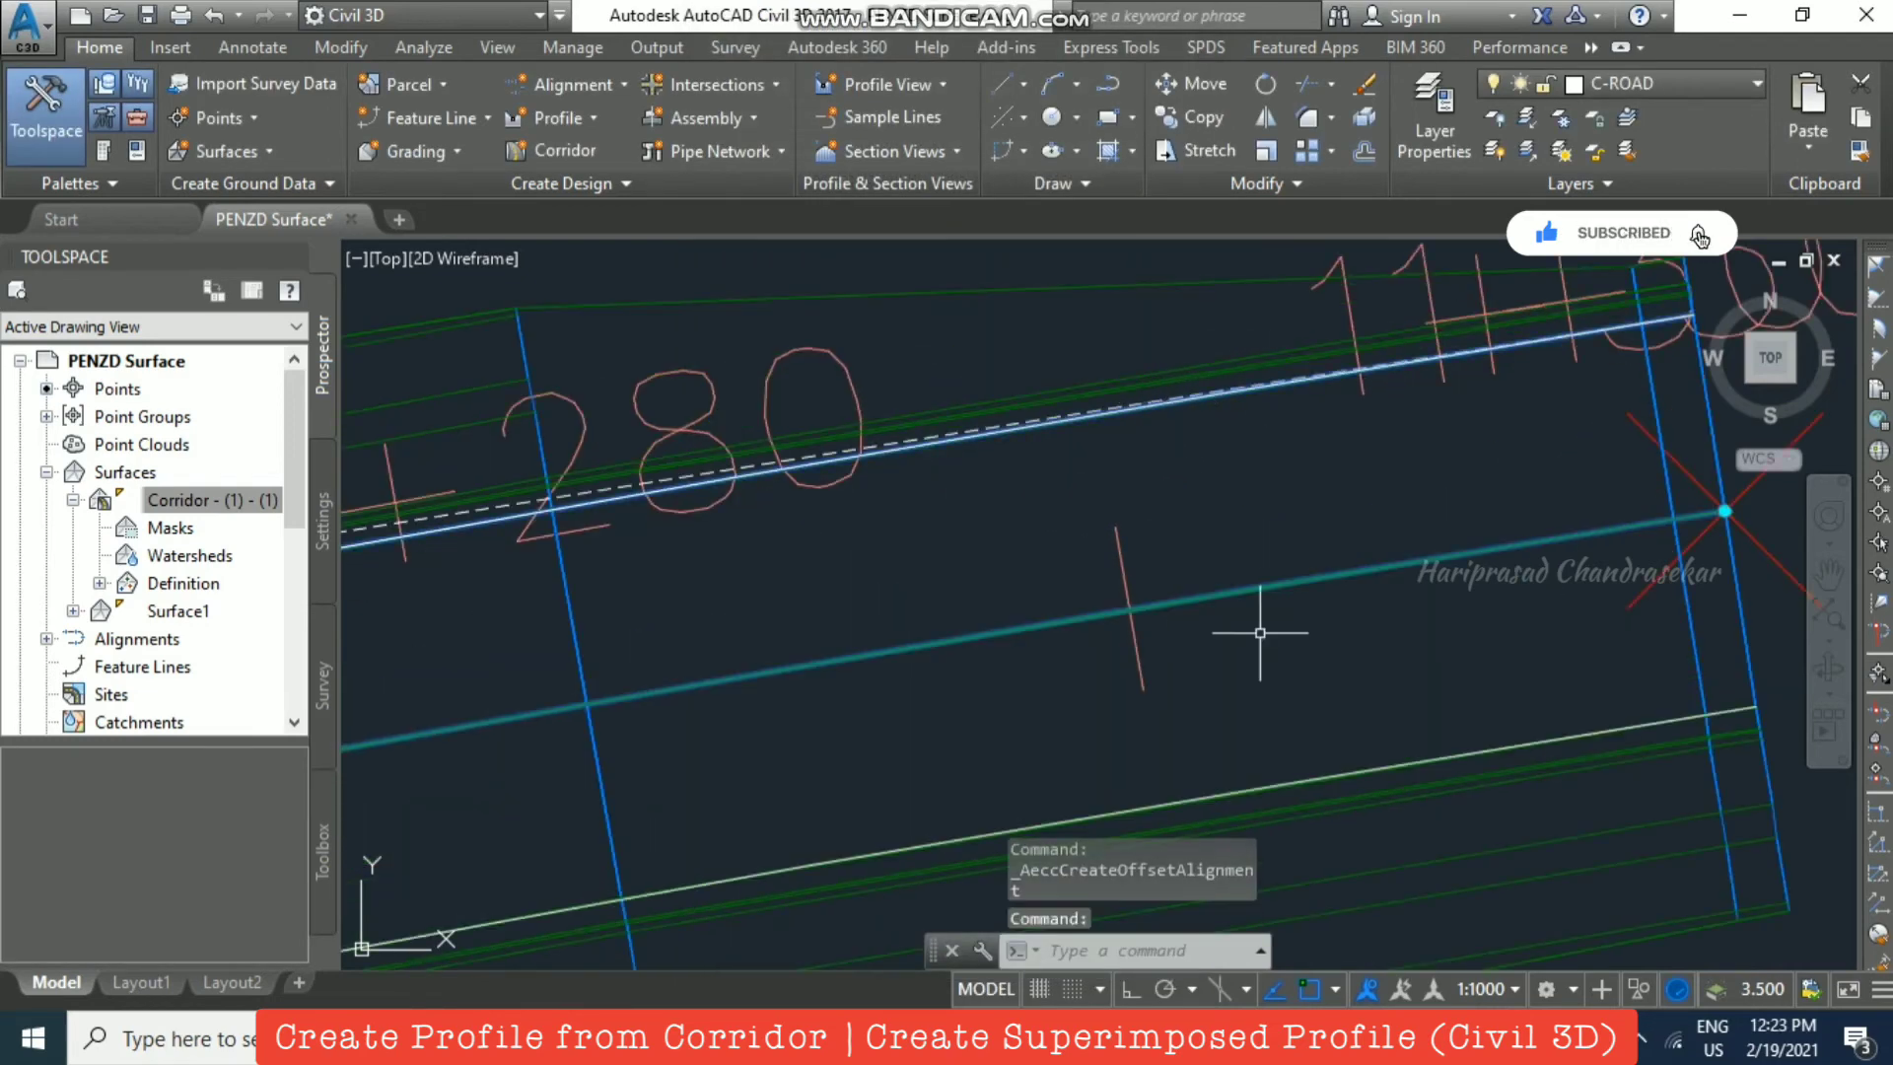
key(Escape)
Step: Sample the corridor surface Corridor - (1) - (1) as a surface profile along the left 3.6 m offset alignment
middle_drag(1252, 769, 675, 894)
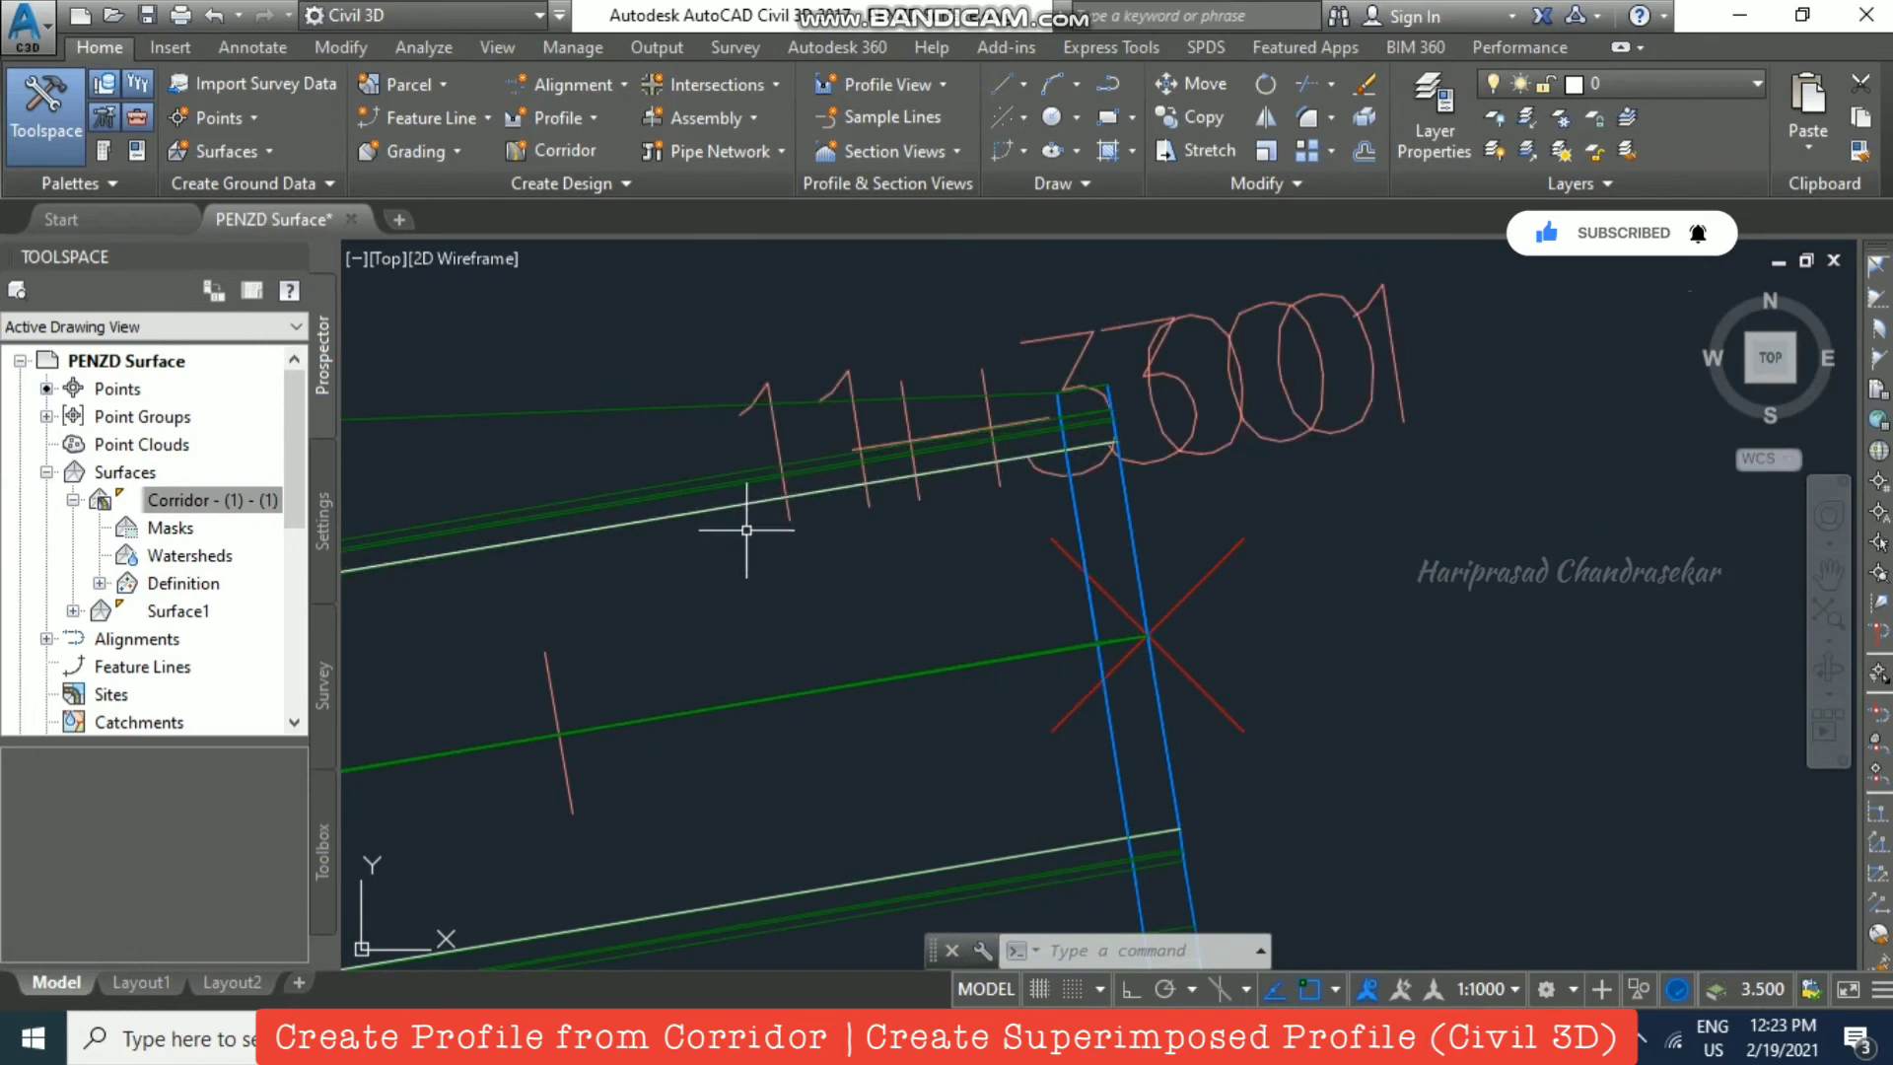
click(753, 502)
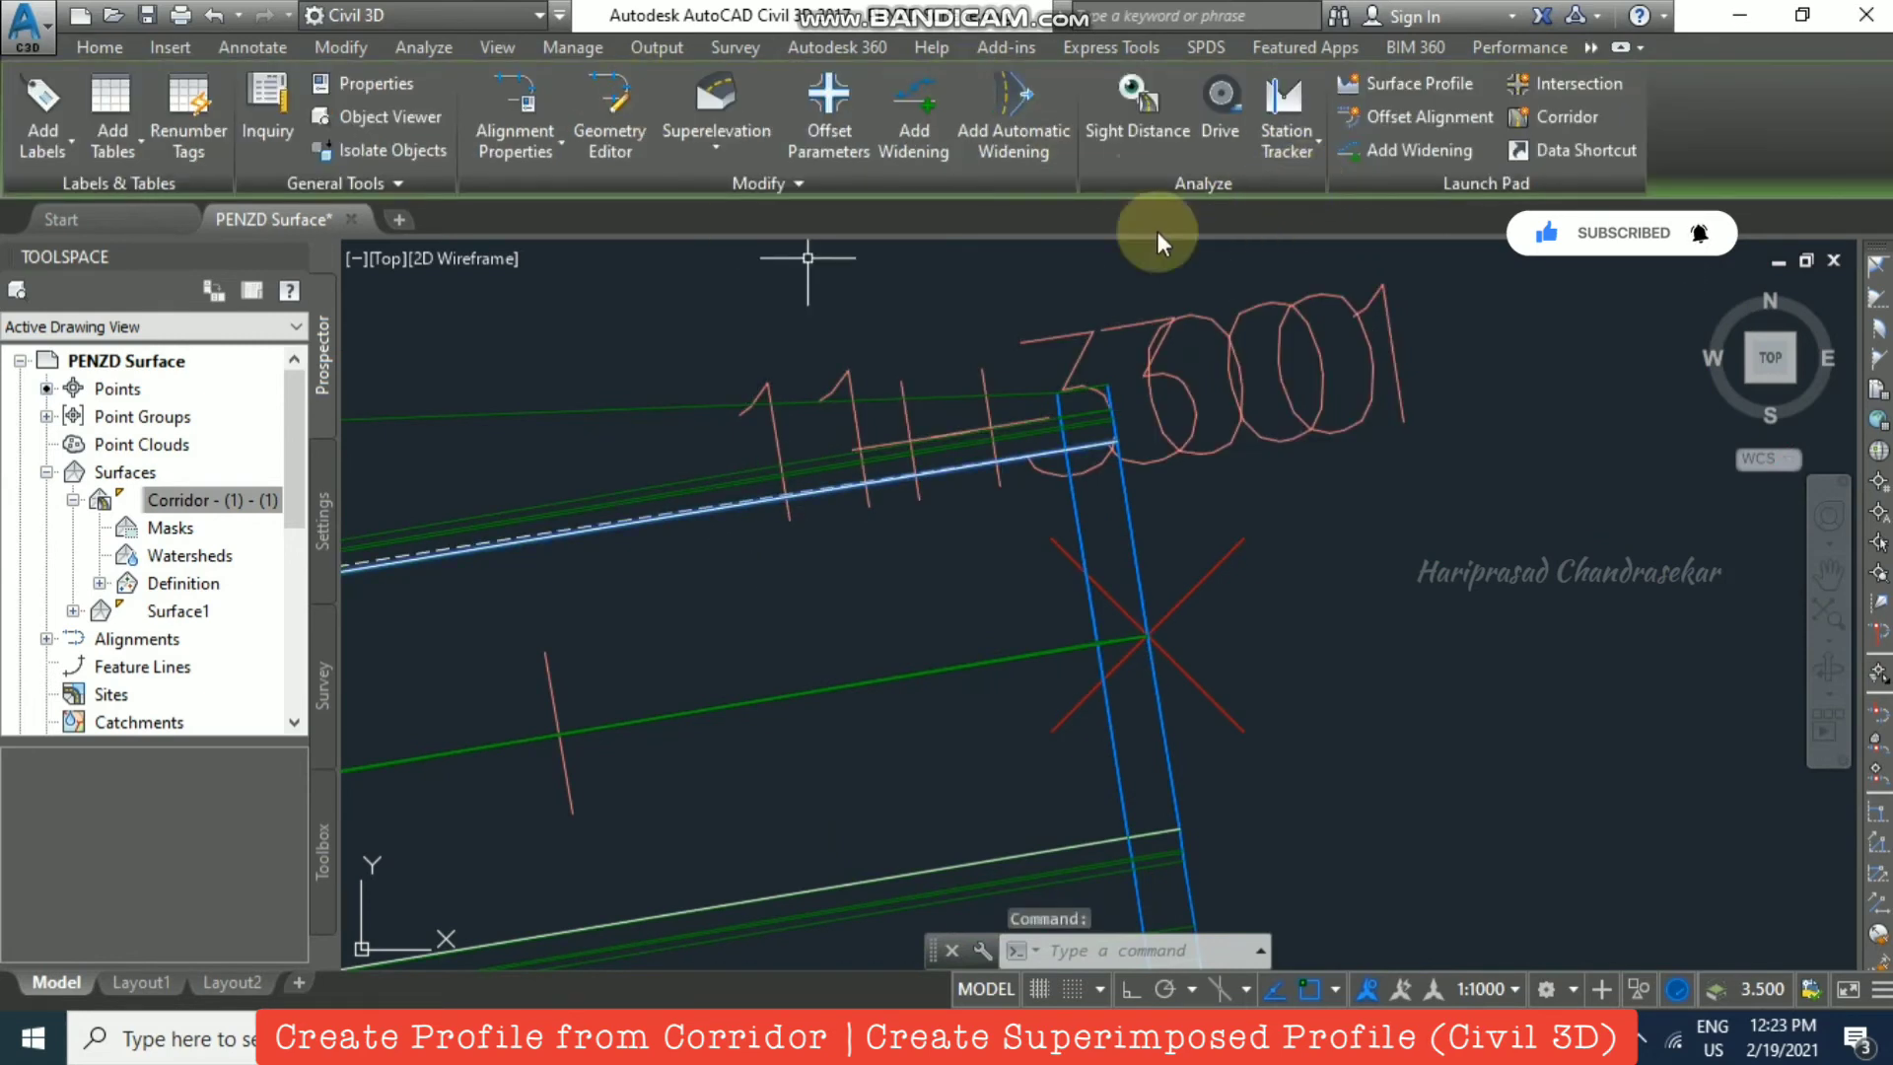
click(1429, 87)
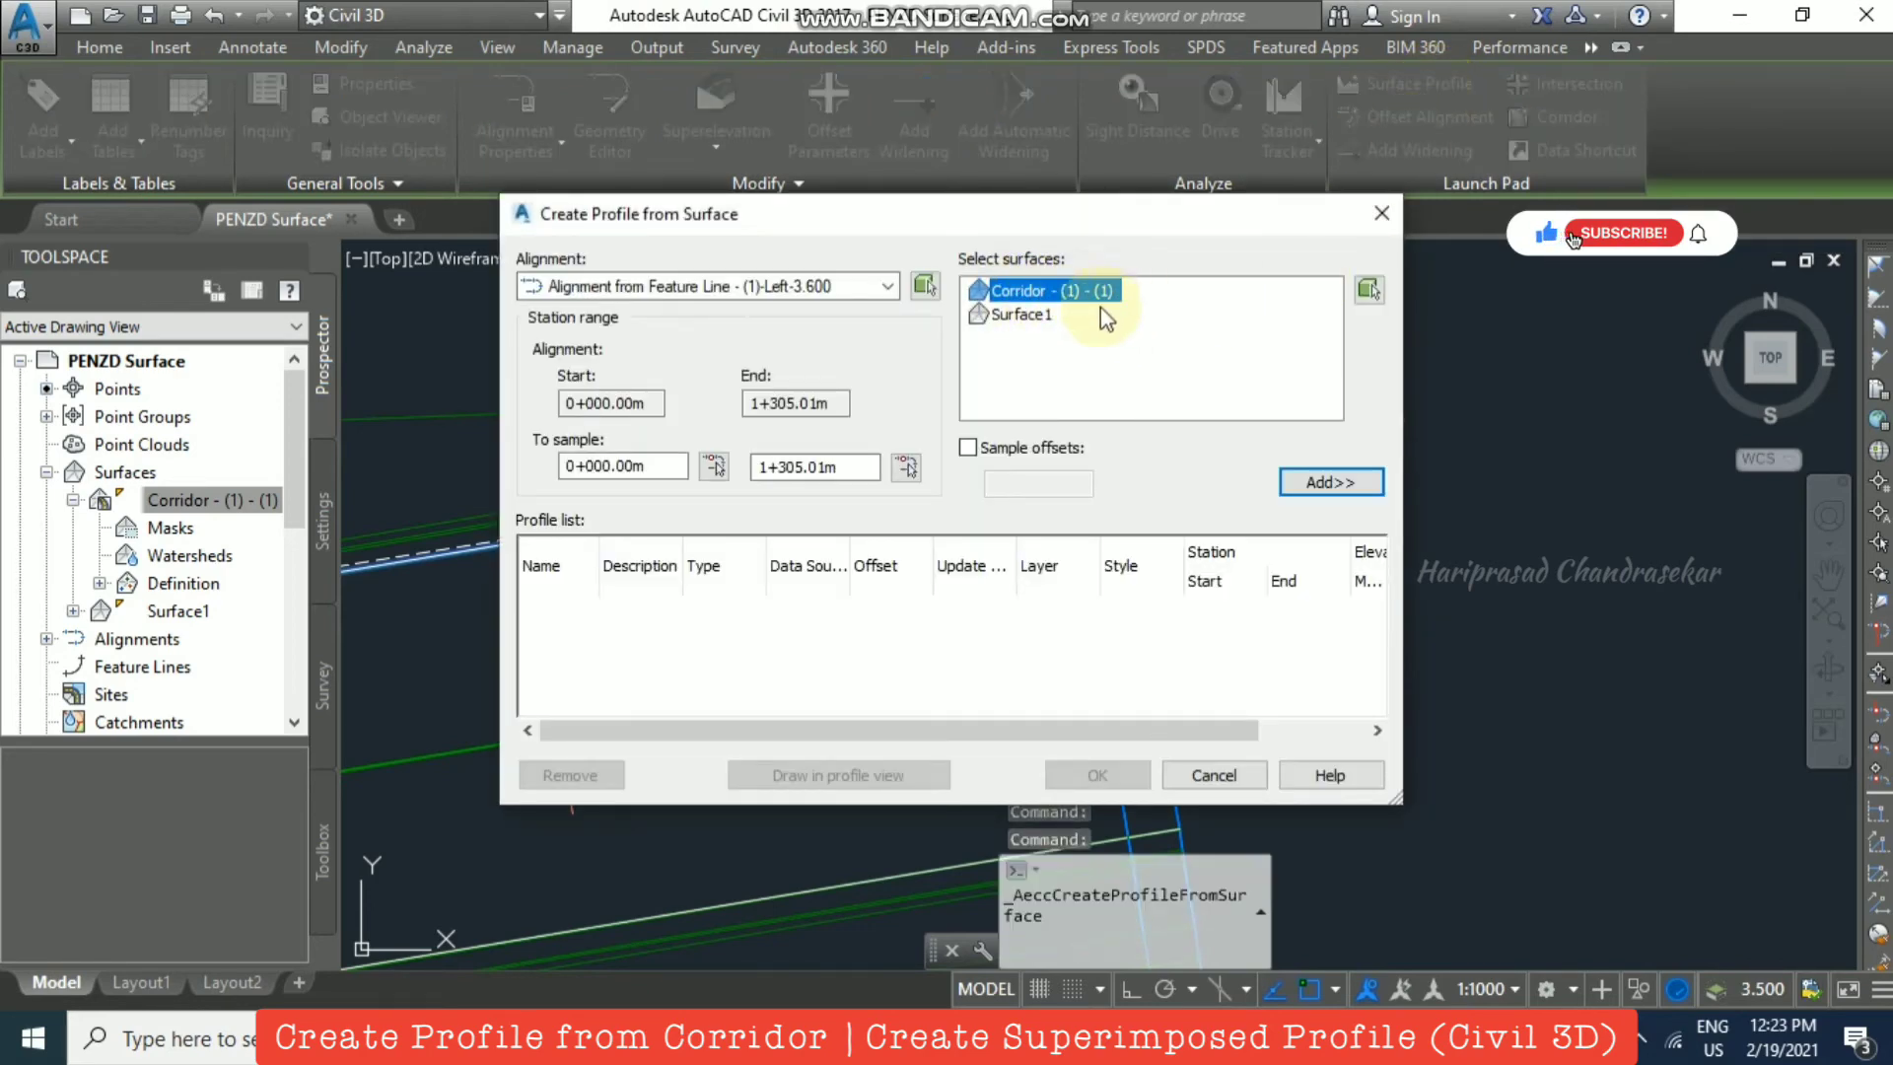
click(1321, 483)
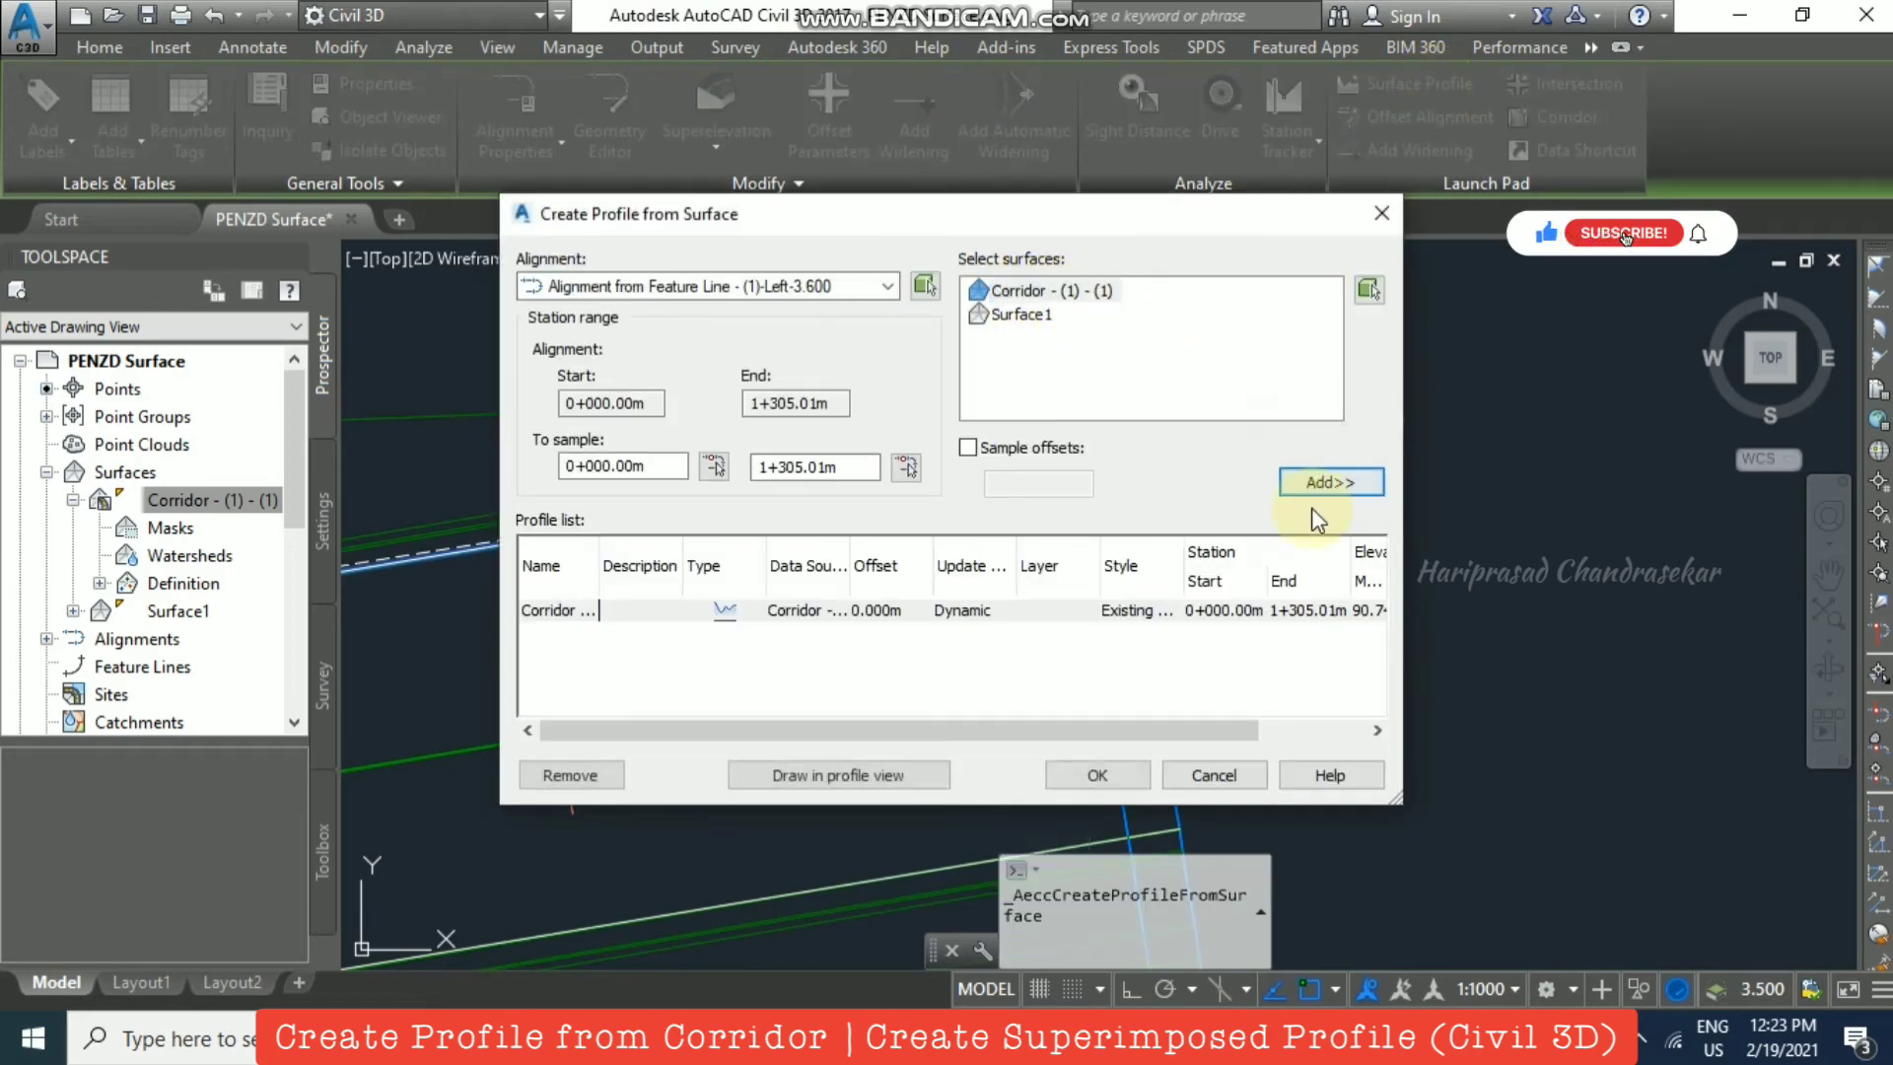
Step: Draw the left offset profile in a profile view with default settings, placed below the existing profile view
click(907, 775)
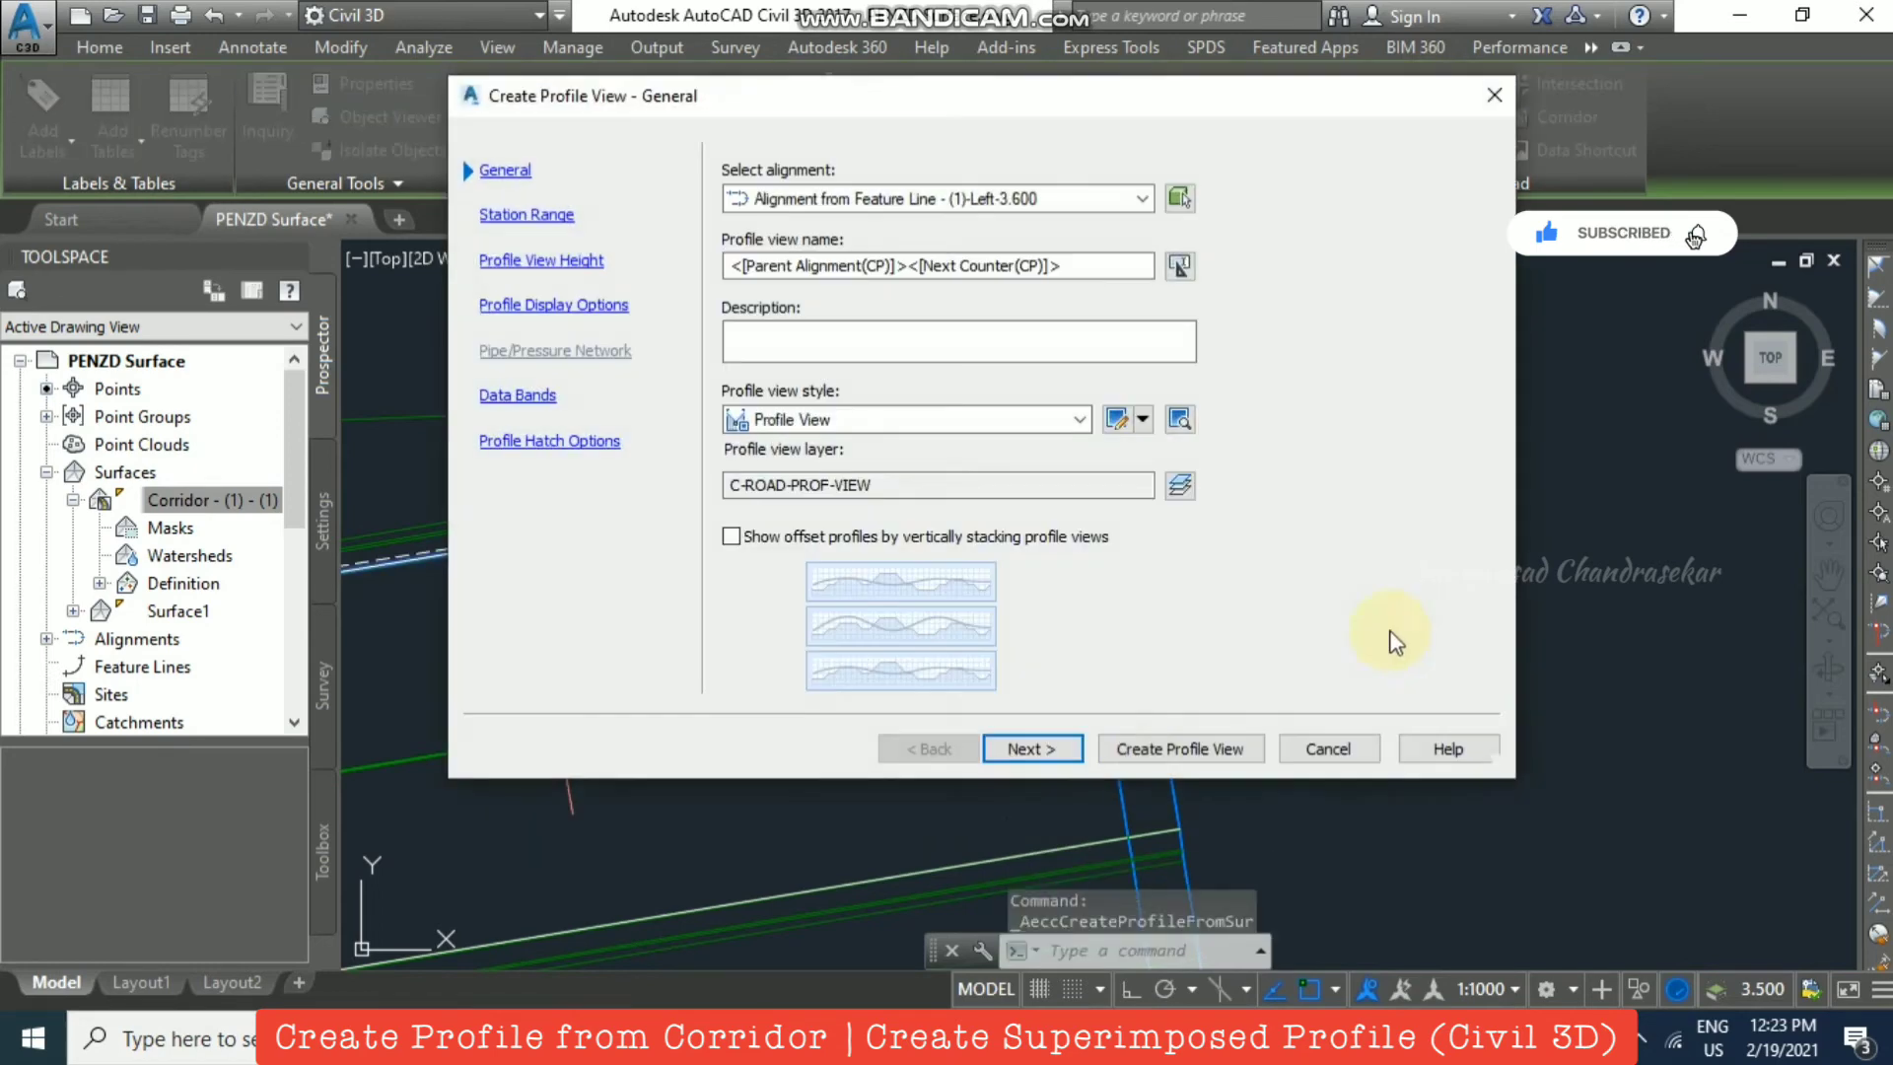
click(1151, 748)
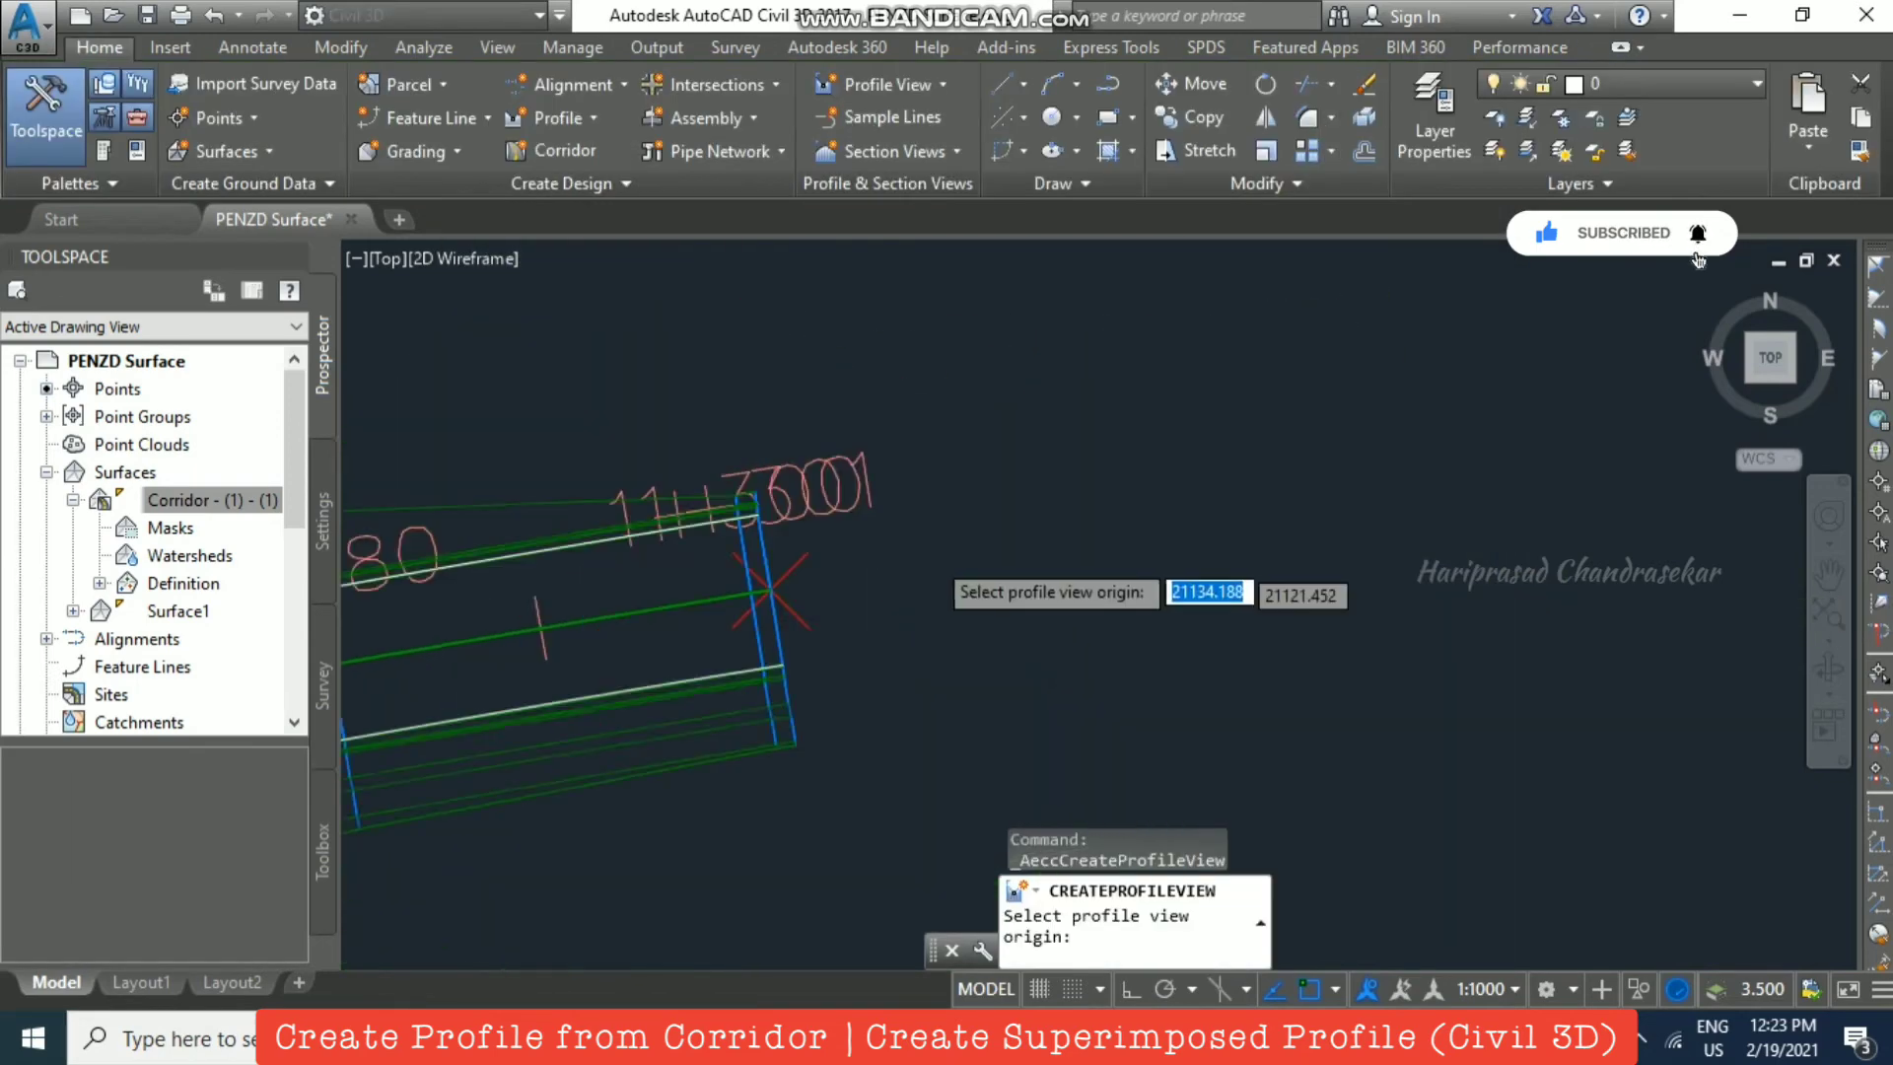
scroll(941, 517, down, 8)
middle_drag(1157, 529, 481, 516)
scroll(680, 512, down, 6)
scroll(1400, 660, up, 4)
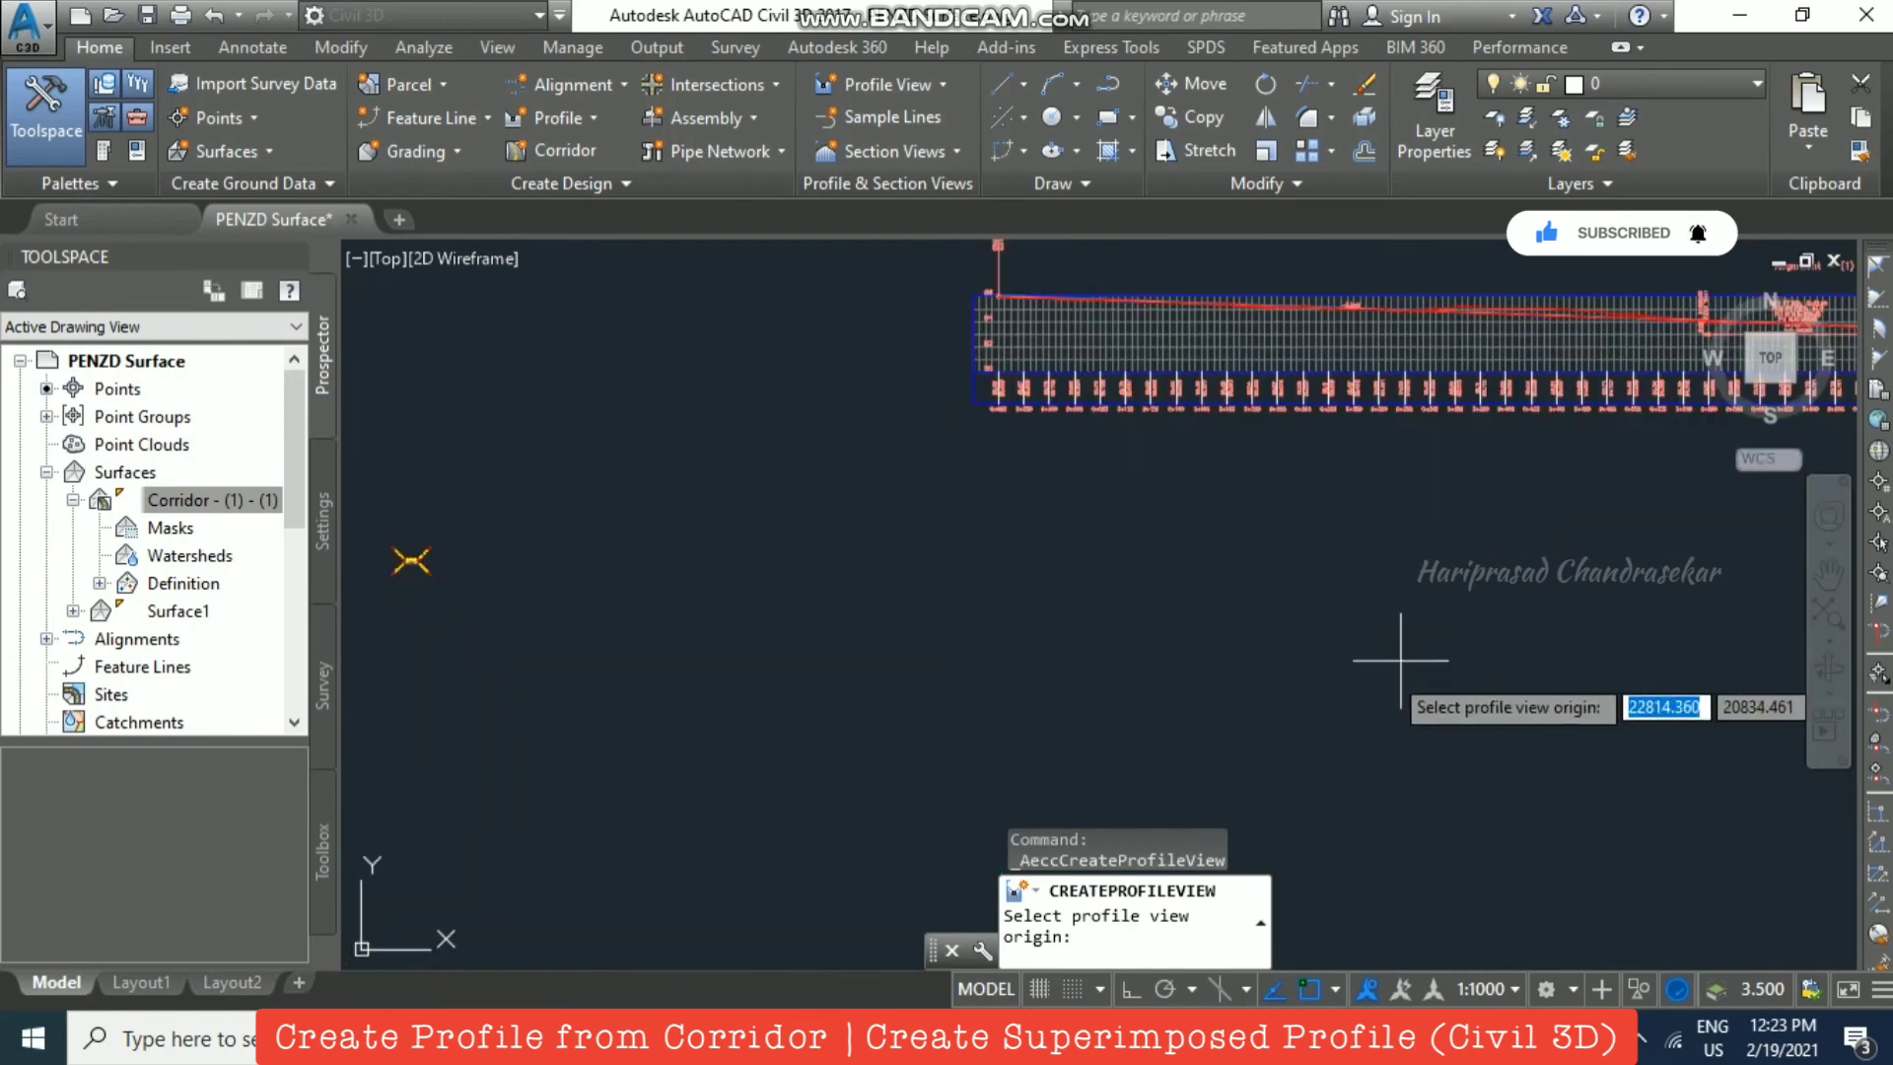
click(971, 677)
Step: Sample the corridor surface Corridor - (1) - (1) as a surface profile along the right 3.6 m offset alignment
scroll(1098, 605, down, 3)
scroll(594, 512, up, 5)
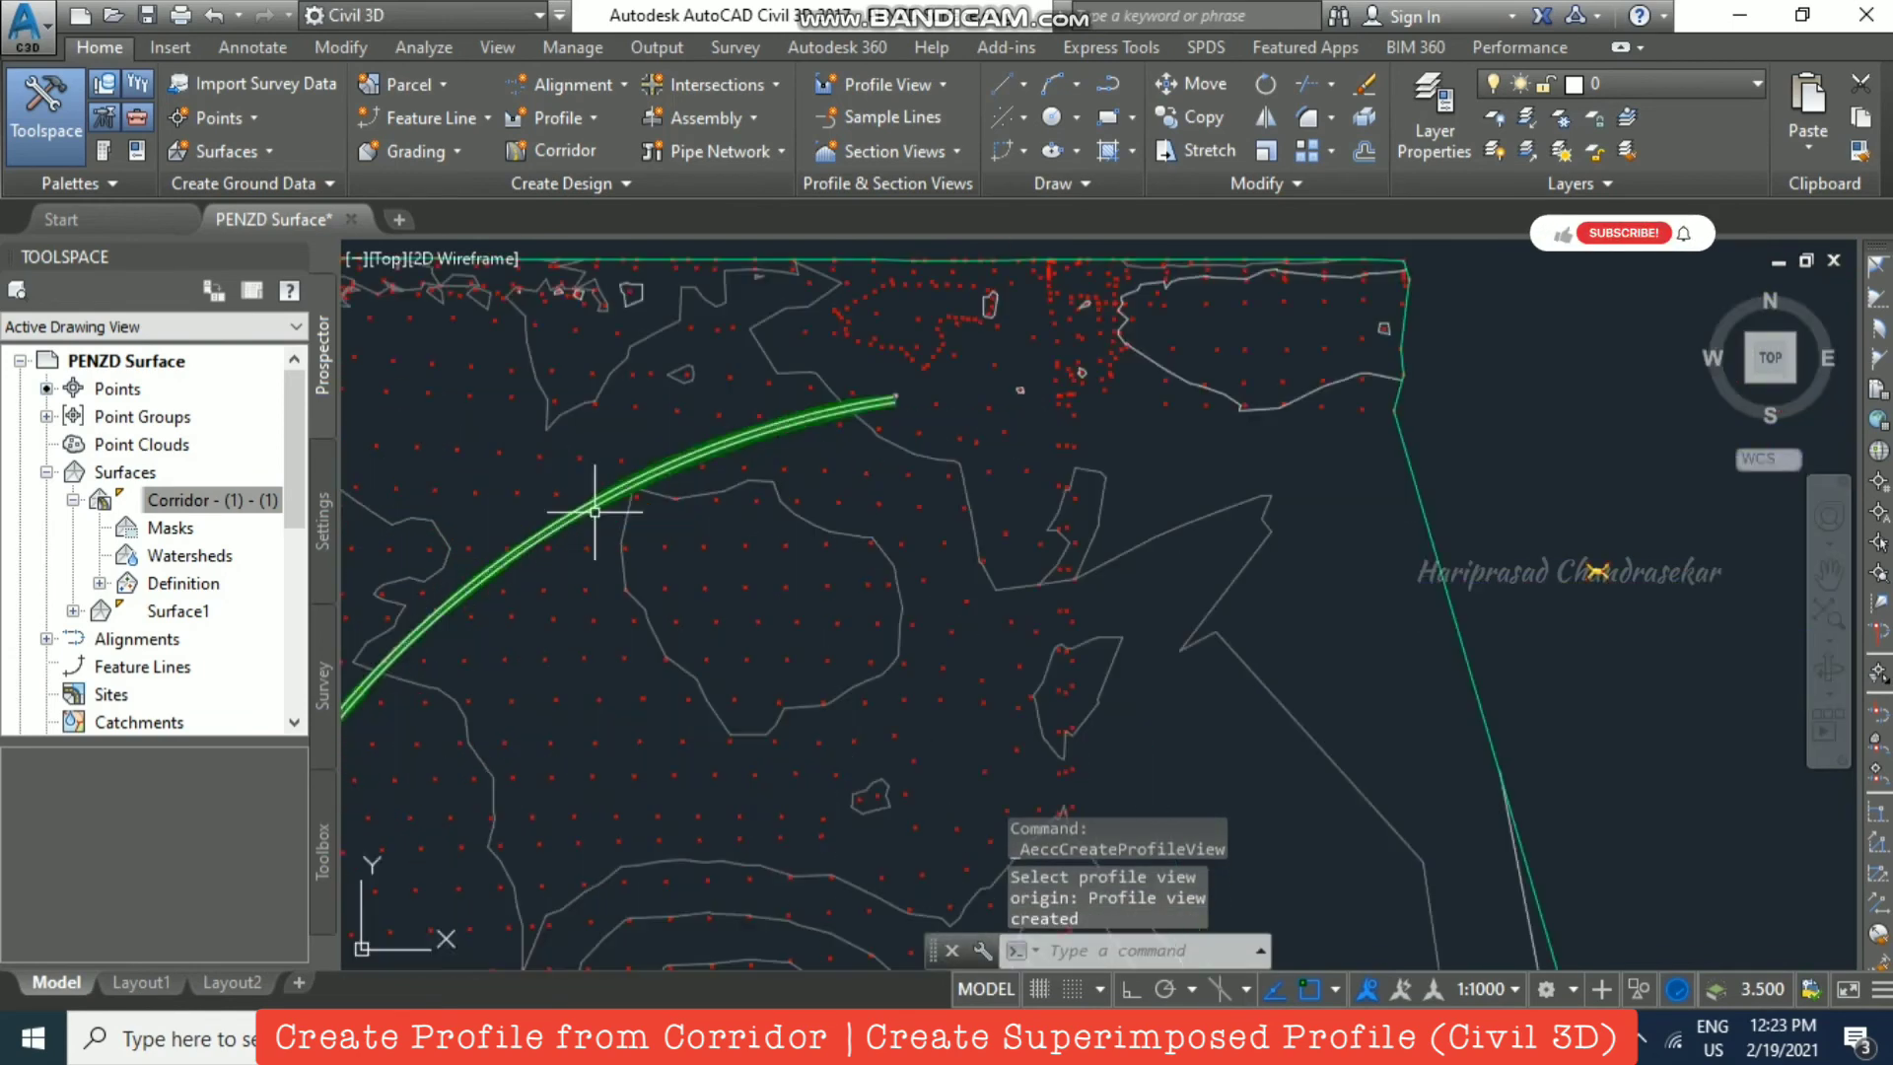
scroll(594, 512, up, 10)
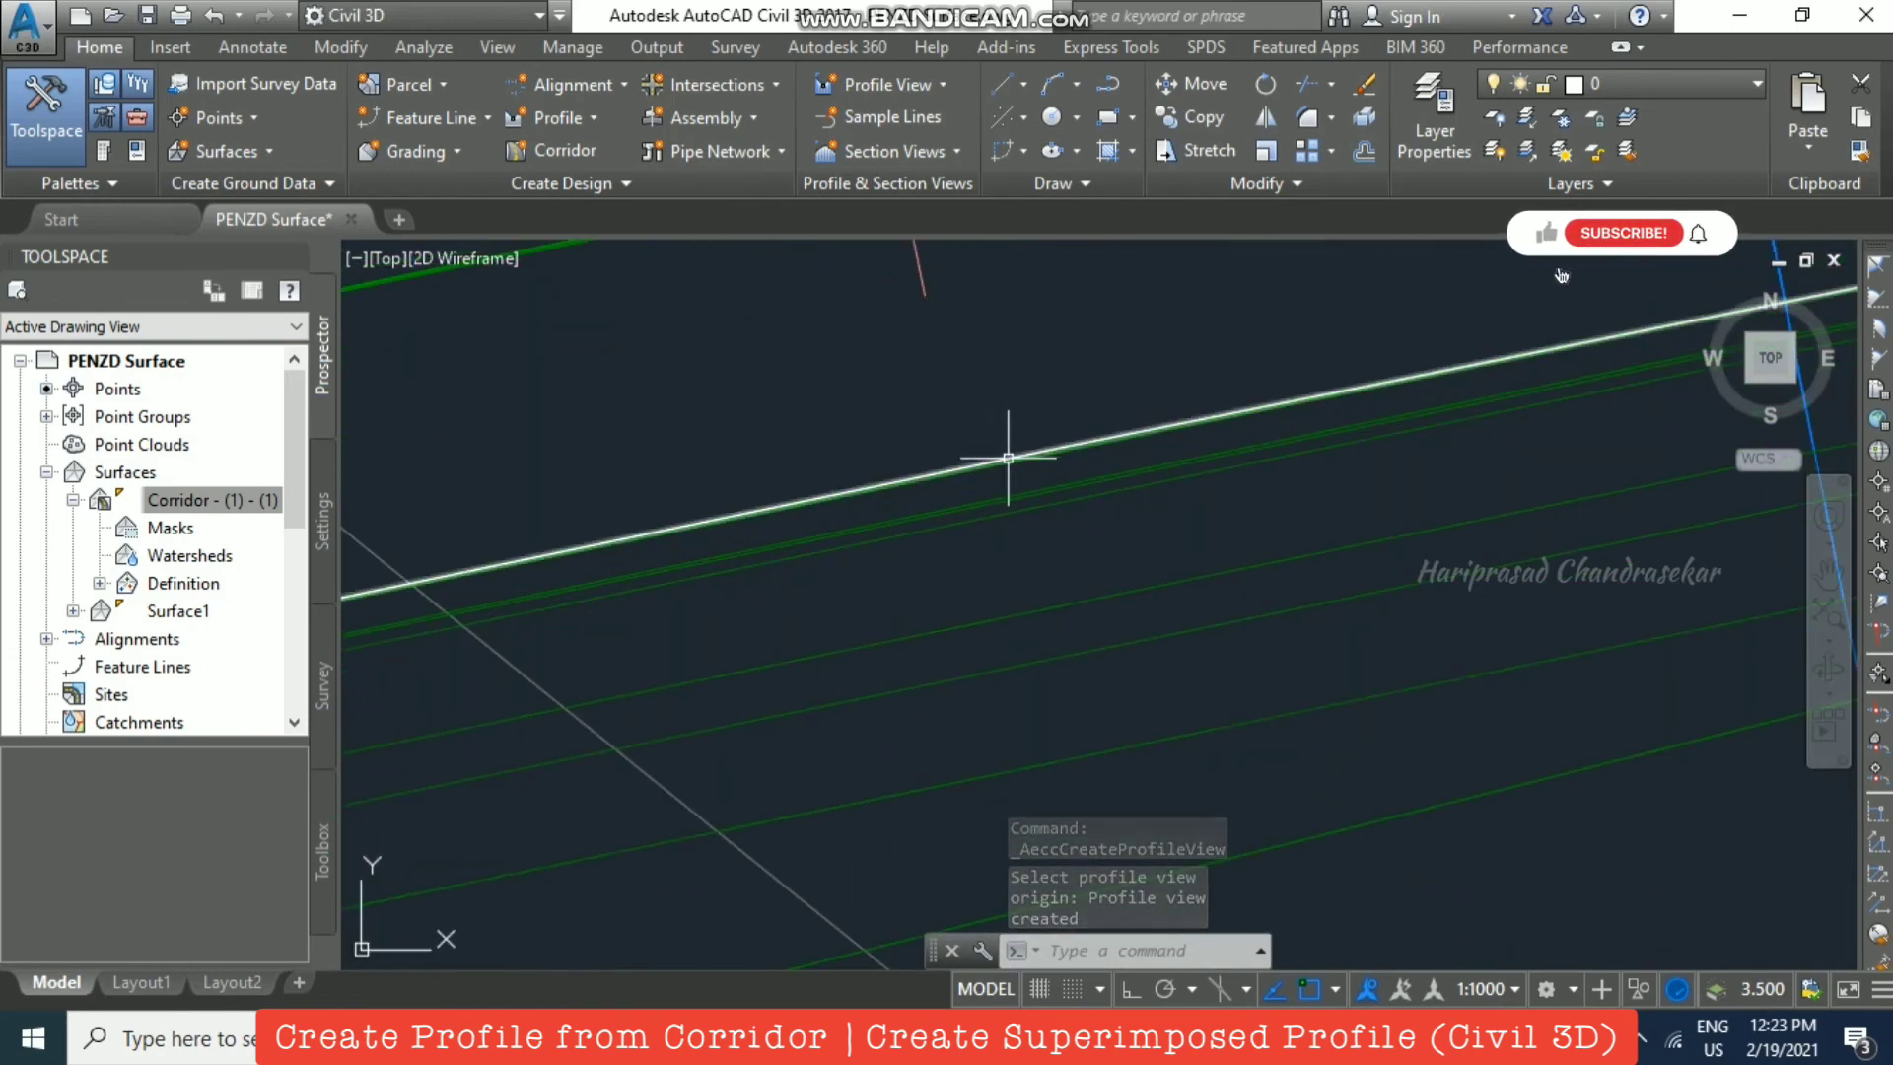
click(1007, 458)
click(1380, 86)
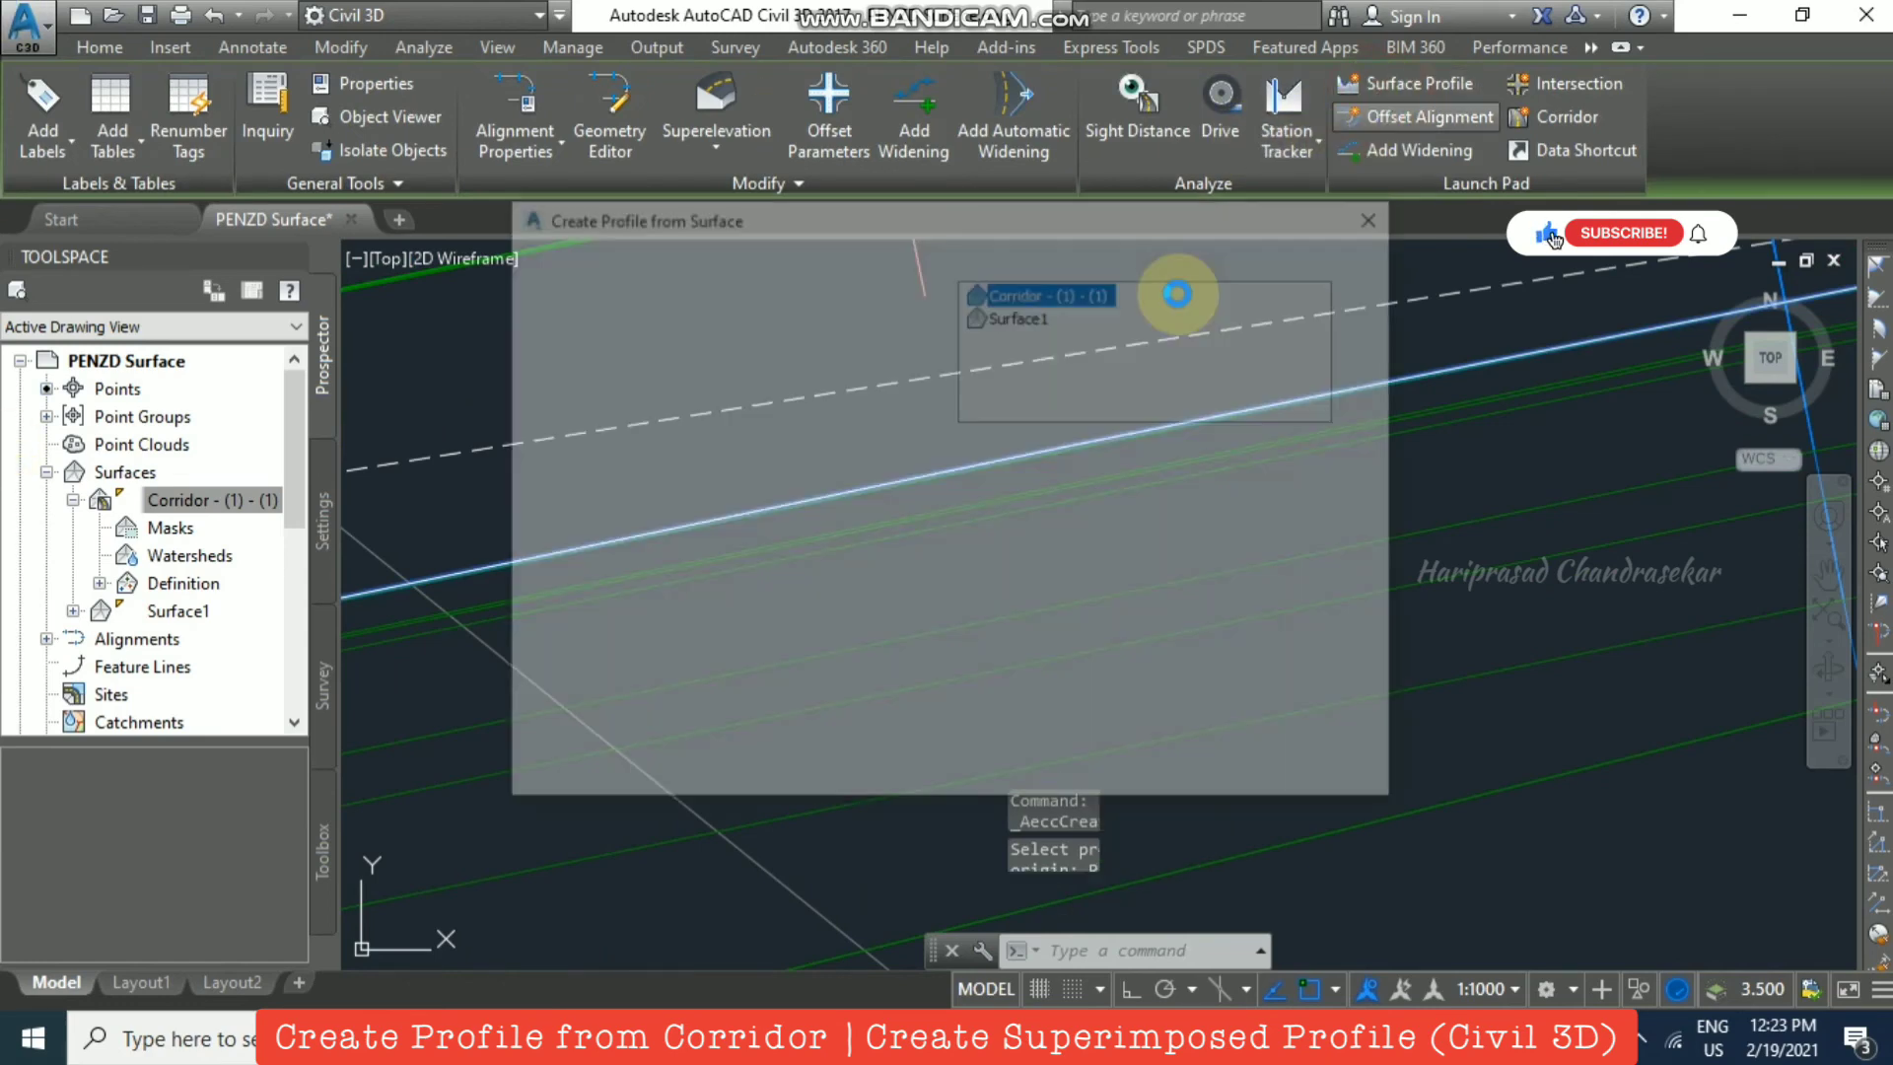
click(1319, 483)
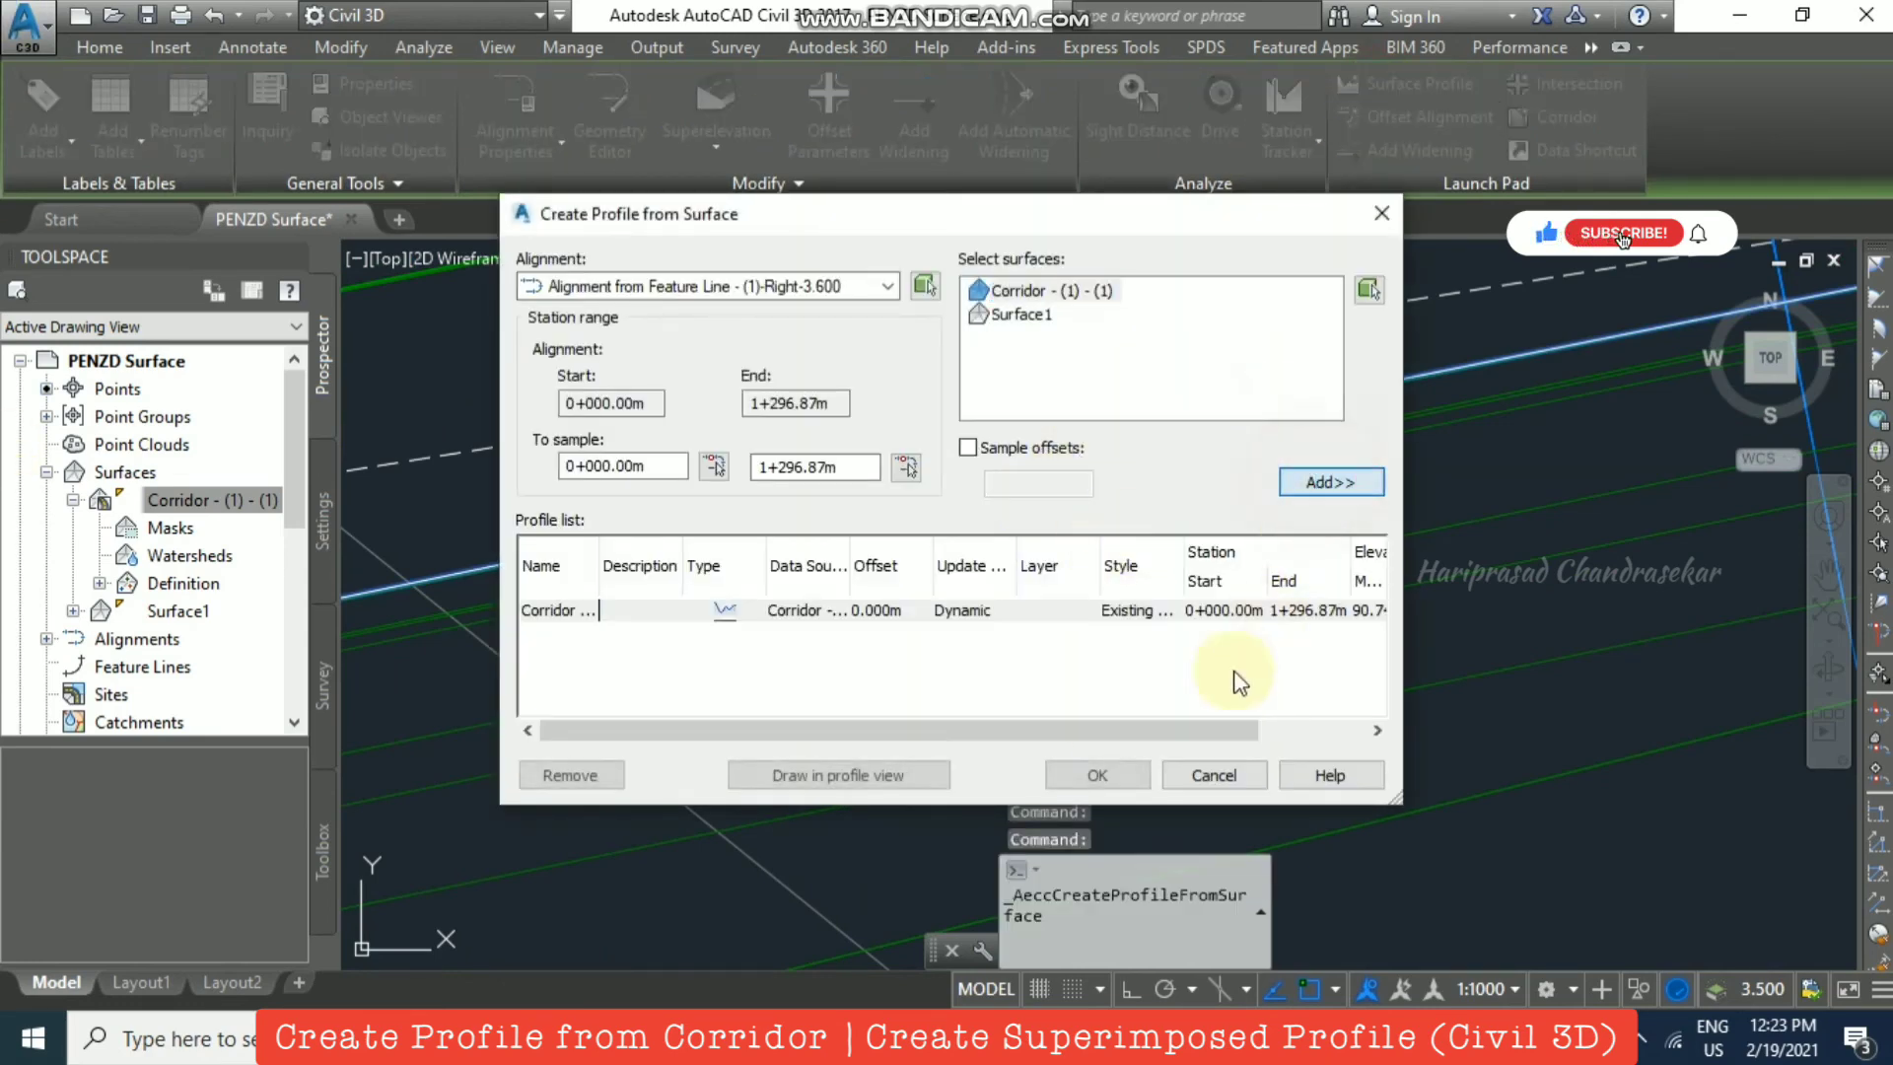
Step: Draw the right offset profile in a profile view with default settings, placed below the left offset's profile view
click(867, 777)
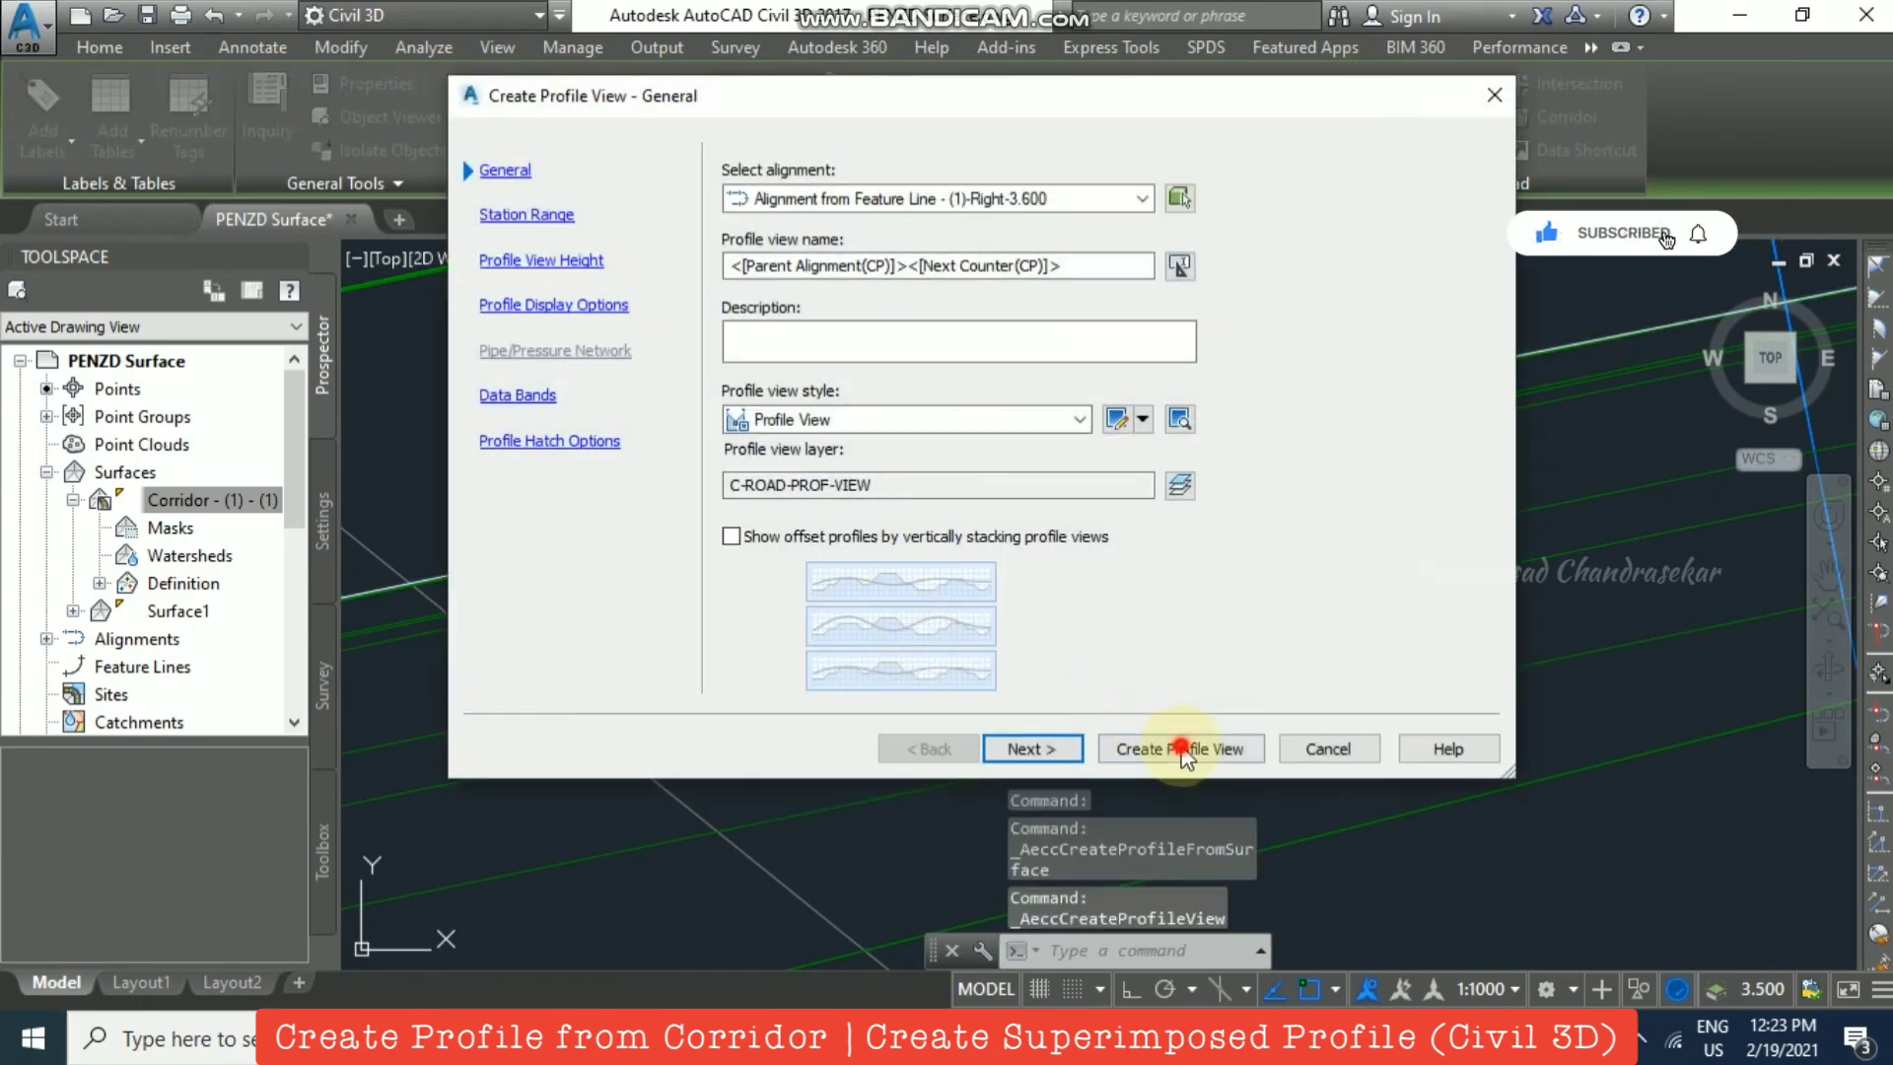
click(1183, 749)
scroll(838, 480, down, 6)
mouse_move(1525, 766)
middle_down()
mouse_move(904, 663)
mouse_move(601, 508)
middle_up()
scroll(601, 508, down, 6)
scroll(964, 659, up, 2)
click(975, 684)
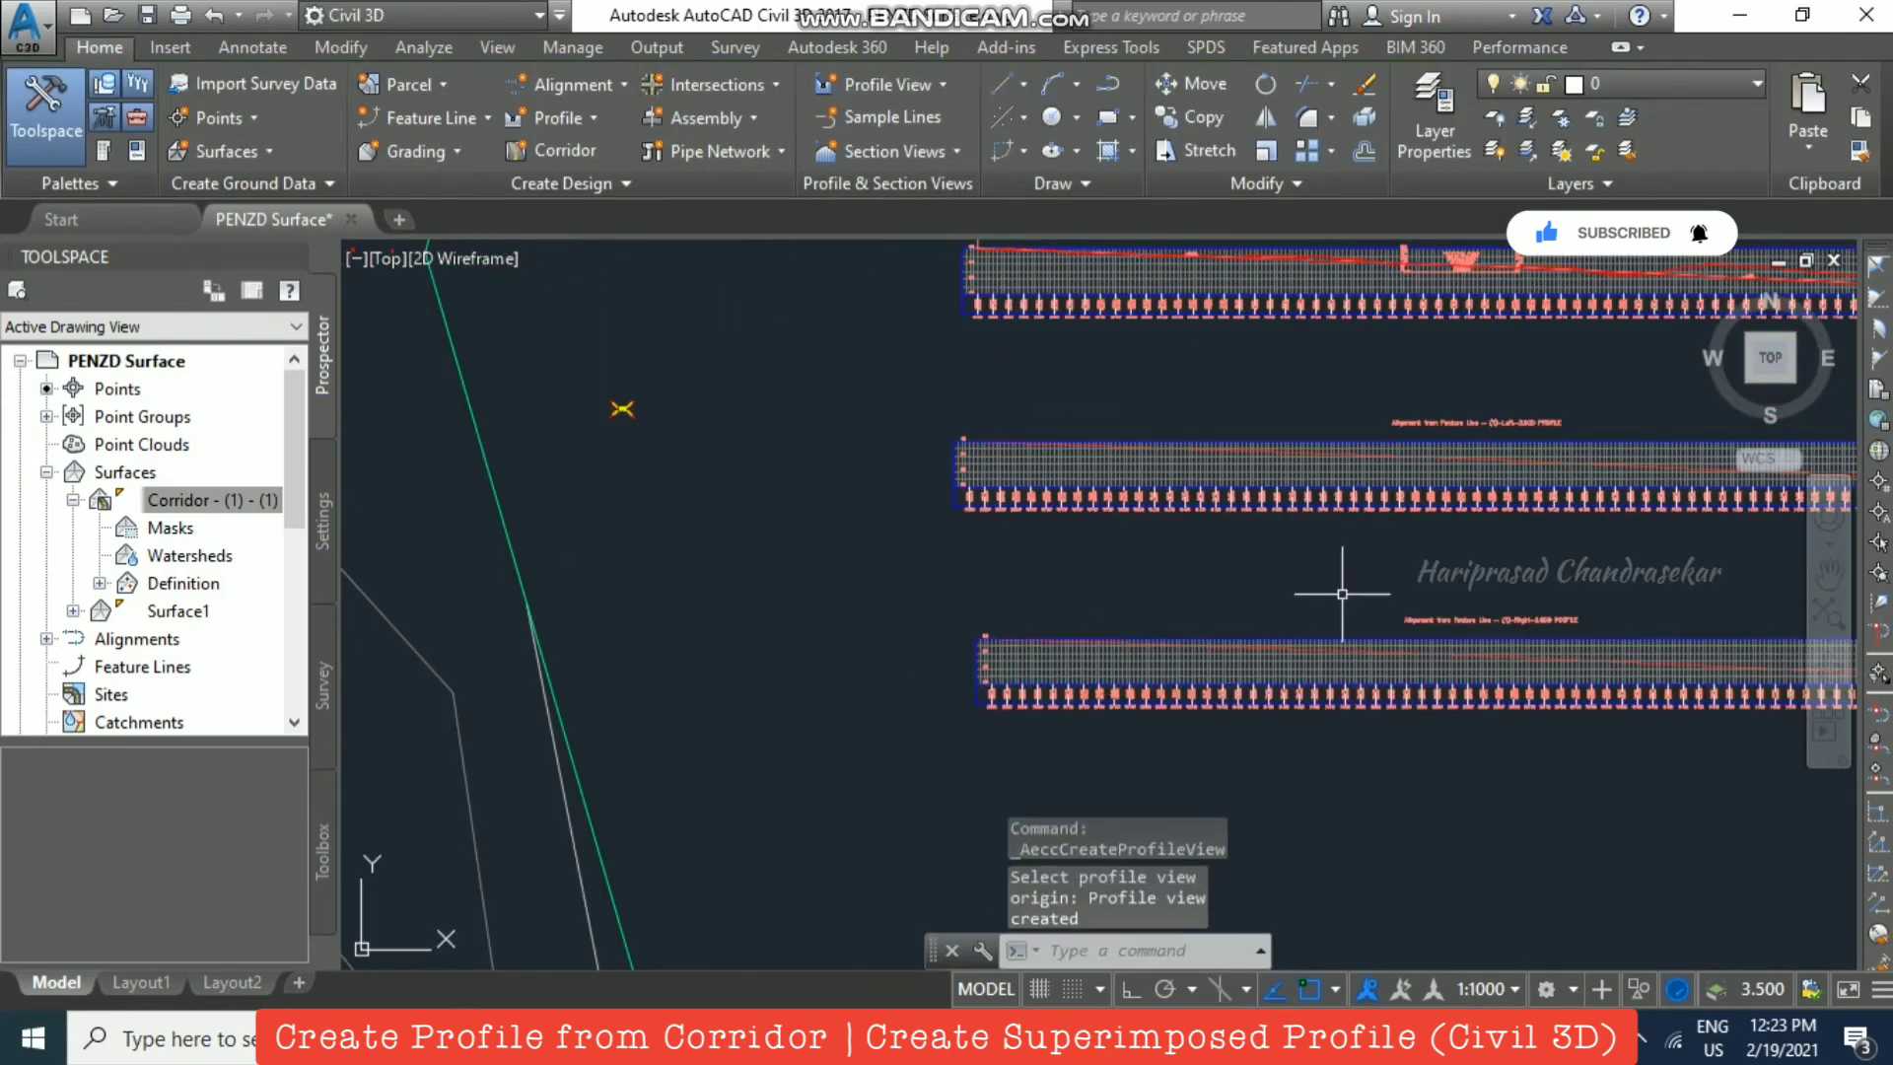
Step: Examine the left and right 3.6 m offset profile views and compare them with the main alignment's profile view
scroll(972, 503, up, 4)
scroll(1423, 710, down, 2)
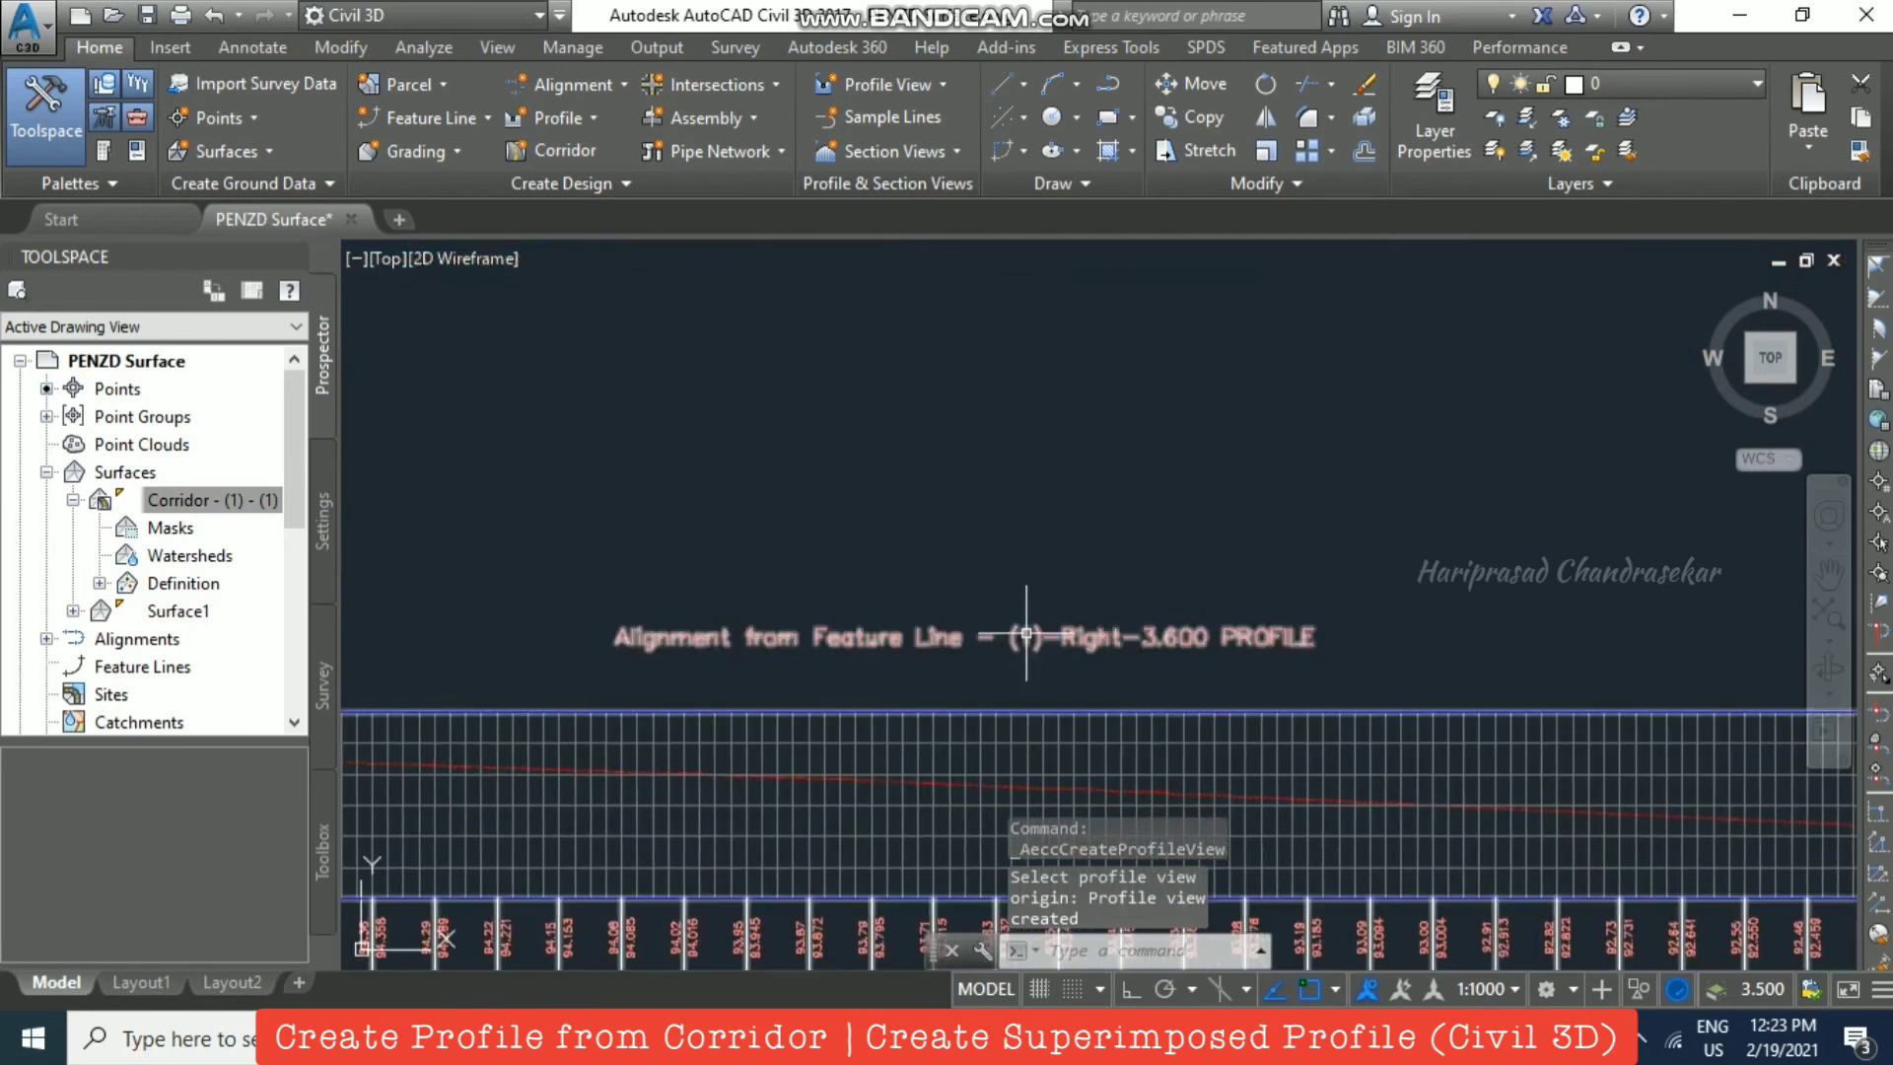
scroll(1162, 613, down, 3)
scroll(1135, 470, up, 3)
scroll(1048, 532, up, 2)
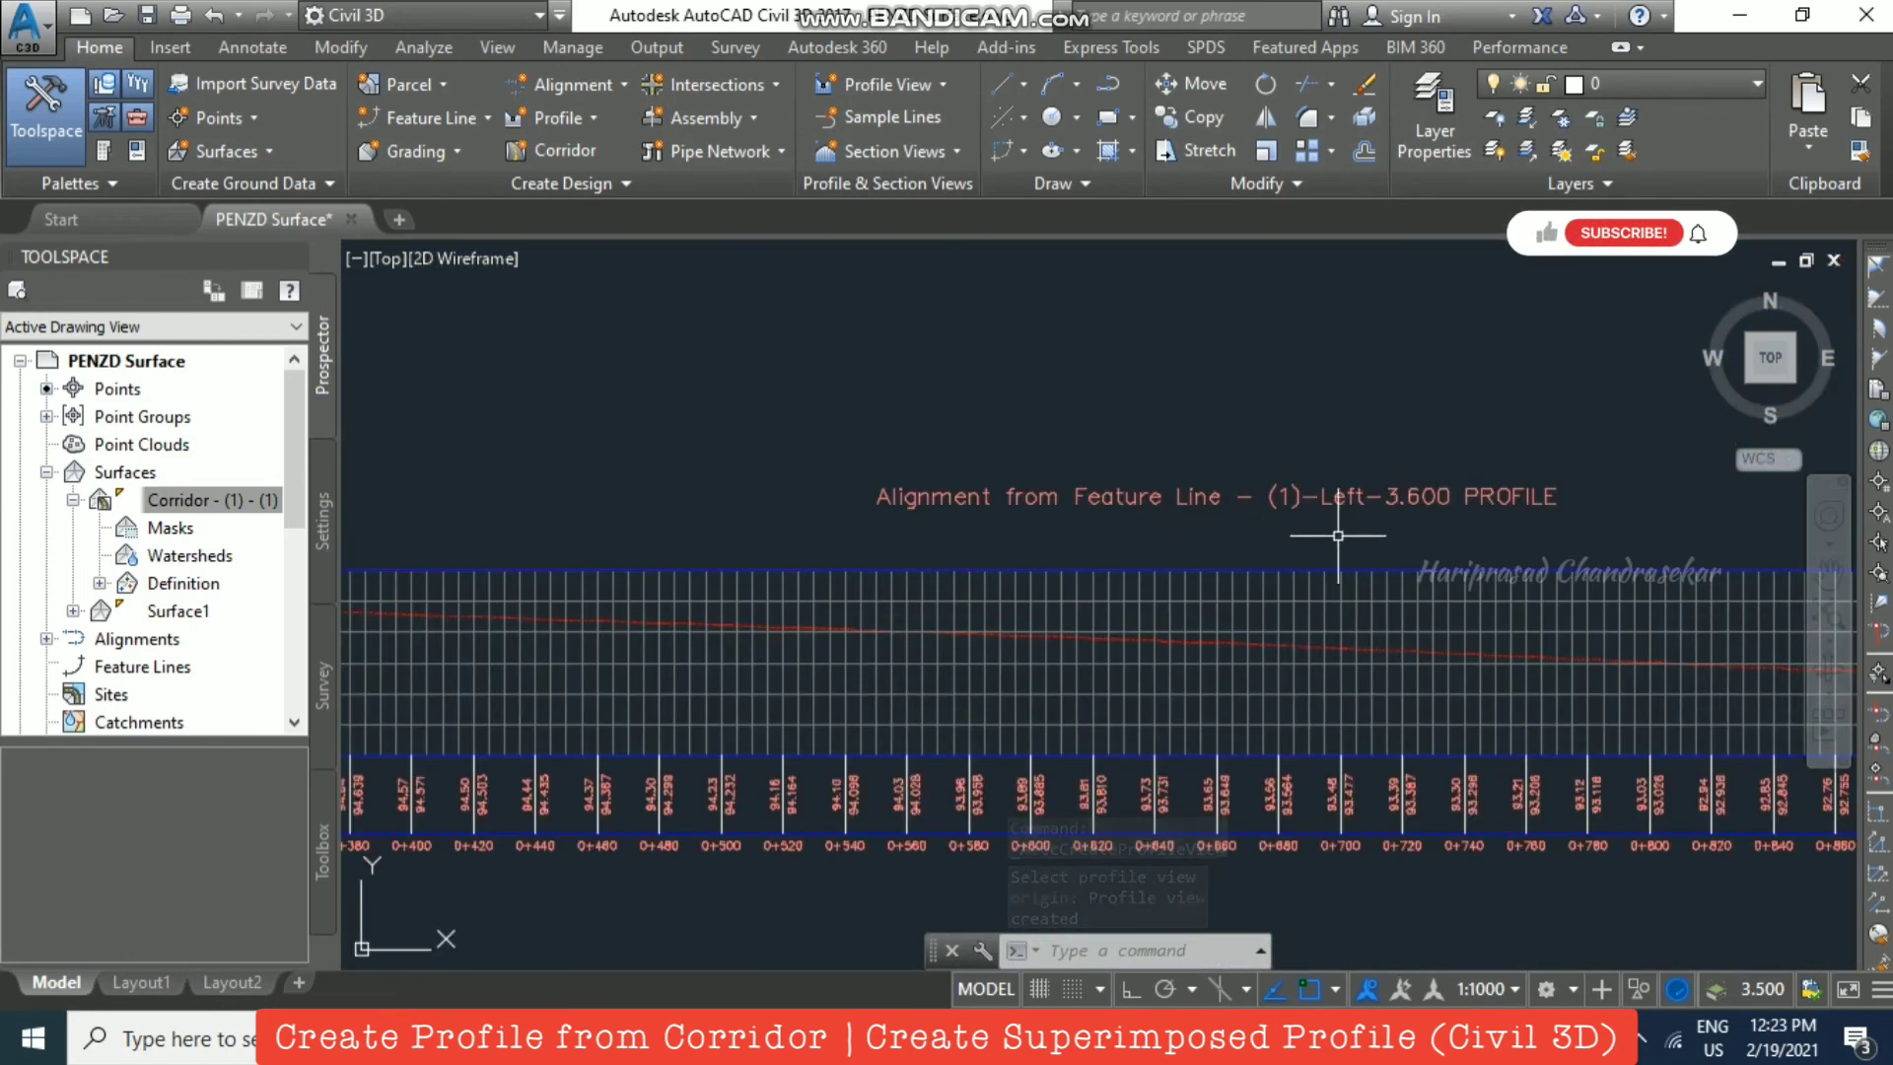
scroll(1240, 520, down, 5)
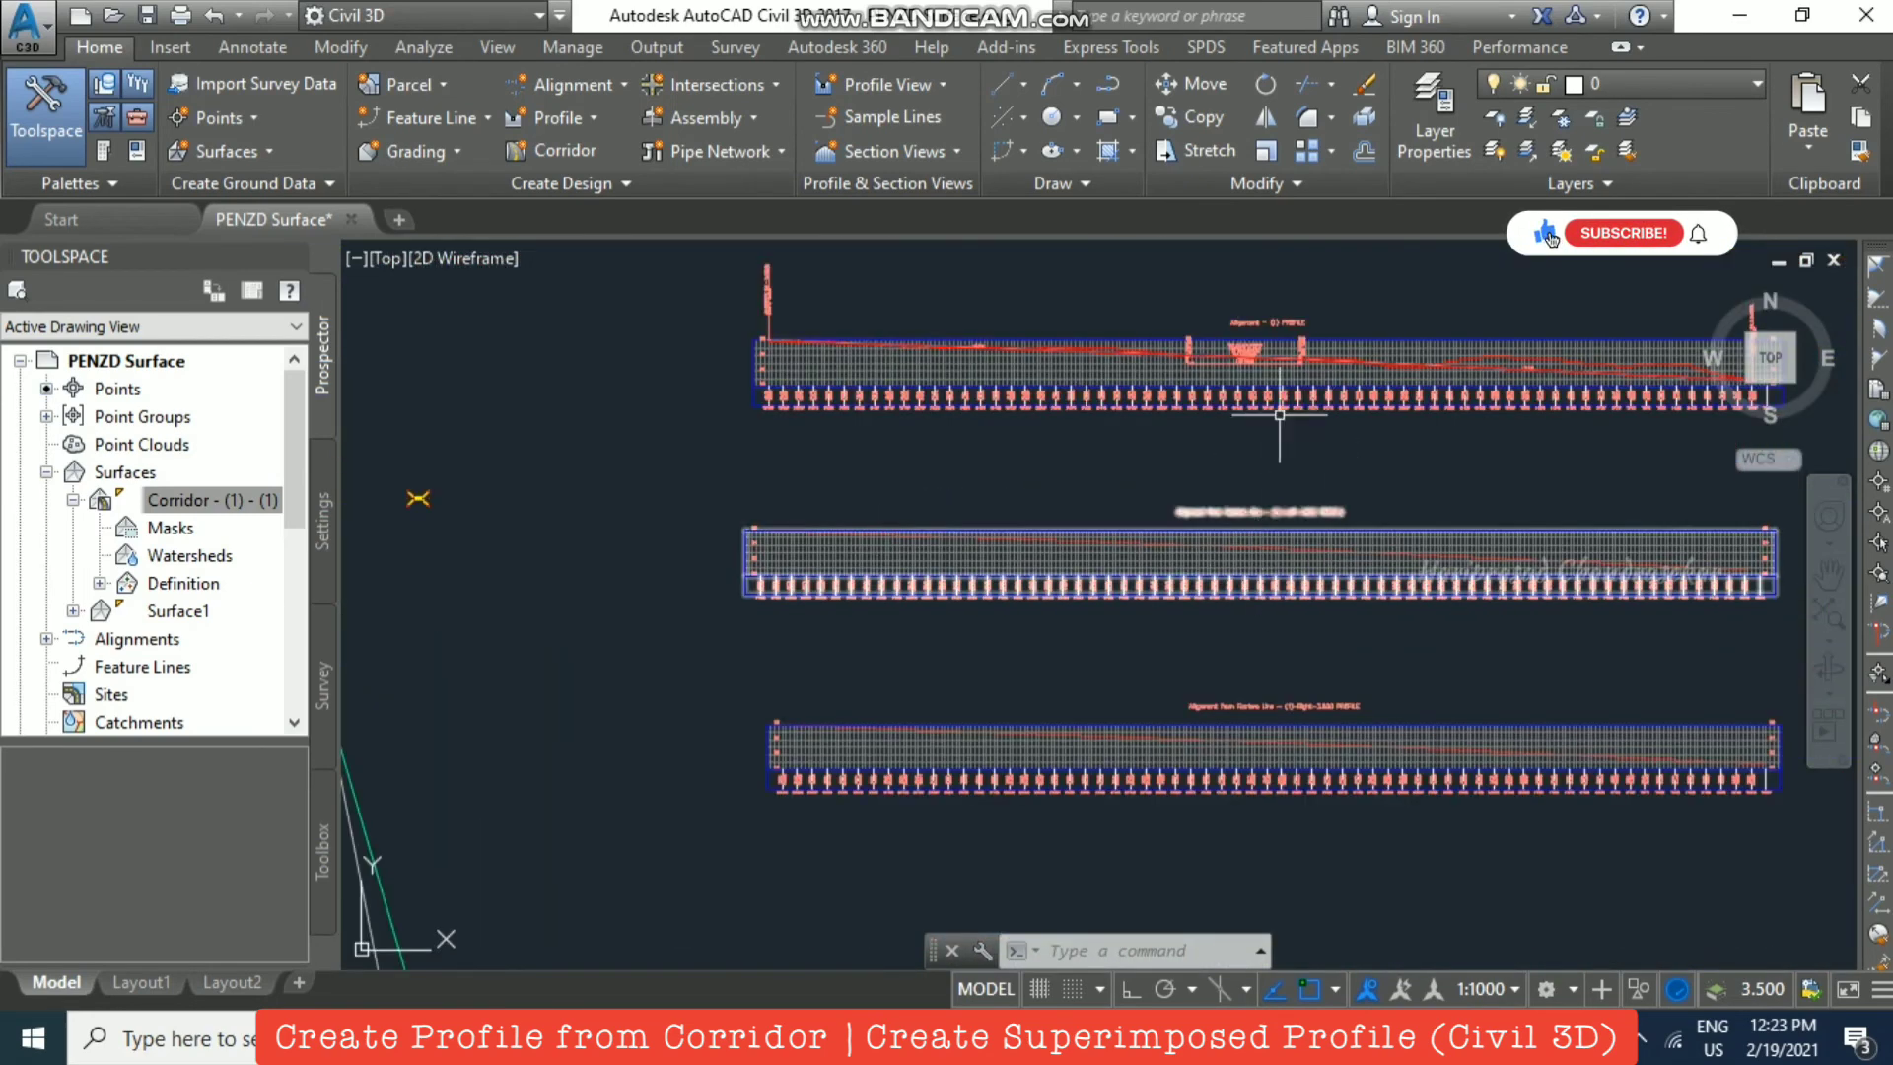
scroll(1153, 392, up, 4)
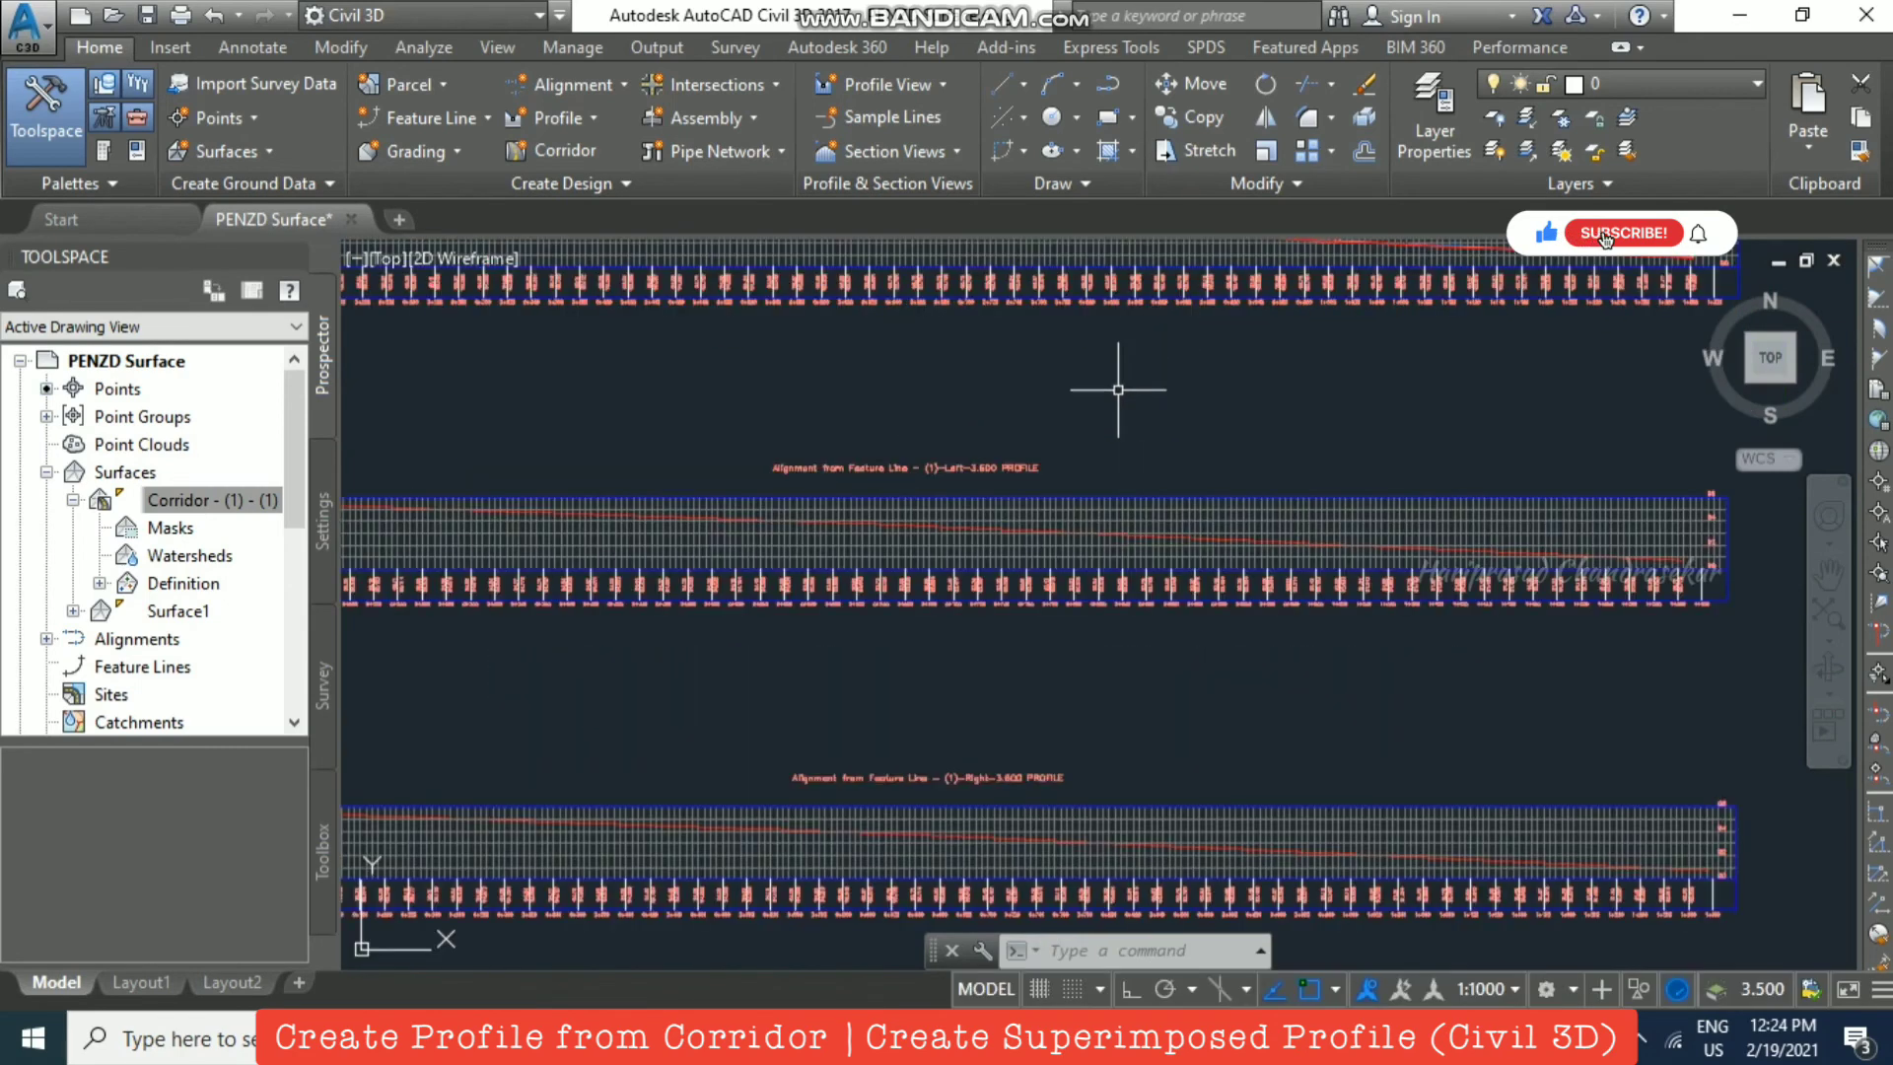
scroll(1145, 452, down, 3)
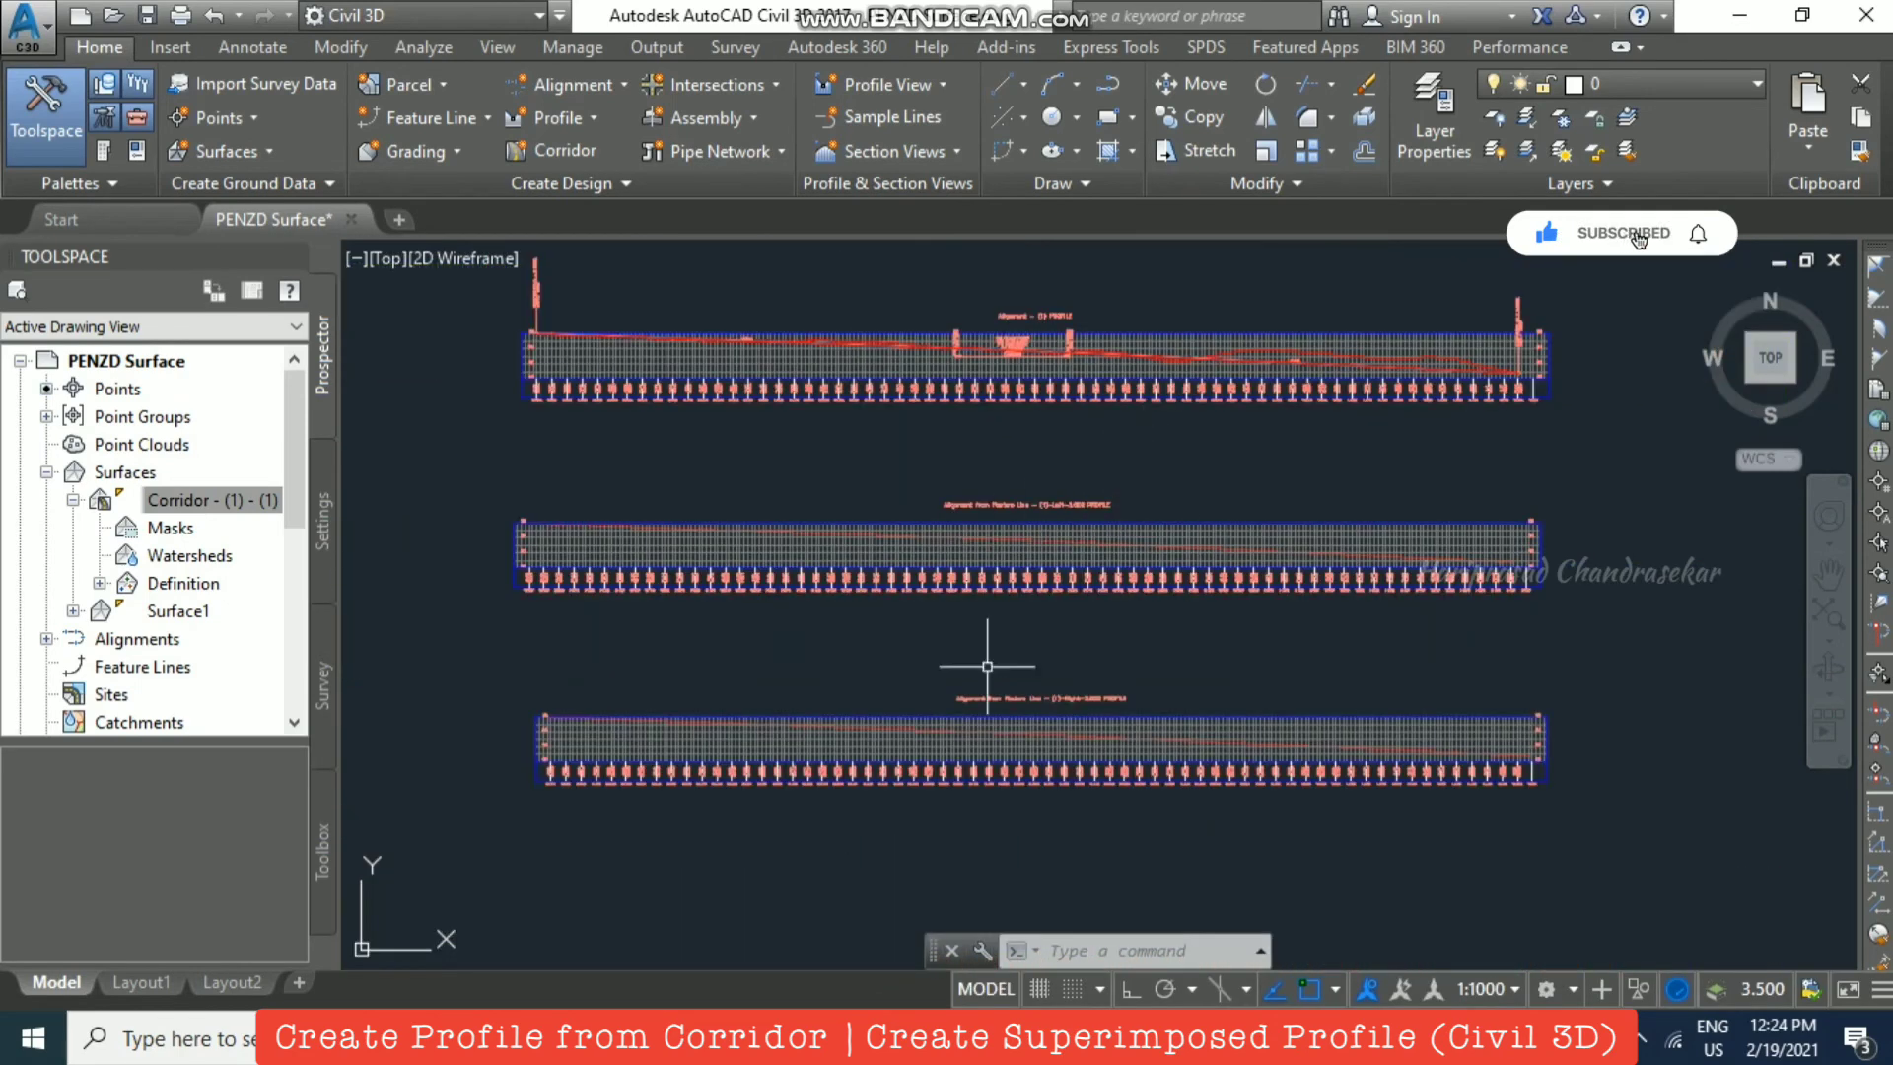
scroll(986, 666, up, 2)
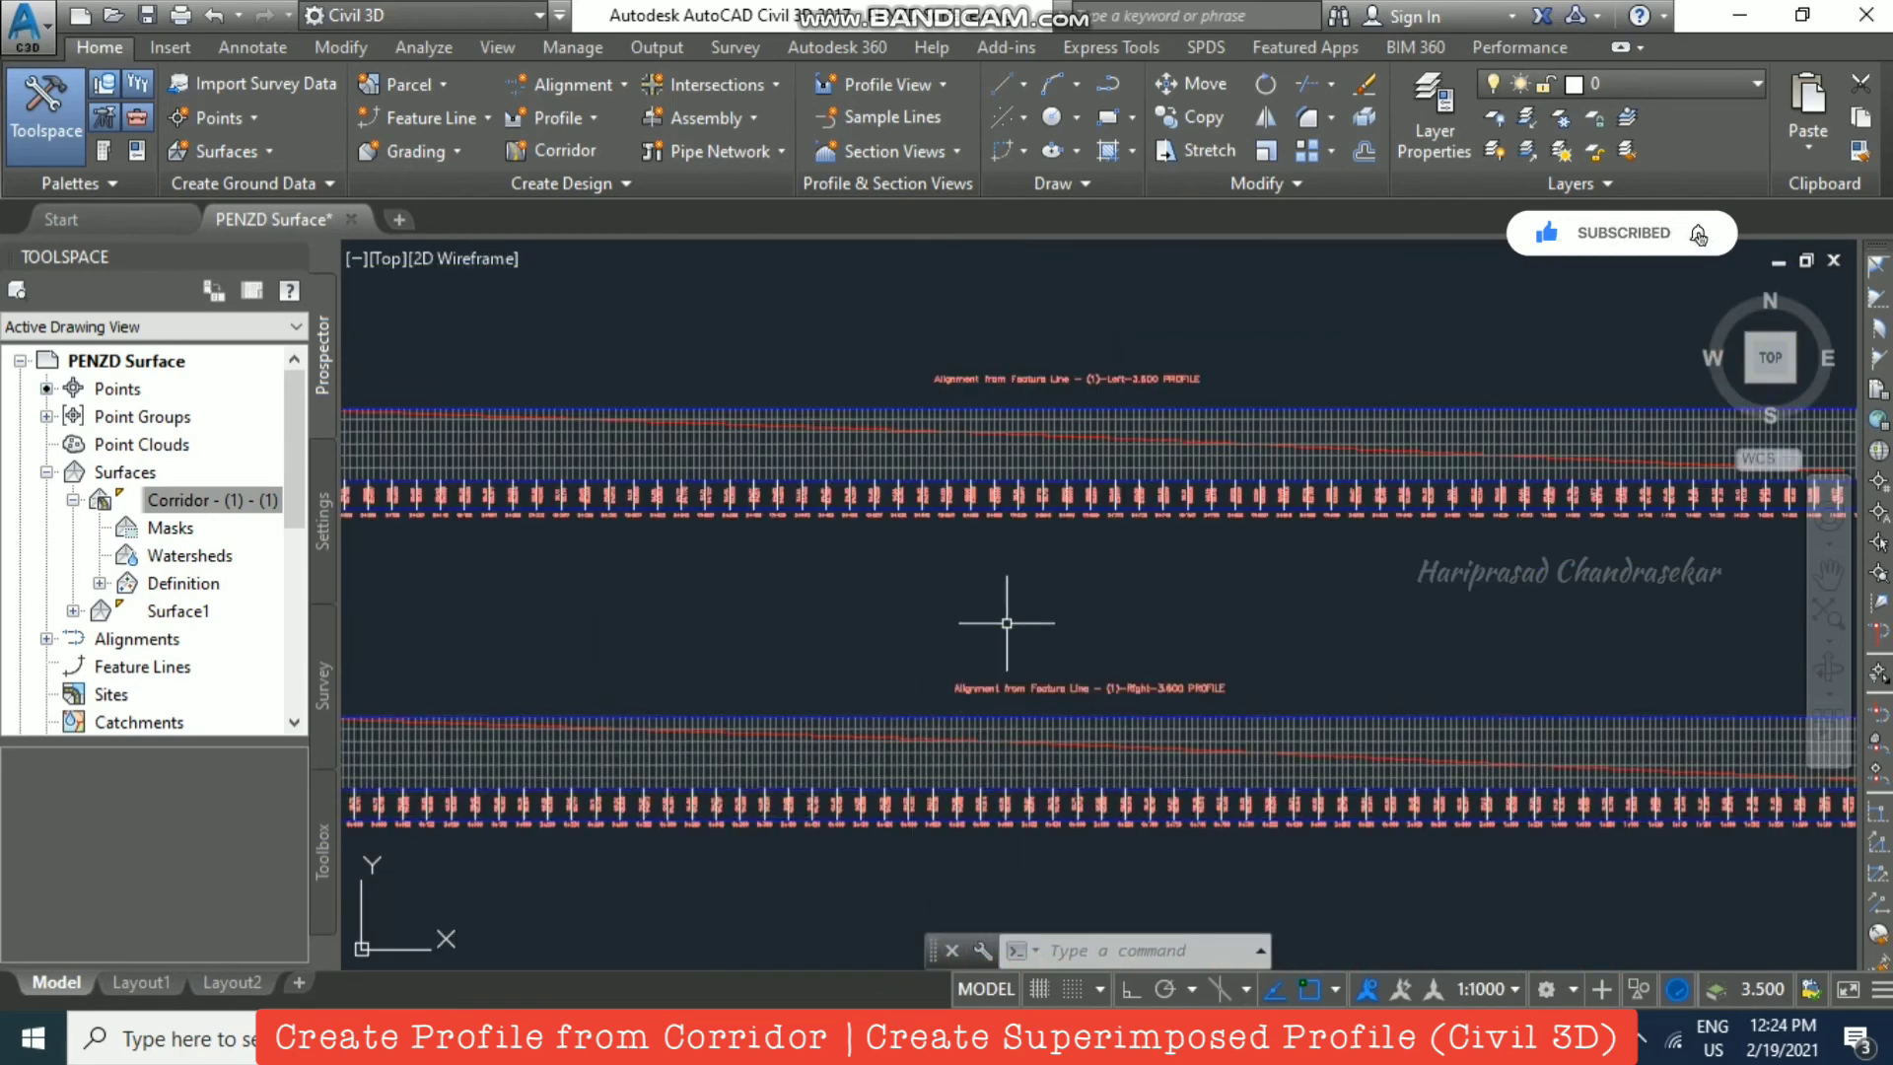
middle_drag(1006, 623, 1220, 534)
middle_drag(999, 410, 929, 634)
scroll(1014, 339, down, 1)
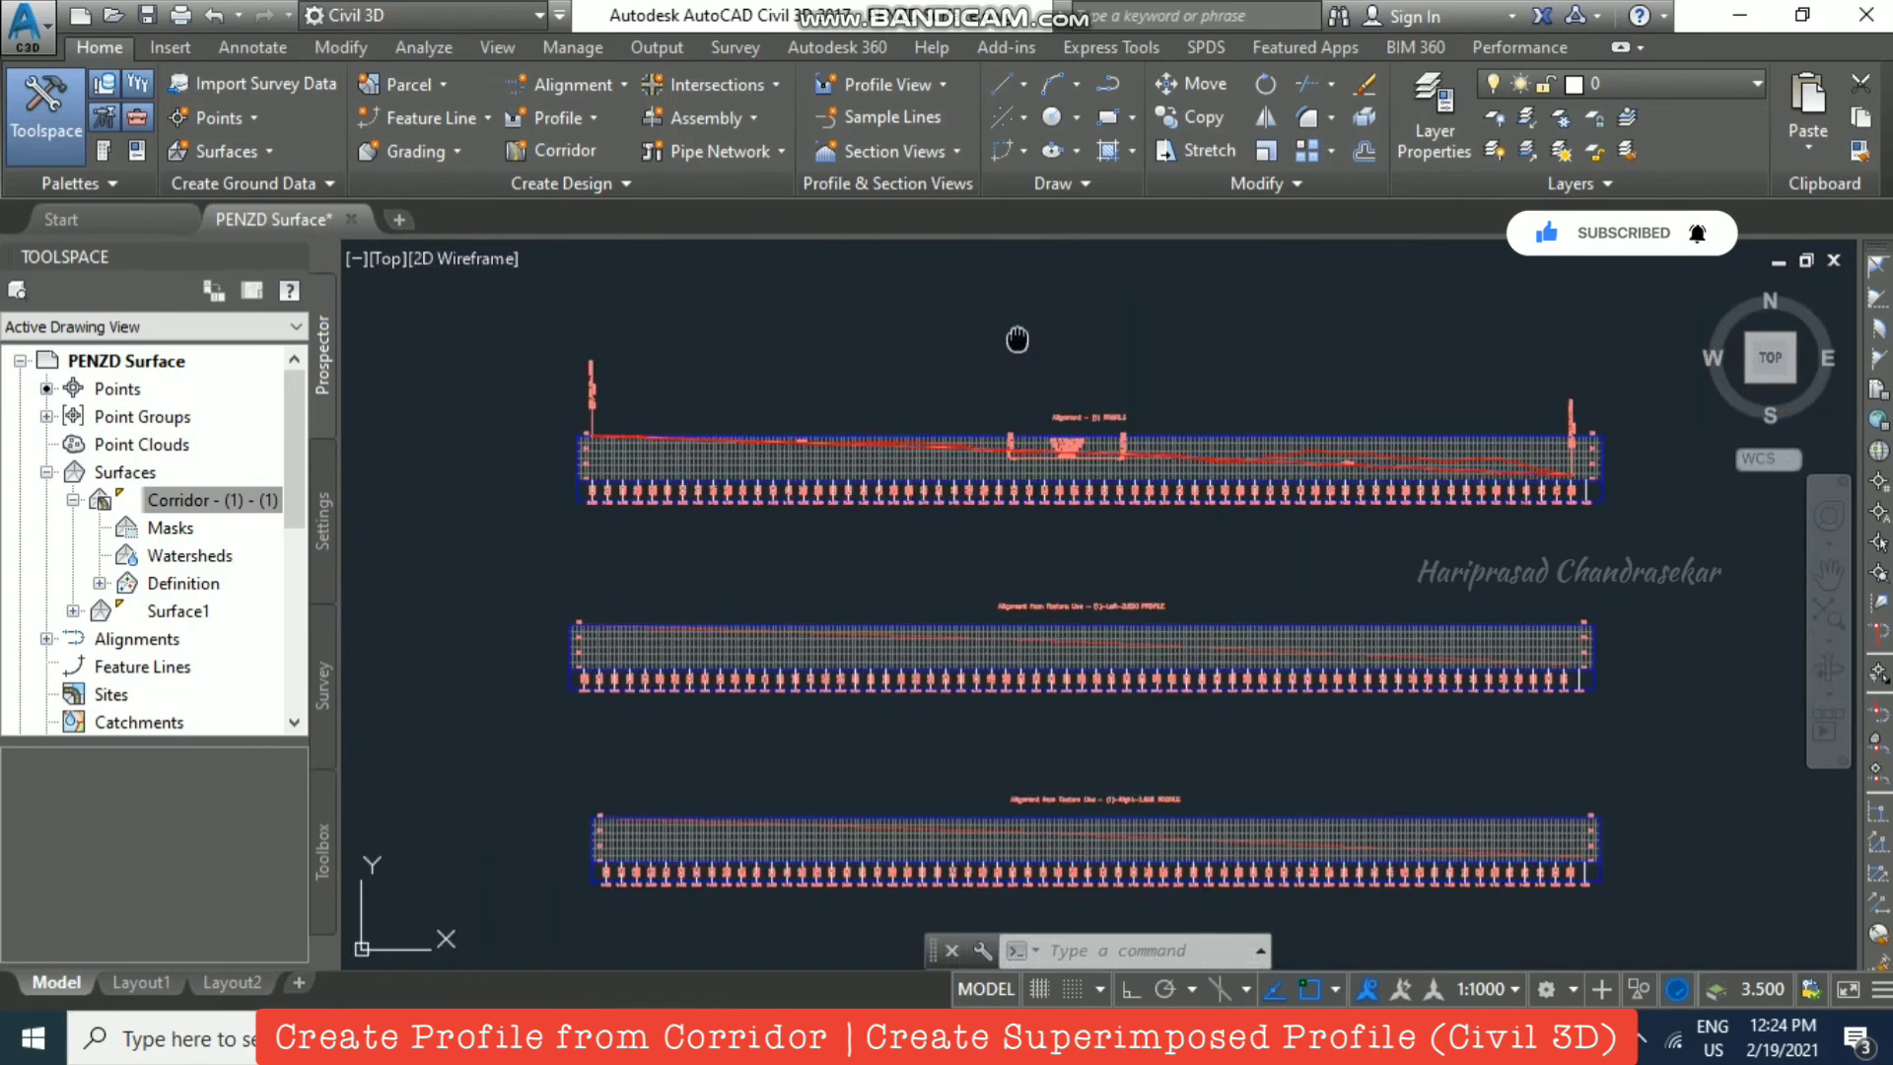
Step: Superimpose the left 3.6 m offset surface profile onto the main alignment's profile view, keeping the default station limits and accuracy
click(564, 116)
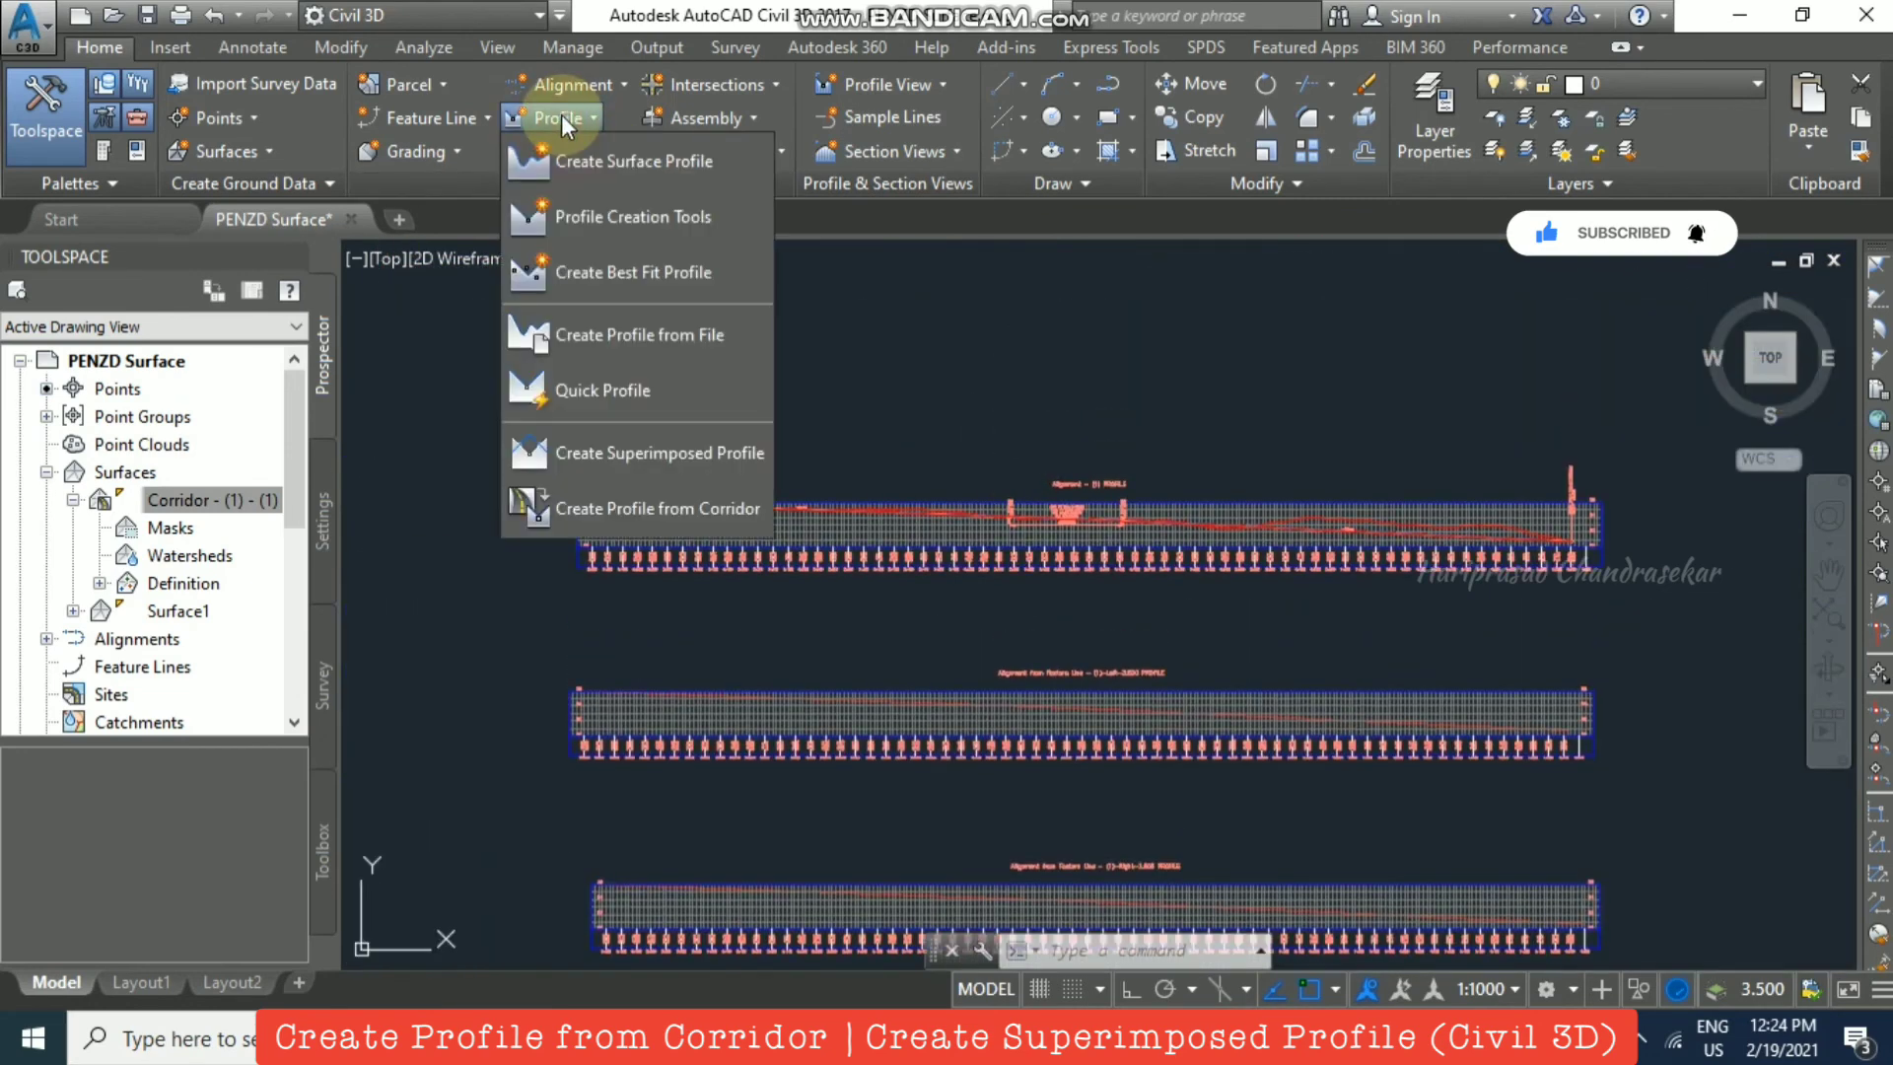
click(678, 455)
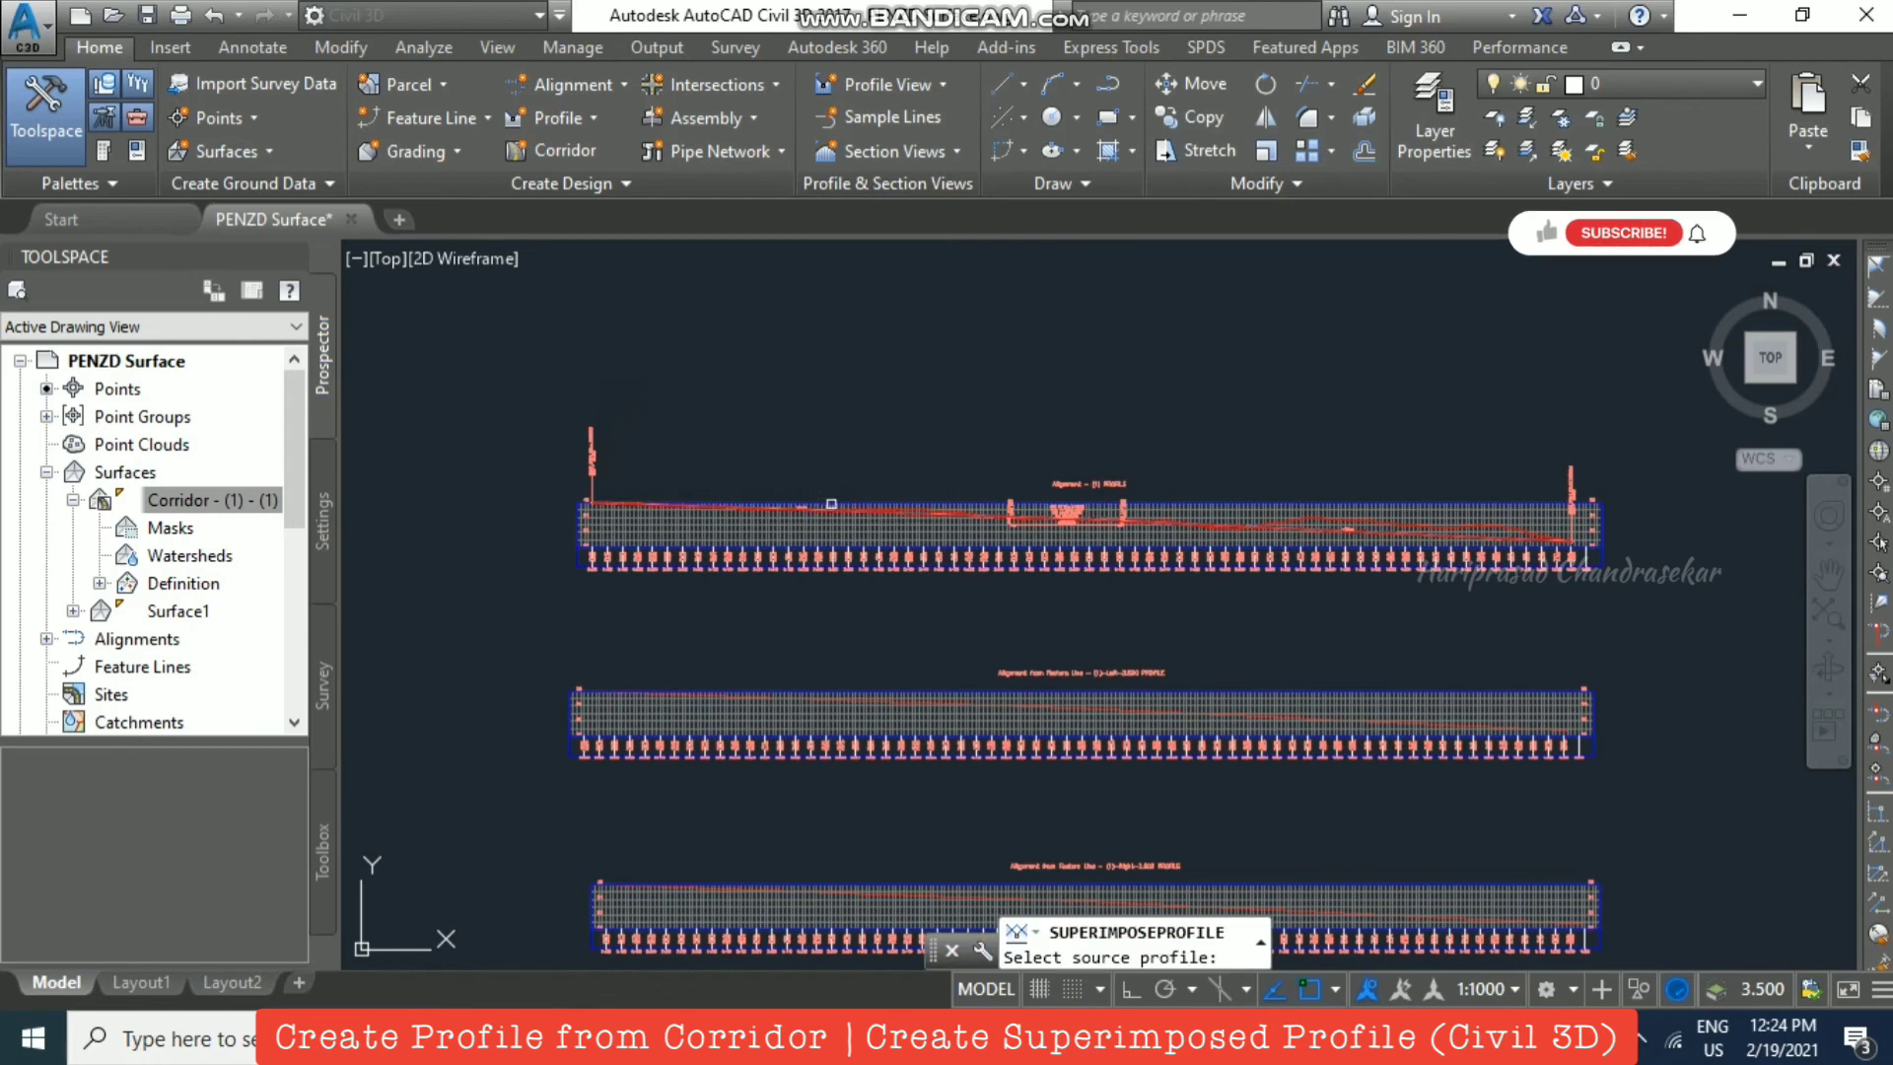
scroll(1085, 752, up, 5)
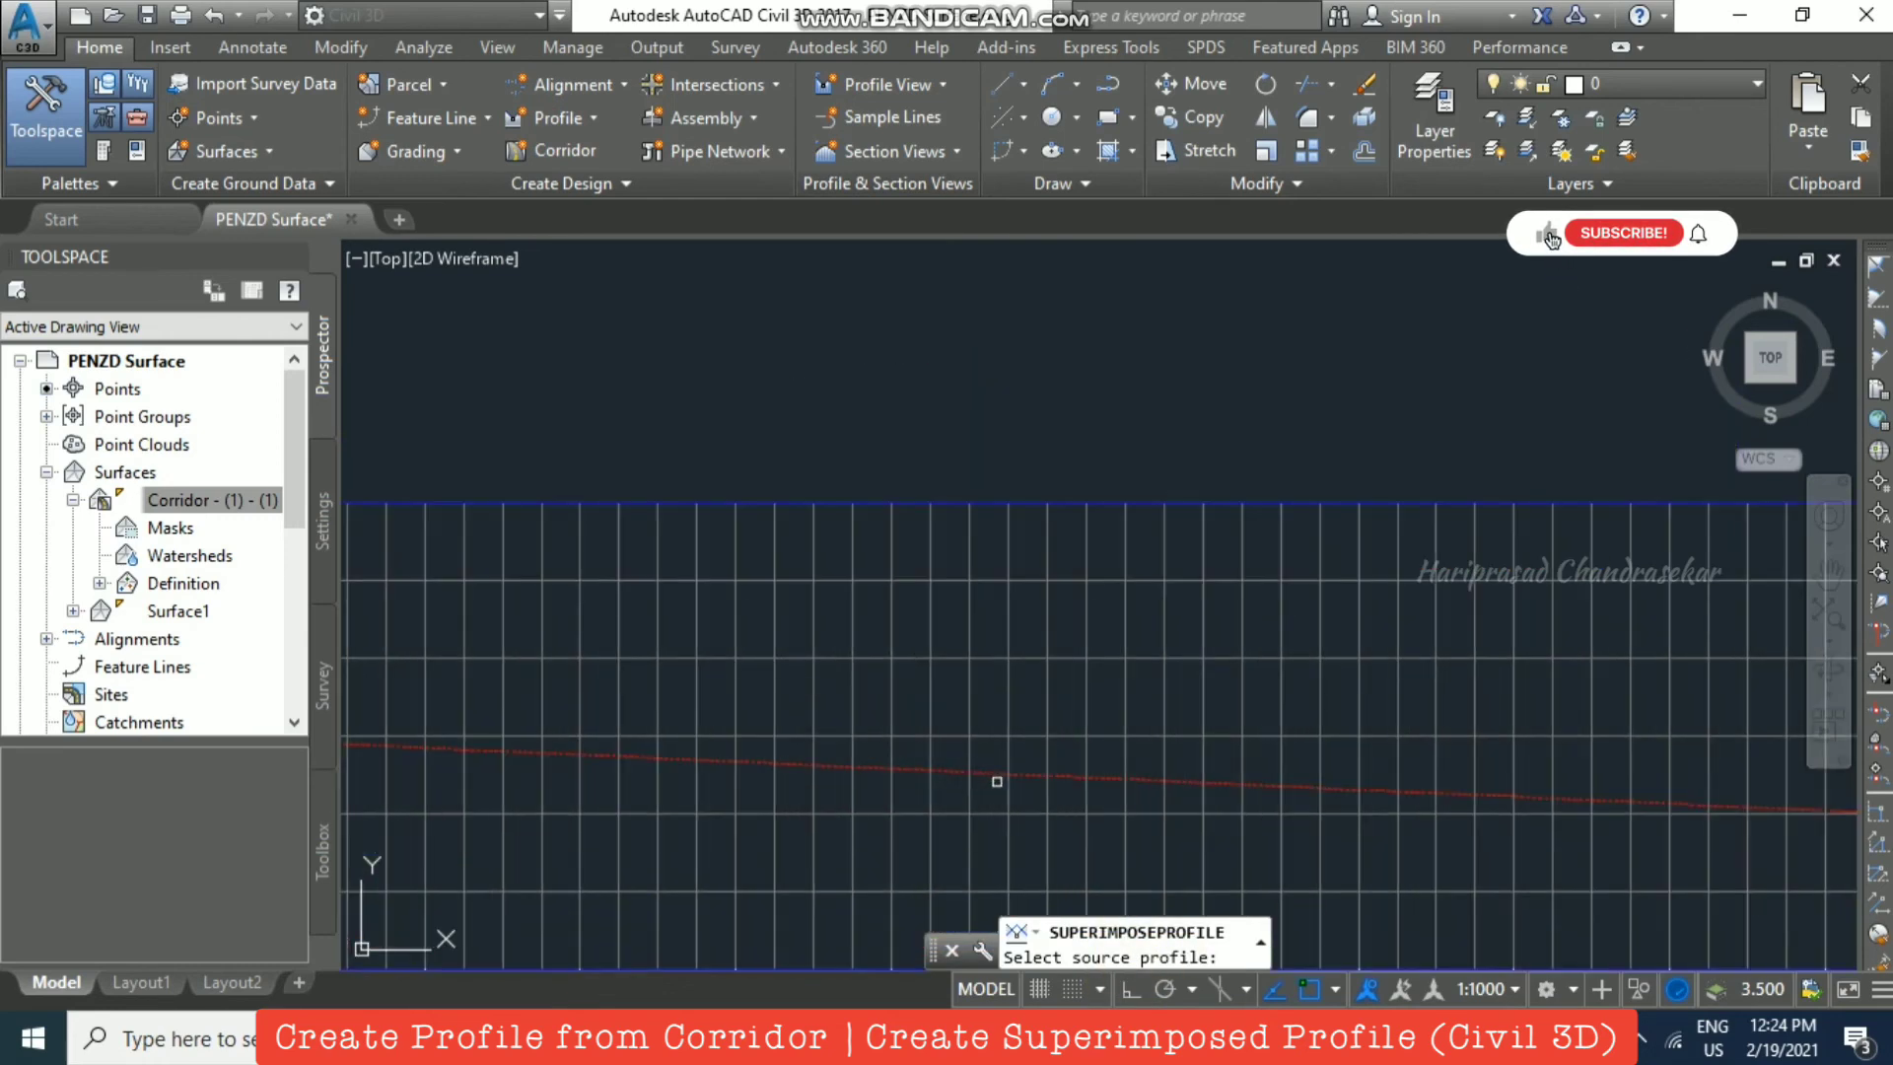
click(992, 775)
middle_drag(986, 261, 975, 423)
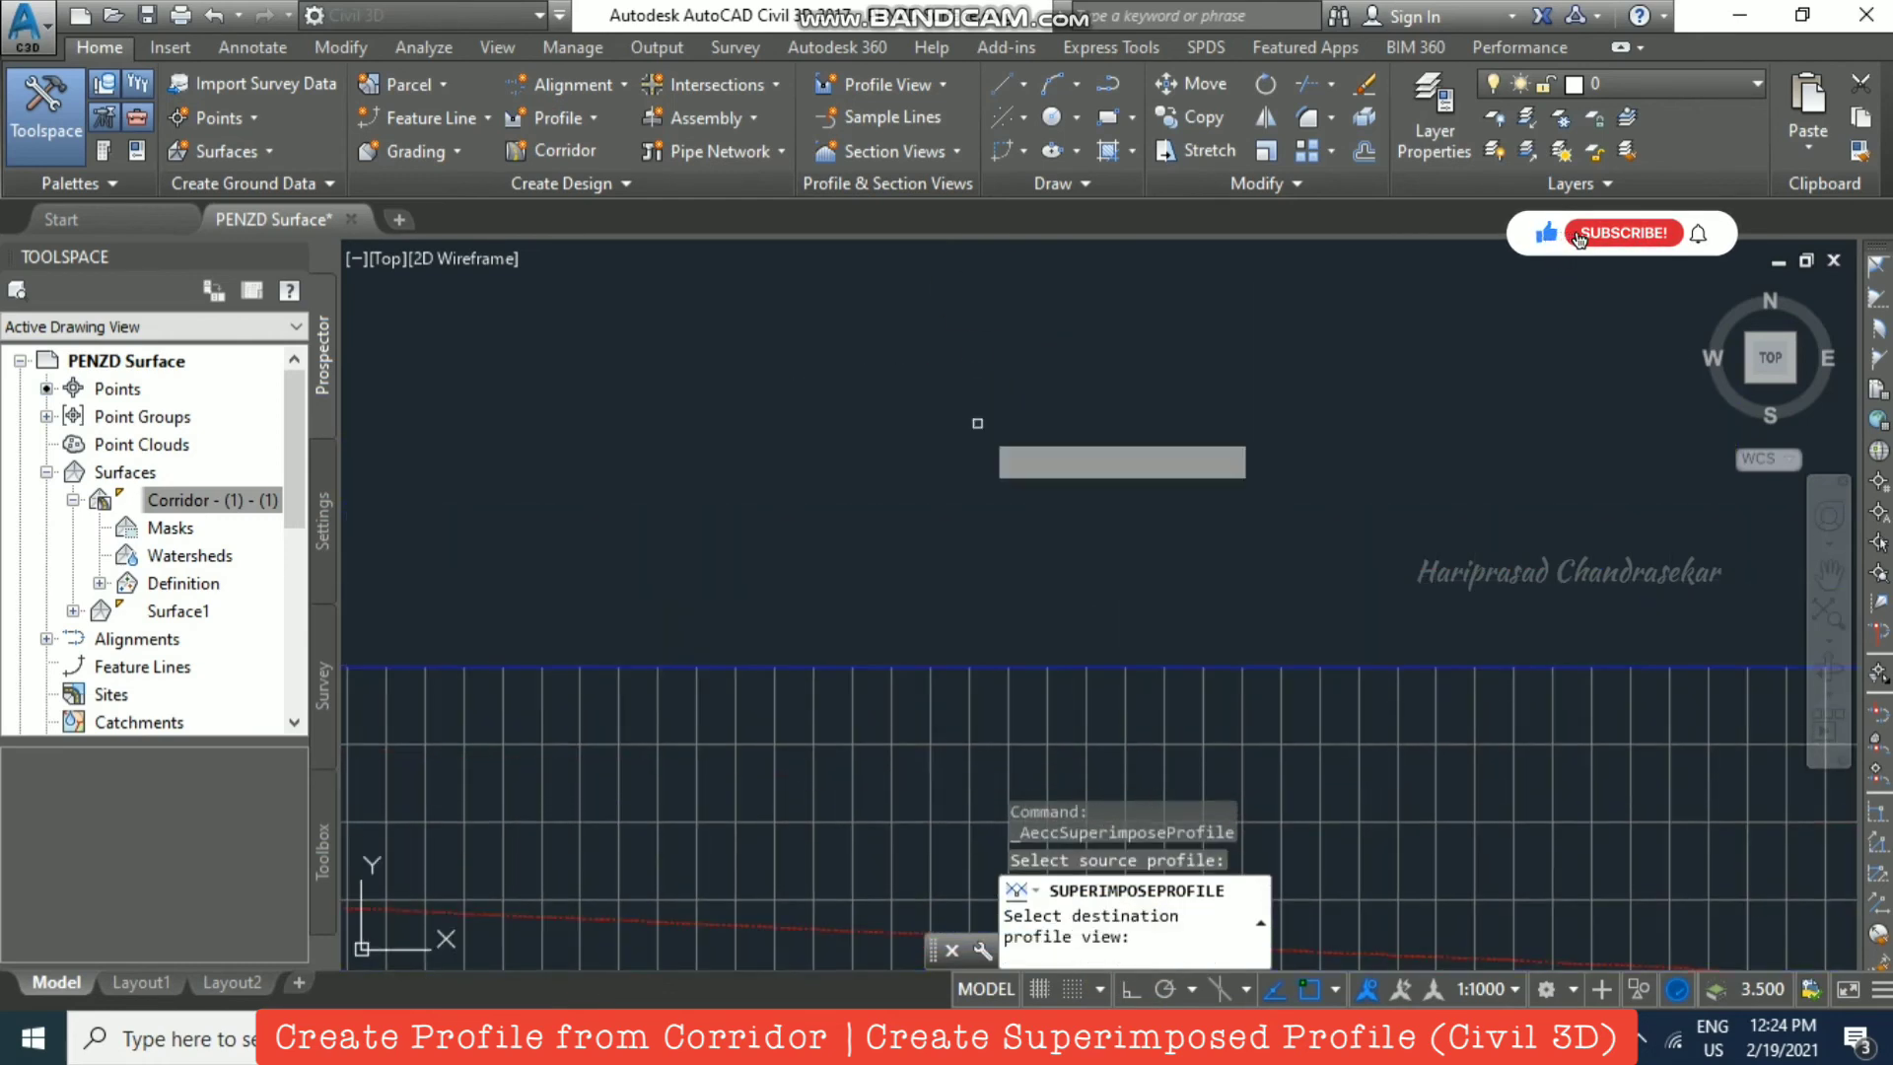
scroll(990, 596, down, 3)
scroll(992, 621, down, 2)
scroll(1026, 447, up, 2)
scroll(1026, 447, up, 3)
middle_drag(1006, 346, 1002, 427)
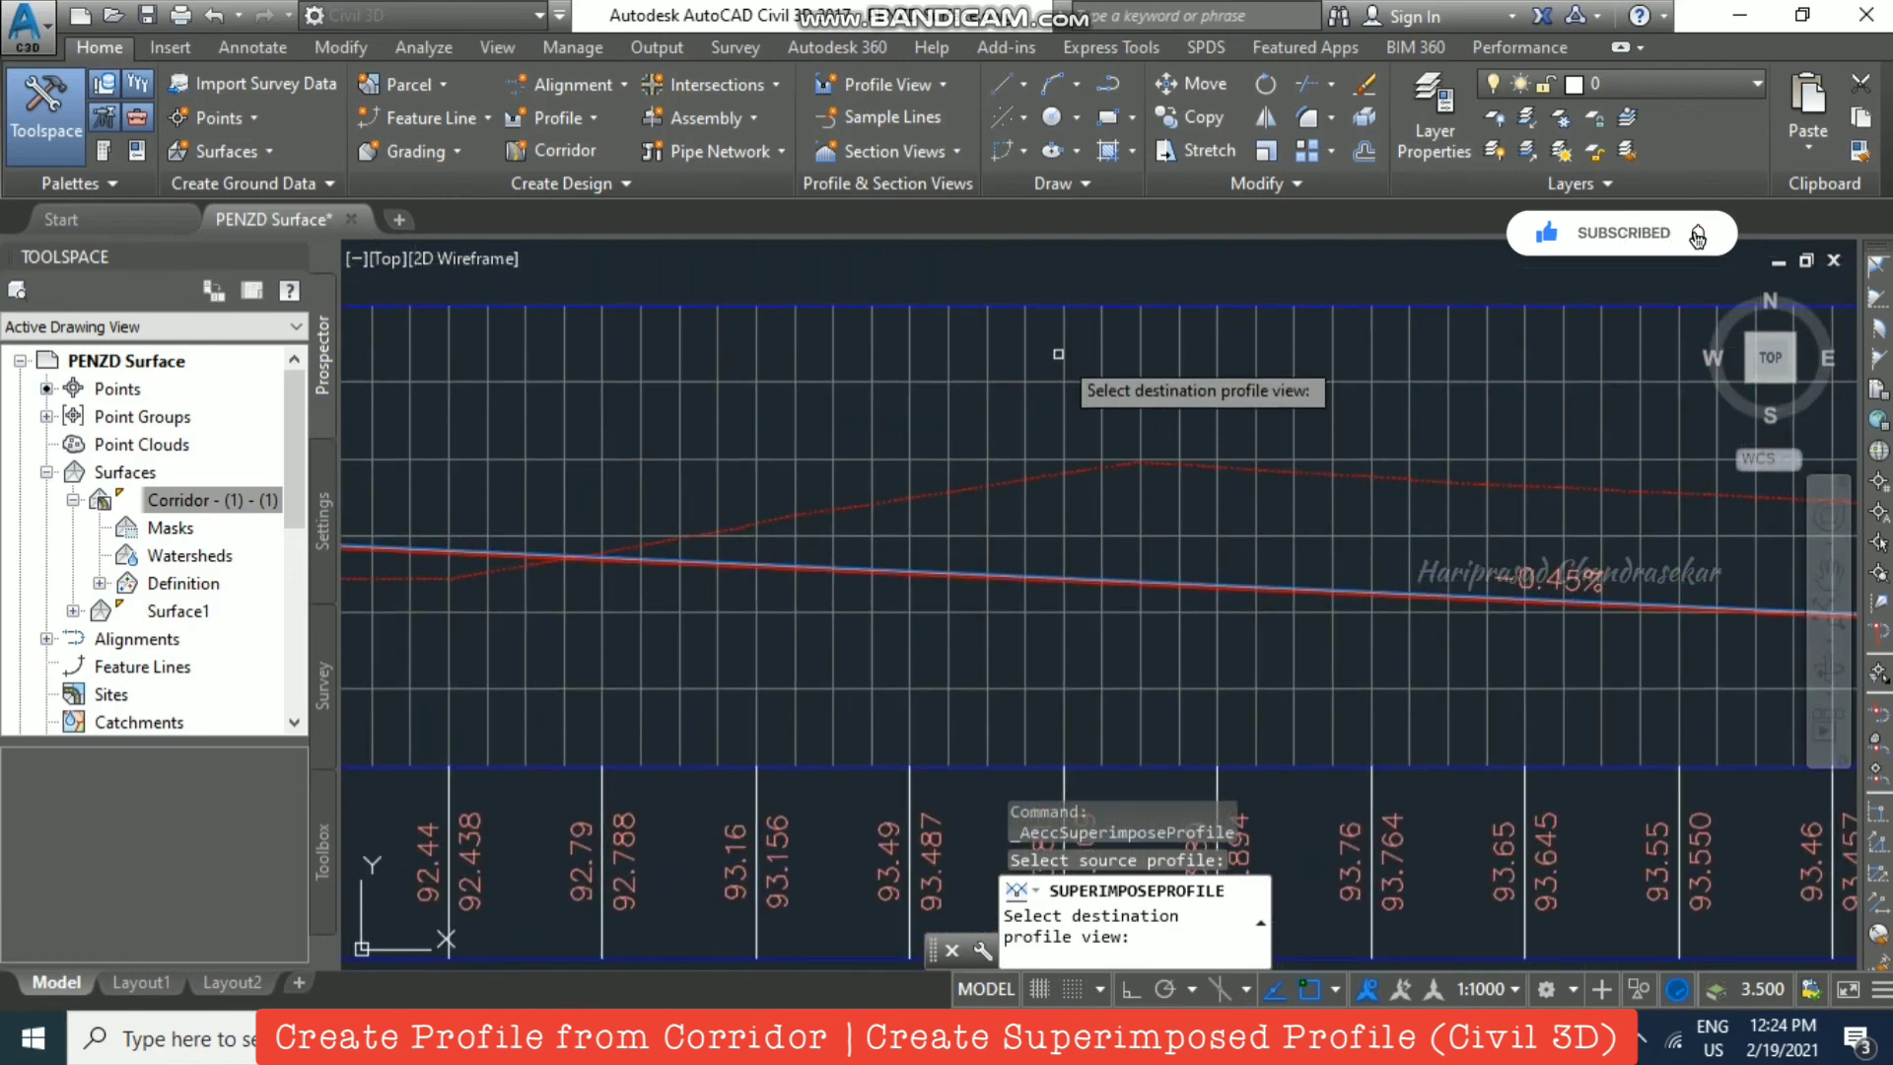
click(1063, 346)
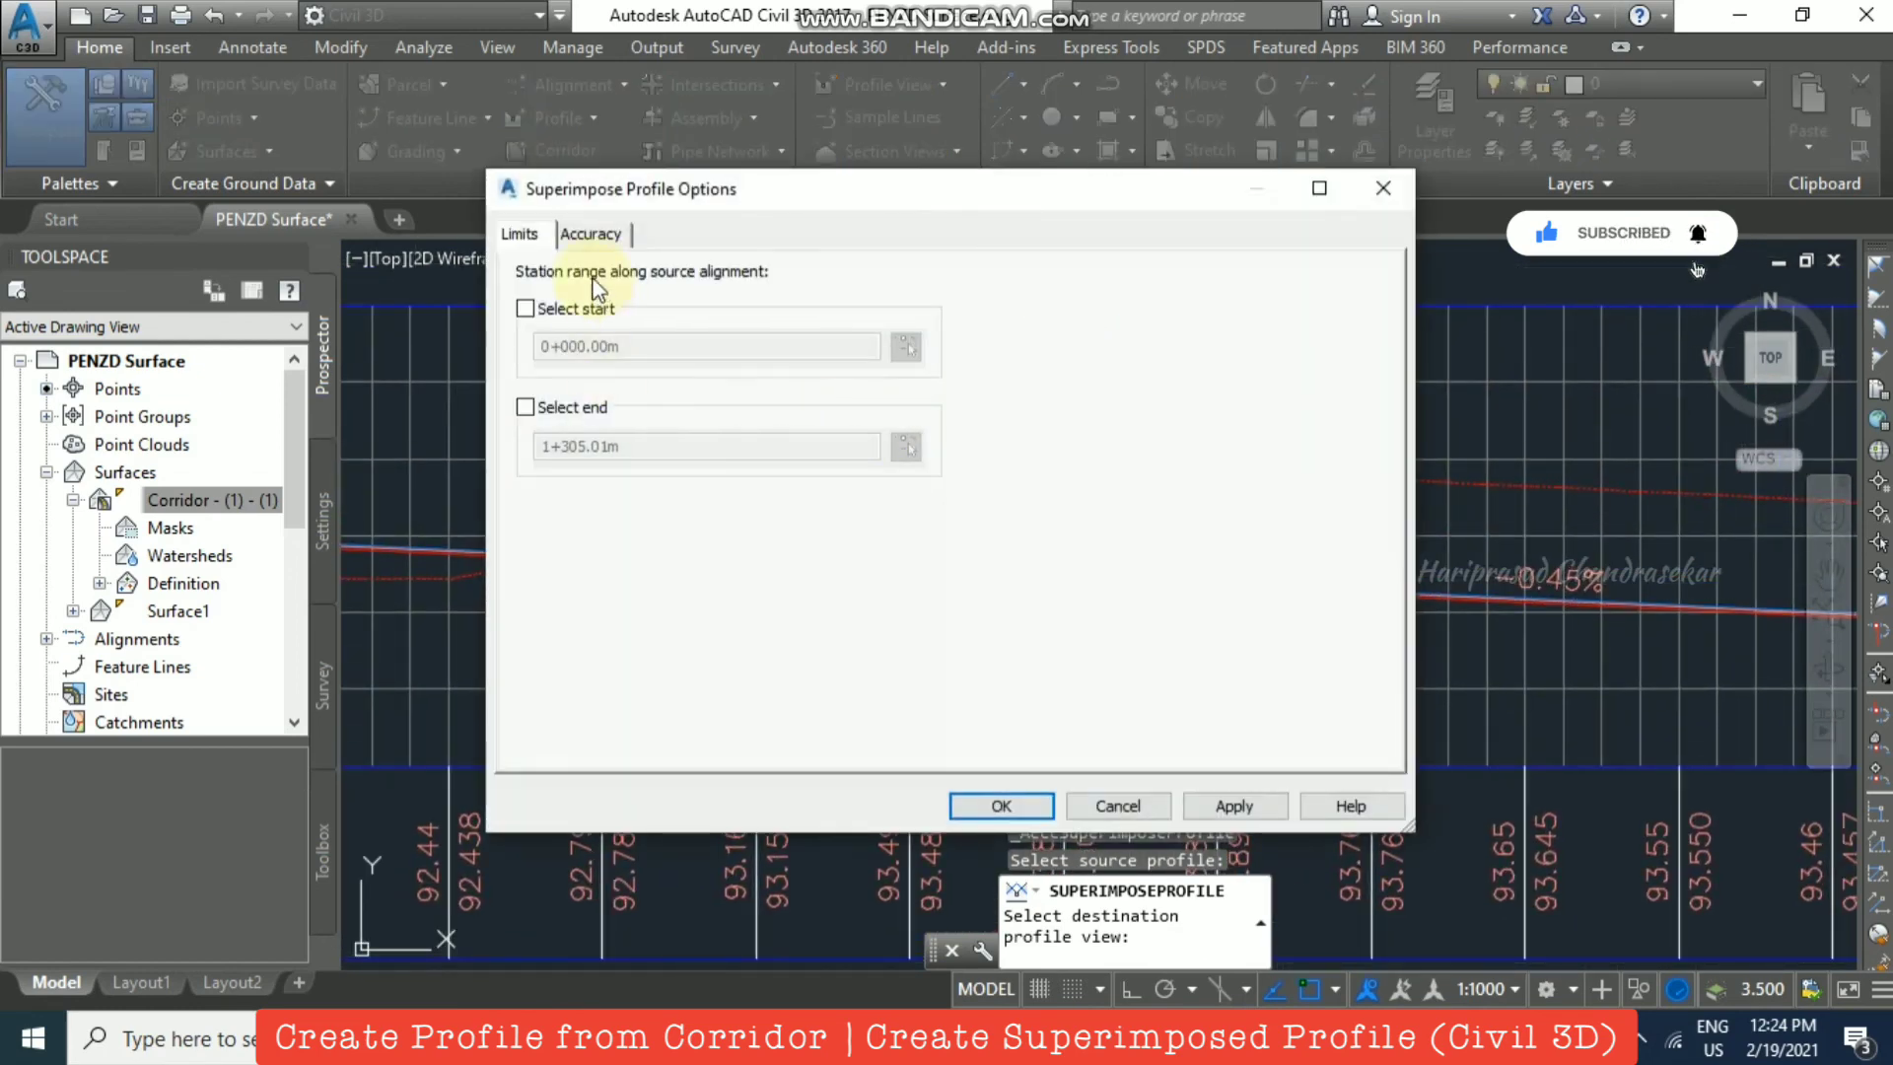
click(1001, 806)
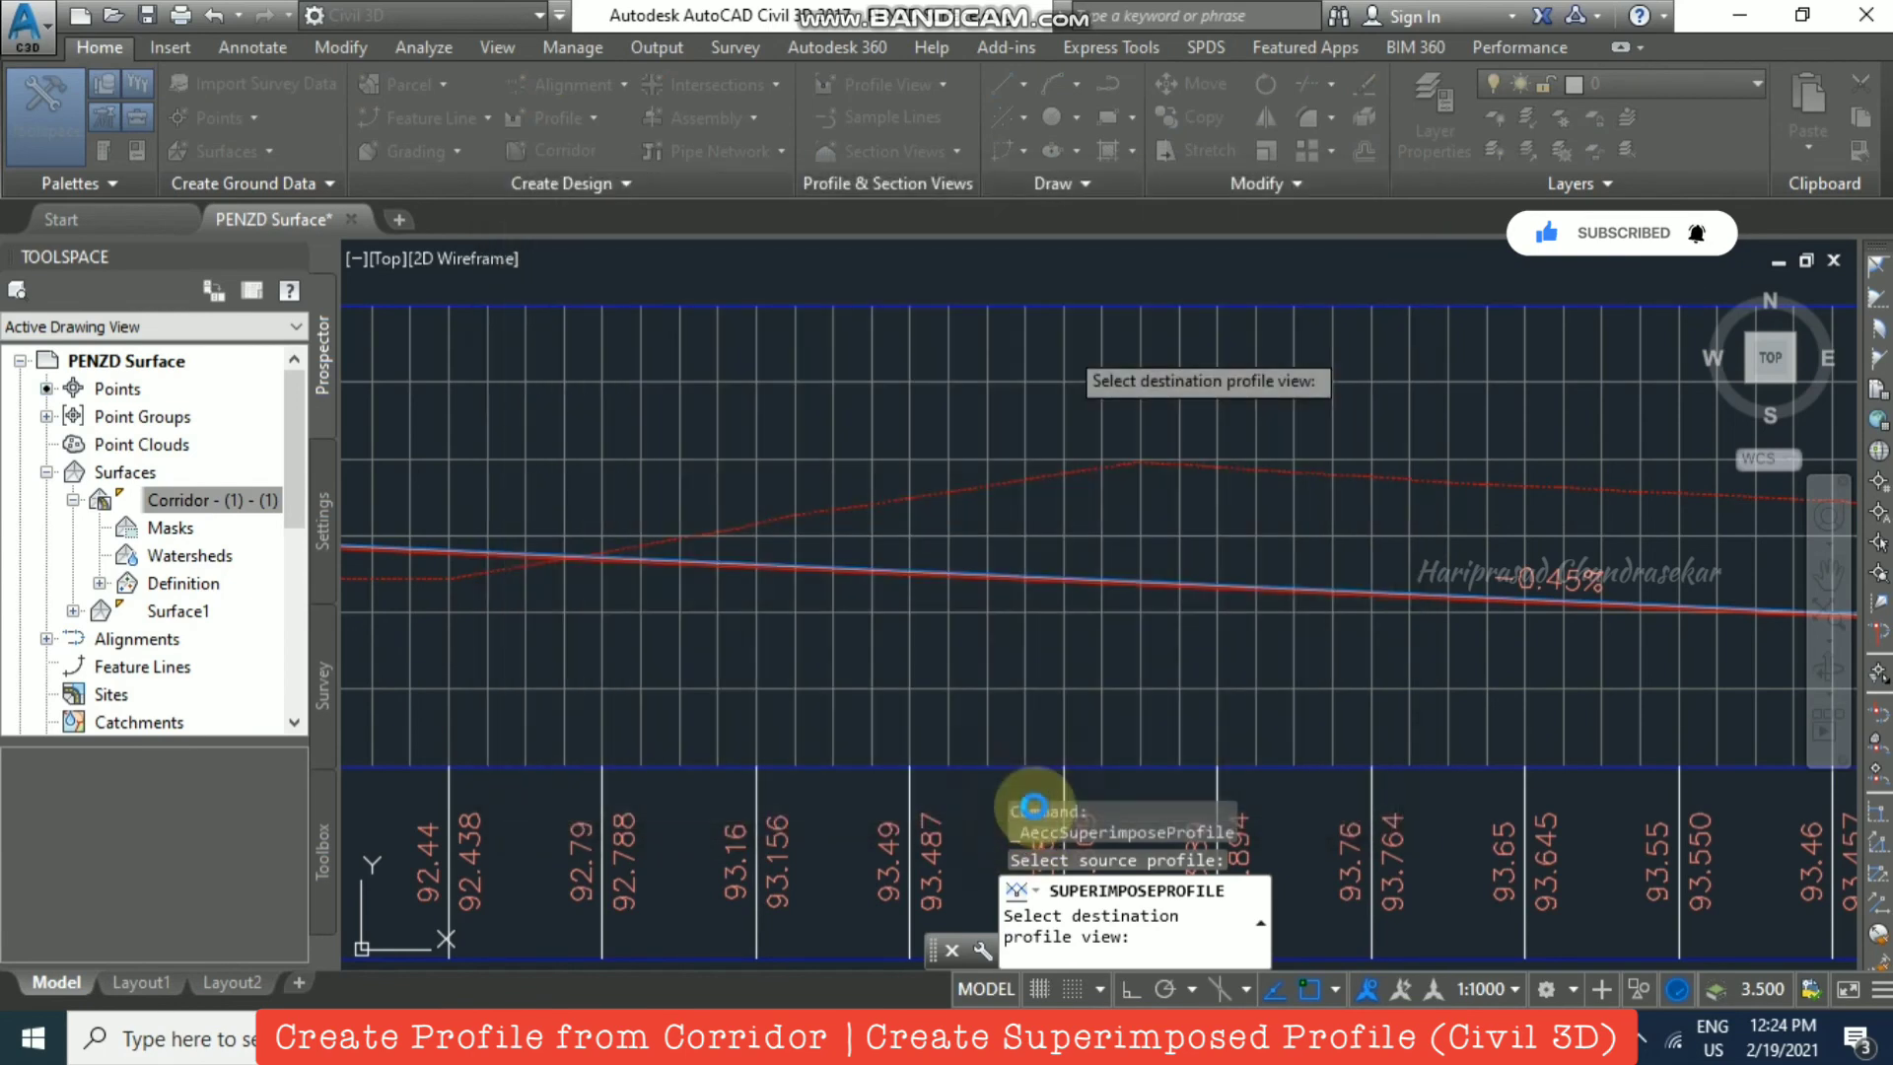
Step: Inspect the superimposed left offset profile against the other profile lines in the main alignment's profile view
scroll(1133, 591, up, 3)
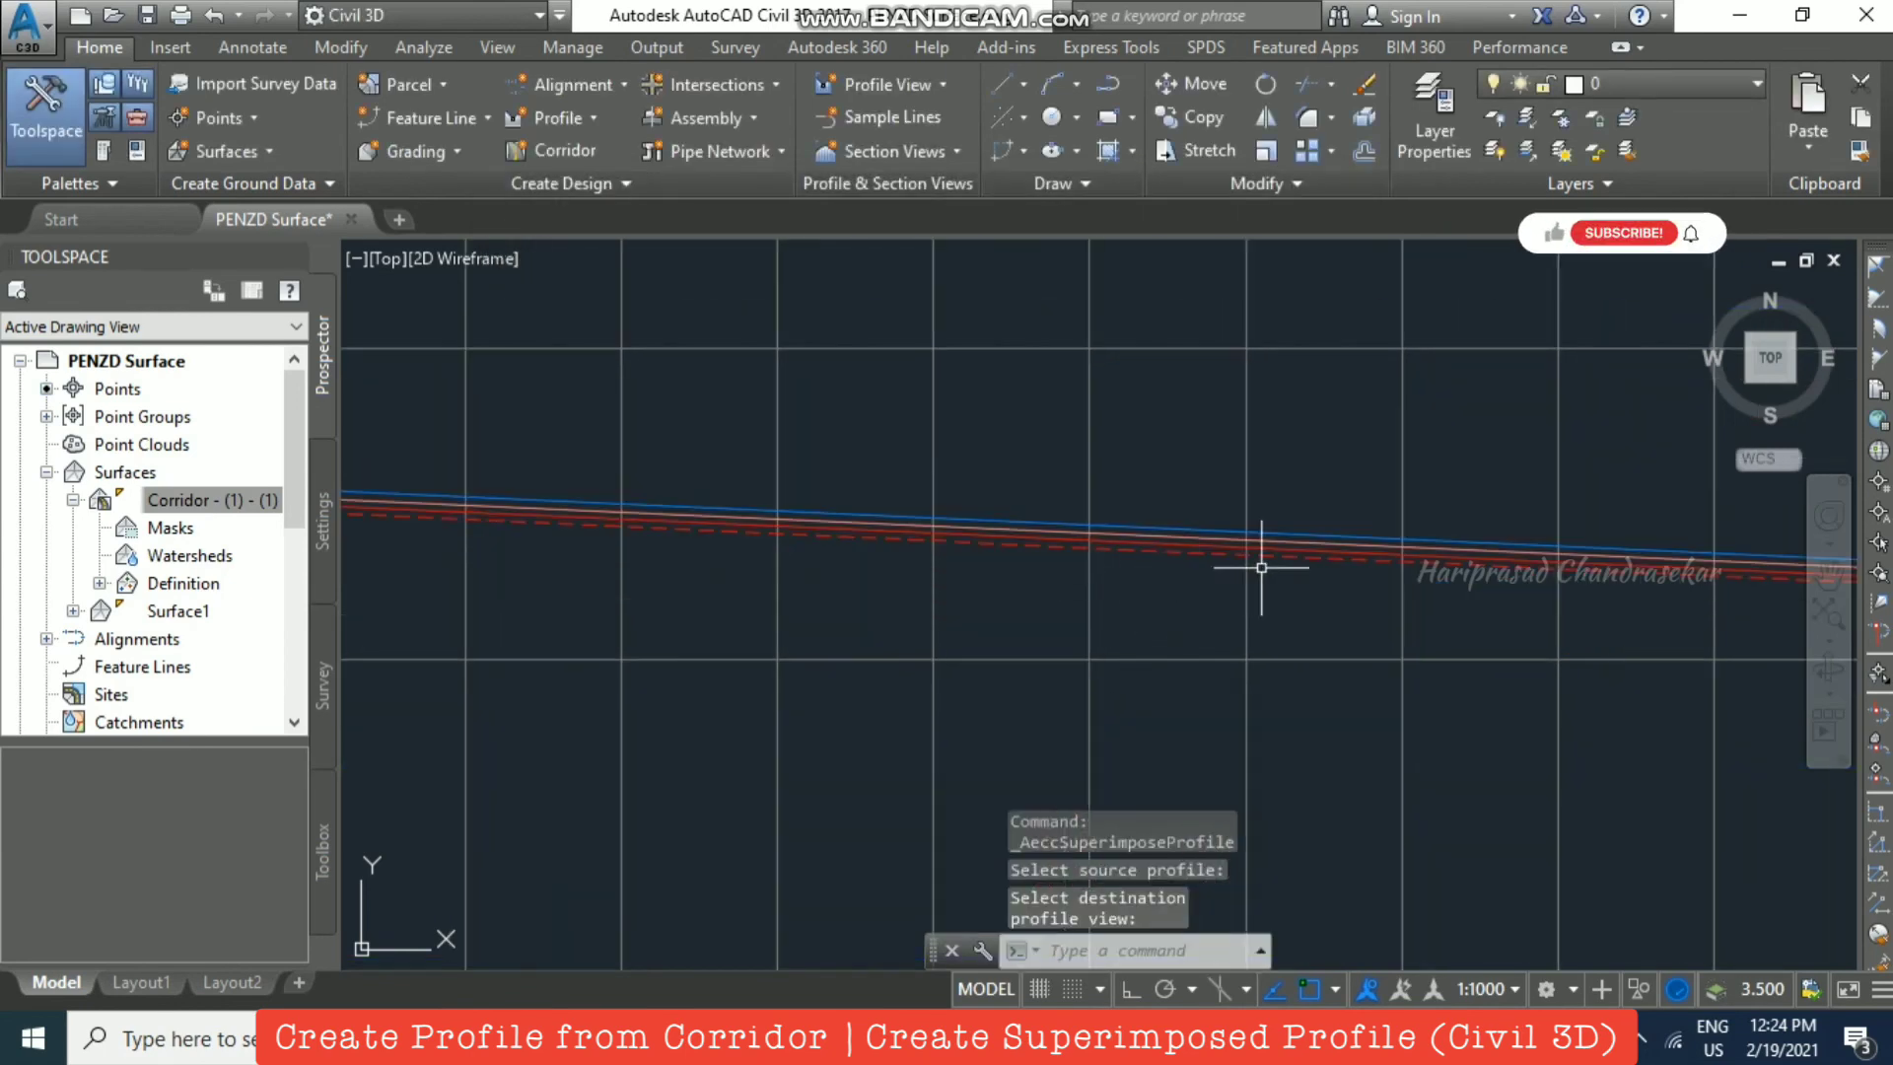
key(Escape)
scroll(1406, 569, up, 2)
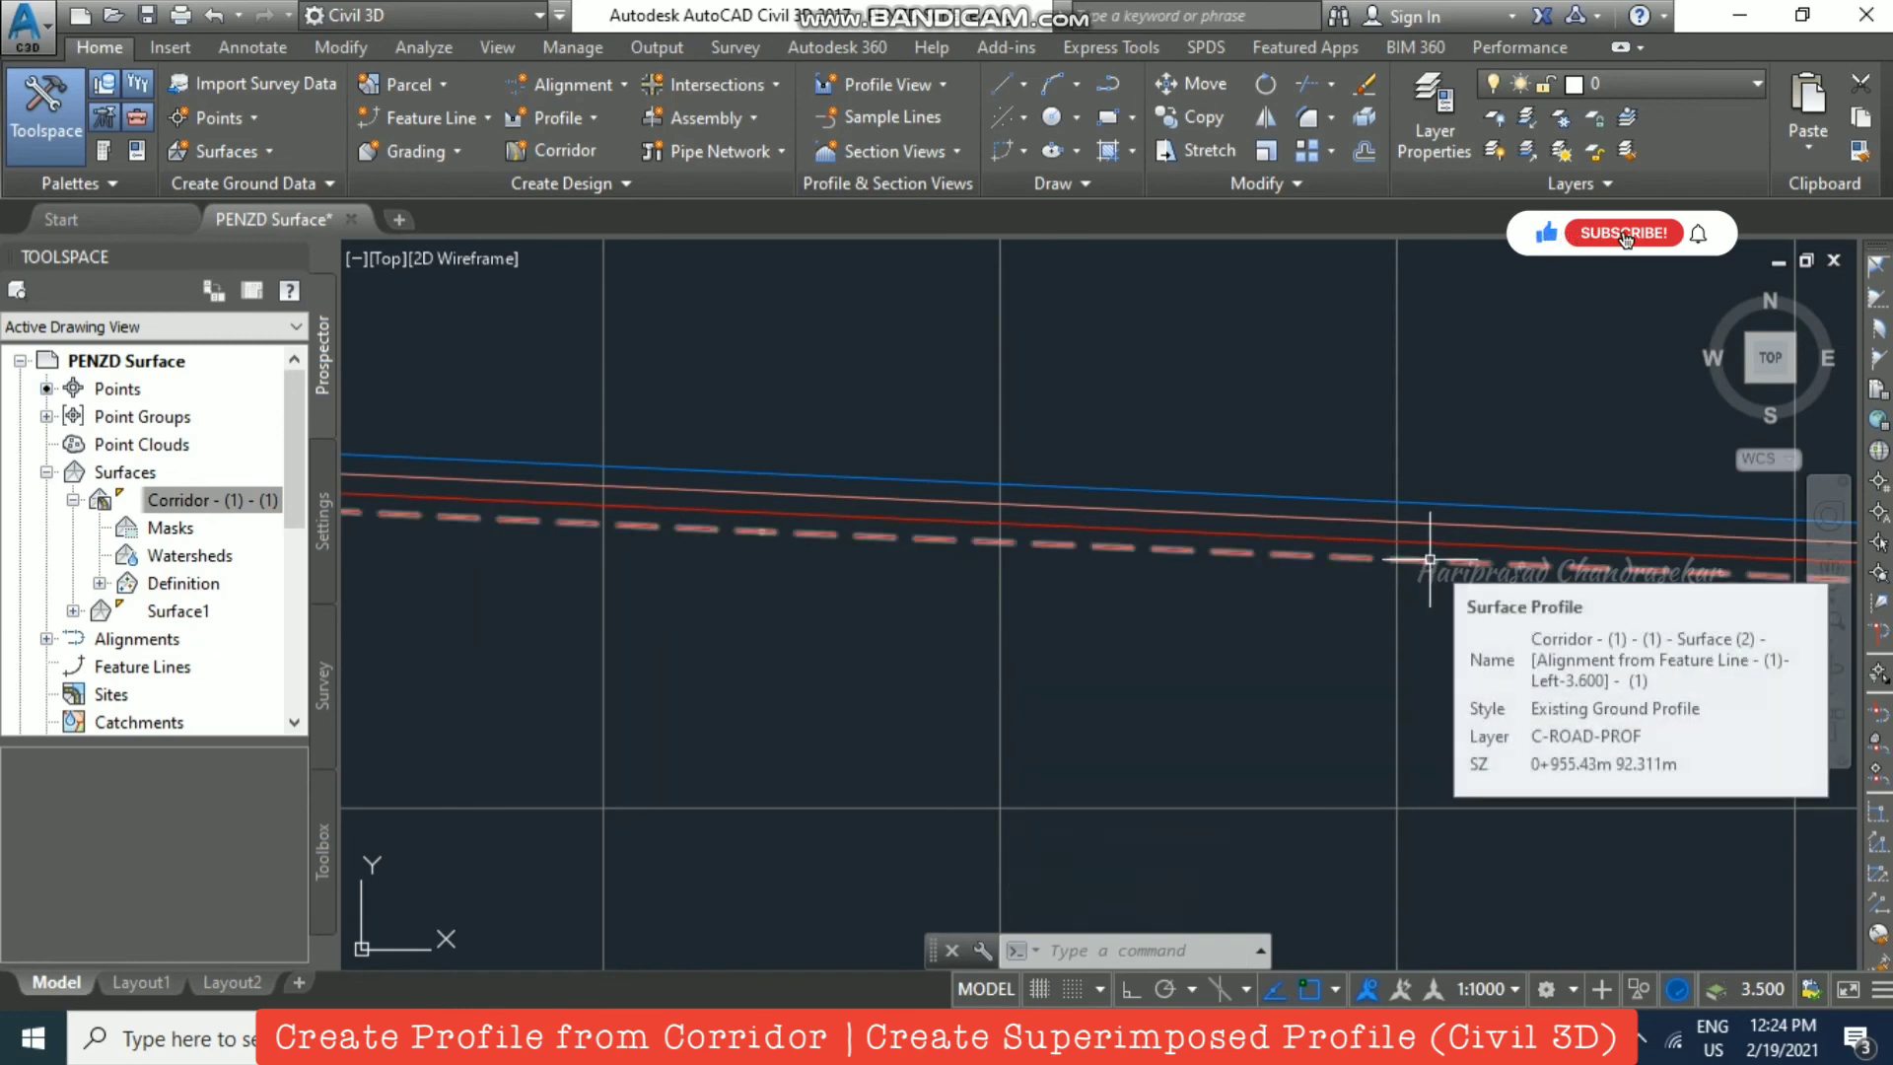
scroll(1279, 553, down, 5)
scroll(1238, 506, up, 3)
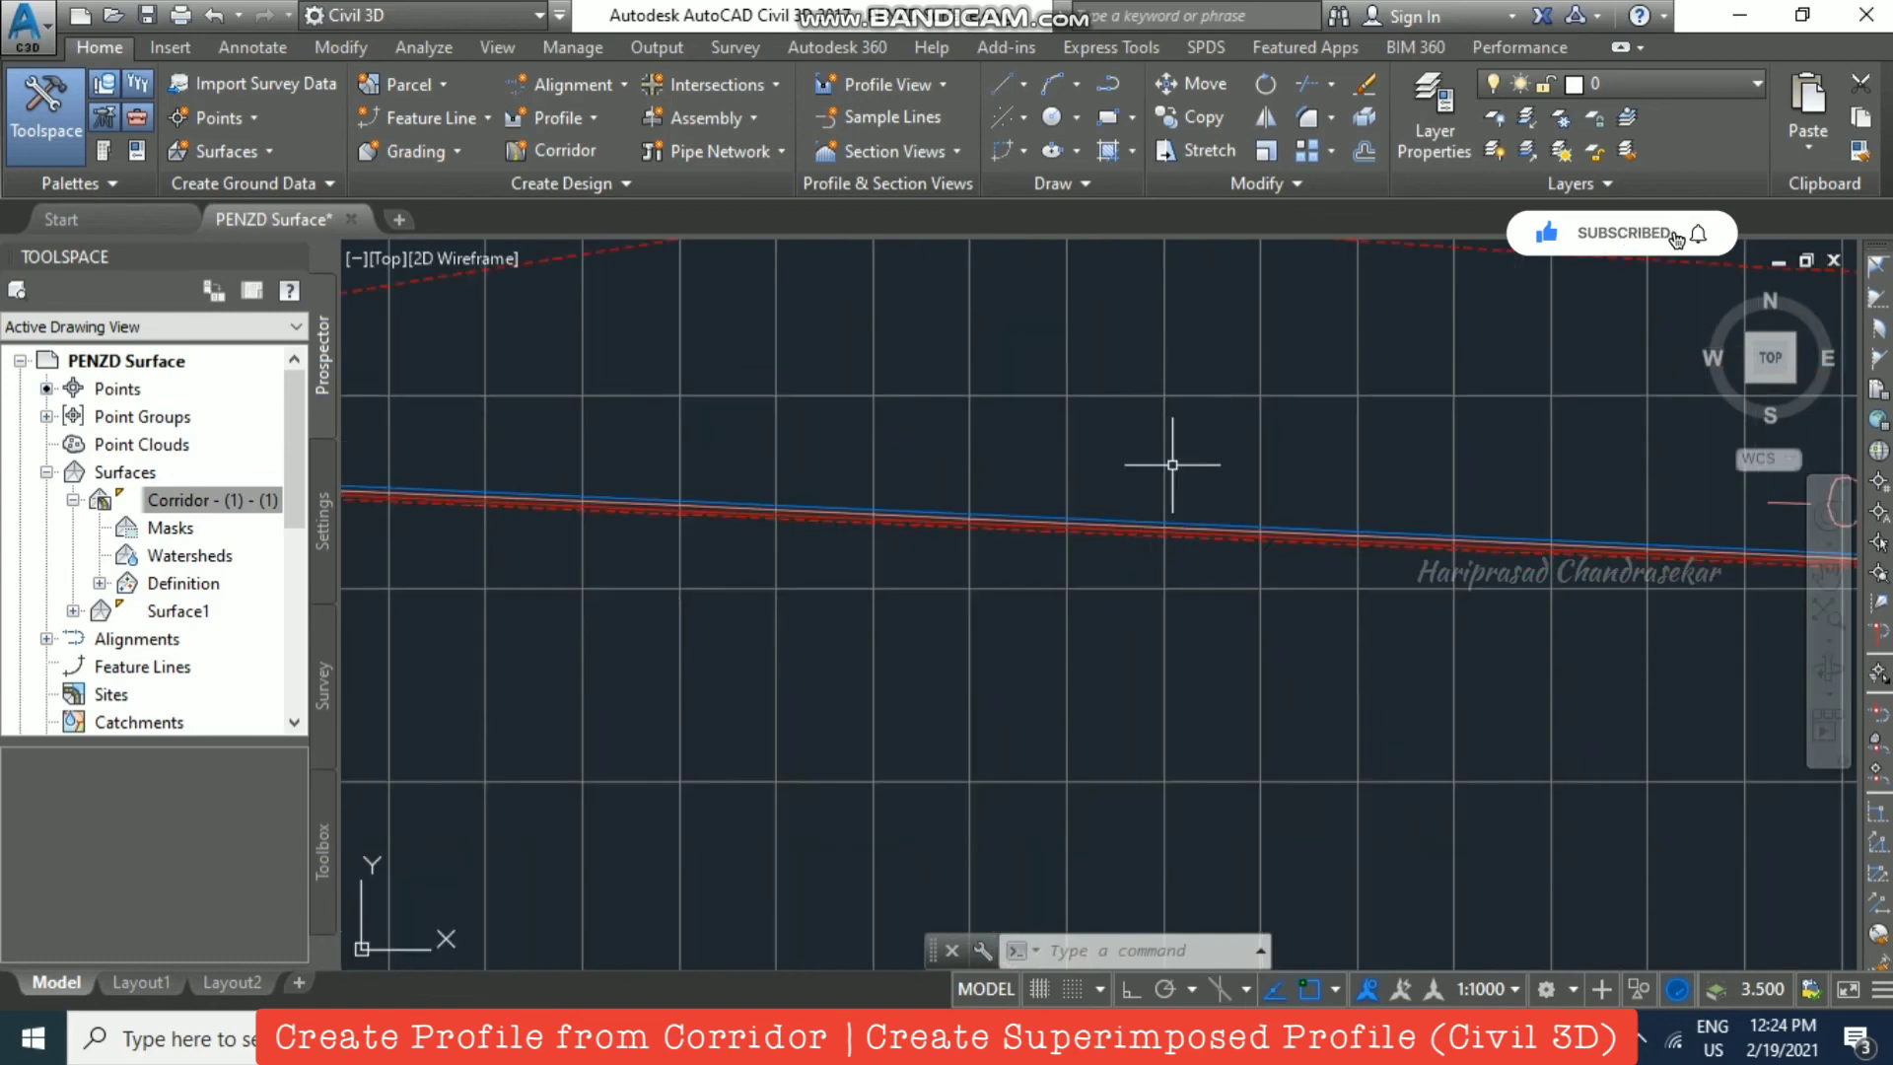
scroll(1172, 528, up, 3)
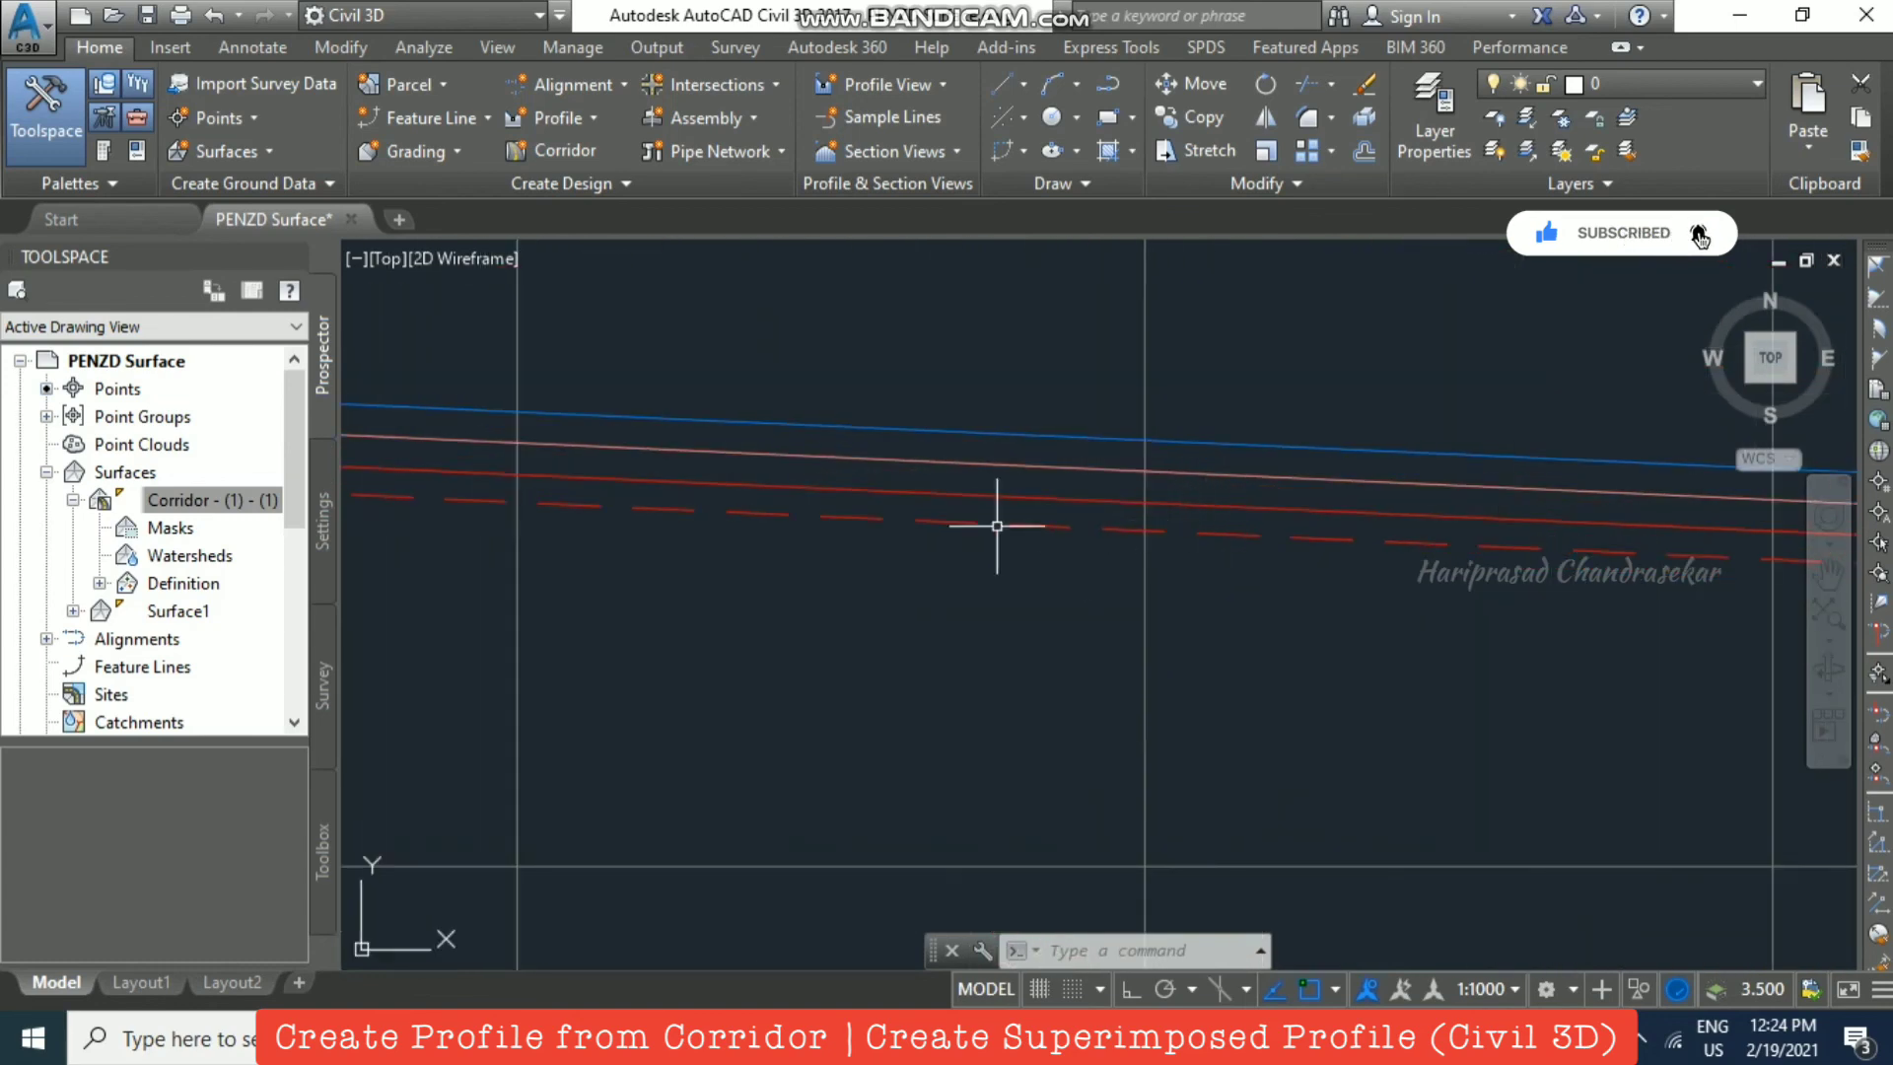
click(588, 120)
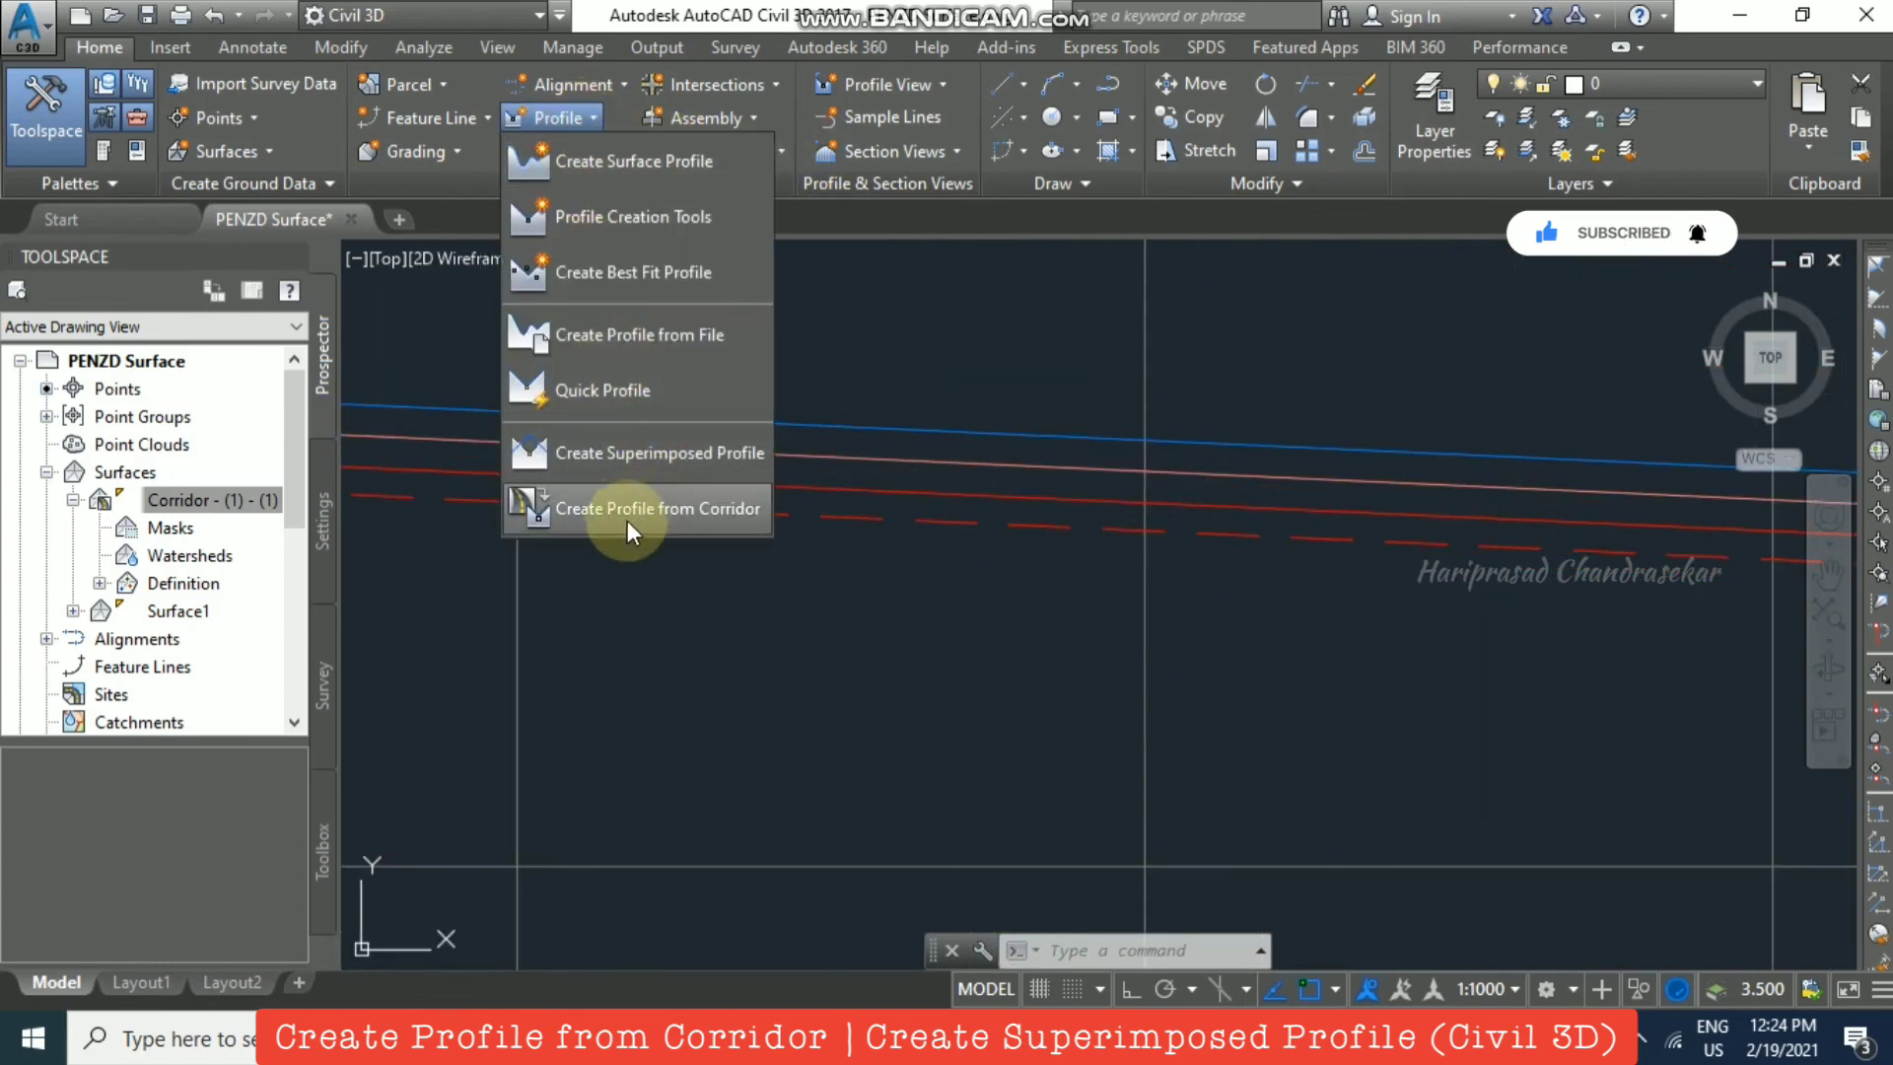
click(706, 458)
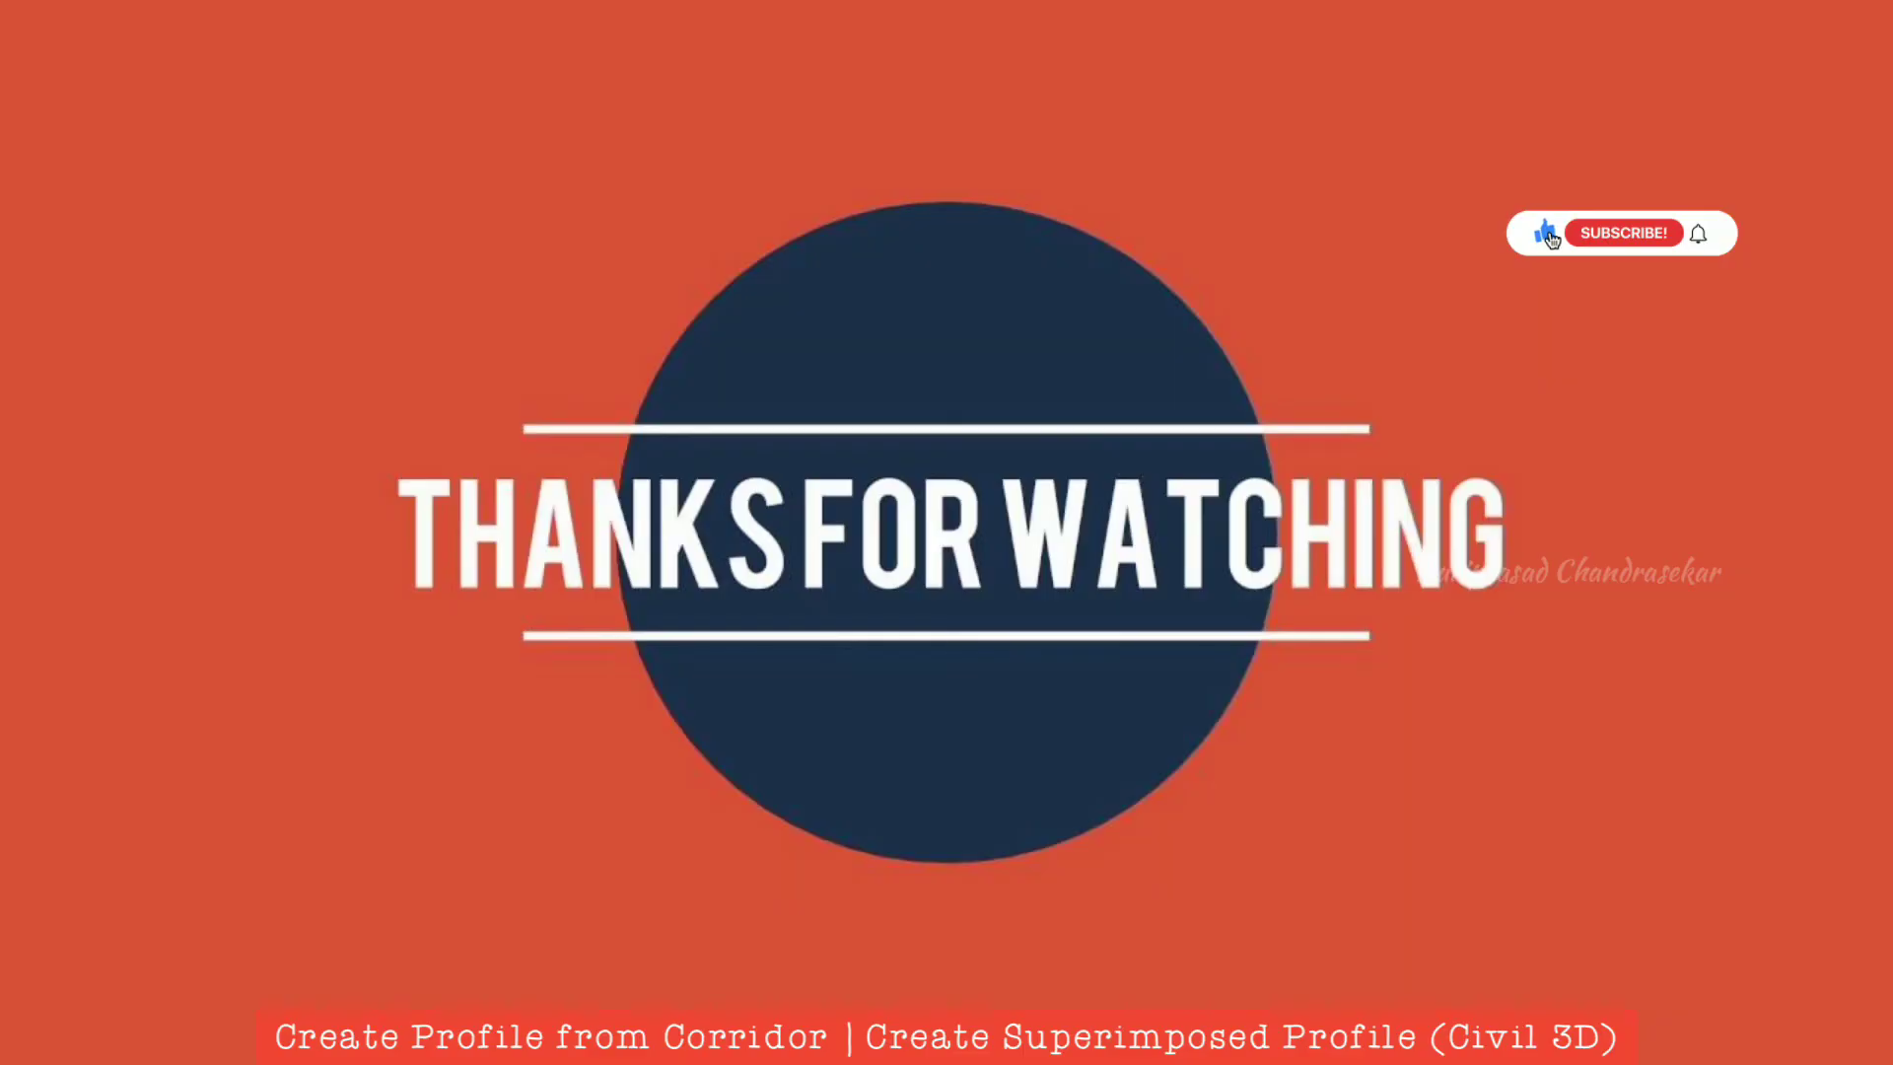